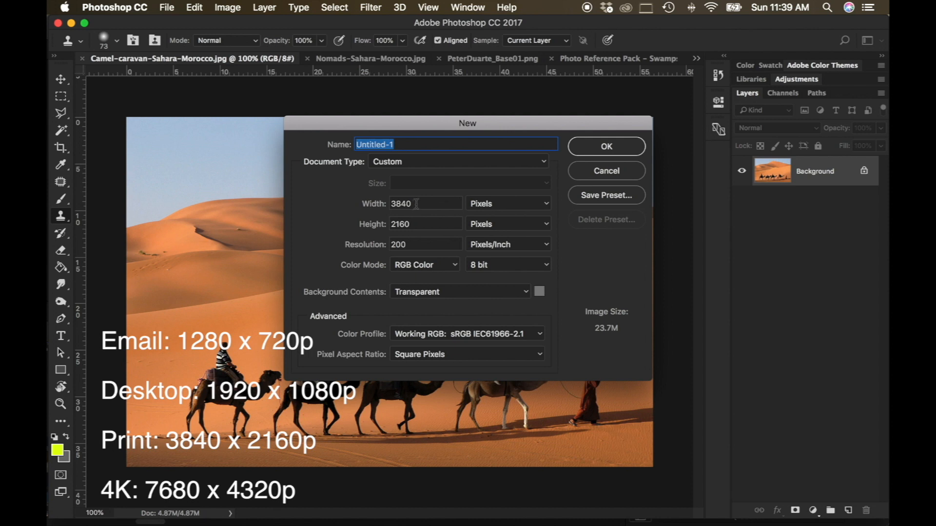
Step: Create a new 3840 x 2160 pixel document at 200 pixels per inch with transparent background contents
{"action": "left_click_drag", "start_coordinate": [418, 204], "coordinate": [390, 203]}
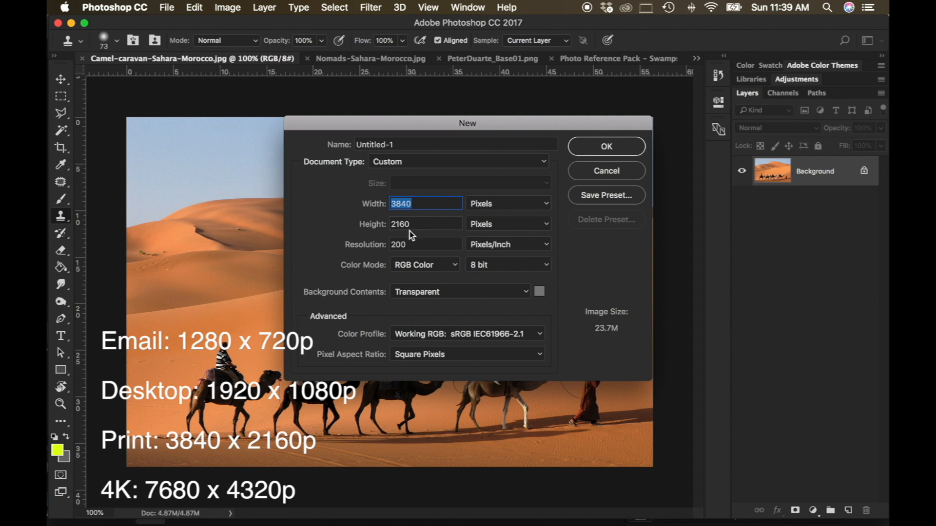
{"action": "left_click_drag", "start_coordinate": [414, 246], "coordinate": [388, 244]}
{"action": "type", "text": "200"}
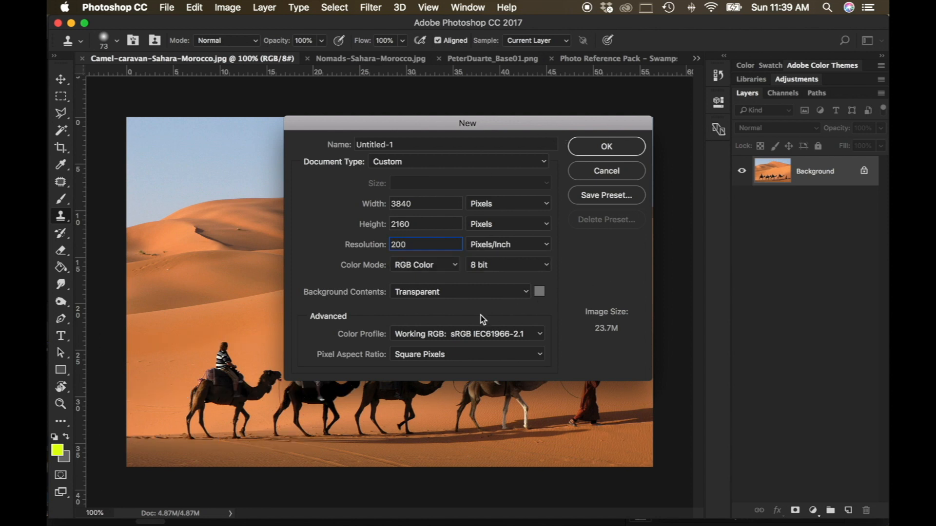
{"action": "left_click", "coordinate": [484, 293]}
{"action": "left_click", "coordinate": [484, 291]}
{"action": "left_click", "coordinate": [631, 148]}
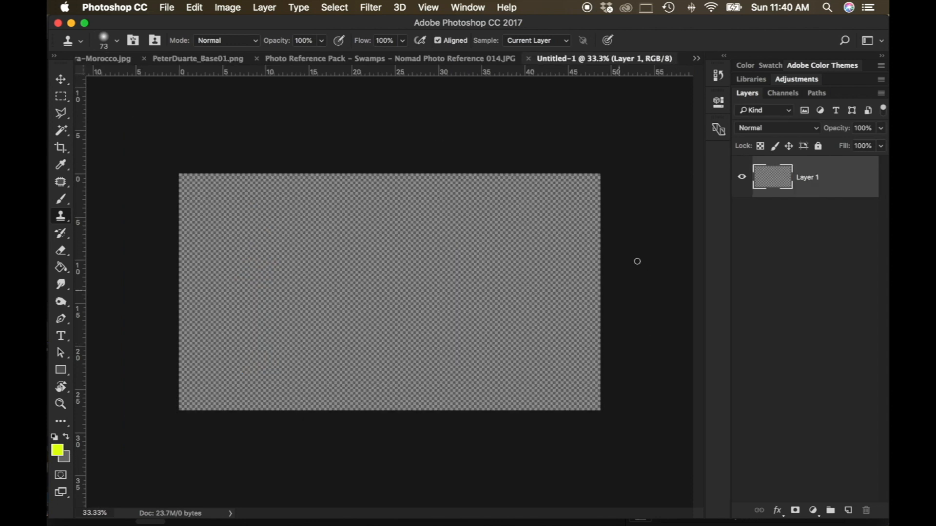
Step: Check which workspace layout is active
{"action": "left_click", "coordinate": [468, 9]}
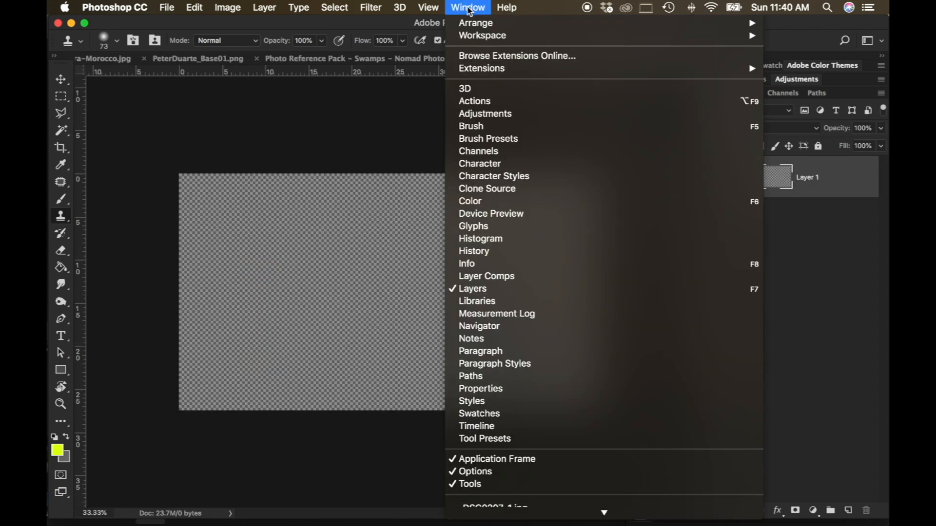
{"action": "mouse_move", "coordinate": [496, 37]}
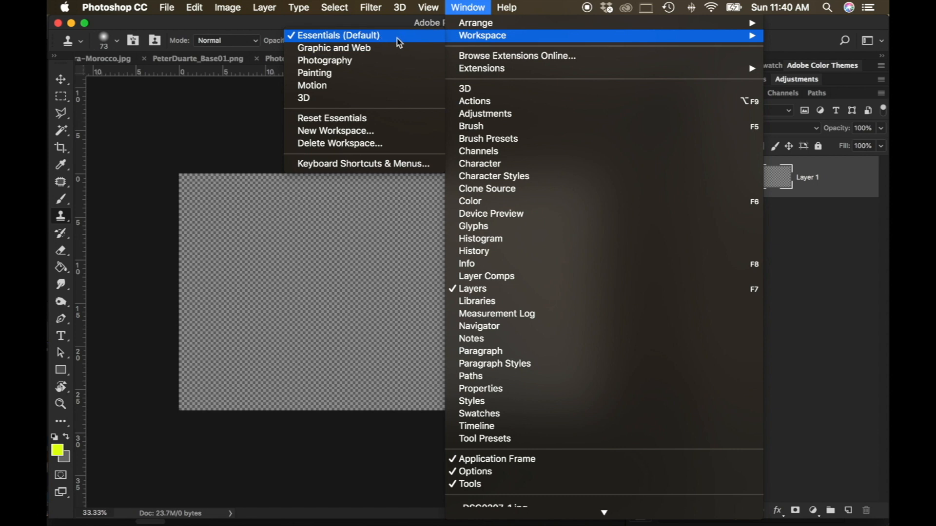
{"action": "left_click", "coordinate": [431, 48]}
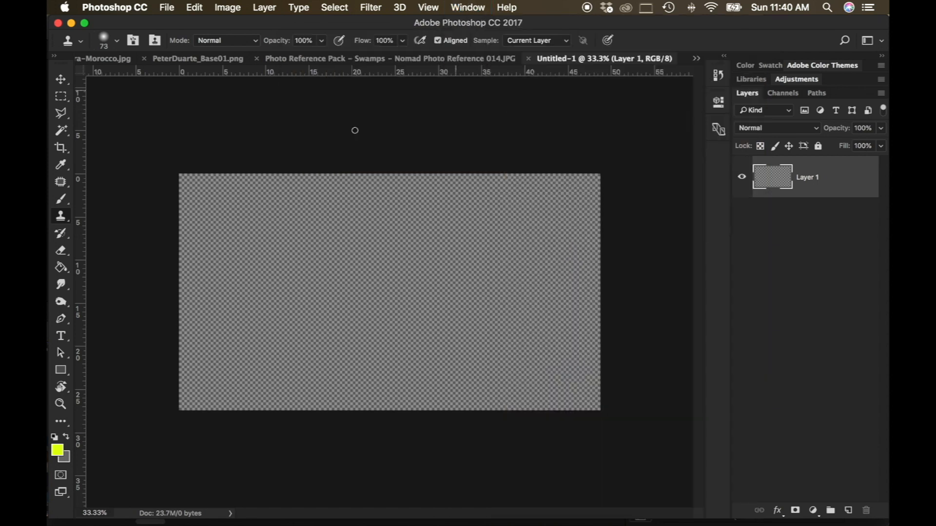
Step: Copy the entire swamp reference photo and paste it into the Untitled-1 document
{"action": "left_click", "coordinate": [397, 59]}
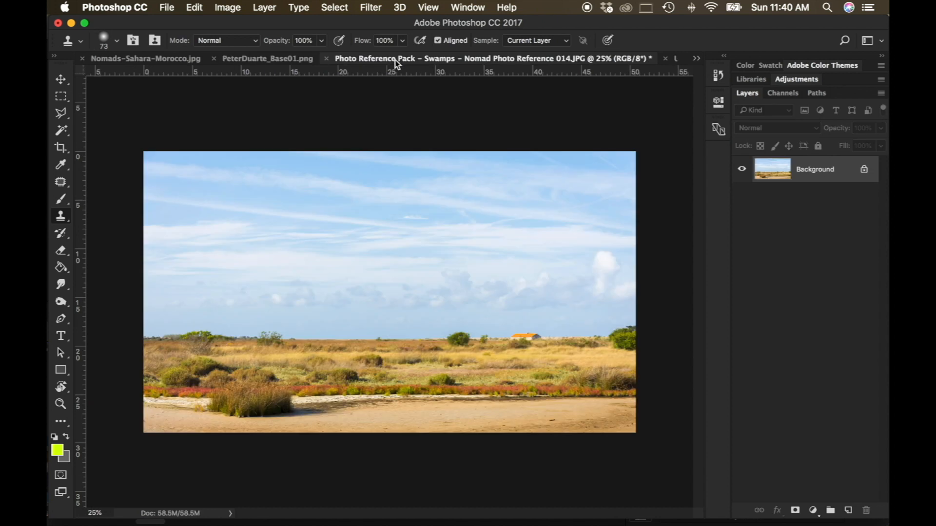
{"action": "key", "text": "super+a"}
{"action": "key", "text": "super+c"}
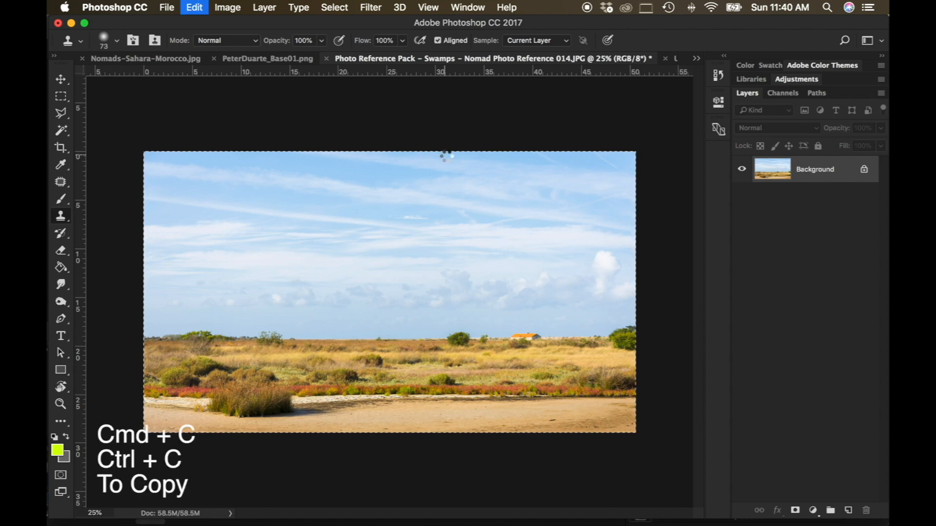
{"action": "left_click", "coordinate": [675, 61]}
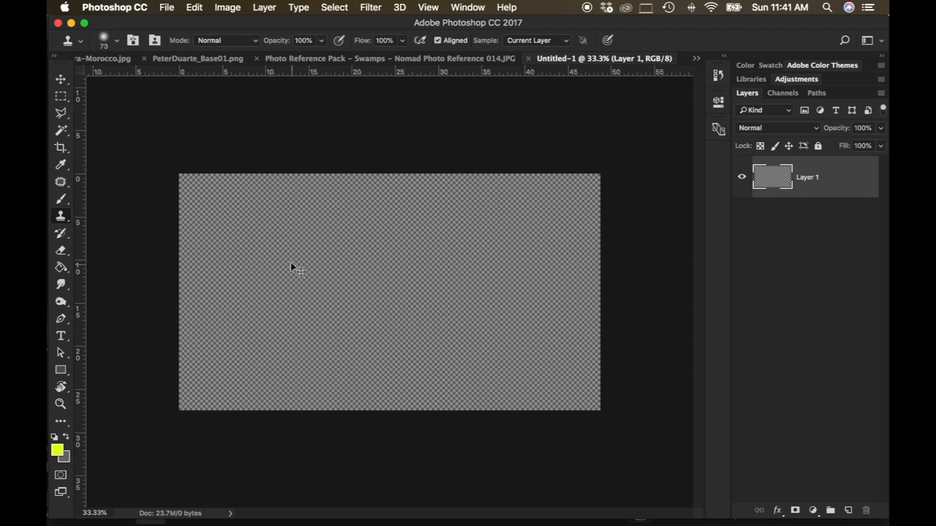
{"action": "key", "text": "super+v"}
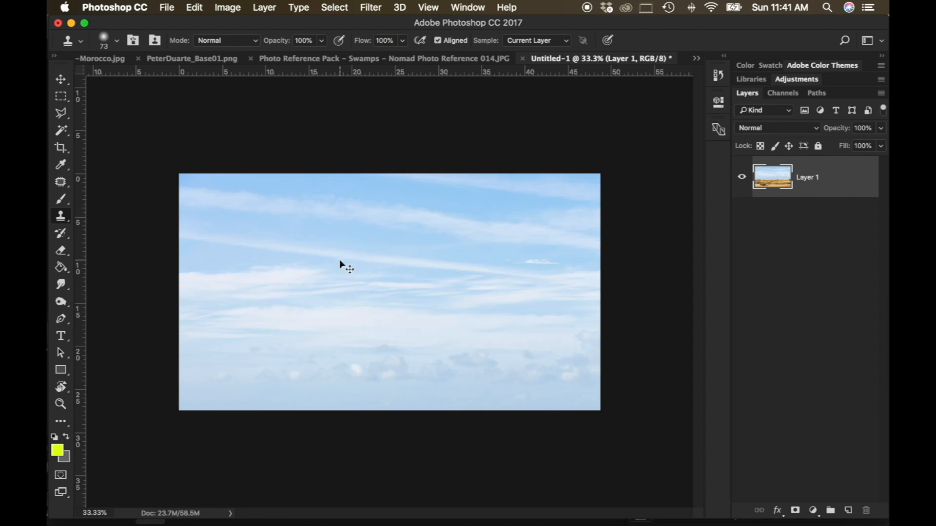
Step: Scale the pasted landscape down with Free Transform, position it to fill the whole canvas, and apply the transformation
{"action": "key", "text": "super+t"}
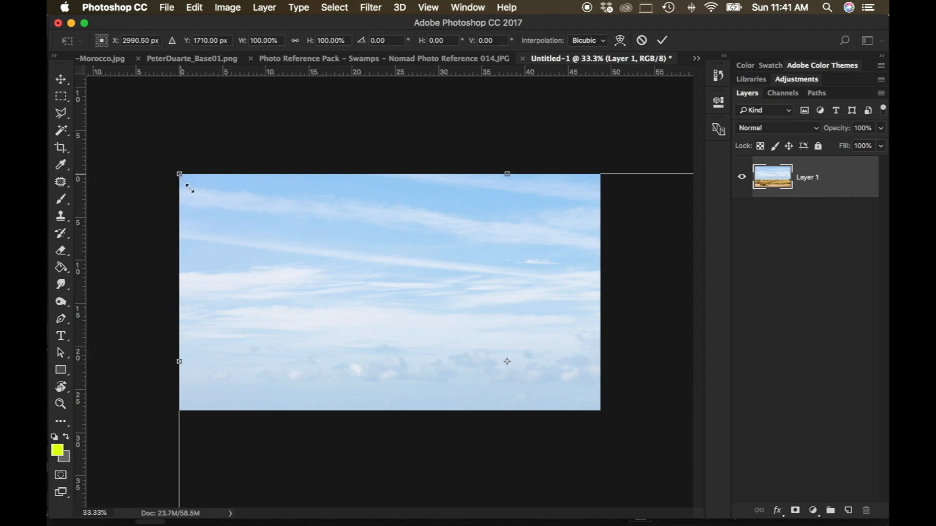
{"action": "left_click_drag", "start_coordinate": [299, 306], "coordinate": [487, 398]}
{"action": "left_click_drag", "start_coordinate": [536, 366], "coordinate": [256, 200]}
{"action": "left_click_drag", "start_coordinate": [194, 163], "coordinate": [194, 171]}
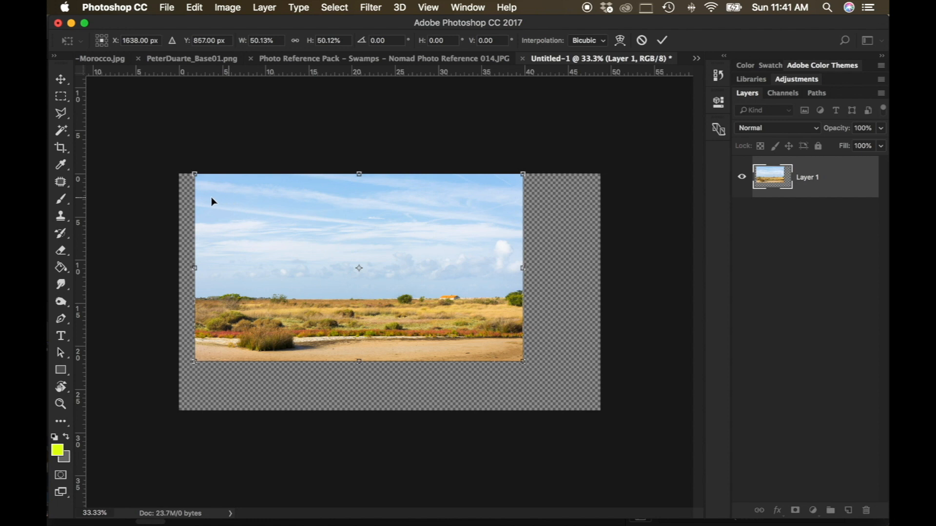
{"action": "left_click_drag", "start_coordinate": [209, 200], "coordinate": [207, 188]}
{"action": "left_click_drag", "start_coordinate": [498, 350], "coordinate": [597, 426]}
{"action": "left_click_drag", "start_coordinate": [531, 349], "coordinate": [534, 355]}
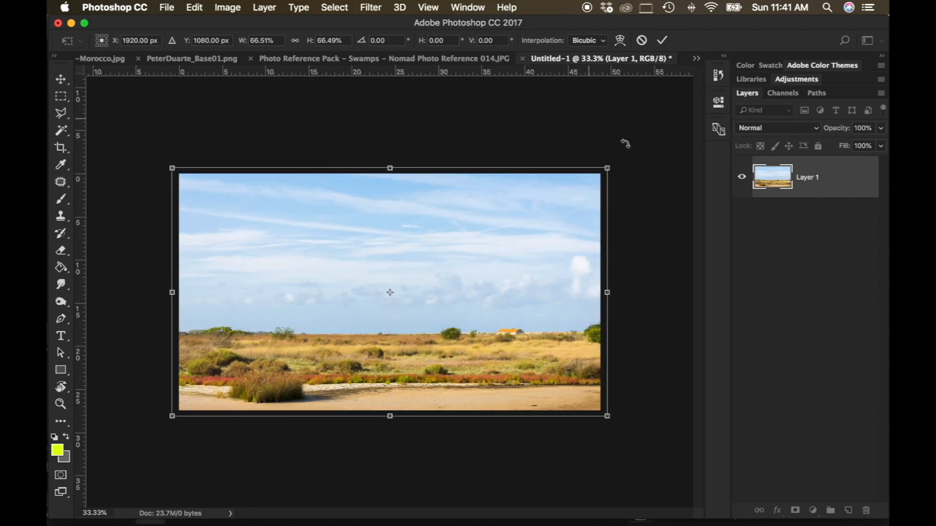
{"action": "left_click_drag", "start_coordinate": [606, 168], "coordinate": [601, 178]}
{"action": "left_click_drag", "start_coordinate": [491, 256], "coordinate": [498, 254]}
{"action": "left_click", "coordinate": [662, 41]}
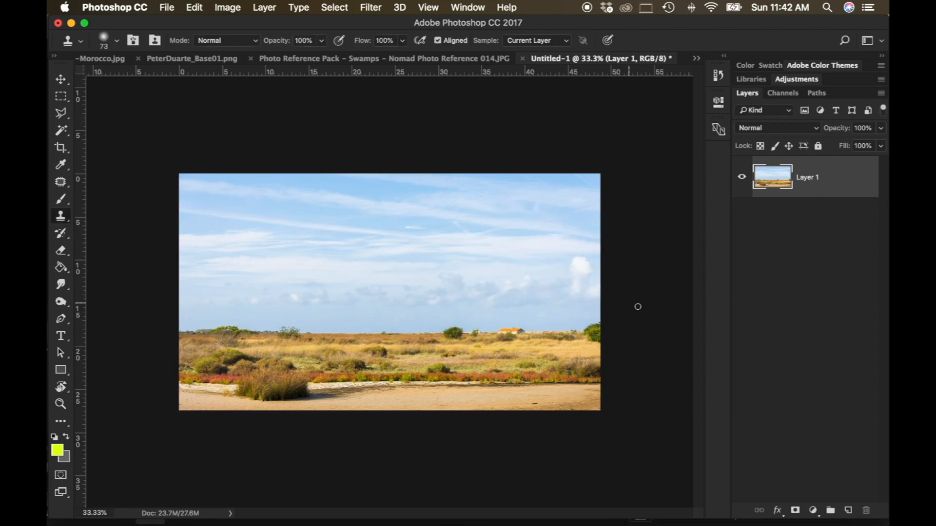
Step: Duplicate the landscape layer as "Background", with the original layer named "BG Duplicate" and hidden
{"action": "right_click", "coordinate": [836, 188]}
{"action": "left_click", "coordinate": [851, 193]}
{"action": "right_click", "coordinate": [852, 192]}
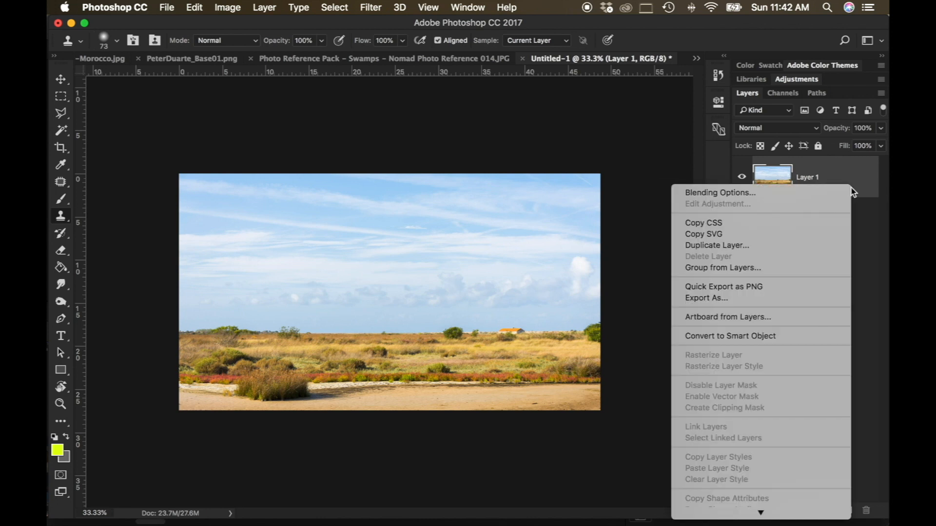
{"action": "left_click", "coordinate": [769, 246]}
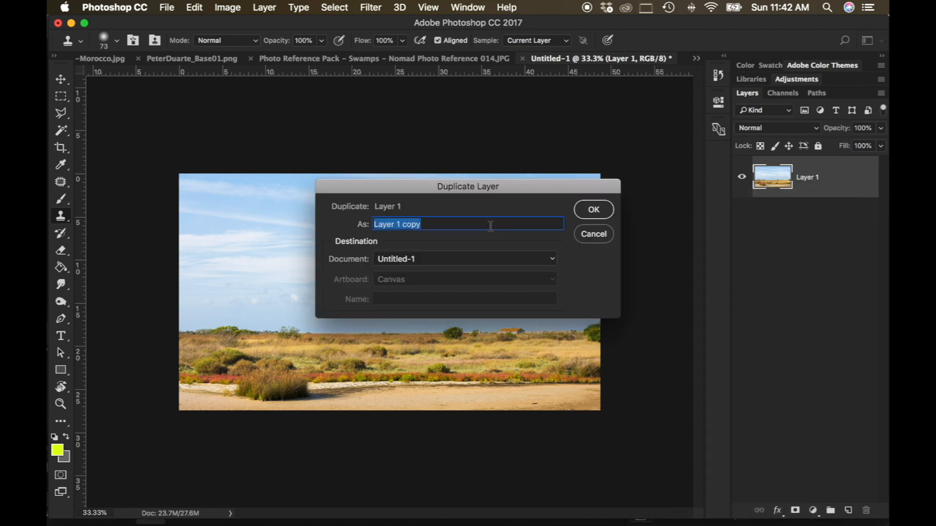
{"action": "type", "text": "Back"}
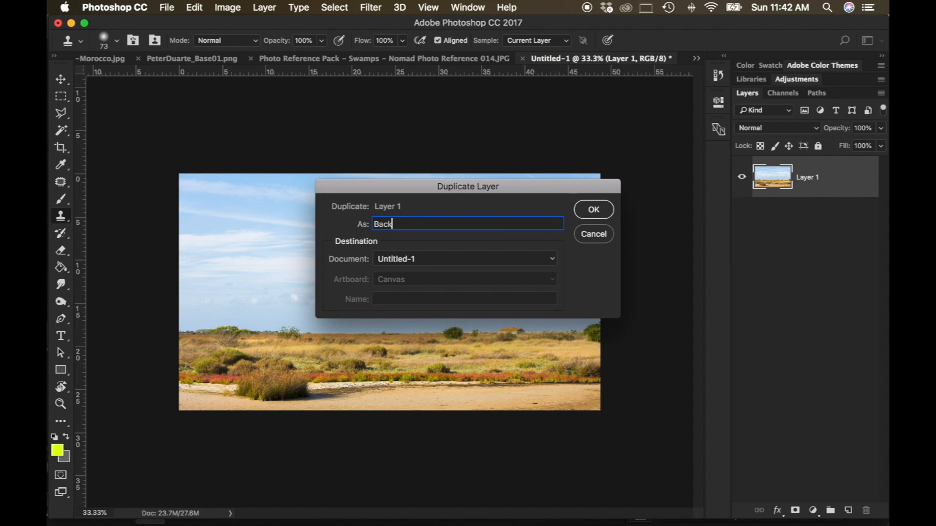
{"action": "type", "text": "ground"}
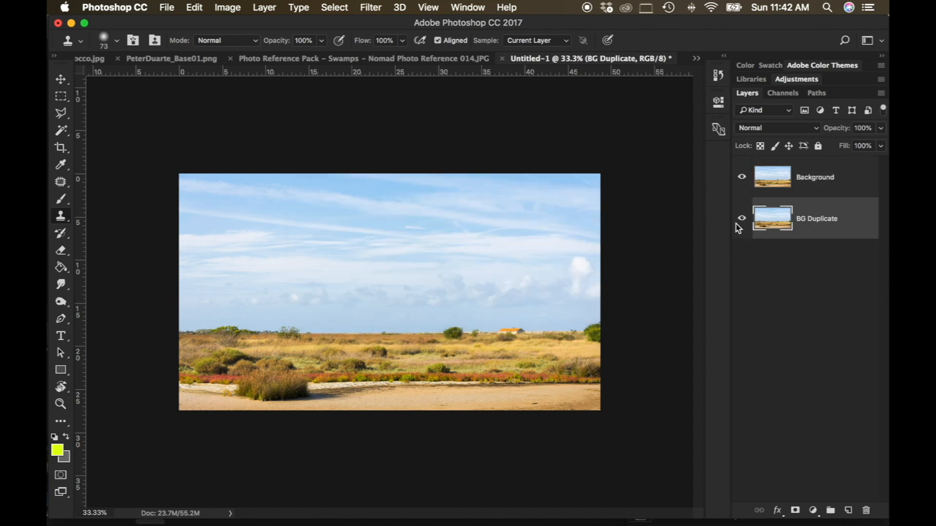
{"action": "left_click", "coordinate": [741, 220]}
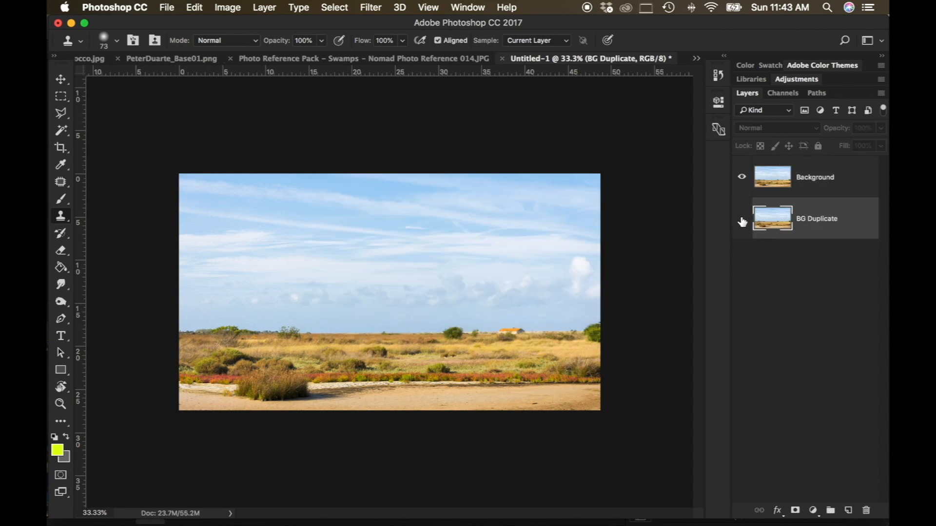
{"action": "left_click", "coordinate": [852, 183]}
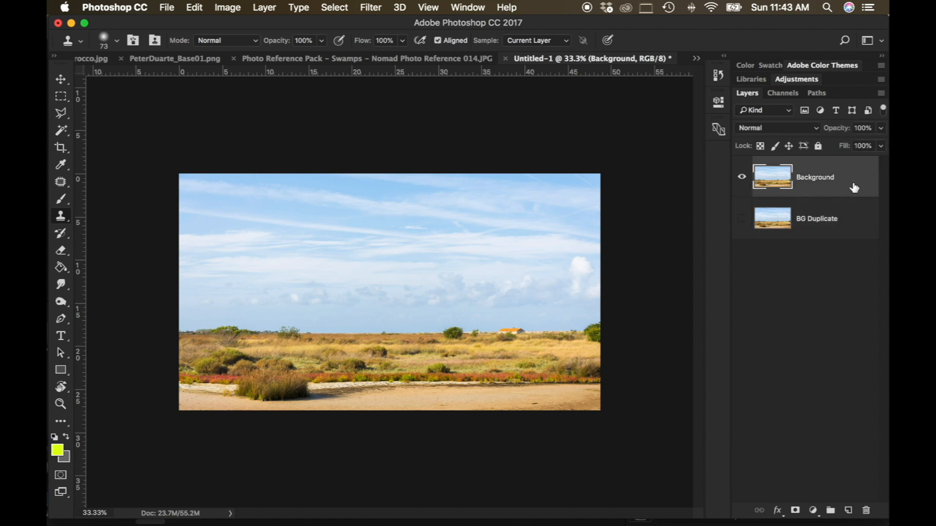
{"action": "left_click_drag", "start_coordinate": [851, 184], "coordinate": [857, 201]}
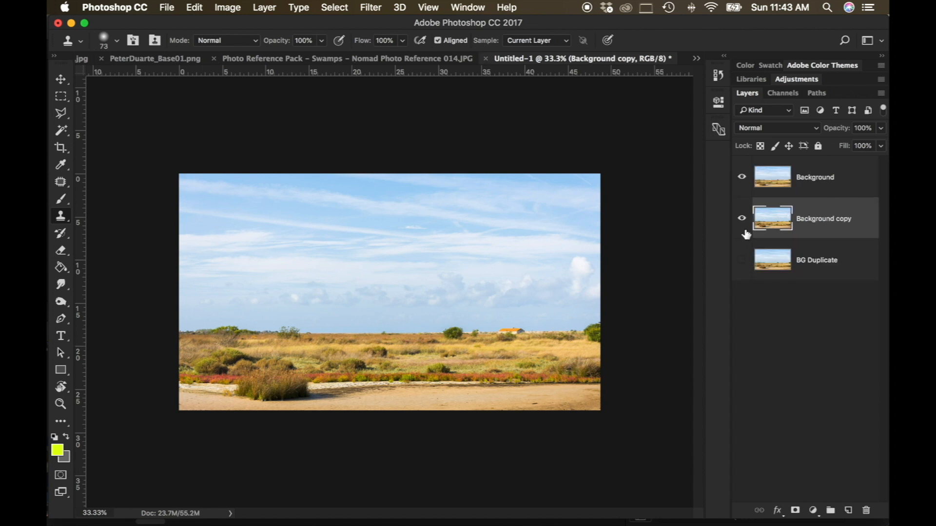
{"action": "key", "text": "super+z"}
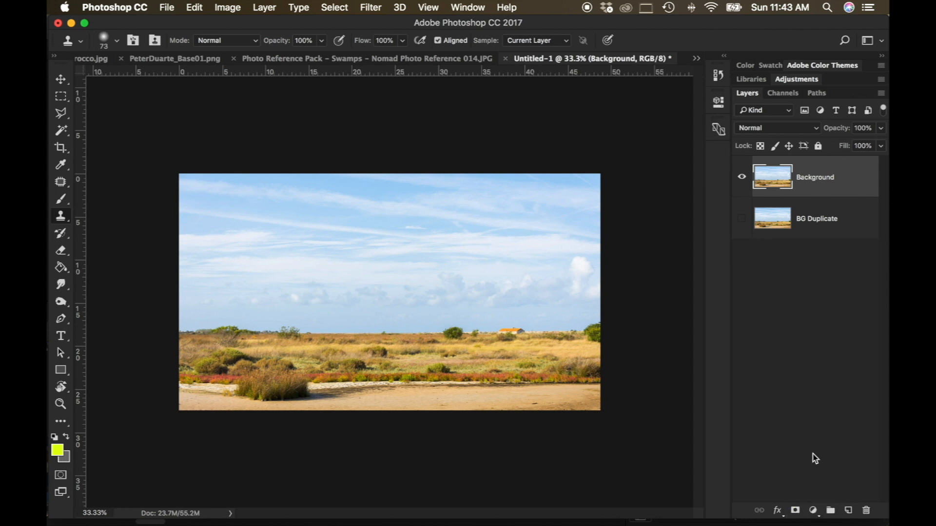
Step: Label the Background layer with the color Green
{"action": "right_click", "coordinate": [851, 180]}
{"action": "scroll", "coordinate": [741, 405], "scroll_direction": "down", "scroll_amount": 10}
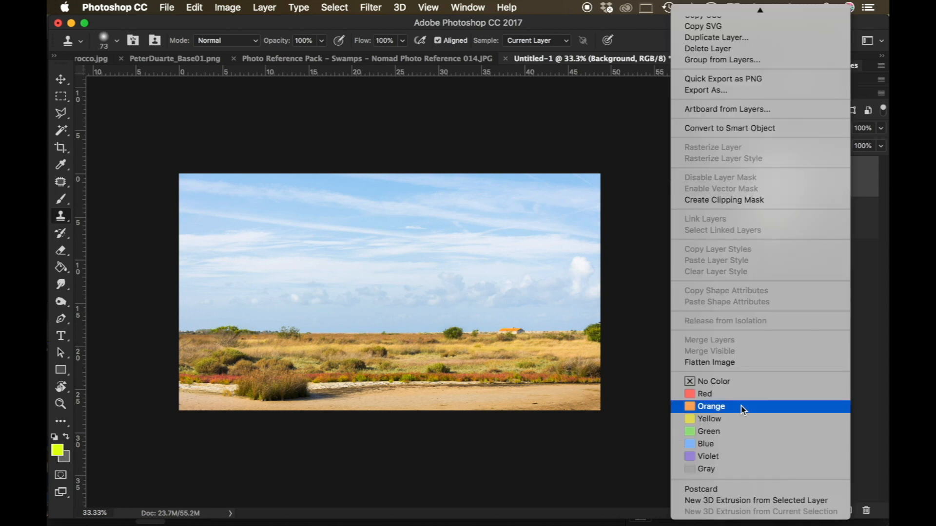
{"action": "left_click", "coordinate": [753, 433]}
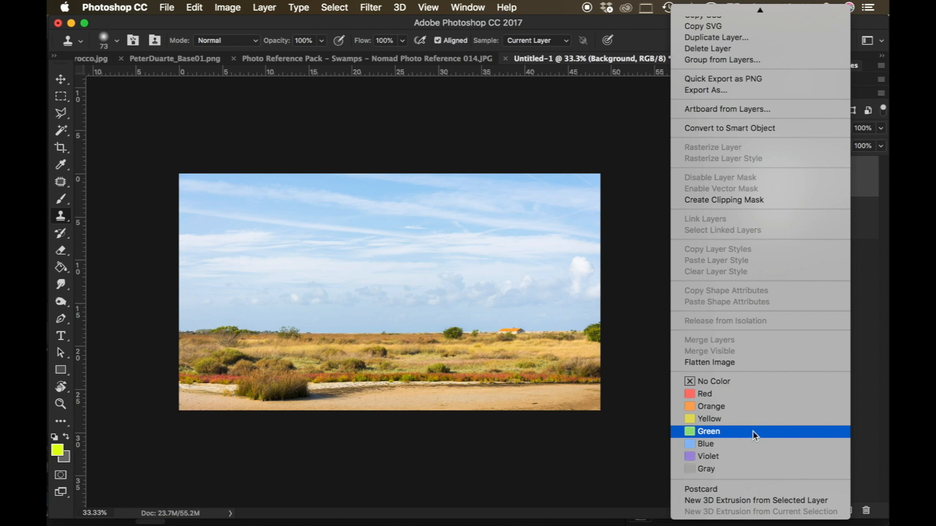
Step: Close the swamp reference photo document
{"action": "left_click", "coordinate": [392, 59]}
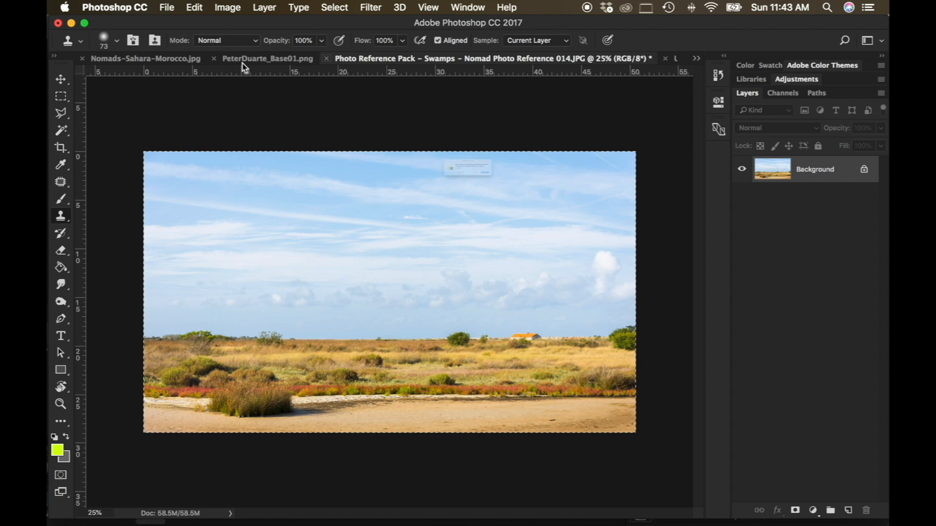
{"action": "left_click", "coordinate": [326, 58]}
{"action": "left_click", "coordinate": [431, 198]}
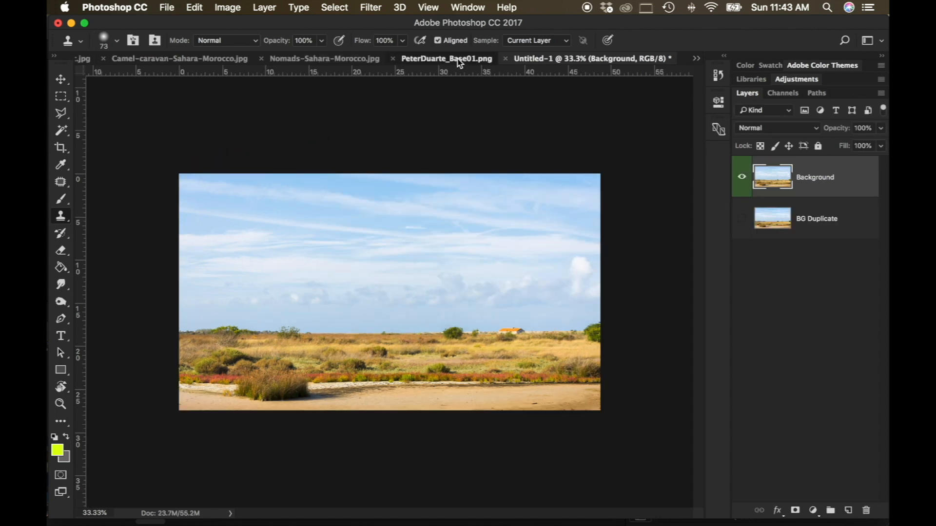
Step: Copy all of Layer 0 from the A-frame house render PNG and paste it into Untitled-1
{"action": "left_click", "coordinate": [459, 60]}
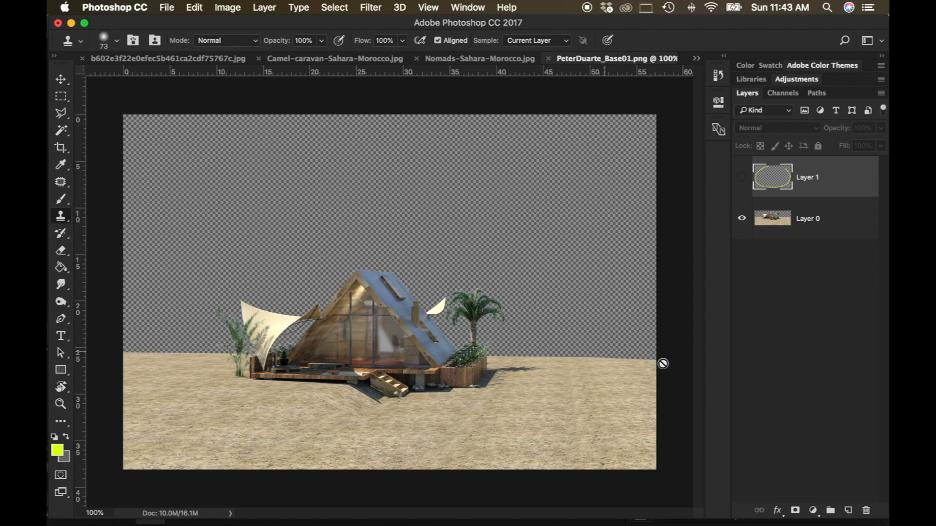
{"action": "left_click", "coordinate": [860, 224]}
{"action": "key", "text": "super+a"}
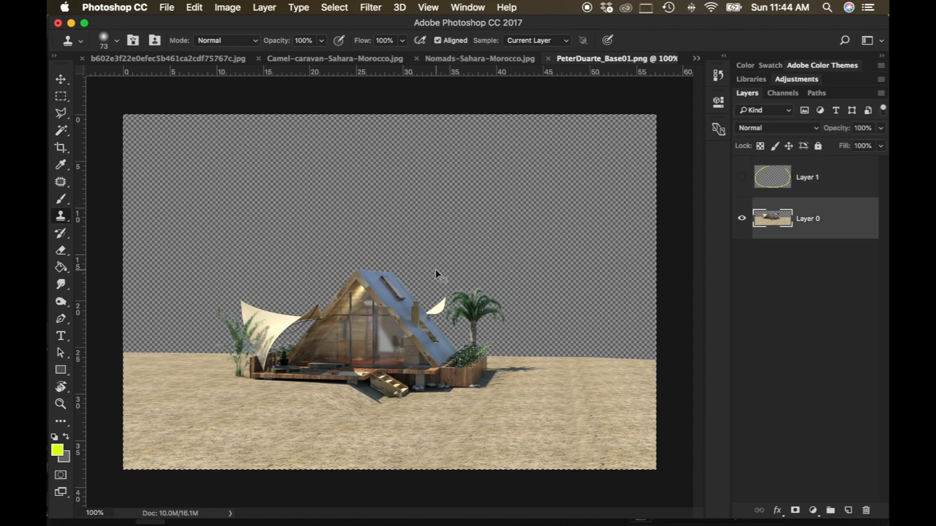
{"action": "key", "text": "super+a"}
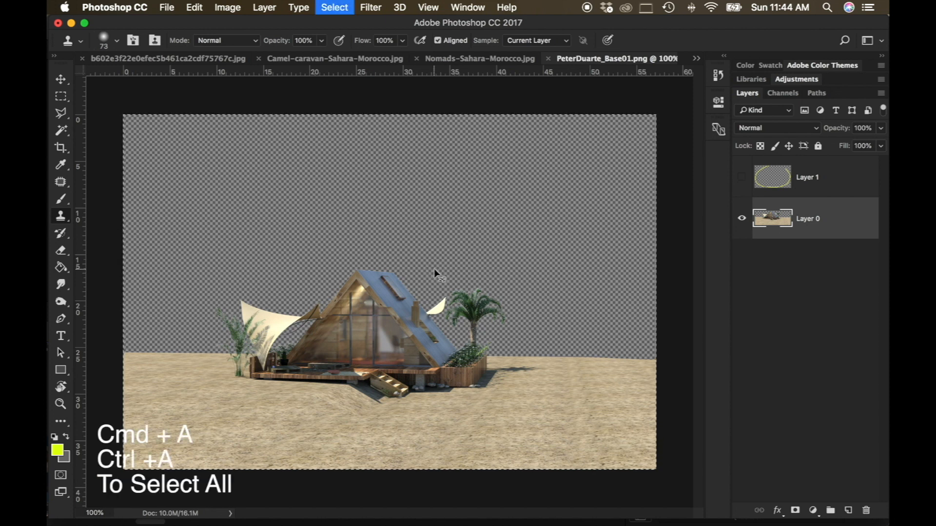
{"action": "key", "text": "super+c"}
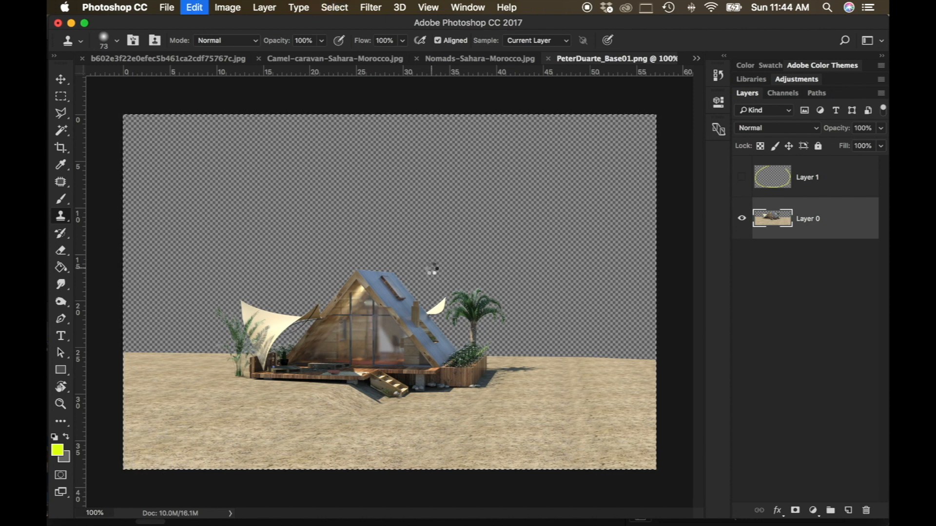
{"action": "left_click", "coordinate": [697, 58]}
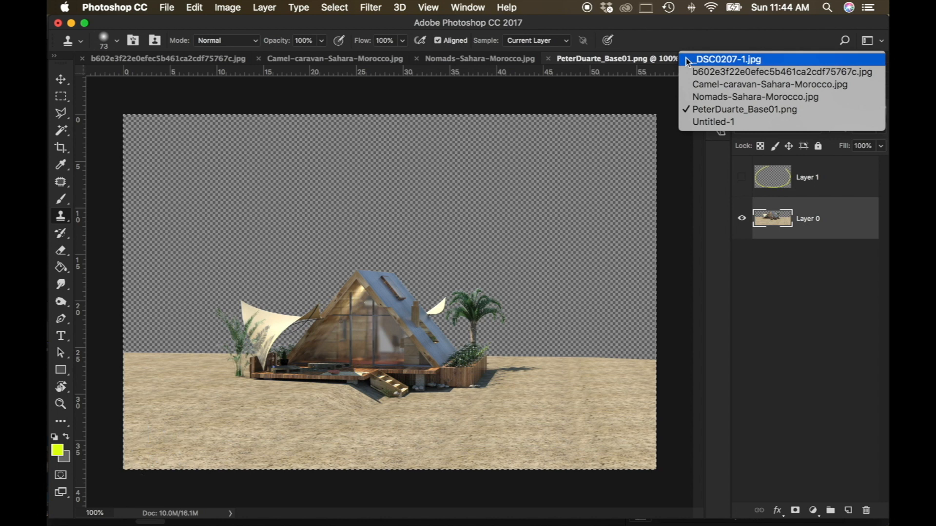
{"action": "left_click", "coordinate": [716, 124]}
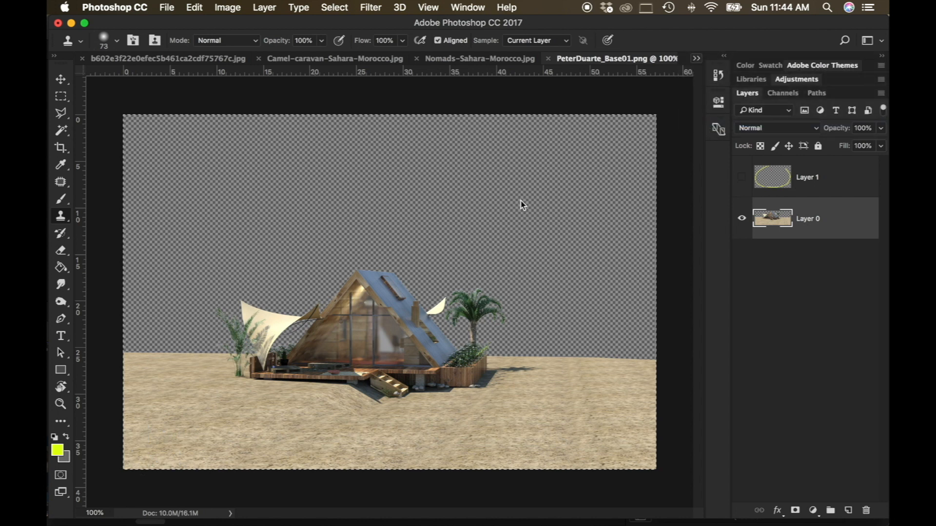
{"action": "key", "text": "super+v"}
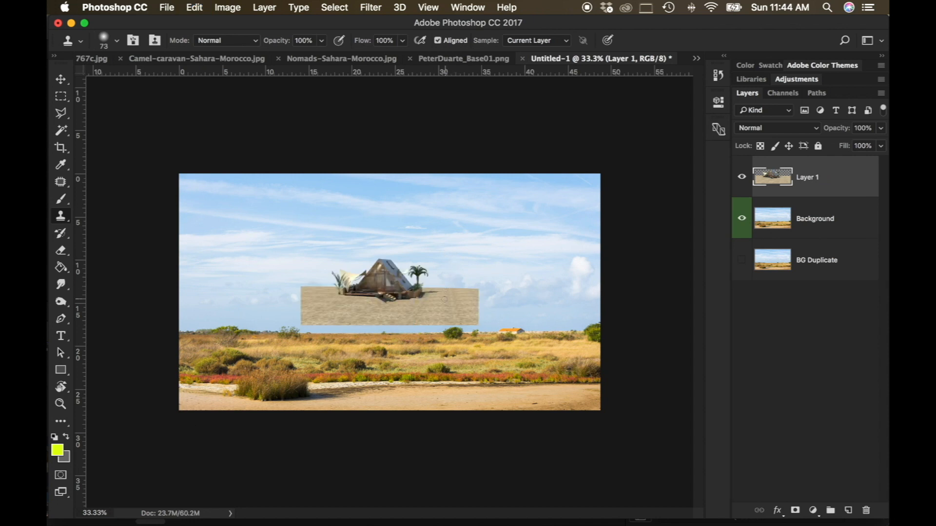
Step: Move the pasted house render down onto the grassy field and rename its layer "Base Render"
{"action": "left_click_drag", "start_coordinate": [429, 311], "coordinate": [471, 367]}
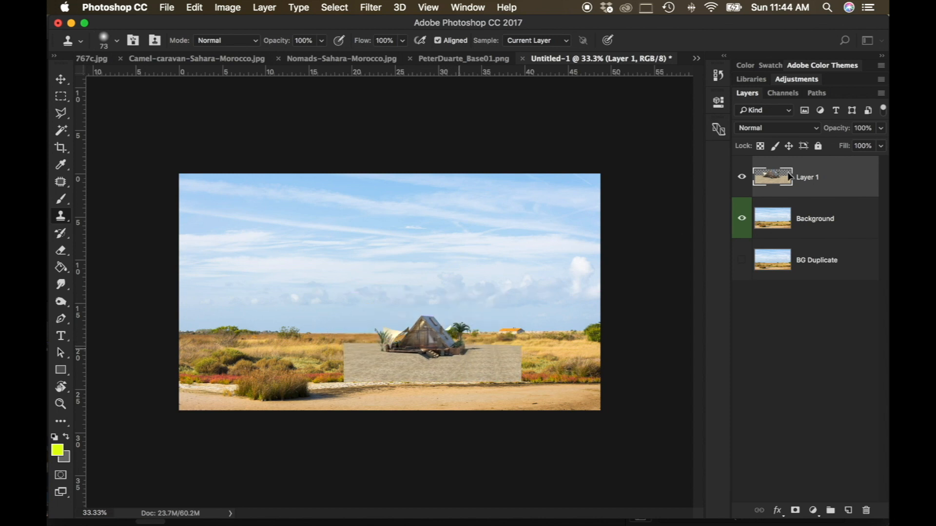
{"action": "double_click", "coordinate": [809, 179]}
{"action": "type", "text": "Base Render"}
{"action": "key", "text": "Return"}
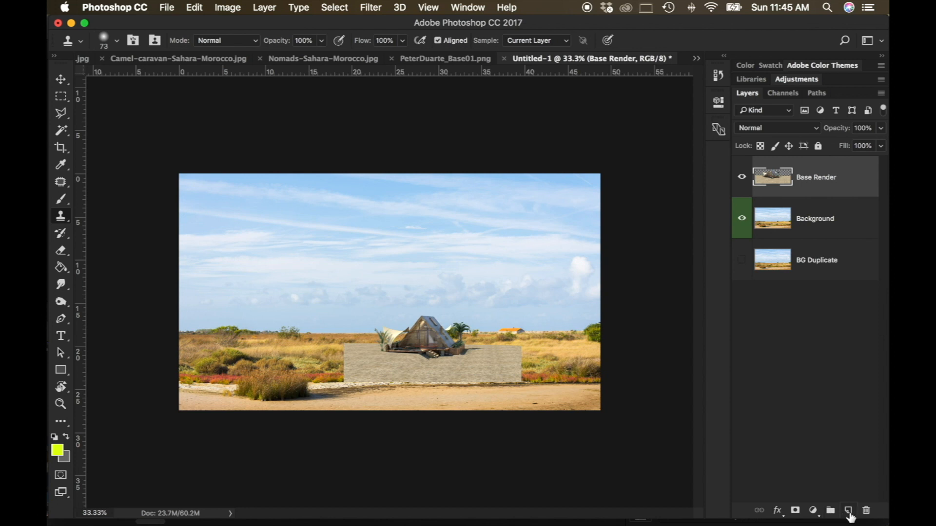
Step: Label the Base Render layer with the color Violet
{"action": "right_click", "coordinate": [852, 188]}
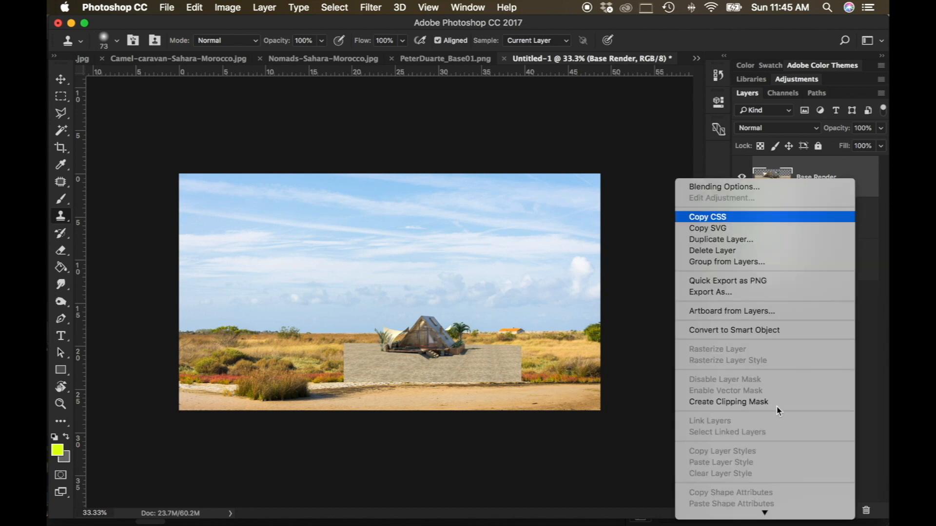
{"action": "scroll", "coordinate": [767, 400], "scroll_direction": "down", "scroll_amount": 3}
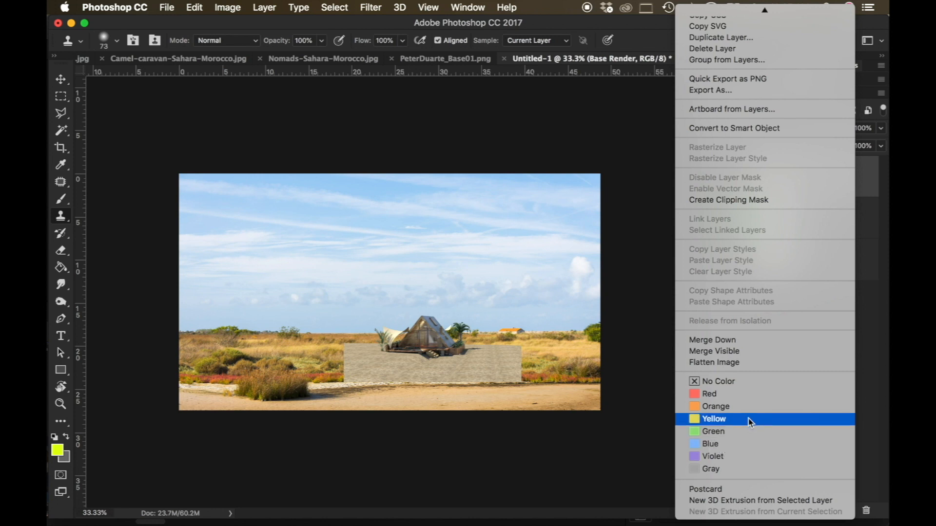
{"action": "left_click", "coordinate": [761, 458]}
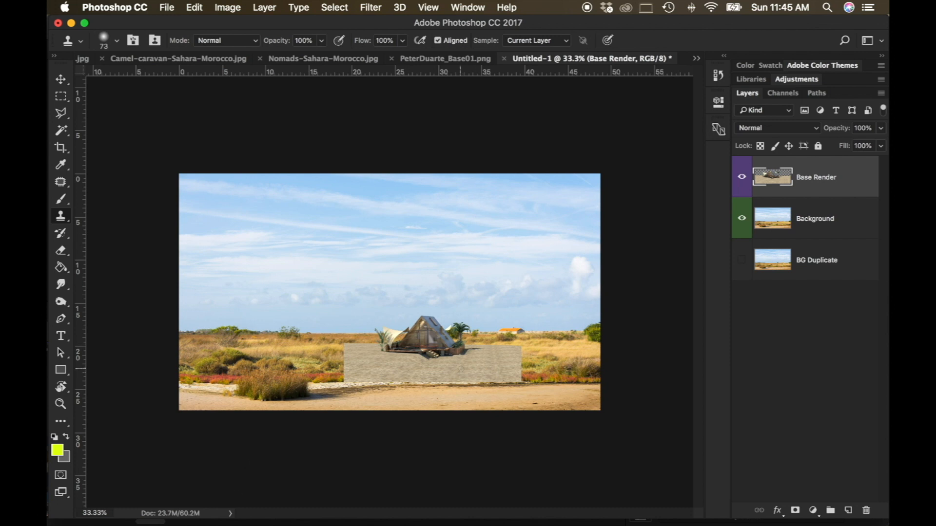
Step: Try selecting the sand around the camels in Camel-caravan-Sahara-Morocco.jpg with the Magic Wand
{"action": "key", "text": "z"}
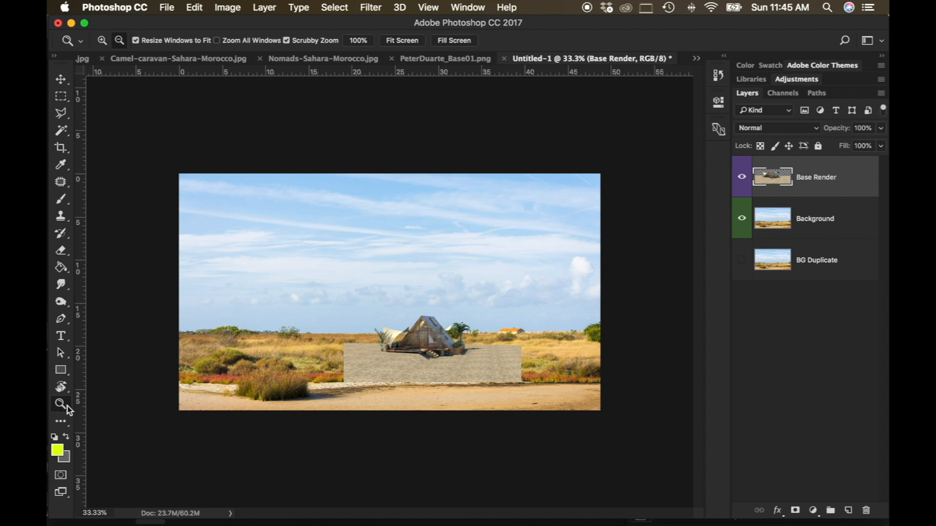
{"action": "left_click", "coordinate": [413, 42]}
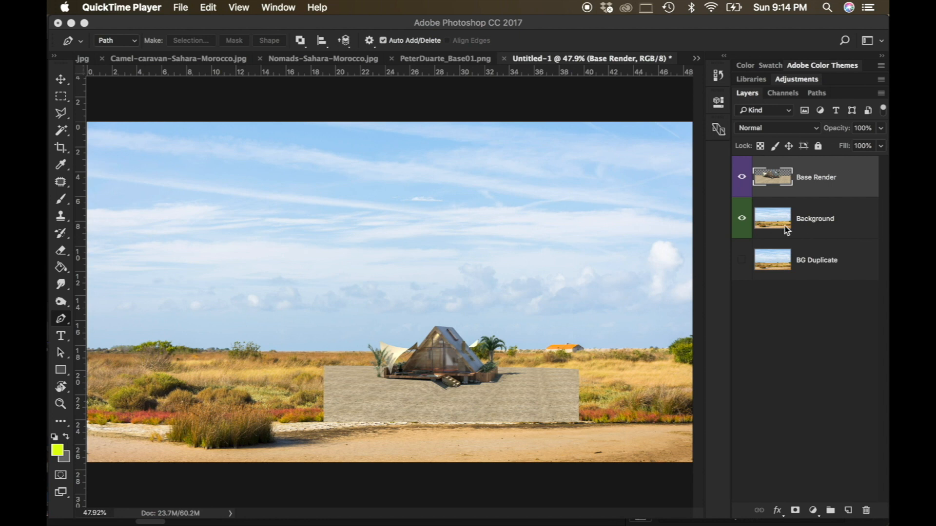
{"action": "left_click", "coordinate": [694, 59]}
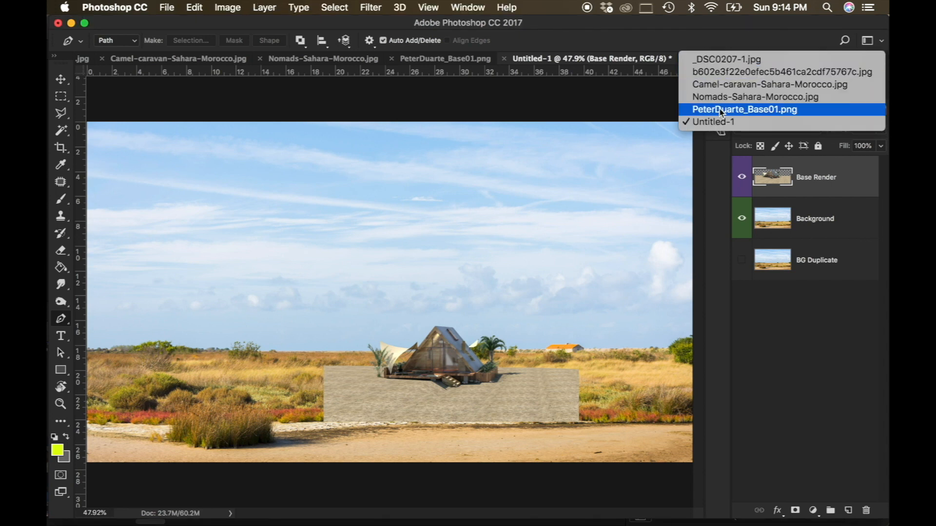
{"action": "left_click", "coordinate": [714, 85]}
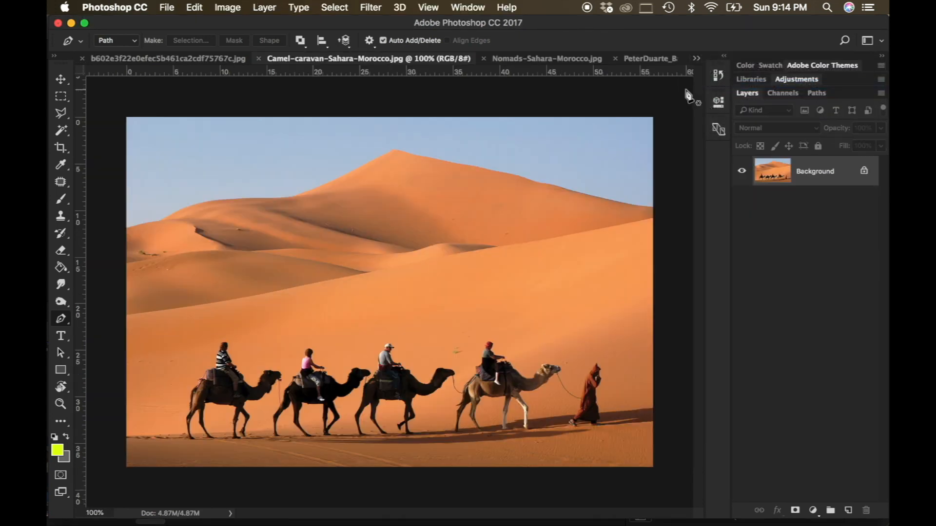
{"action": "key", "text": "v"}
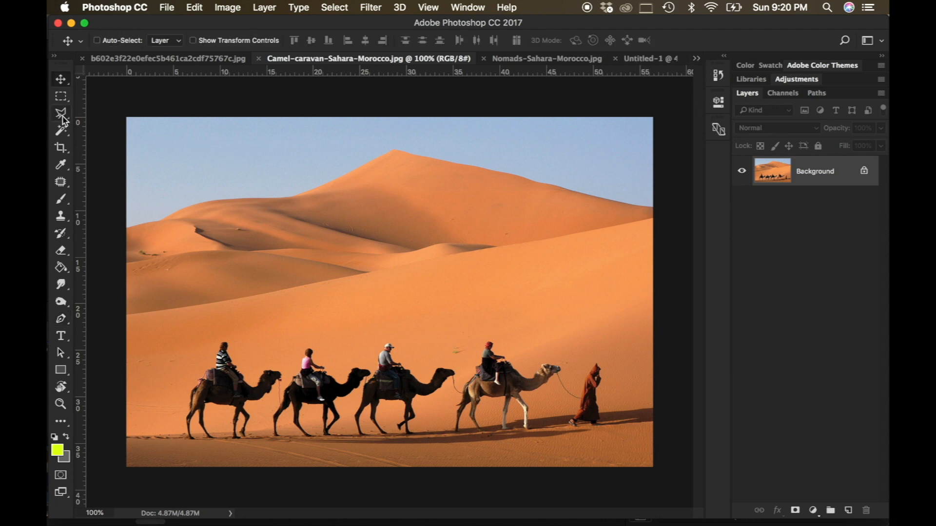
{"action": "left_click", "coordinate": [61, 131]}
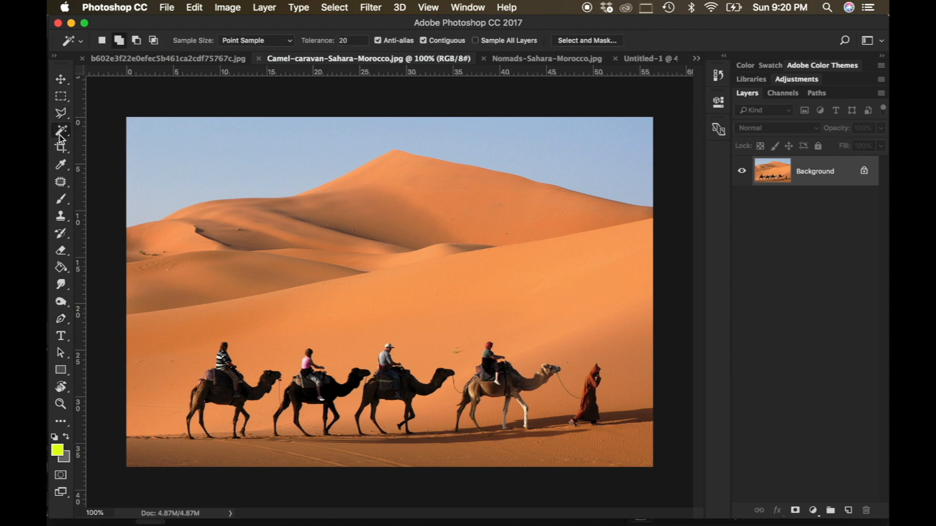
{"action": "left_click", "coordinate": [420, 356]}
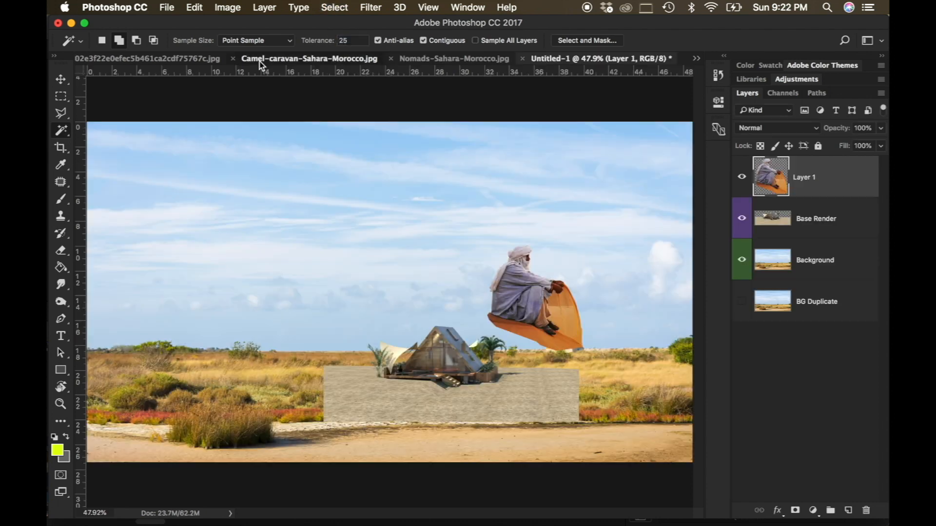
Step: Undo the erased areas and moved camel cutout in Camel-caravan-Sahara-Morocco.jpg and clear the selection
{"action": "left_click", "coordinate": [259, 61]}
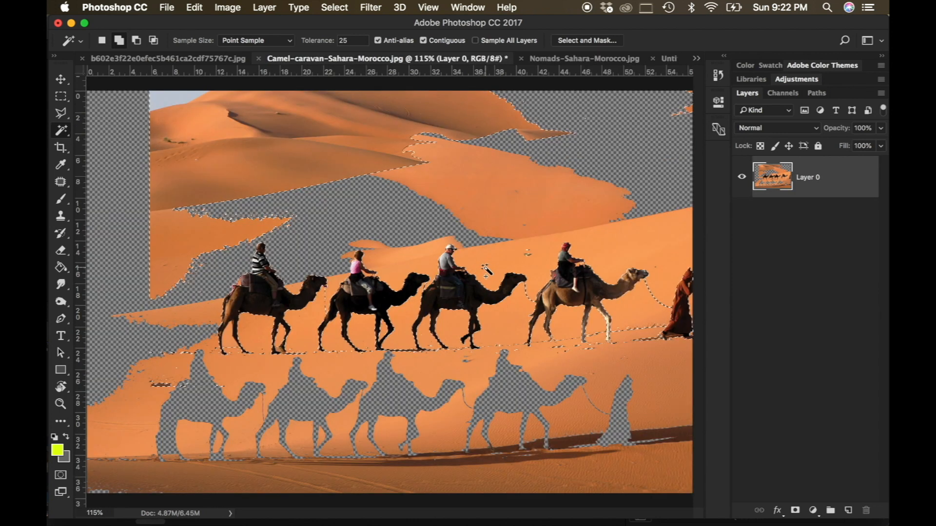
{"action": "key", "text": "super+z"}
{"action": "key", "text": "super+d"}
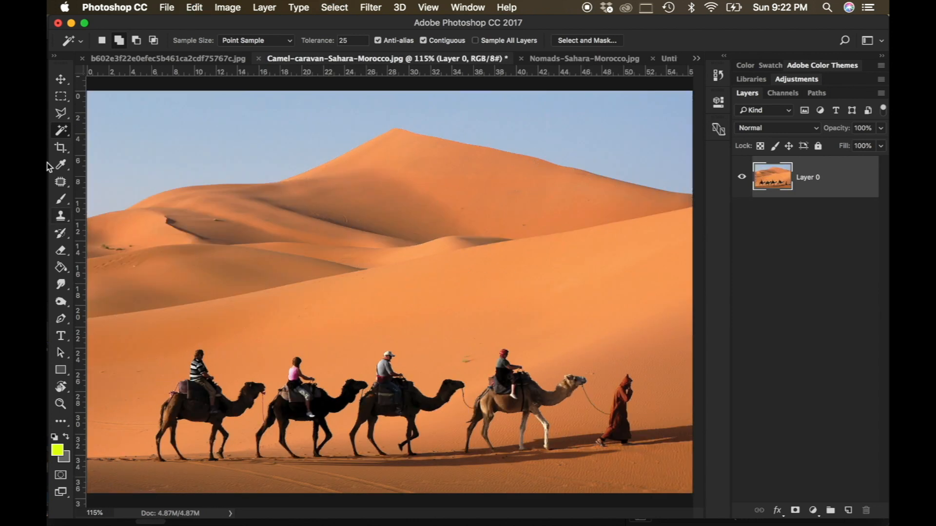
Step: Outline the whole camel caravan with the Polygonal Lasso and move the cutout into Untitled-1, over the grassy field left of the house
{"action": "left_click", "coordinate": [59, 116]}
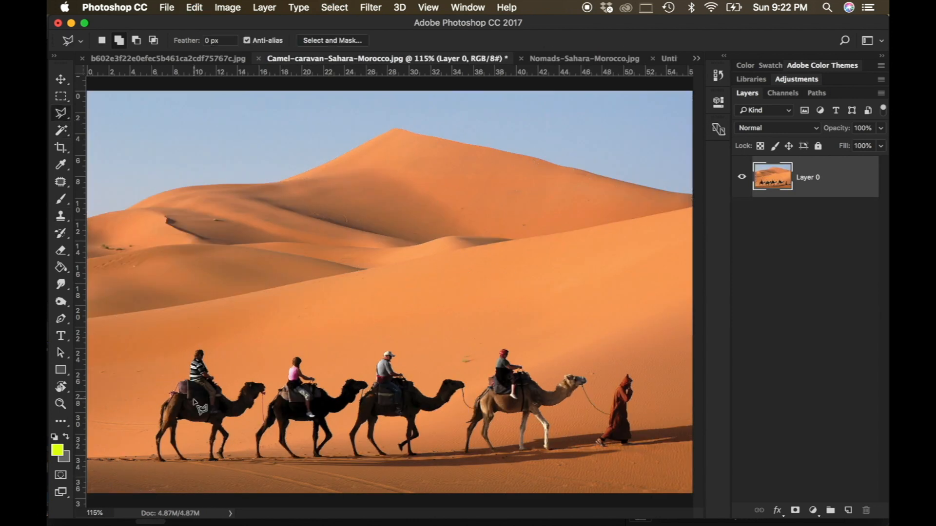
{"action": "left_click", "coordinate": [89, 451]}
{"action": "left_click", "coordinate": [144, 446]}
{"action": "left_click", "coordinate": [189, 345]}
{"action": "left_click", "coordinate": [210, 344]}
{"action": "left_click", "coordinate": [220, 356]}
{"action": "left_click", "coordinate": [584, 341]}
{"action": "left_click", "coordinate": [684, 417]}
{"action": "left_click", "coordinate": [713, 425]}
{"action": "left_click", "coordinate": [699, 457]}
{"action": "left_click", "coordinate": [435, 482]}
{"action": "left_click", "coordinate": [121, 477]}
{"action": "left_click", "coordinate": [88, 452]}
{"action": "left_click_drag", "start_coordinate": [348, 396], "coordinate": [666, 62]}
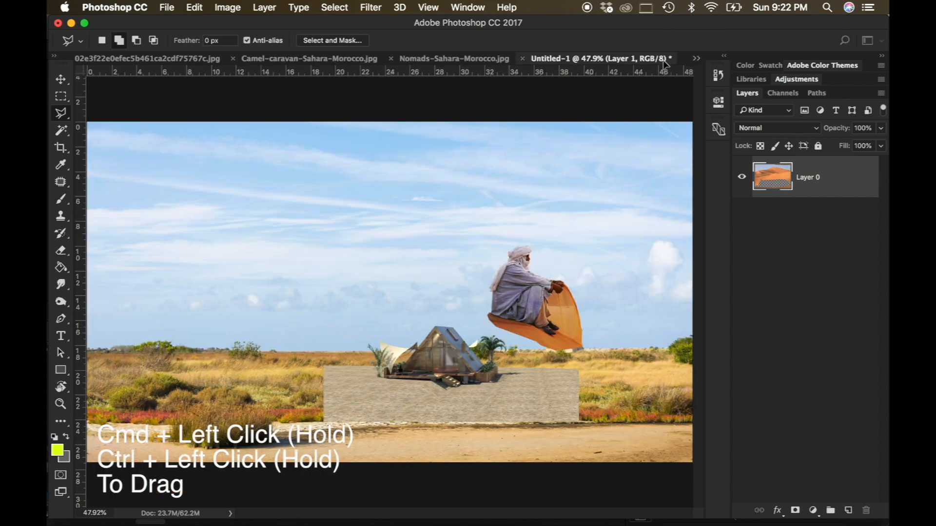
{"action": "left_click_drag", "start_coordinate": [271, 369], "coordinate": [262, 387]}
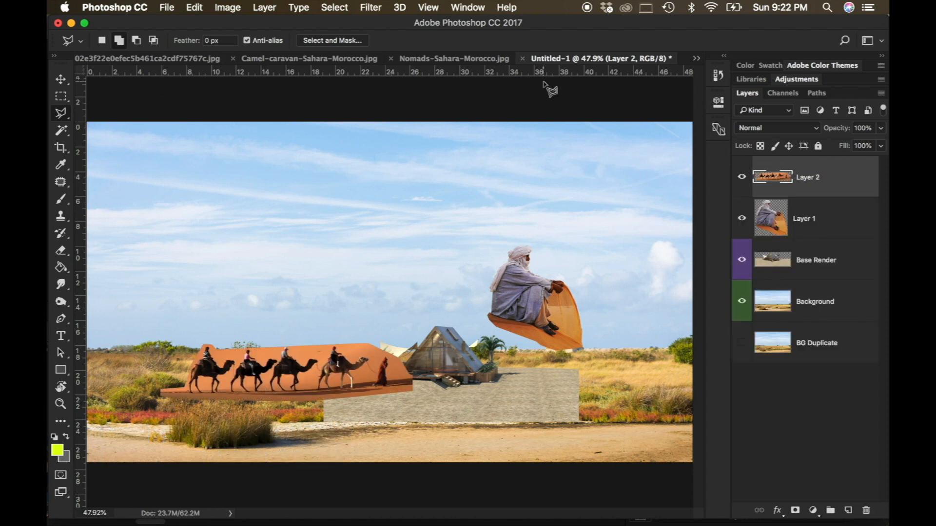
Step: Outline the camel riders and walking man in _DSC0207-1.jpg with the Polygonal Lasso and move the cutout into Untitled-1, above the caravan
{"action": "left_click", "coordinate": [103, 60]}
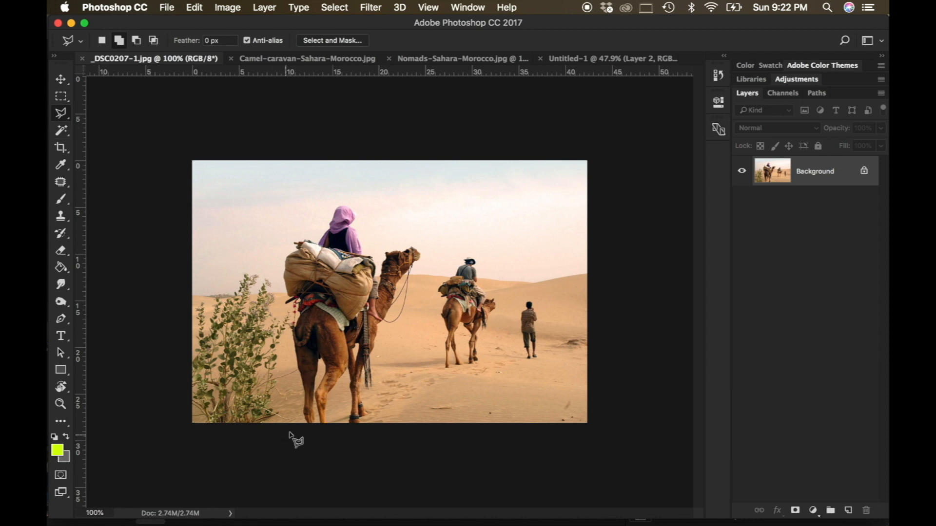
{"action": "left_click", "coordinate": [59, 116]}
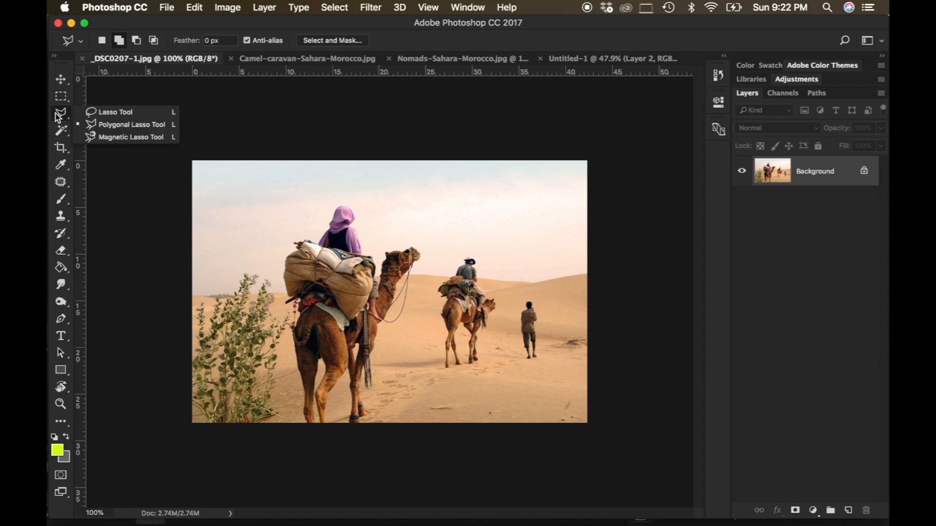
{"action": "left_click", "coordinate": [60, 137]}
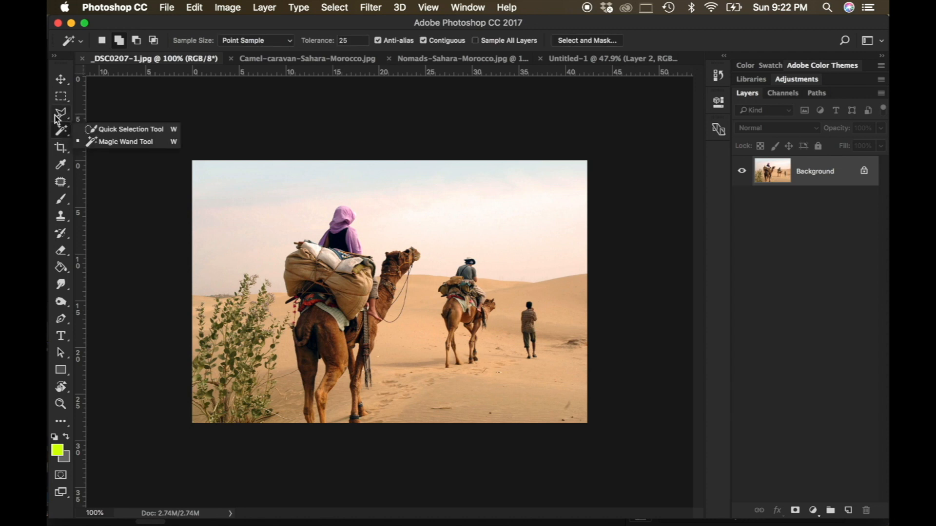
{"action": "left_click", "coordinate": [57, 115]}
{"action": "left_click", "coordinate": [60, 116]}
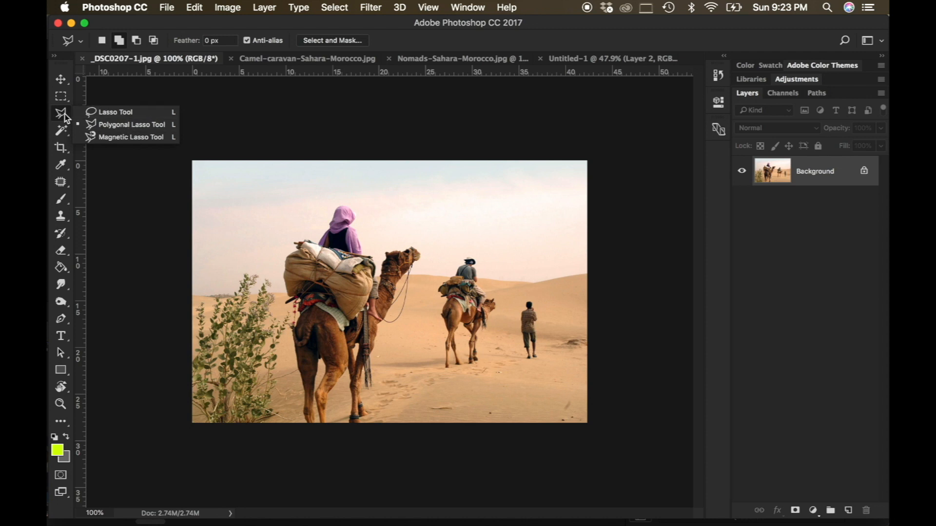
{"action": "left_click", "coordinate": [128, 125]}
{"action": "left_click", "coordinate": [296, 425]}
{"action": "left_click", "coordinate": [270, 285]}
{"action": "left_click", "coordinate": [352, 189]}
{"action": "left_click", "coordinate": [464, 253]}
{"action": "left_click", "coordinate": [554, 363]}
{"action": "left_click", "coordinate": [385, 427]}
{"action": "left_click", "coordinate": [298, 423]}
{"action": "mouse_move", "coordinate": [376, 298]}
{"action": "left_mouse_down"}
{"action": "mouse_move", "coordinate": [409, 254]}
{"action": "mouse_move", "coordinate": [661, 63]}
{"action": "mouse_move", "coordinate": [516, 193]}
{"action": "mouse_move", "coordinate": [420, 223]}
{"action": "mouse_move", "coordinate": [348, 283]}
{"action": "left_mouse_up"}
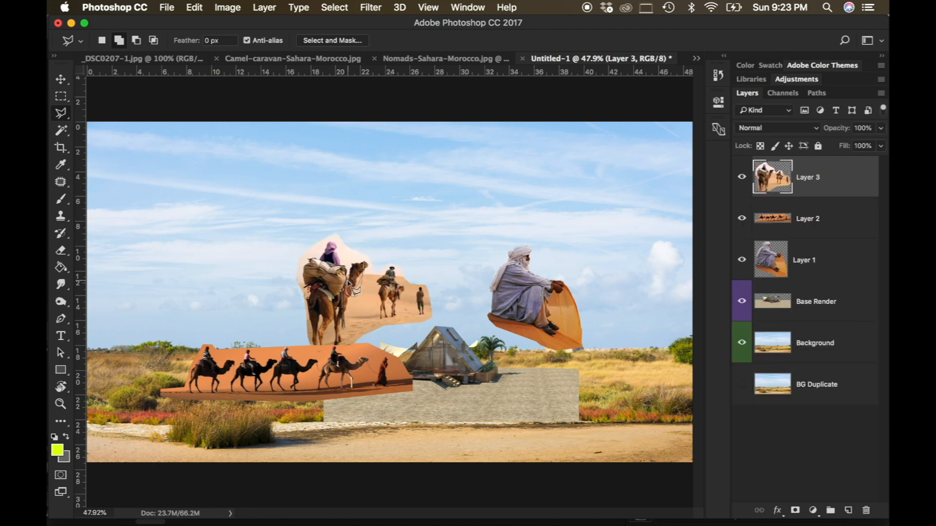
{"action": "left_click", "coordinate": [839, 221], "text": "shift"}
{"action": "left_click", "coordinate": [847, 264], "text": "shift"}
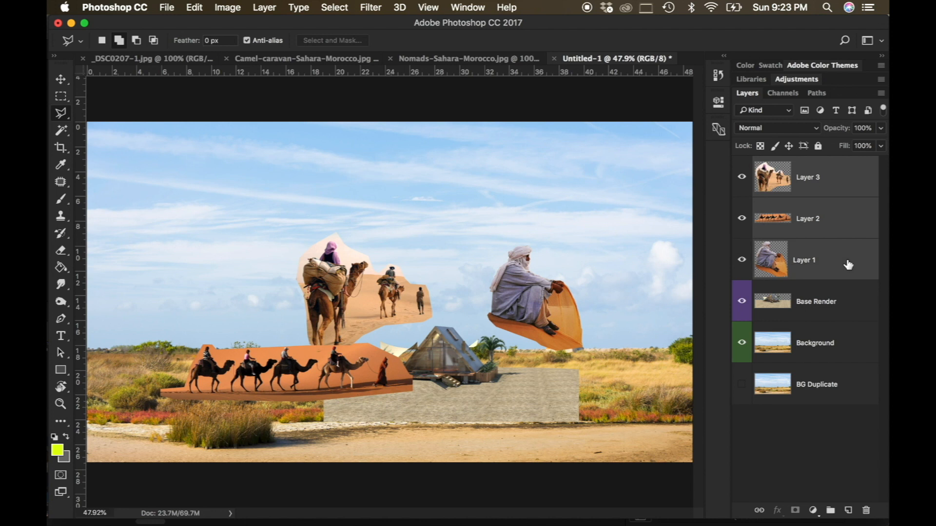
{"action": "left_click", "coordinate": [843, 192]}
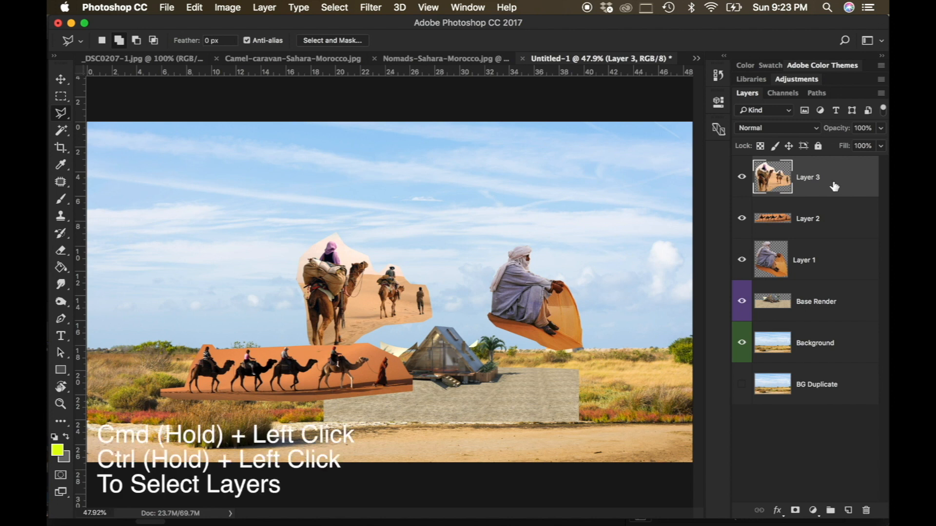
Step: Group Layer 1, Layer 2 and Layer 3 together and name the group "People"
{"action": "left_click", "coordinate": [835, 183], "text": "super"}
{"action": "left_click", "coordinate": [842, 219], "text": "super"}
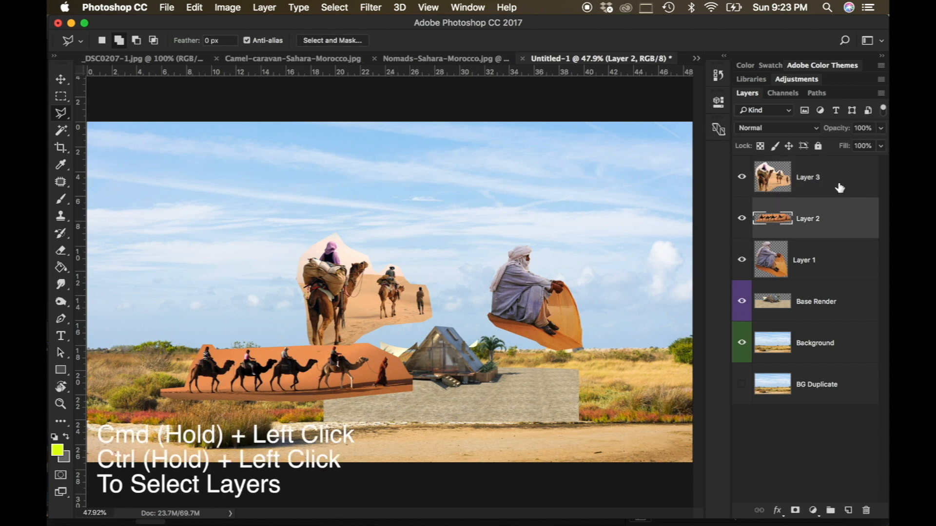
{"action": "left_click", "coordinate": [839, 183], "text": "super"}
{"action": "left_click", "coordinate": [848, 271], "text": "super"}
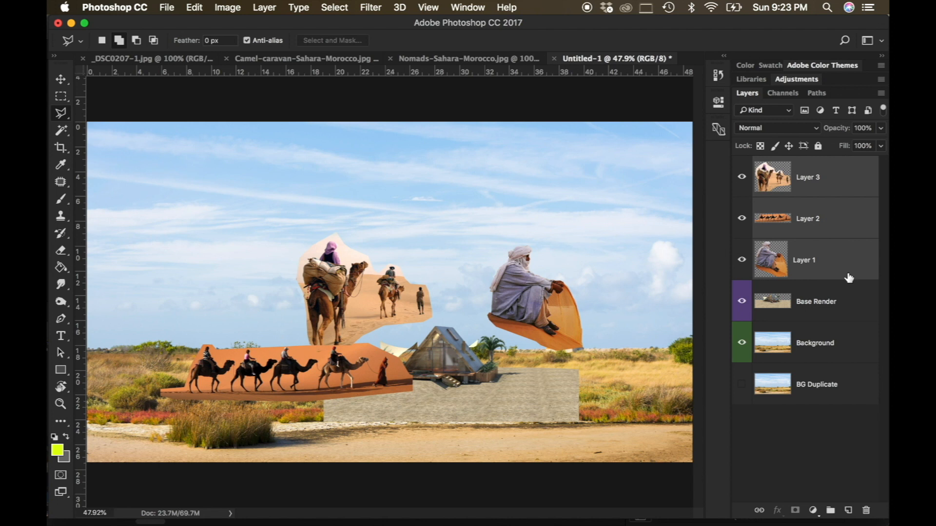
{"action": "mouse_move", "coordinate": [831, 524]}
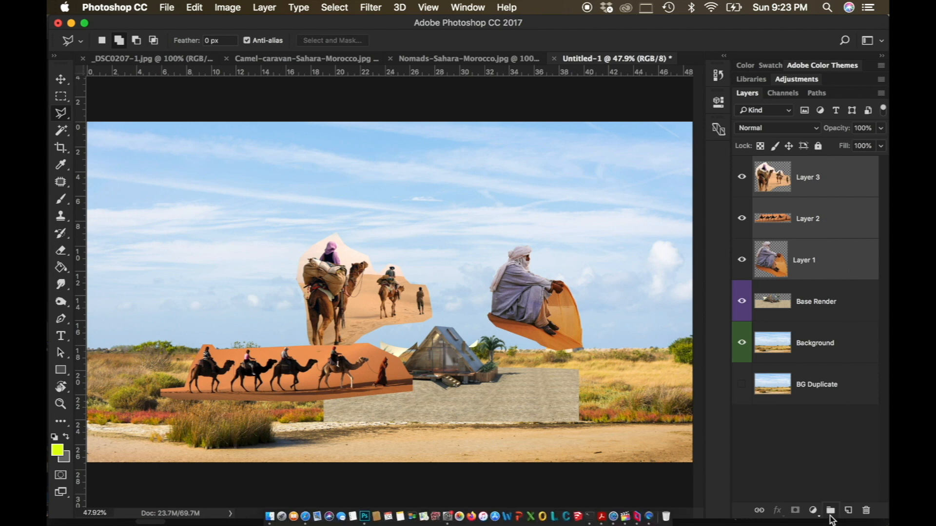
{"action": "left_click", "coordinate": [830, 513]}
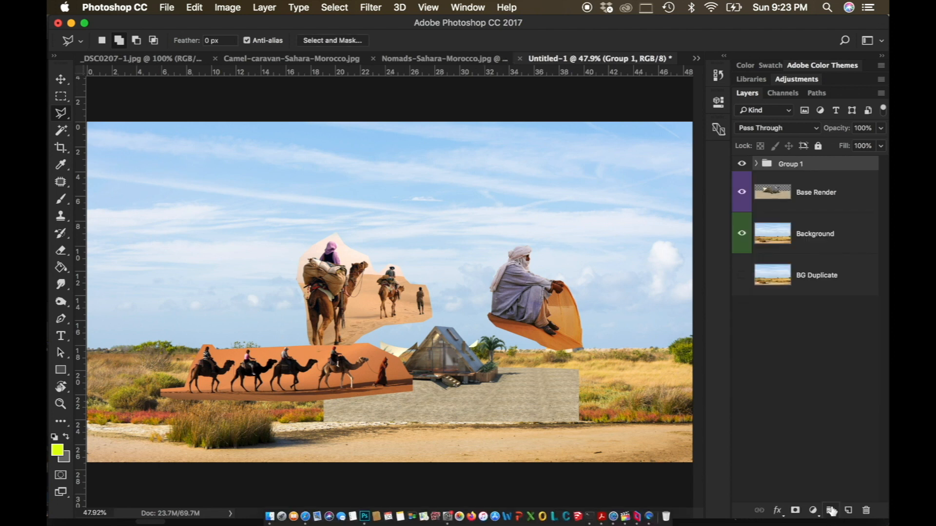
{"action": "double_click", "coordinate": [792, 165]}
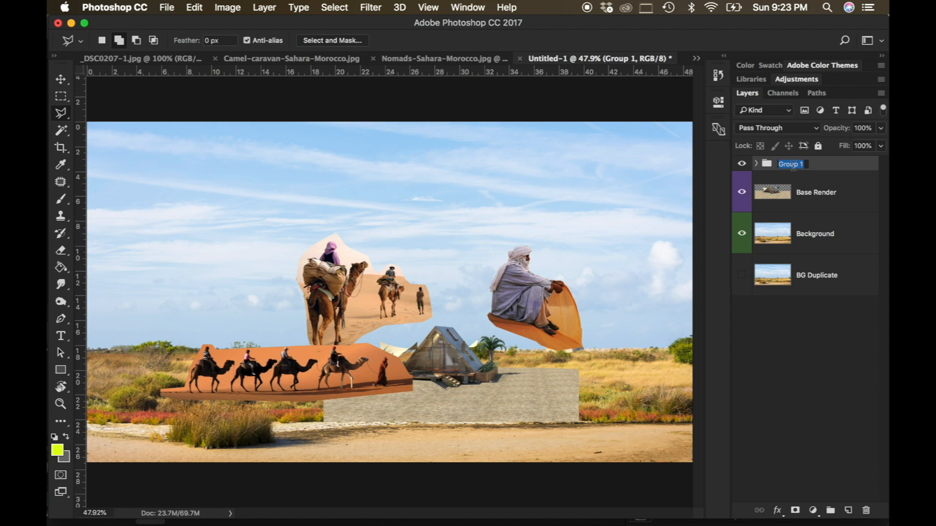
{"action": "type", "text": "P"}
{"action": "key", "text": "Return"}
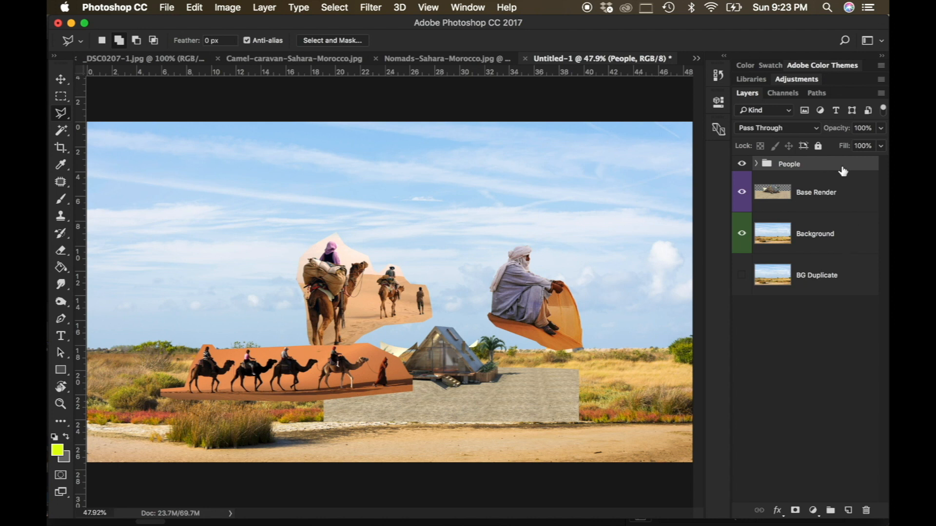
Step: Label the People group with the color Orange and hide the group
{"action": "right_click", "coordinate": [841, 164]}
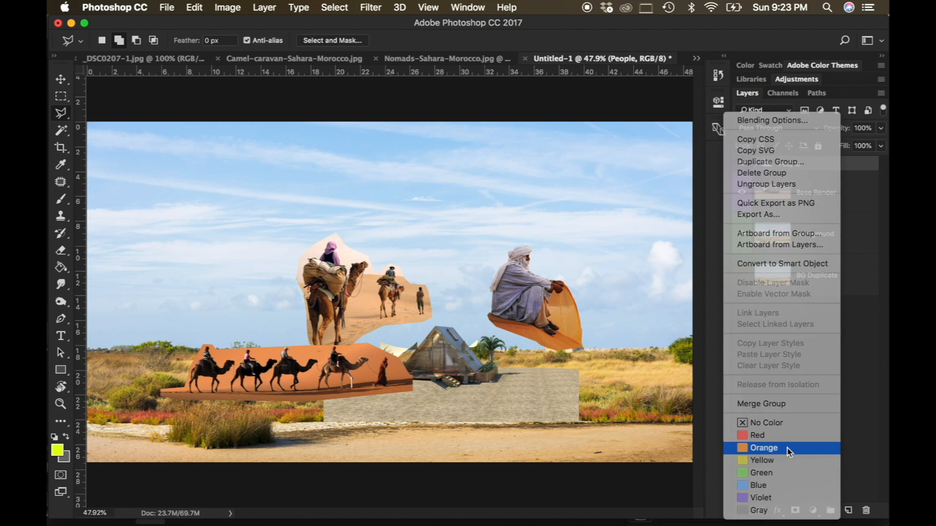
{"action": "left_click", "coordinate": [789, 451]}
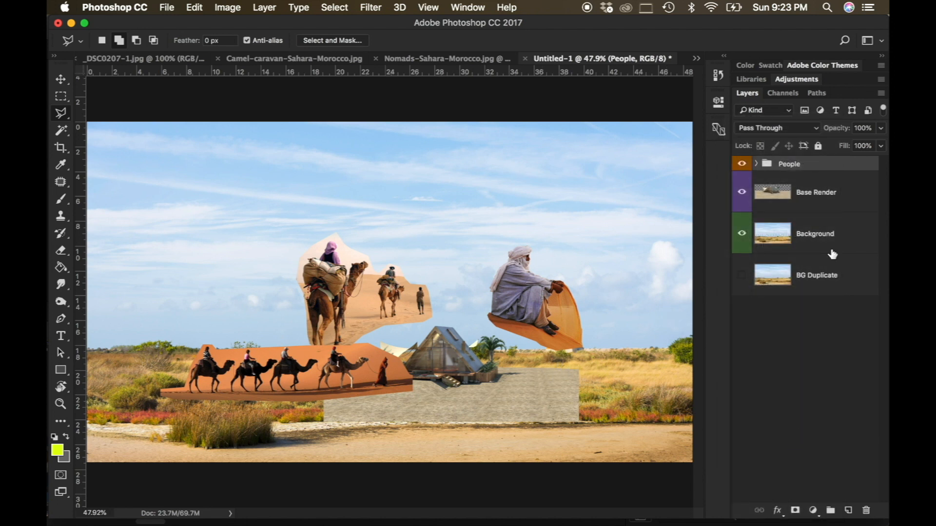
{"action": "left_click", "coordinate": [756, 164]}
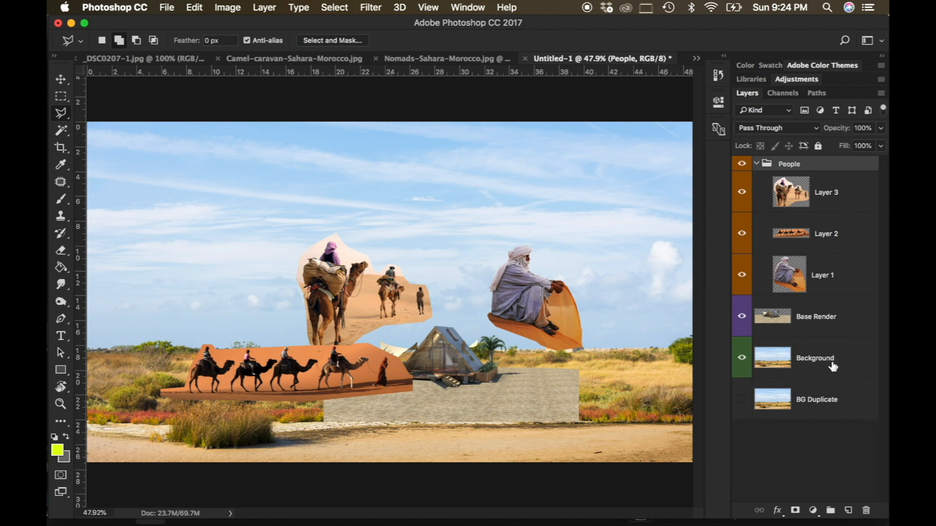
{"action": "left_click", "coordinate": [756, 164]}
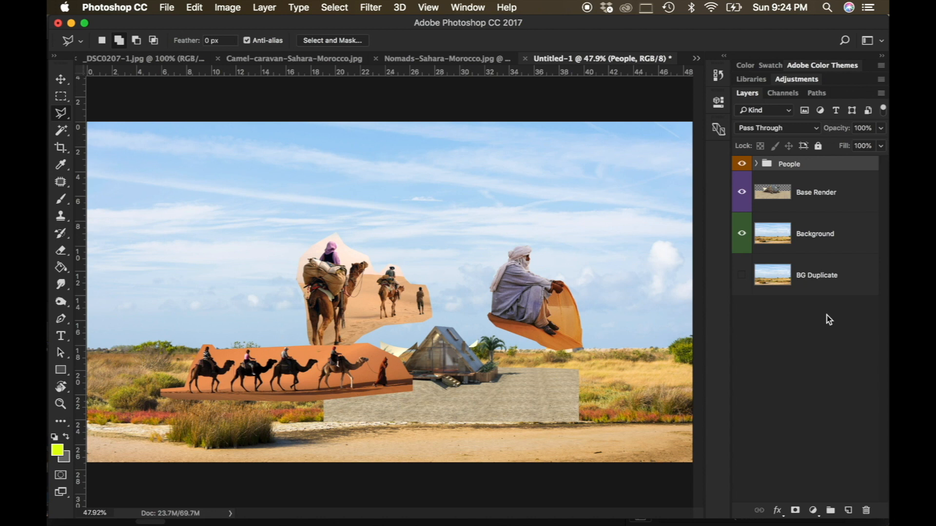
{"action": "left_click", "coordinate": [742, 165]}
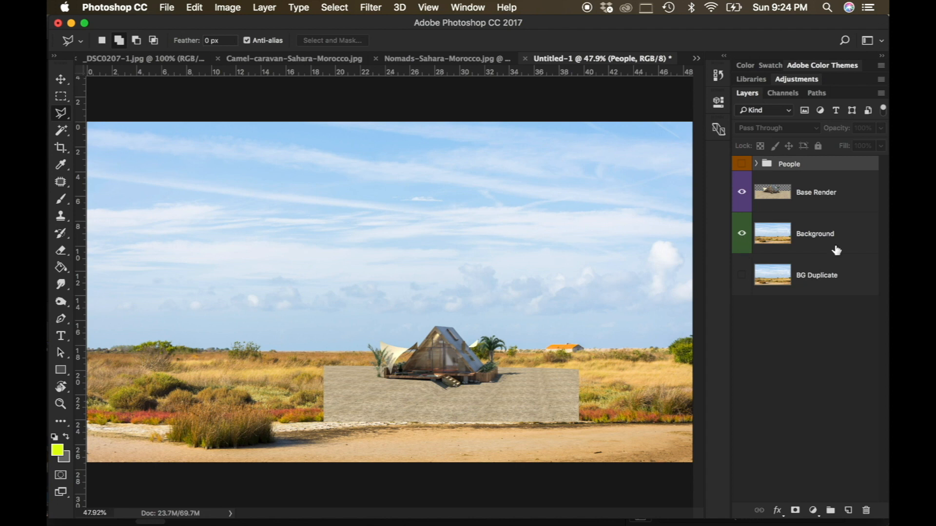
Step: Add a layer mask to the Base Render layer
{"action": "left_click", "coordinate": [848, 208]}
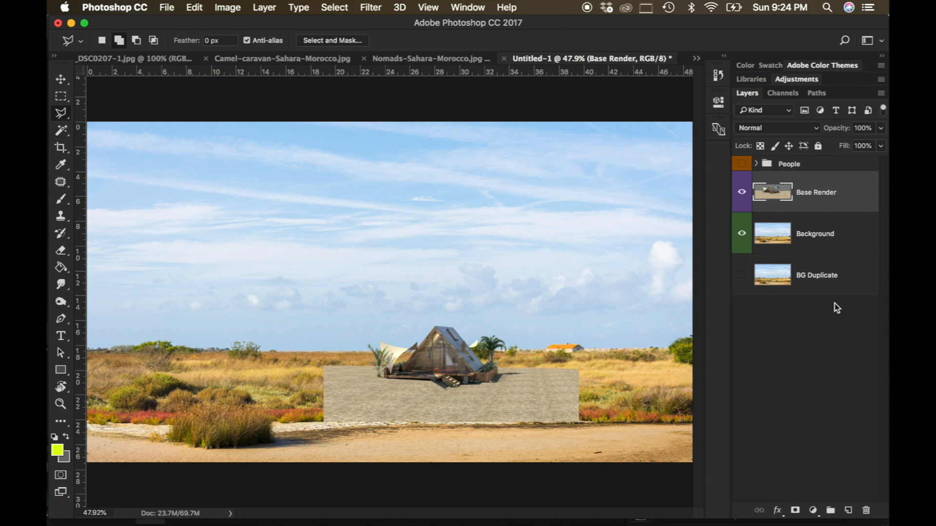
{"action": "left_click", "coordinate": [796, 513]}
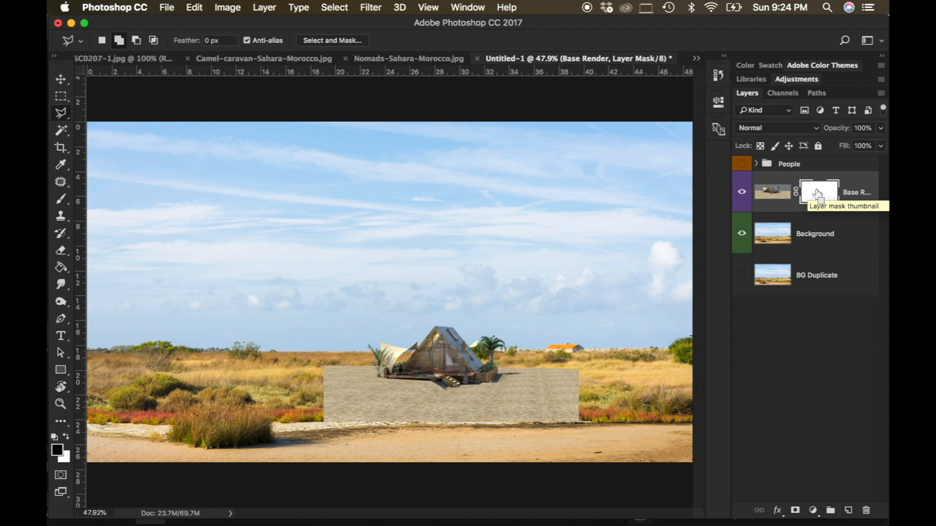
Step: Invert the Base Render layer mask and invert it back
{"action": "key", "text": "super+i"}
{"action": "key", "text": "super+i"}
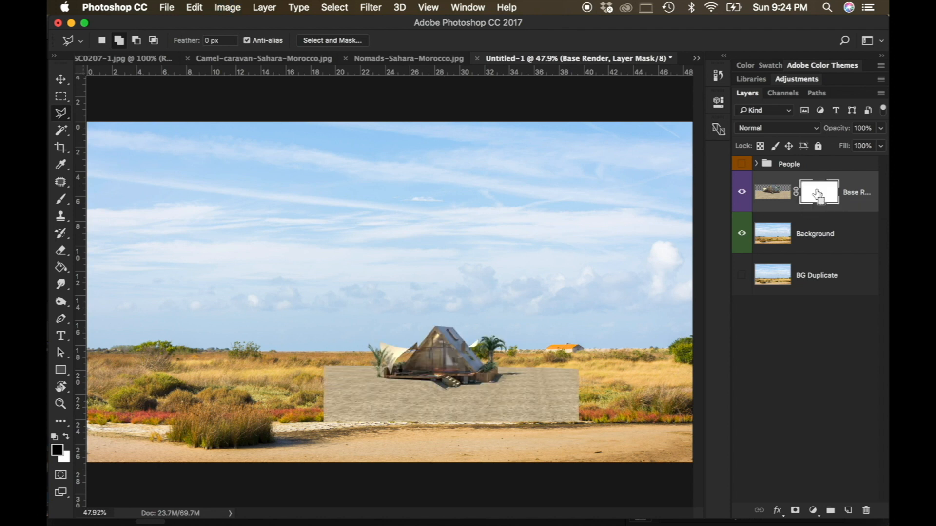
Step: Try to mask out the gravel ground around the house with a Polygonal Lasso selection filled with black, then undo the fill and deselect
{"action": "key", "text": "z"}
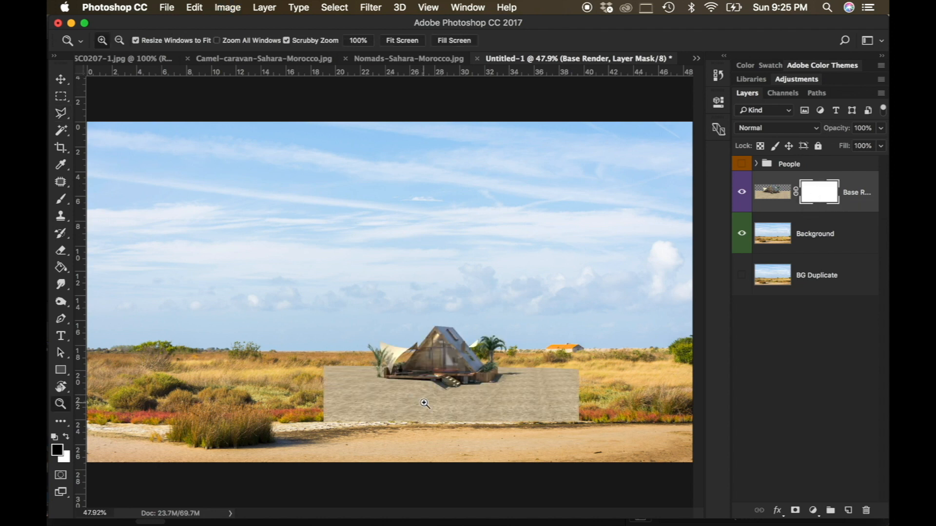
{"action": "left_click", "coordinate": [448, 423]}
{"action": "left_click", "coordinate": [458, 424]}
{"action": "left_click", "coordinate": [458, 424]}
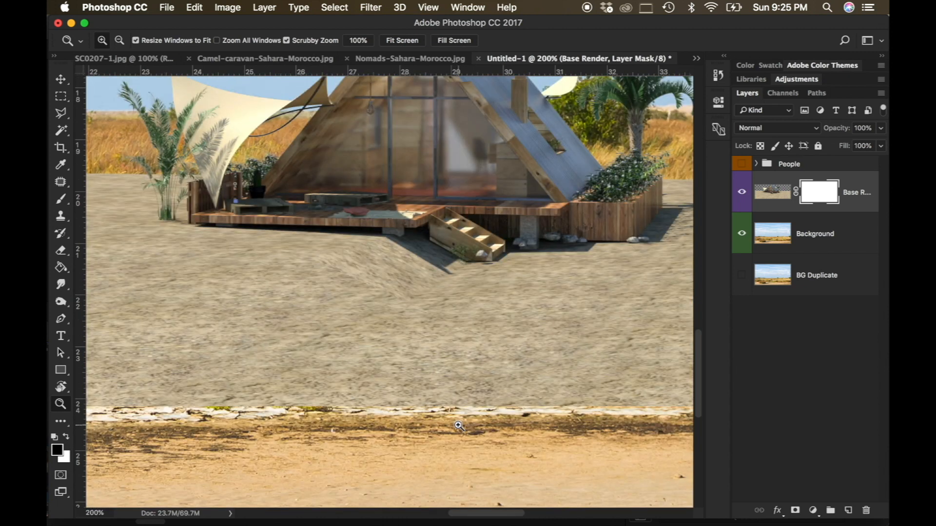
{"action": "left_click", "coordinate": [468, 347], "text": "alt"}
{"action": "left_click", "coordinate": [360, 352], "text": "alt"}
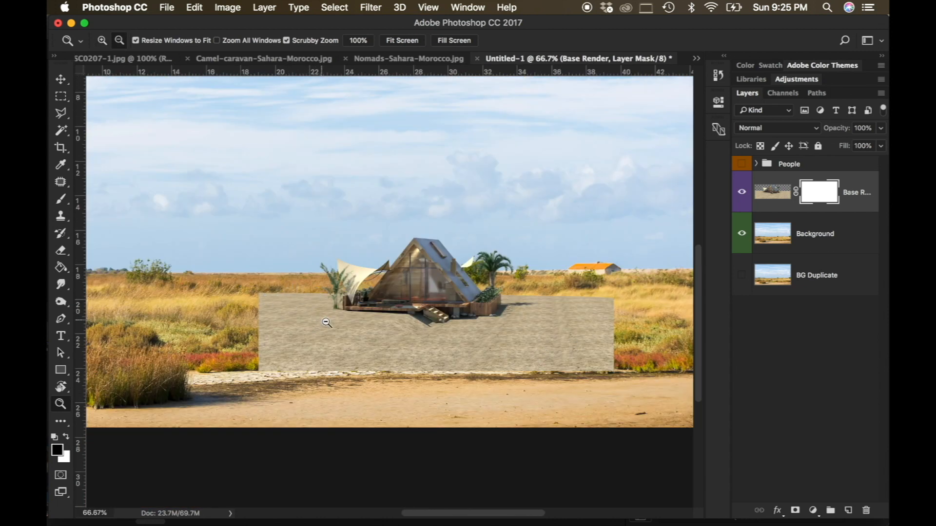
{"action": "left_click", "coordinate": [64, 115]}
{"action": "left_click", "coordinate": [282, 293]}
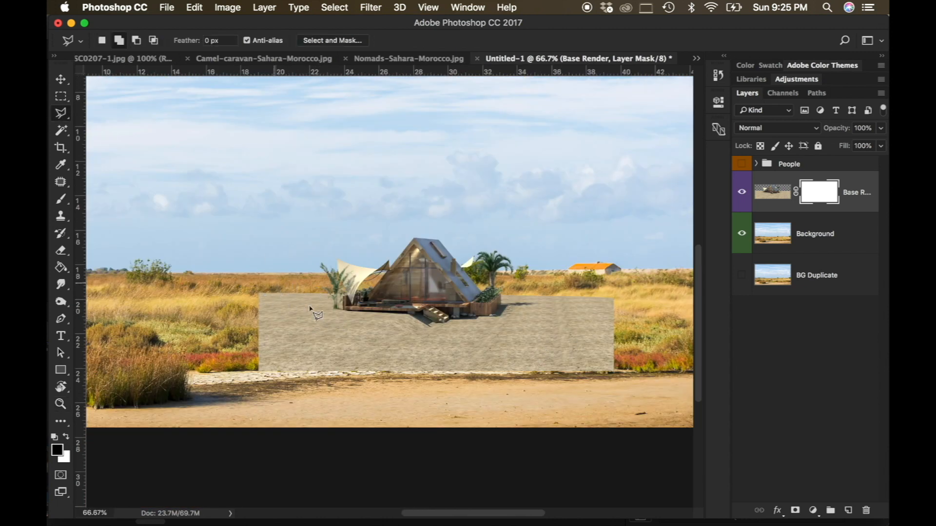
{"action": "left_click", "coordinate": [345, 330]}
{"action": "left_click", "coordinate": [499, 338]}
{"action": "left_click", "coordinate": [565, 292]}
{"action": "left_click", "coordinate": [641, 294]}
{"action": "left_click", "coordinate": [662, 395]}
{"action": "left_click", "coordinate": [602, 404]}
{"action": "left_click", "coordinate": [206, 404]}
{"action": "left_click", "coordinate": [264, 266]}
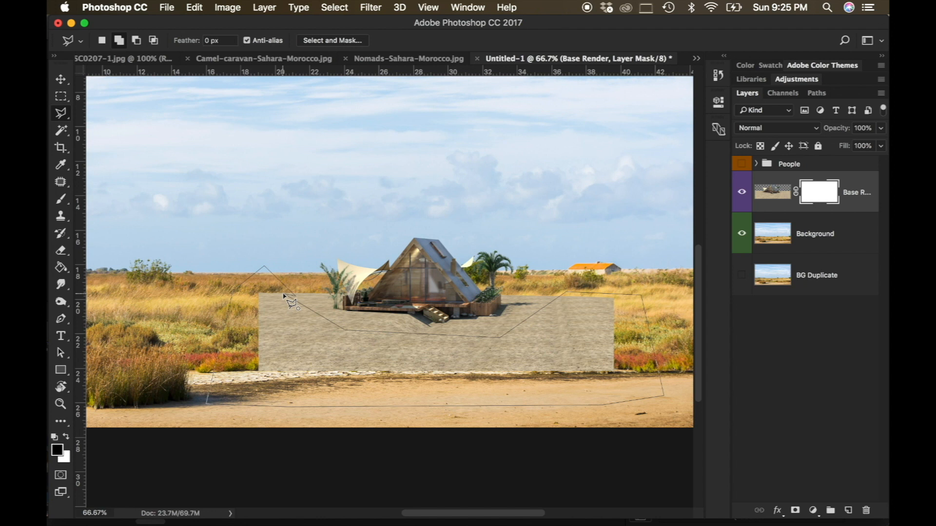
{"action": "left_click", "coordinate": [285, 296]}
{"action": "key", "text": "alt+BackSpace"}
{"action": "key", "text": "super+z"}
{"action": "key", "text": "super+d"}
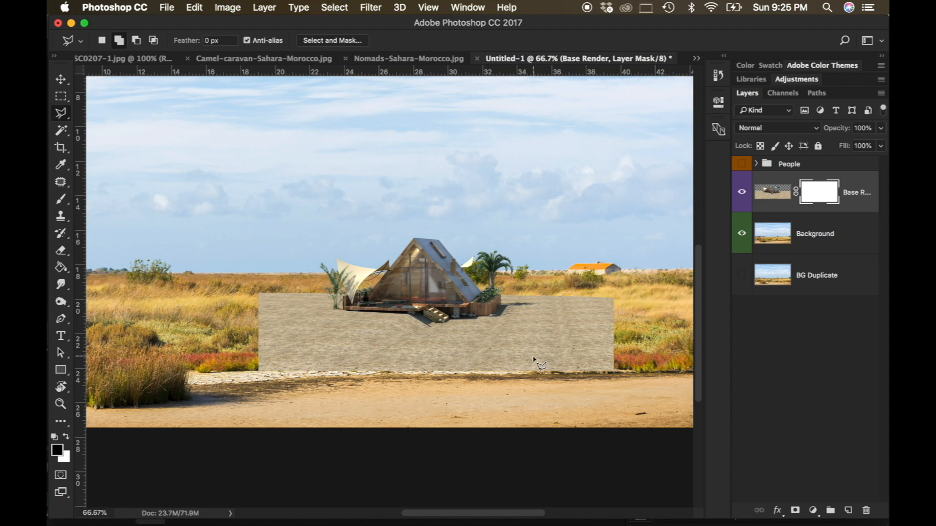
Step: Paint the gravel ground in front of and beside the house out of the Base Render mask with a 100 px black brush
{"action": "left_click", "coordinate": [61, 199]}
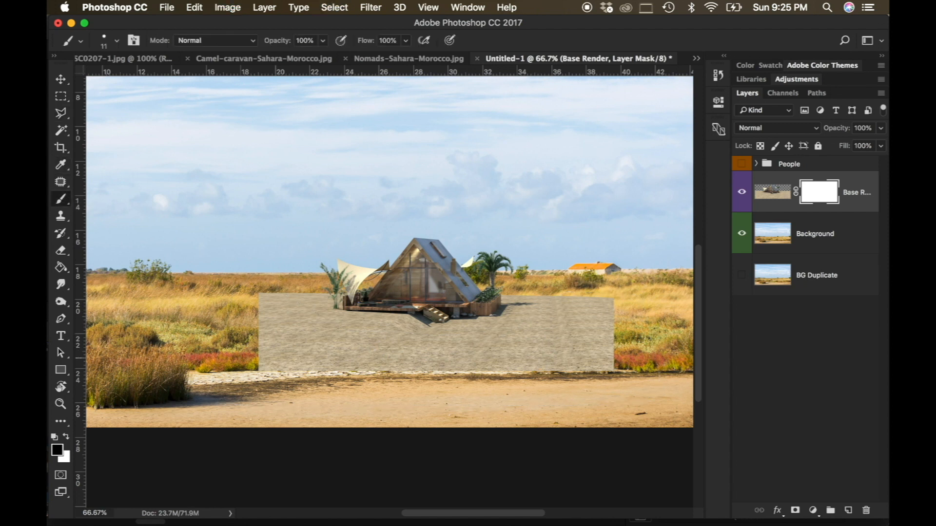
{"action": "right_click", "coordinate": [312, 334]}
{"action": "left_click", "coordinate": [455, 354]}
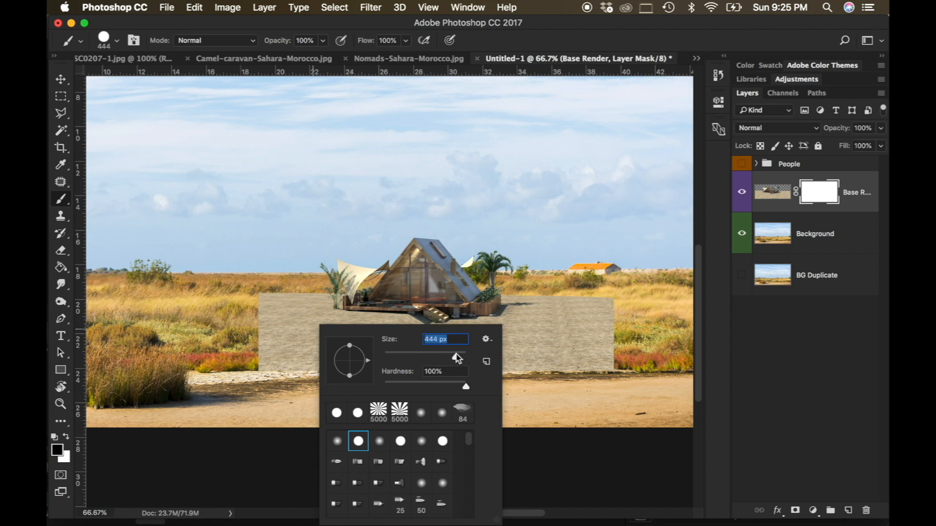
{"action": "left_click", "coordinate": [424, 353]}
{"action": "right_click", "coordinate": [462, 339]}
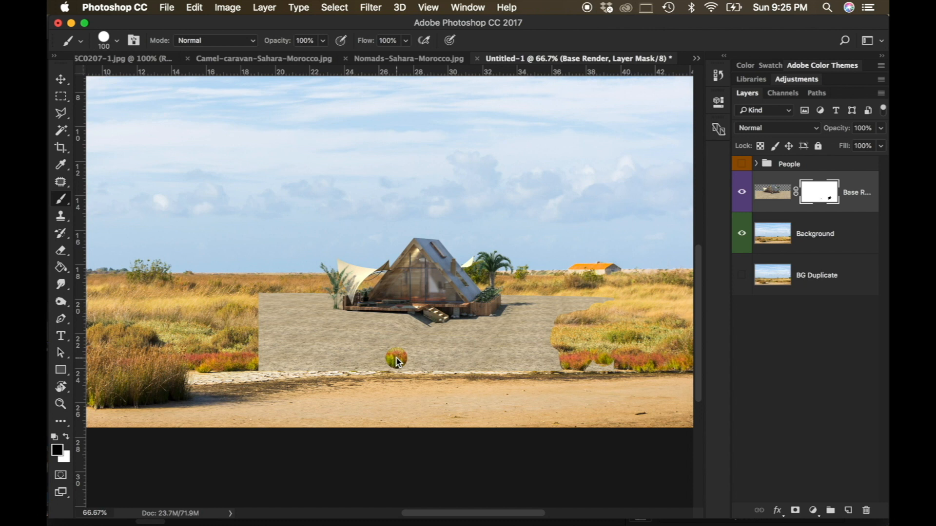
{"action": "key", "text": "super+z"}
{"action": "mouse_move", "coordinate": [259, 361]}
{"action": "left_mouse_down"}
{"action": "mouse_move", "coordinate": [277, 362]}
{"action": "mouse_move", "coordinate": [251, 353]}
{"action": "left_mouse_up"}
{"action": "mouse_move", "coordinate": [263, 304]}
{"action": "left_mouse_down"}
{"action": "mouse_move", "coordinate": [482, 347]}
{"action": "mouse_move", "coordinate": [438, 337]}
{"action": "left_mouse_up"}
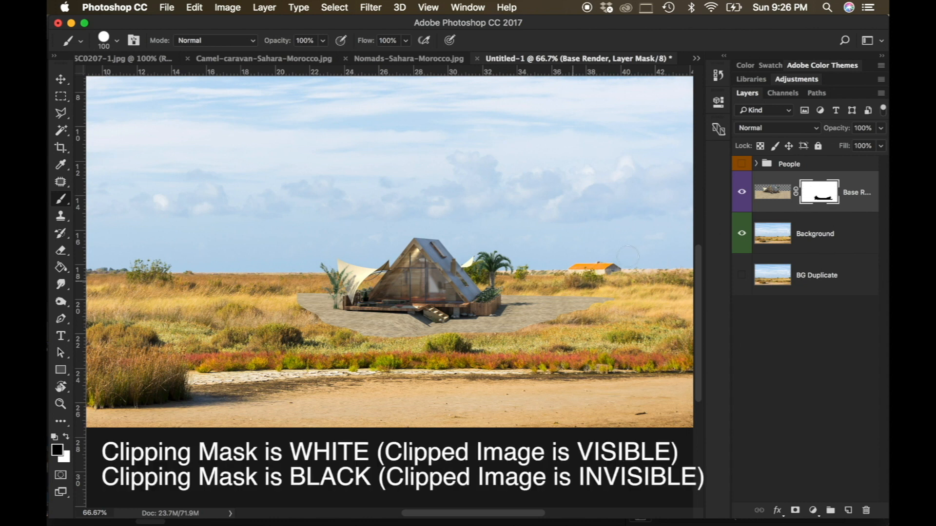
Step: Switch between the Base Render image and its mask, then invert the mask and invert it back to compare visibility
{"action": "left_click", "coordinate": [779, 199]}
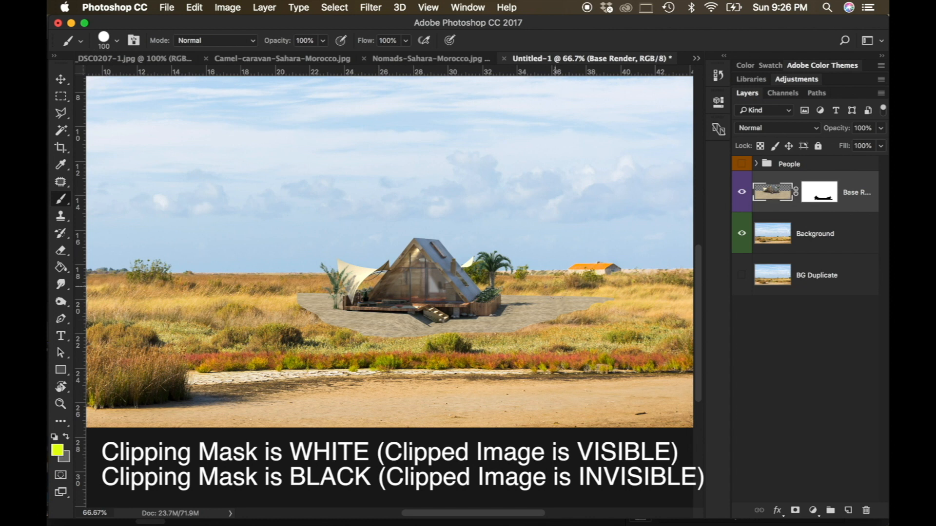
{"action": "left_click", "coordinate": [822, 198]}
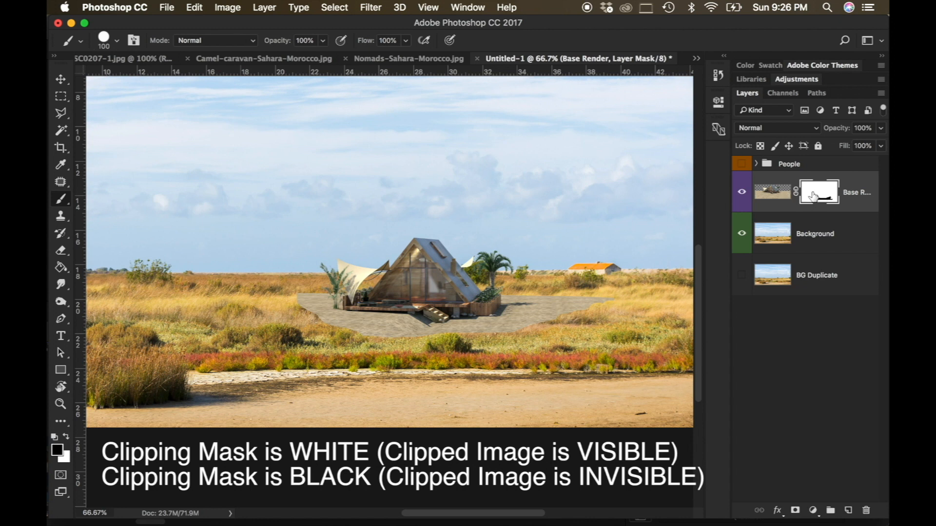
{"action": "key", "text": "super+i"}
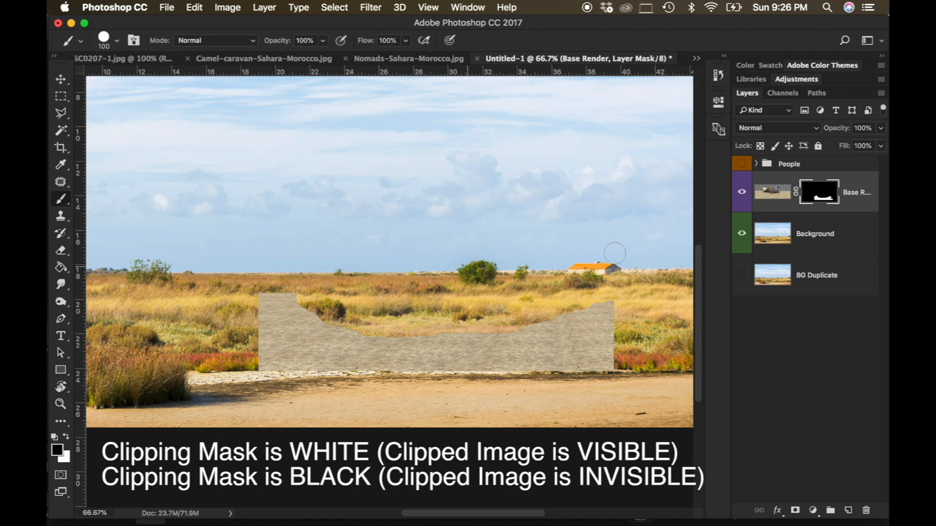
{"action": "key", "text": "super+i"}
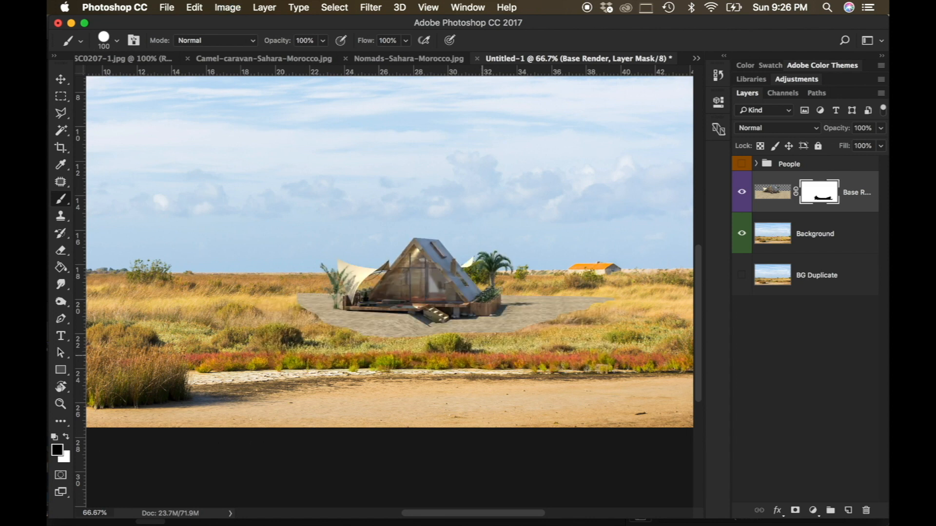
Step: Reset the Base Render mask by filling it entirely with white, keeping white as the foreground color
{"action": "key", "text": "x"}
{"action": "key", "text": "alt+BackSpace"}
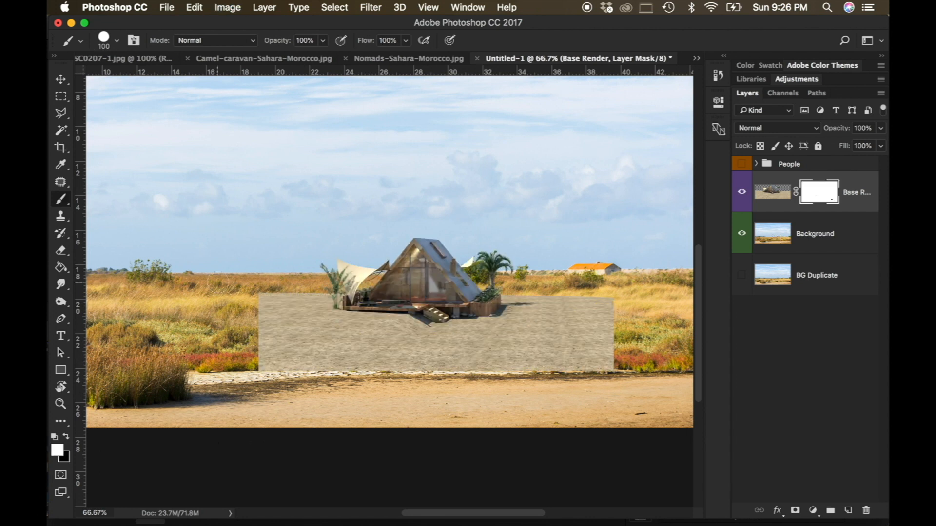
{"action": "left_click", "coordinate": [57, 451]}
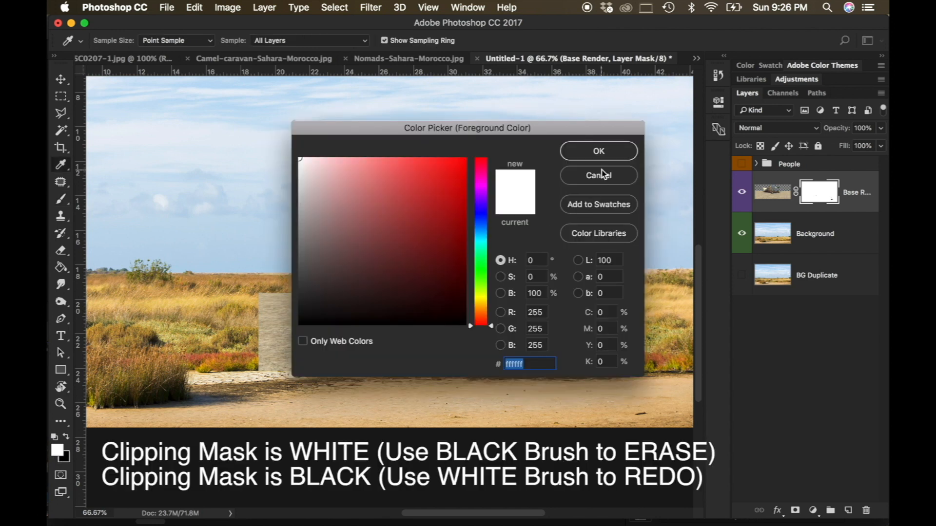
{"action": "left_click", "coordinate": [579, 179]}
Step: Paint black on the Base Render mask to hide the gravel along the front and sides of the house
{"action": "left_click", "coordinate": [68, 437]}
{"action": "mouse_move", "coordinate": [216, 357]}
{"action": "left_mouse_down"}
{"action": "mouse_move", "coordinate": [300, 363]}
{"action": "mouse_move", "coordinate": [263, 343]}
{"action": "mouse_move", "coordinate": [371, 366]}
{"action": "mouse_move", "coordinate": [461, 361]}
{"action": "left_mouse_up"}
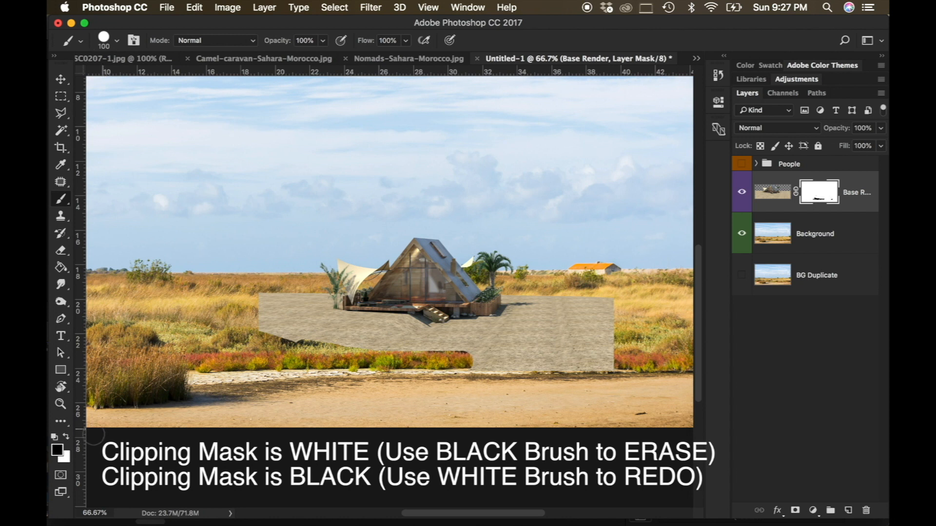
{"action": "mouse_move", "coordinate": [469, 361]}
{"action": "left_mouse_down"}
{"action": "mouse_move", "coordinate": [556, 363]}
{"action": "mouse_move", "coordinate": [478, 352]}
{"action": "mouse_move", "coordinate": [605, 363]}
{"action": "mouse_move", "coordinate": [564, 355]}
{"action": "mouse_move", "coordinate": [607, 335]}
{"action": "mouse_move", "coordinate": [570, 324]}
{"action": "mouse_move", "coordinate": [591, 310]}
{"action": "mouse_move", "coordinate": [489, 344]}
{"action": "mouse_move", "coordinate": [385, 347]}
{"action": "mouse_move", "coordinate": [297, 339]}
{"action": "mouse_move", "coordinate": [264, 314]}
{"action": "left_mouse_up"}
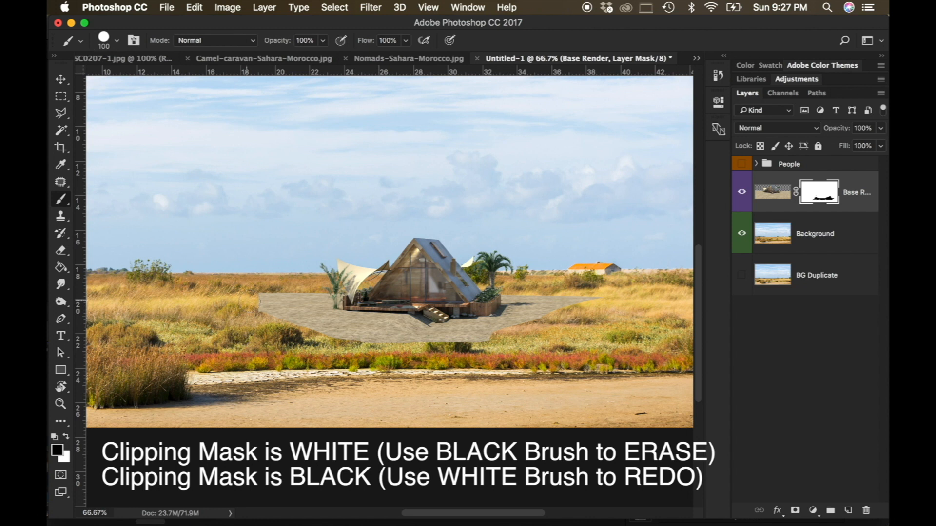
Step: Paint white on the Base Render mask to bring back the hidden gravel ground
{"action": "left_click", "coordinate": [67, 437]}
{"action": "mouse_move", "coordinate": [266, 317]}
{"action": "left_mouse_down"}
{"action": "mouse_move", "coordinate": [302, 341]}
{"action": "mouse_move", "coordinate": [371, 356]}
{"action": "mouse_move", "coordinate": [589, 368]}
{"action": "mouse_move", "coordinate": [565, 368]}
{"action": "mouse_move", "coordinate": [516, 334]}
{"action": "mouse_move", "coordinate": [488, 331]}
{"action": "left_mouse_up"}
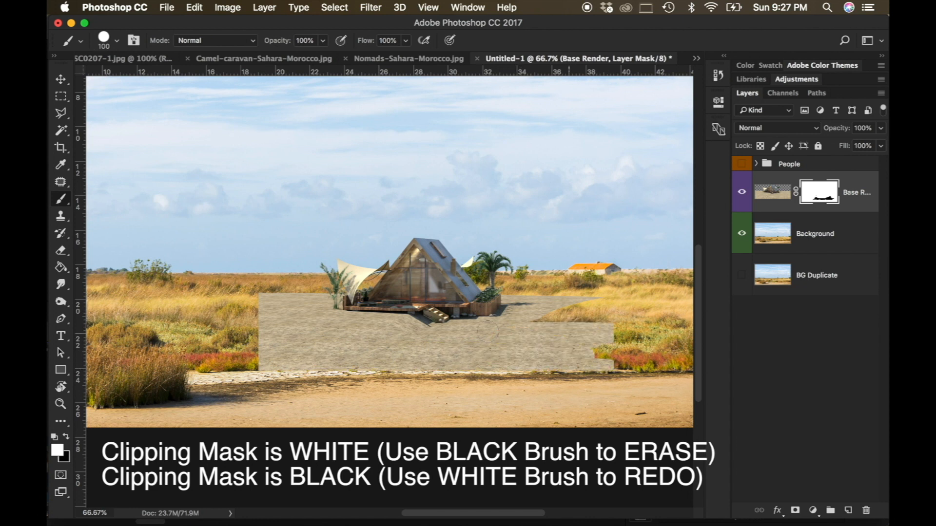
{"action": "mouse_move", "coordinate": [565, 329]}
{"action": "left_mouse_down"}
{"action": "mouse_move", "coordinate": [590, 310]}
{"action": "mouse_move", "coordinate": [596, 352]}
{"action": "left_mouse_up"}
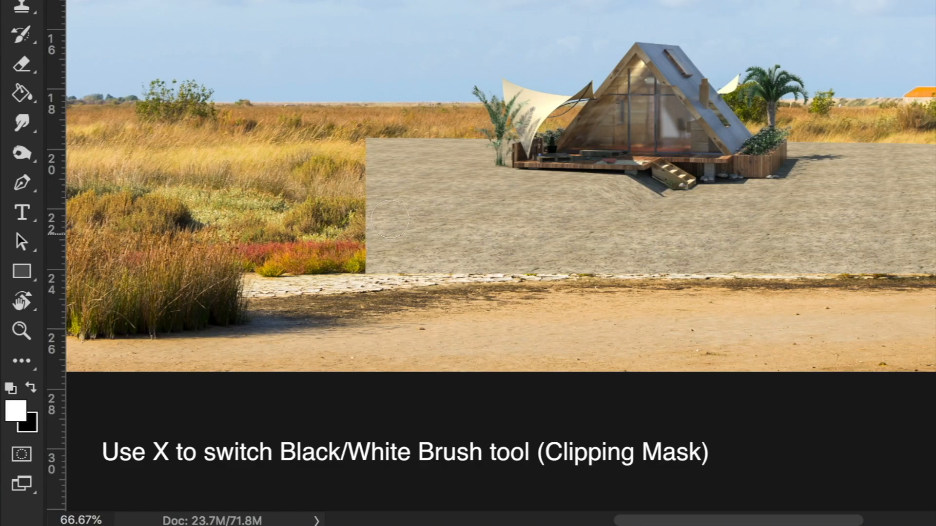
Step: Swap the brush color between white and black, ending on black, and paint the outer gravel ground out of the Base Render mask
{"action": "key", "text": "x"}
{"action": "key", "text": "x"}
{"action": "key", "text": "x"}
{"action": "key", "text": "x"}
{"action": "key", "text": "x"}
{"action": "key", "text": "x"}
{"action": "key", "text": "x"}
{"action": "key", "text": "x"}
{"action": "key", "text": "x"}
{"action": "key", "text": "x"}
{"action": "key", "text": "x"}
{"action": "key", "text": "x"}
{"action": "key", "text": "x"}
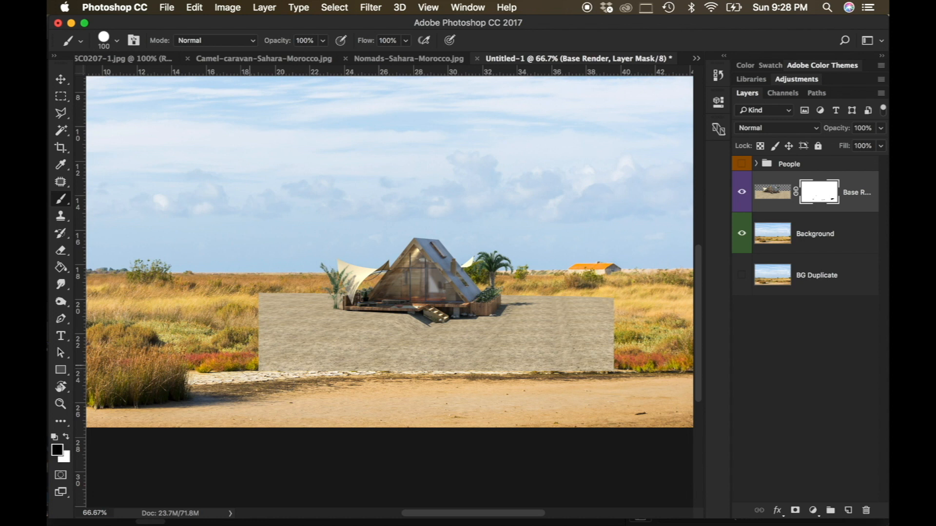
{"action": "left_click_drag", "start_coordinate": [261, 366], "coordinate": [343, 366]}
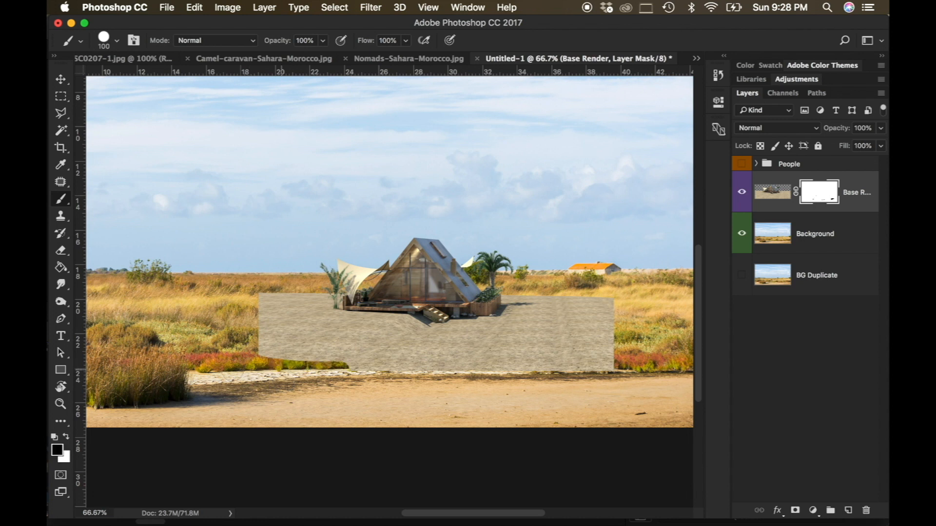
{"action": "mouse_move", "coordinate": [269, 348]}
{"action": "left_mouse_down"}
{"action": "mouse_move", "coordinate": [454, 362]}
{"action": "mouse_move", "coordinate": [612, 348]}
{"action": "mouse_move", "coordinate": [606, 306]}
{"action": "mouse_move", "coordinate": [590, 301]}
{"action": "mouse_move", "coordinate": [307, 339]}
{"action": "mouse_move", "coordinate": [263, 314]}
{"action": "left_mouse_up"}
Step: Free Transform the Base Render layer, scaling the house up proportionally and placing it in the foreground at the photo's lower edge
{"action": "key", "text": "z"}
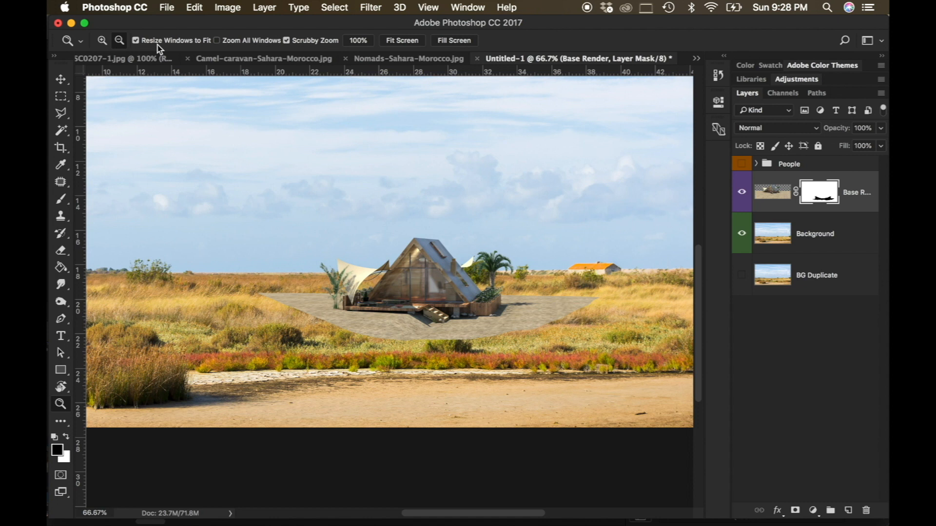
{"action": "left_click", "coordinate": [398, 190], "text": "alt"}
{"action": "left_click", "coordinate": [441, 323], "text": "alt"}
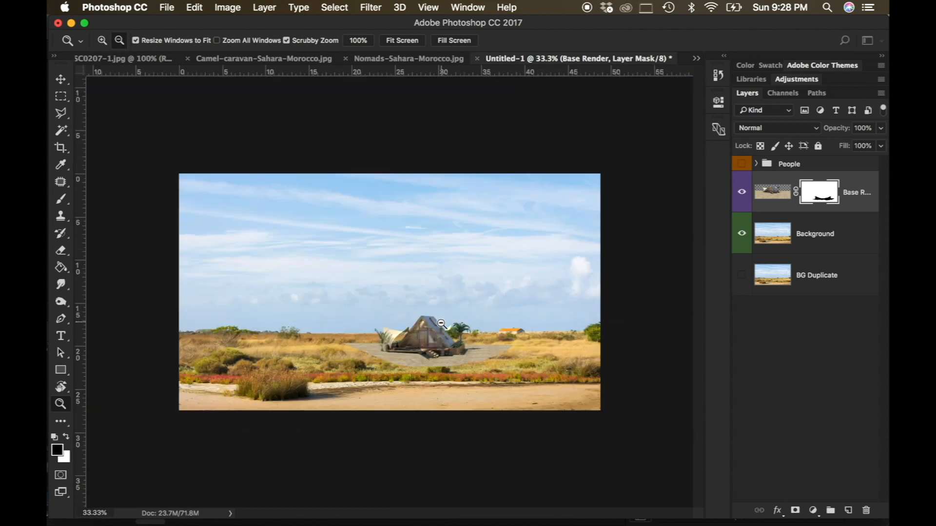
{"action": "key", "text": "super+0"}
{"action": "key", "text": "super+t"}
{"action": "left_click_drag", "start_coordinate": [546, 333], "coordinate": [535, 458]}
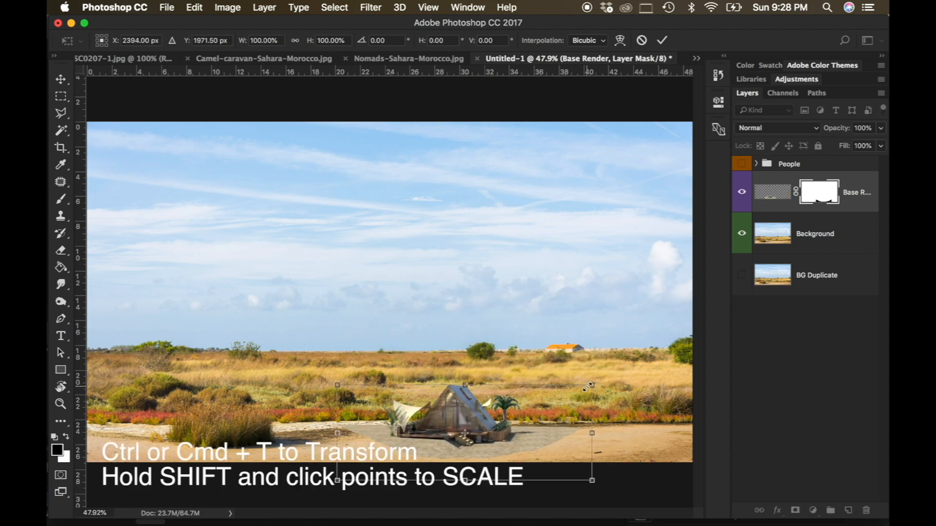
{"action": "left_click_drag", "start_coordinate": [591, 386], "coordinate": [729, 333]}
{"action": "left_click_drag", "start_coordinate": [545, 389], "coordinate": [484, 425]}
{"action": "left_click_drag", "start_coordinate": [667, 369], "coordinate": [764, 304]}
{"action": "left_click_drag", "start_coordinate": [389, 367], "coordinate": [228, 316]}
{"action": "left_click_drag", "start_coordinate": [628, 268], "coordinate": [732, 211]}
{"action": "left_click_drag", "start_coordinate": [437, 335], "coordinate": [488, 412]}
{"action": "key", "text": "Return"}
Step: Try painting on the Base Render image itself instead of its mask, then undo the stroke
{"action": "key", "text": "b"}
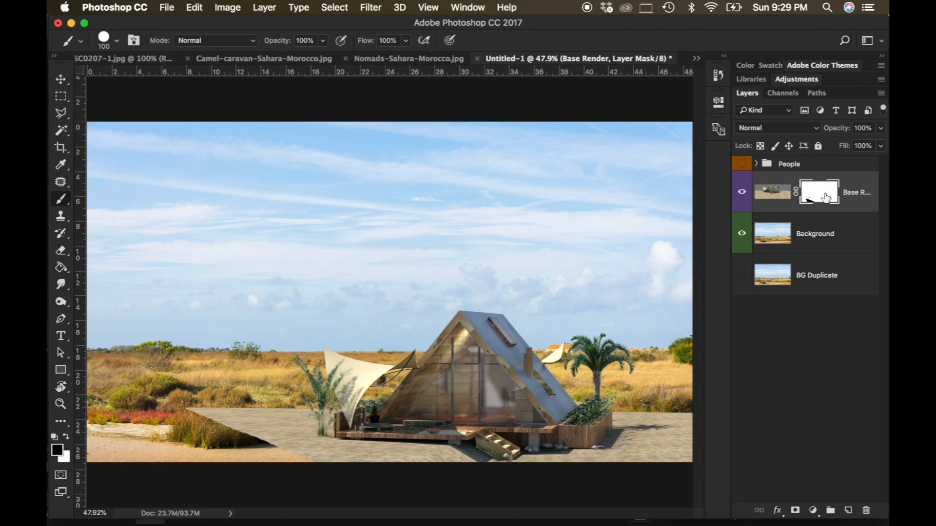
{"action": "left_click", "coordinate": [781, 200]}
{"action": "left_click", "coordinate": [827, 193]}
{"action": "left_click", "coordinate": [778, 191]}
{"action": "left_click_drag", "start_coordinate": [194, 396], "coordinate": [319, 458]}
{"action": "key", "text": "super+z"}
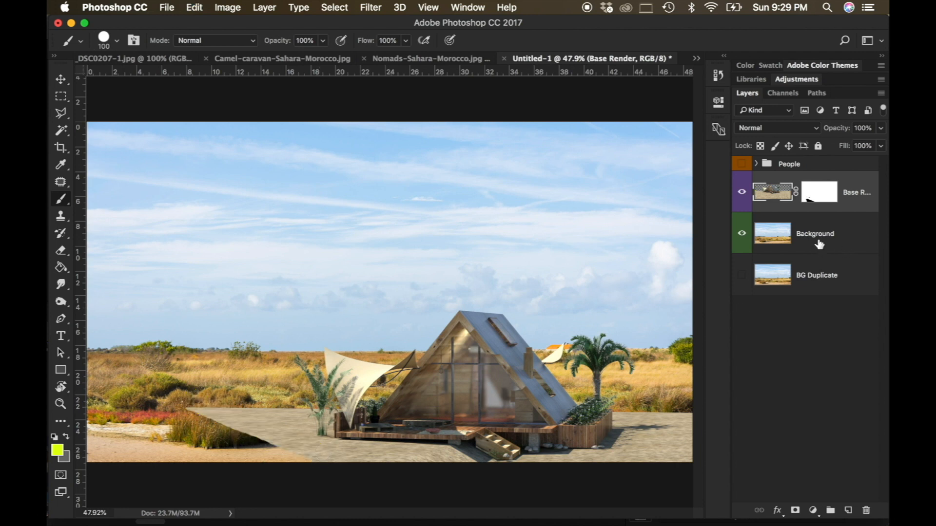
Step: Mask out the gravel covering the grass clump left of the house and shift the Base Render slightly down
{"action": "left_click", "coordinate": [819, 197]}
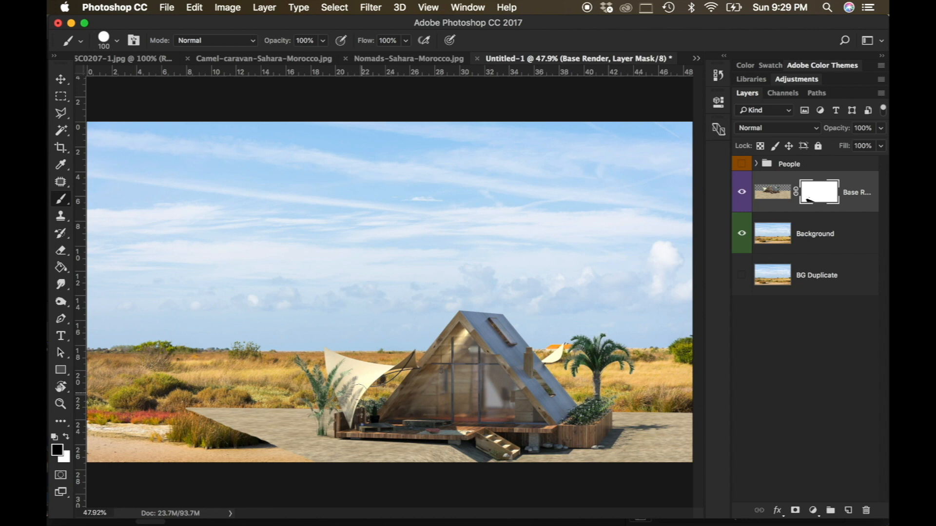
{"action": "mouse_move", "coordinate": [190, 408]}
{"action": "left_mouse_down"}
{"action": "mouse_move", "coordinate": [251, 429]}
{"action": "mouse_move", "coordinate": [269, 422]}
{"action": "mouse_move", "coordinate": [289, 444]}
{"action": "left_mouse_up"}
{"action": "left_click_drag", "start_coordinate": [486, 392], "coordinate": [486, 404]}
{"action": "left_click", "coordinate": [60, 404]}
{"action": "left_click", "coordinate": [403, 45]}
Step: Mask out gravel at the photo's right edge, then set the brush to 20 px and refine the mask beside the left plant
{"action": "left_click", "coordinate": [59, 201]}
{"action": "mouse_move", "coordinate": [695, 441]}
{"action": "left_mouse_down"}
{"action": "mouse_move", "coordinate": [637, 460]}
{"action": "mouse_move", "coordinate": [632, 423]}
{"action": "left_mouse_up"}
{"action": "right_click", "coordinate": [301, 432]}
{"action": "type", "text": "20"}
{"action": "key", "text": "Return"}
{"action": "left_click_drag", "start_coordinate": [287, 430], "coordinate": [315, 439]}
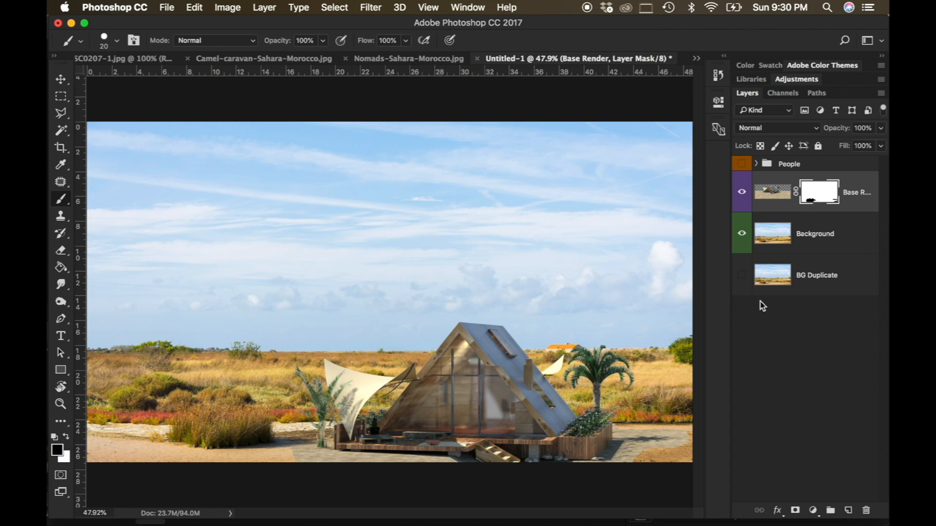
Step: Add a Color Balance adjustment layer above Base Render and toggle its visibility off and on
{"action": "left_click", "coordinate": [813, 511]}
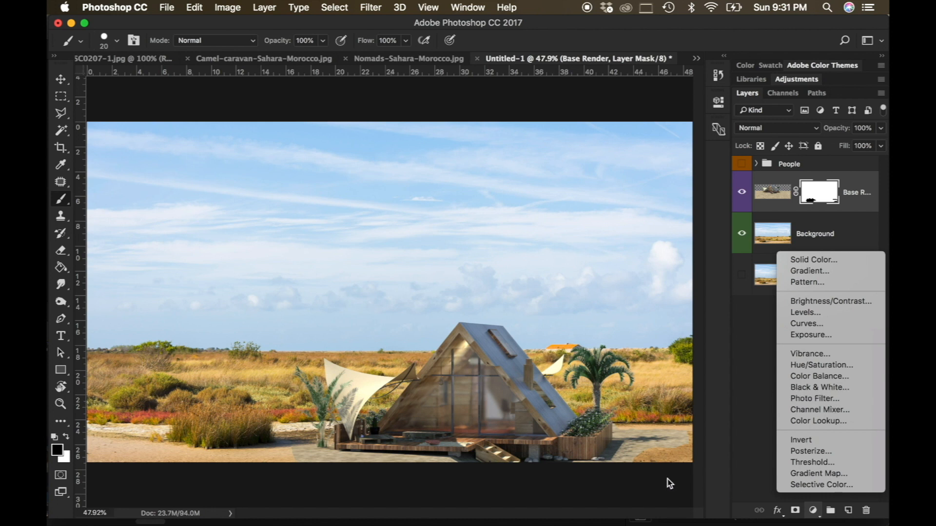
{"action": "left_click", "coordinate": [812, 510]}
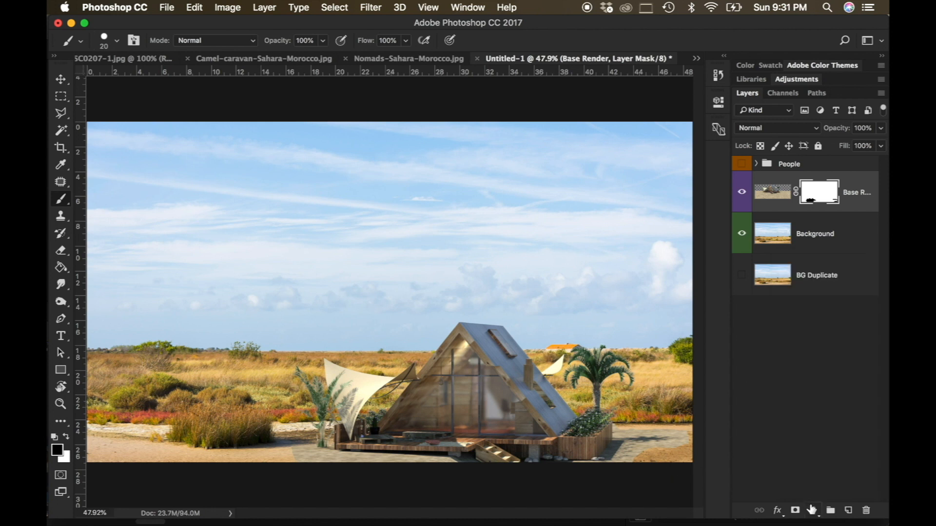
{"action": "left_click", "coordinate": [812, 510]}
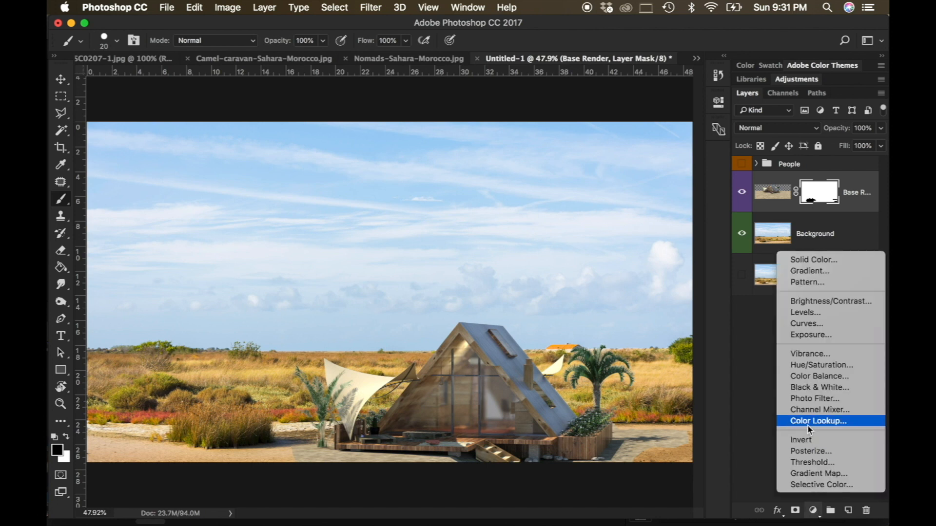
{"action": "left_click", "coordinate": [818, 379]}
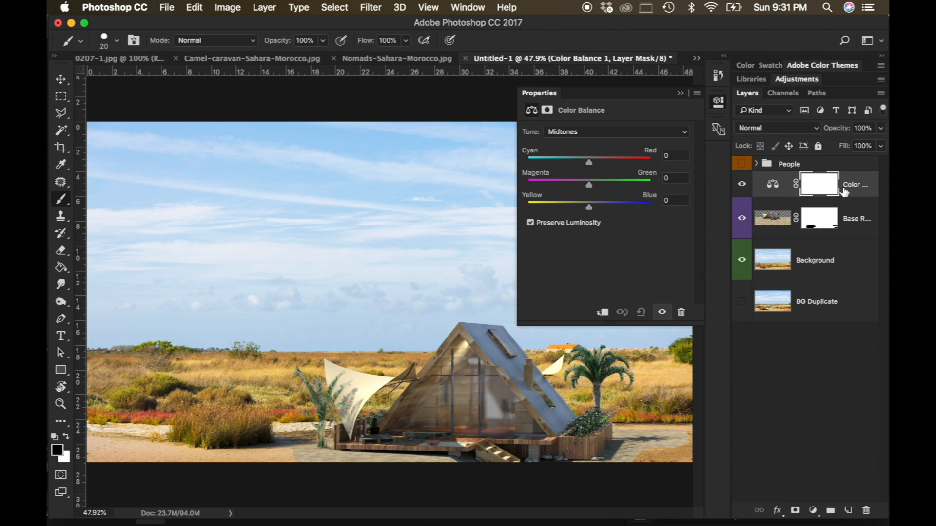
{"action": "left_click", "coordinate": [741, 185]}
{"action": "left_click", "coordinate": [741, 185]}
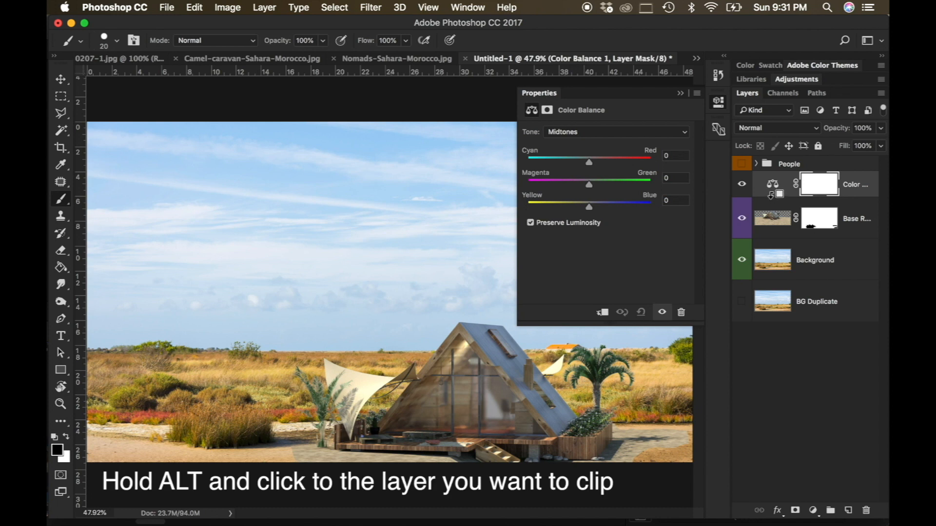
Step: Try the Color Balance adjustment clipped, then unclipped with midtones at Cyan-Red +11 and Magenta-Green -22 over the whole image
{"action": "left_click", "coordinate": [771, 195], "text": "alt"}
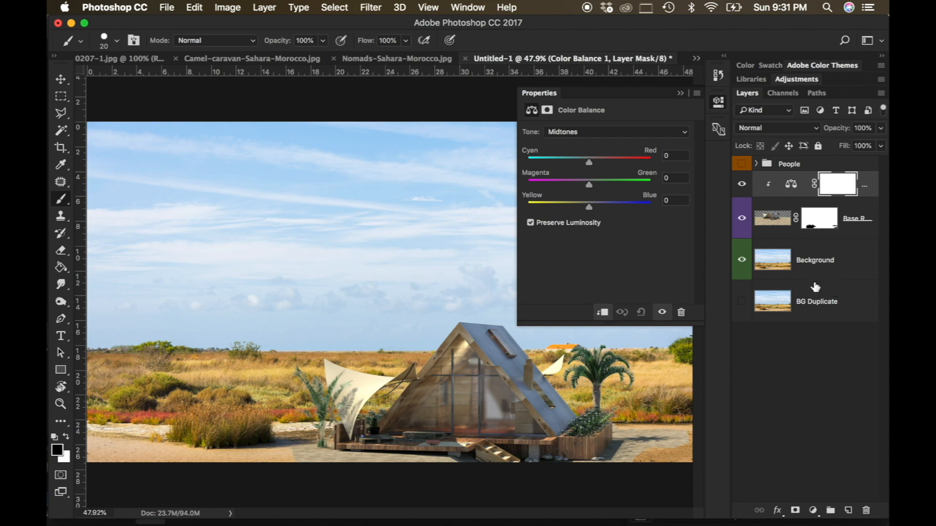
{"action": "left_click", "coordinate": [778, 195], "text": "alt"}
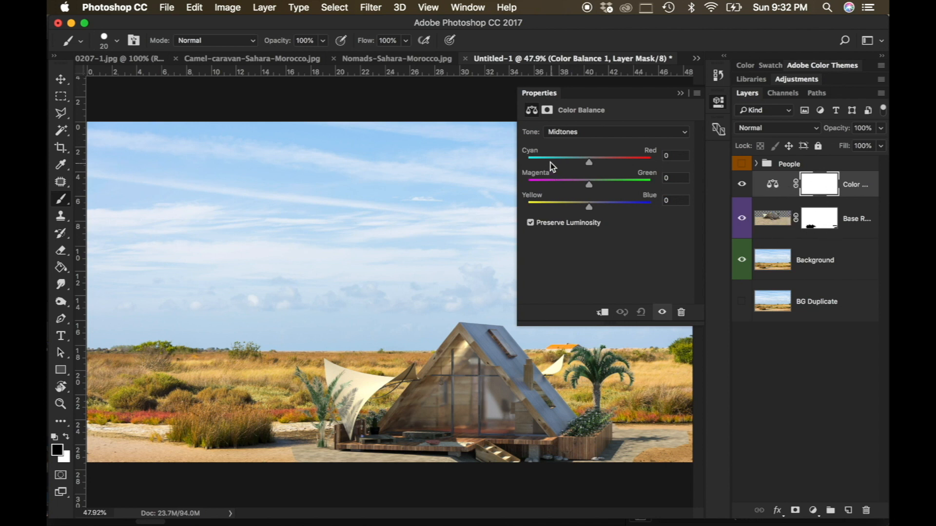
{"action": "left_click_drag", "start_coordinate": [589, 163], "coordinate": [631, 162]}
{"action": "mouse_move", "coordinate": [589, 185]}
{"action": "left_mouse_down"}
{"action": "mouse_move", "coordinate": [555, 184]}
{"action": "mouse_move", "coordinate": [613, 187]}
{"action": "mouse_move", "coordinate": [577, 190]}
{"action": "left_mouse_up"}
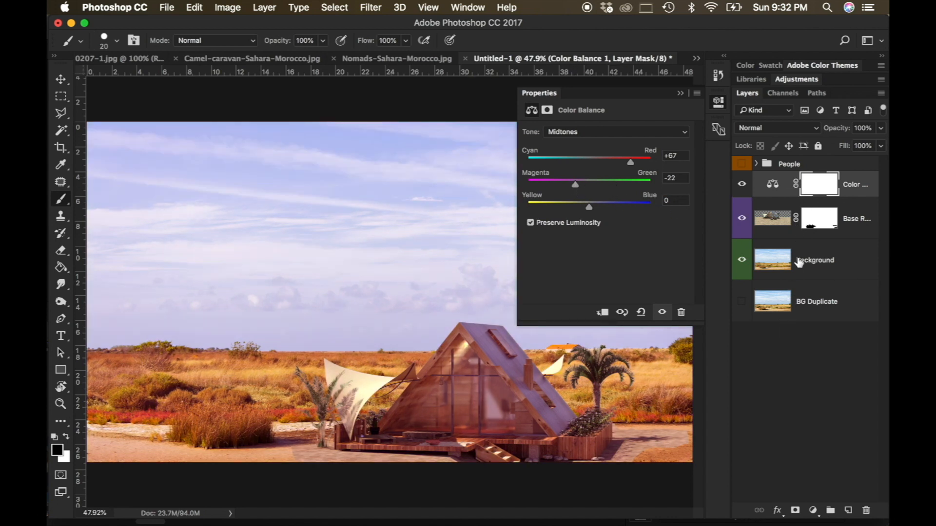
{"action": "left_click_drag", "start_coordinate": [609, 162], "coordinate": [595, 163]}
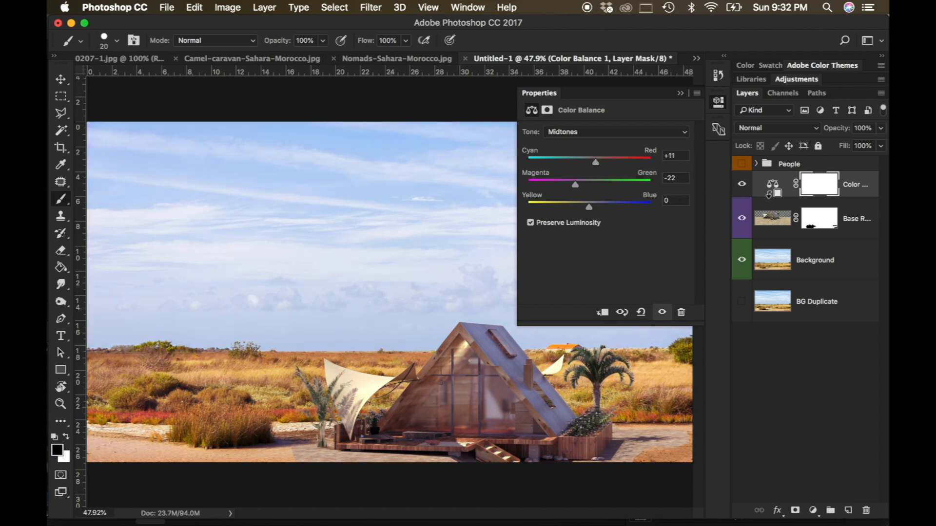
Step: Clip the Color Balance layer to Base Render and shift its midtones to about +5 red and +5 green with slightly more blue
{"action": "left_click", "coordinate": [768, 194], "text": "alt"}
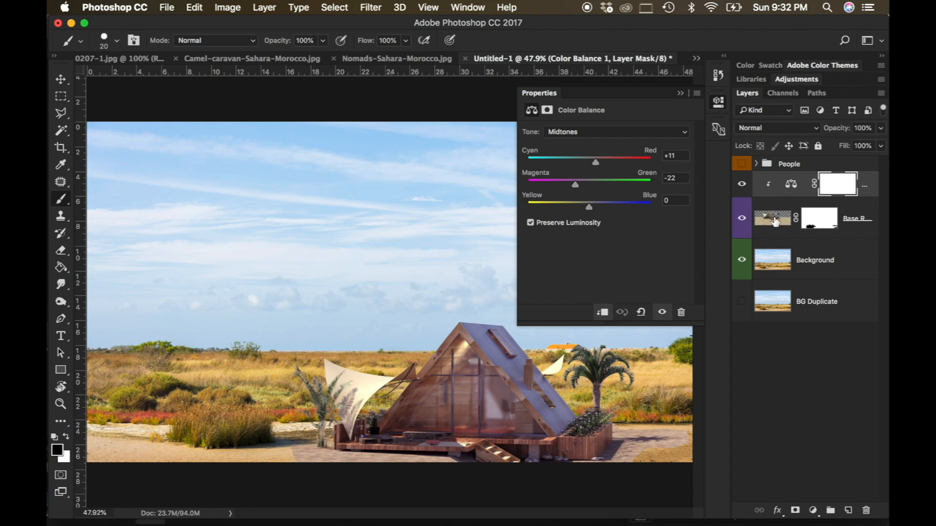
{"action": "left_click_drag", "start_coordinate": [595, 162], "coordinate": [580, 187]}
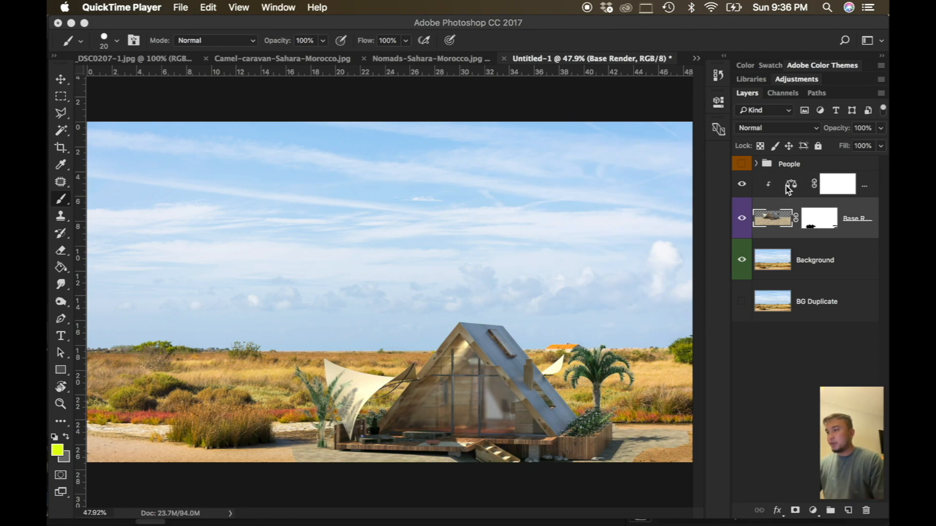
{"action": "left_click", "coordinate": [792, 188]}
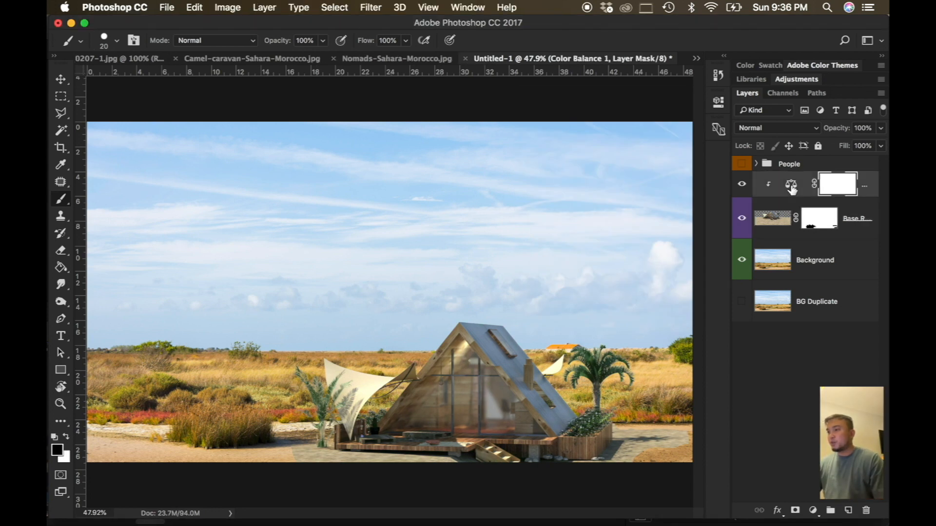
{"action": "double_click", "coordinate": [792, 188]}
{"action": "left_click_drag", "start_coordinate": [579, 162], "coordinate": [591, 164]}
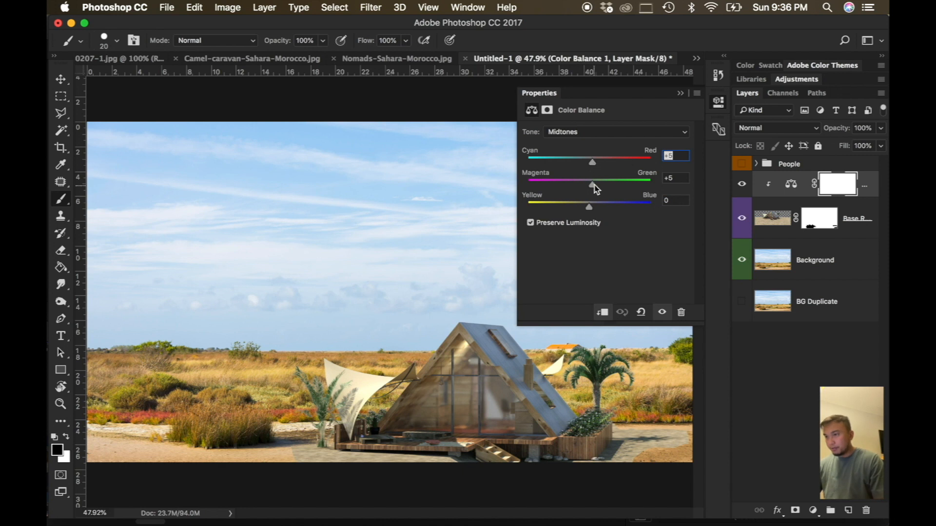
{"action": "mouse_move", "coordinate": [592, 185]}
{"action": "left_mouse_down"}
{"action": "mouse_move", "coordinate": [582, 188]}
{"action": "mouse_move", "coordinate": [593, 185]}
{"action": "left_mouse_up"}
{"action": "left_click_drag", "start_coordinate": [589, 207], "coordinate": [594, 206]}
Step: Set the Base Render Color Balance shadows to Cyan-Red +13, Magenta-Green +11 and Yellow-Blue -11
{"action": "left_click", "coordinate": [595, 132]}
{"action": "left_click", "coordinate": [595, 121]}
{"action": "left_click_drag", "start_coordinate": [590, 163], "coordinate": [595, 185]}
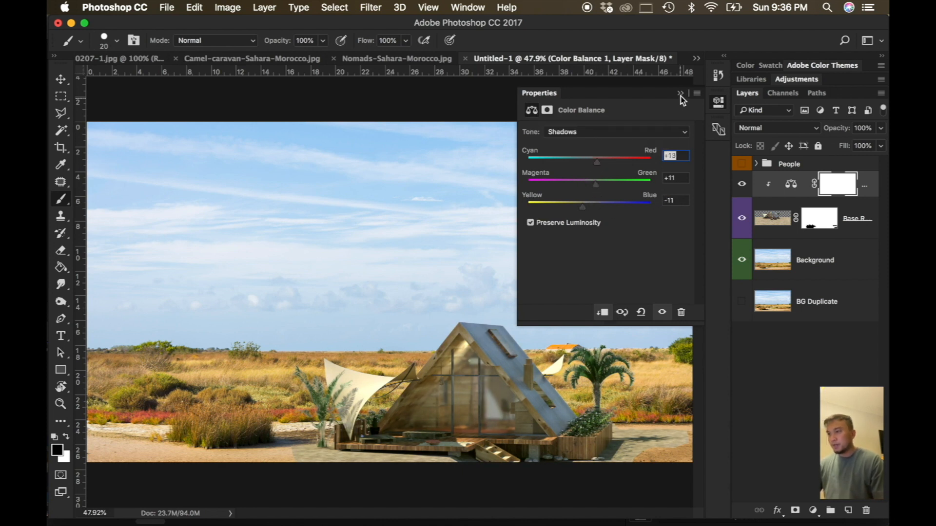
{"action": "left_click", "coordinate": [680, 93]}
Step: Add a Color Balance adjustment layer above Background and clip it to that layer
{"action": "left_click", "coordinate": [847, 265]}
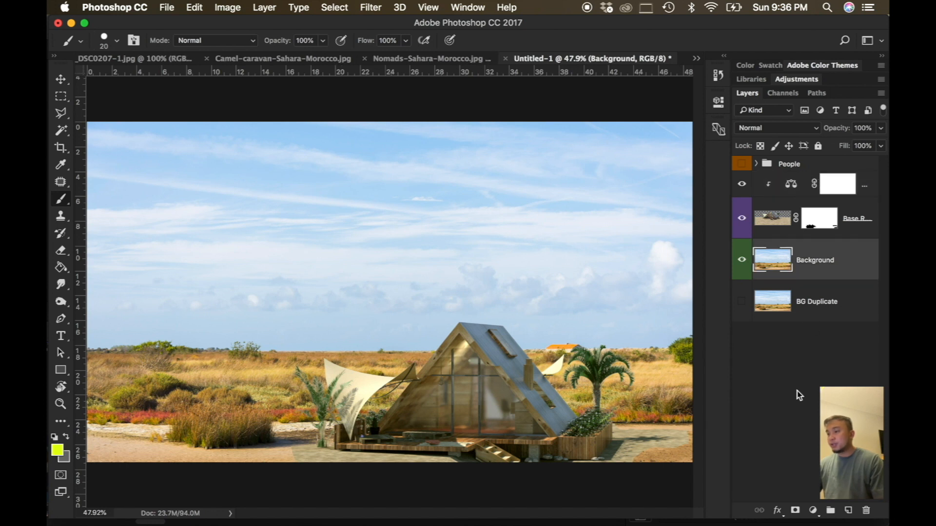
{"action": "left_click", "coordinate": [812, 510]}
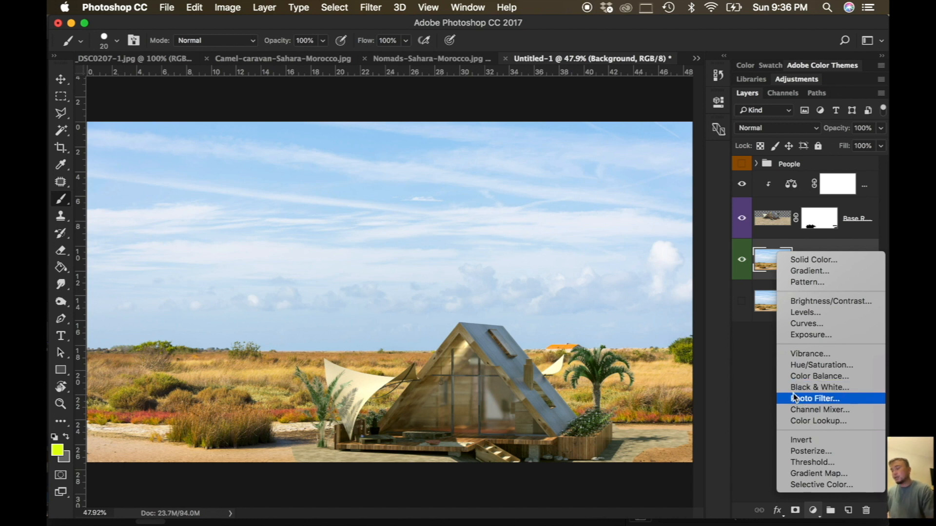
{"action": "left_click", "coordinate": [818, 376]}
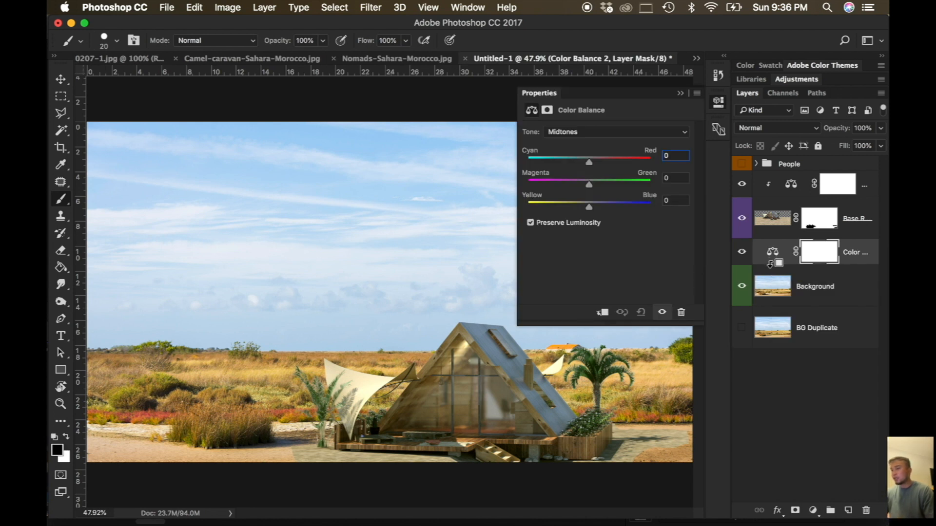
{"action": "left_click", "coordinate": [770, 270], "text": "alt"}
Step: Set the Background's Color Balance midtones to Cyan-Red -3, Magenta-Green +20 and Yellow-Blue +13
{"action": "mouse_move", "coordinate": [590, 162]}
{"action": "left_mouse_down"}
{"action": "mouse_move", "coordinate": [542, 171]}
{"action": "mouse_move", "coordinate": [669, 173]}
{"action": "mouse_move", "coordinate": [589, 178]}
{"action": "left_mouse_up"}
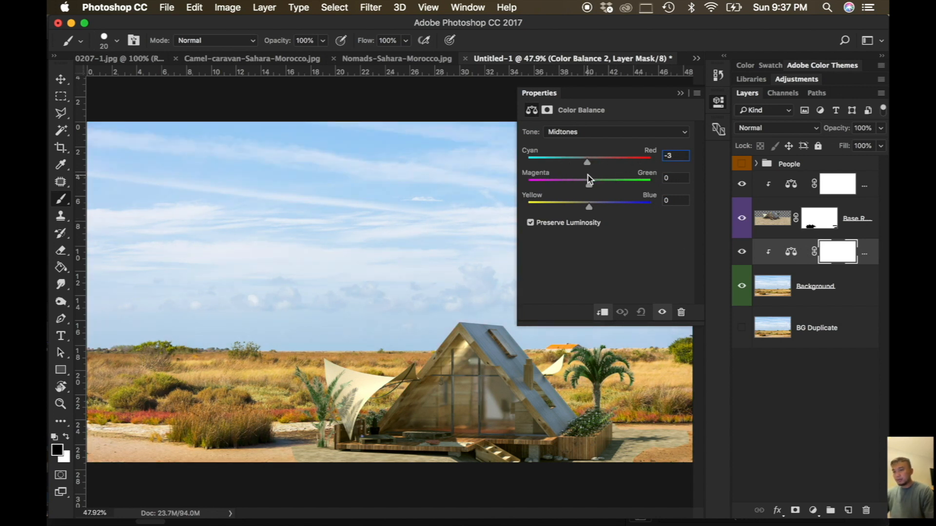
{"action": "mouse_move", "coordinate": [589, 207]}
{"action": "left_mouse_down"}
{"action": "mouse_move", "coordinate": [578, 210]}
{"action": "mouse_move", "coordinate": [597, 209]}
{"action": "left_mouse_up"}
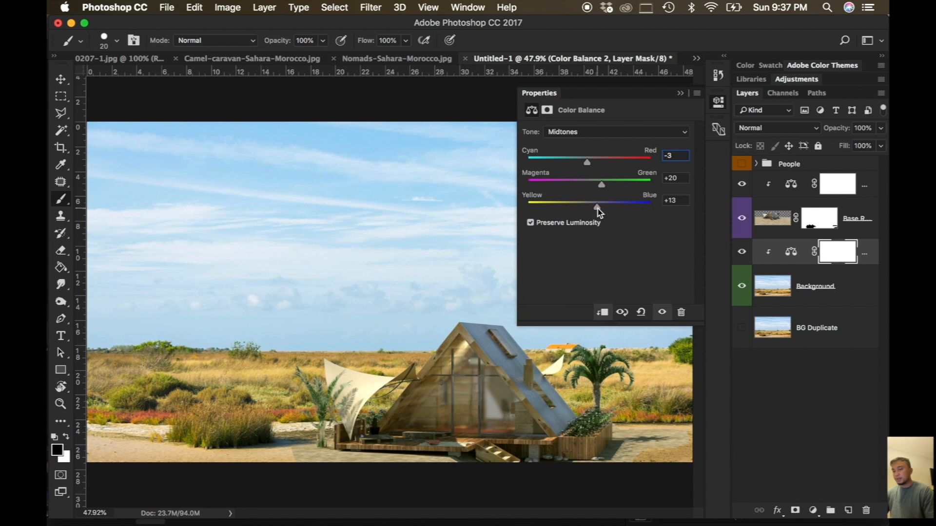
{"action": "left_click", "coordinate": [681, 93]}
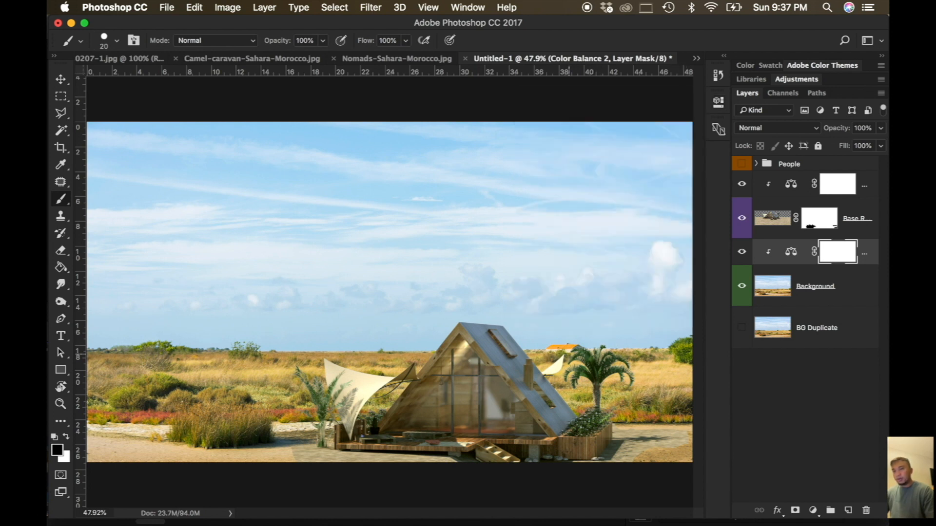
Step: Target the Base Render layer mask and choose a soft round brush of 28 px with 0% hardness
{"action": "left_click", "coordinate": [819, 220]}
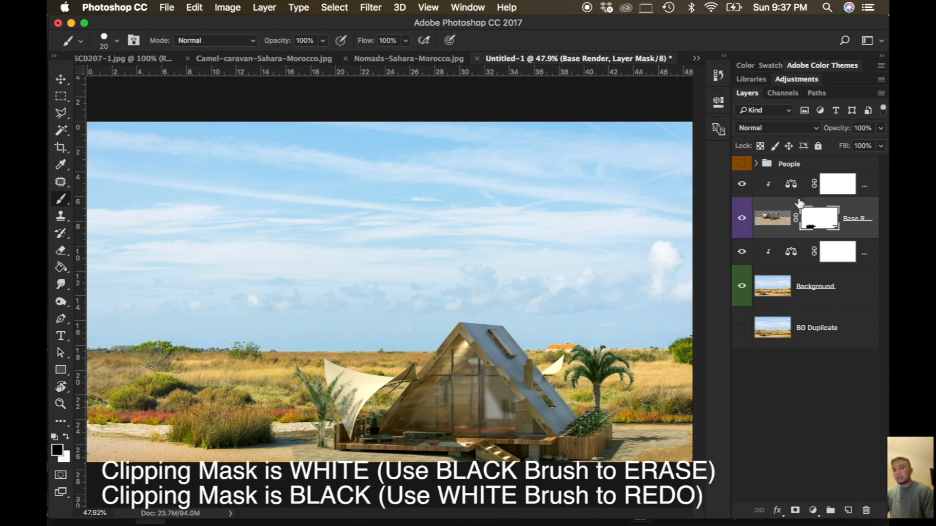
{"action": "right_click", "coordinate": [326, 209]}
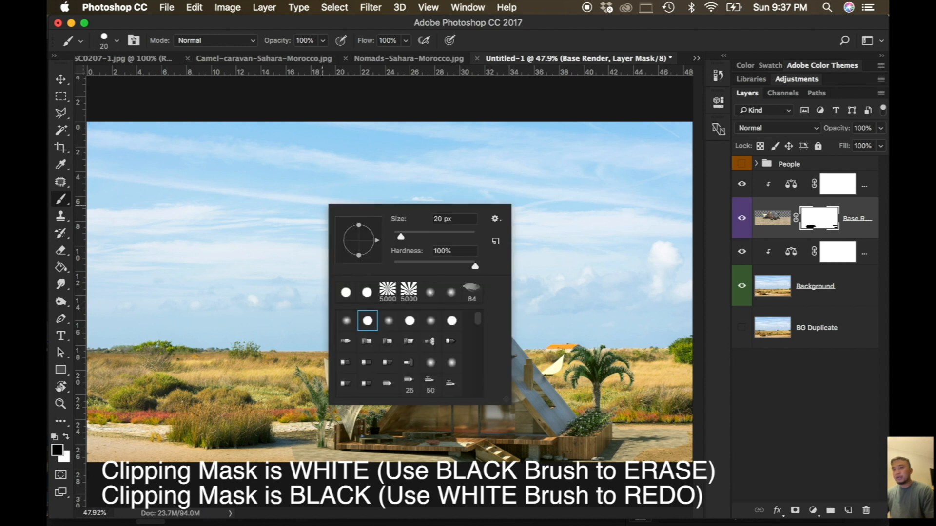
{"action": "left_click", "coordinate": [346, 320]}
{"action": "left_click_drag", "start_coordinate": [409, 236], "coordinate": [401, 248]}
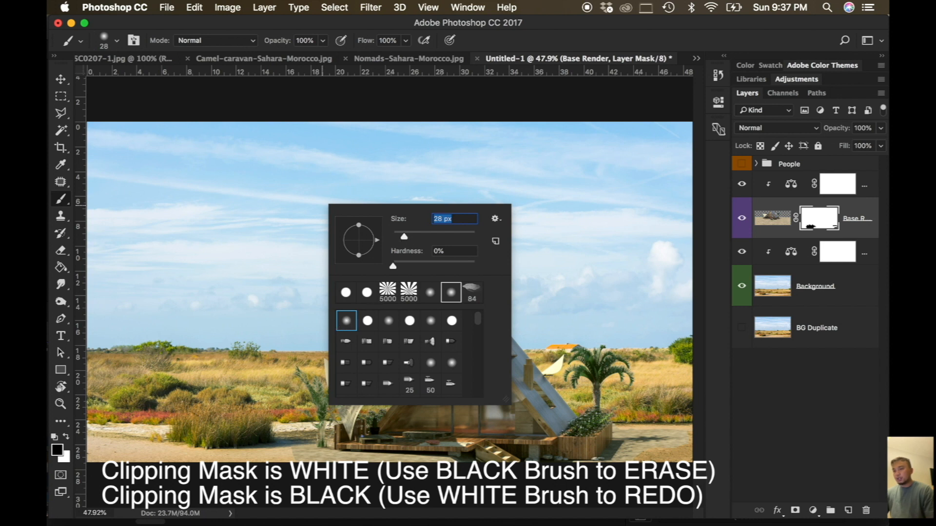
{"action": "key", "text": "Return"}
Step: Blend the gravel edge left of and below the deck into the sand on the Base Render mask, using a 60 px brush at 23% opacity
{"action": "key", "text": "z"}
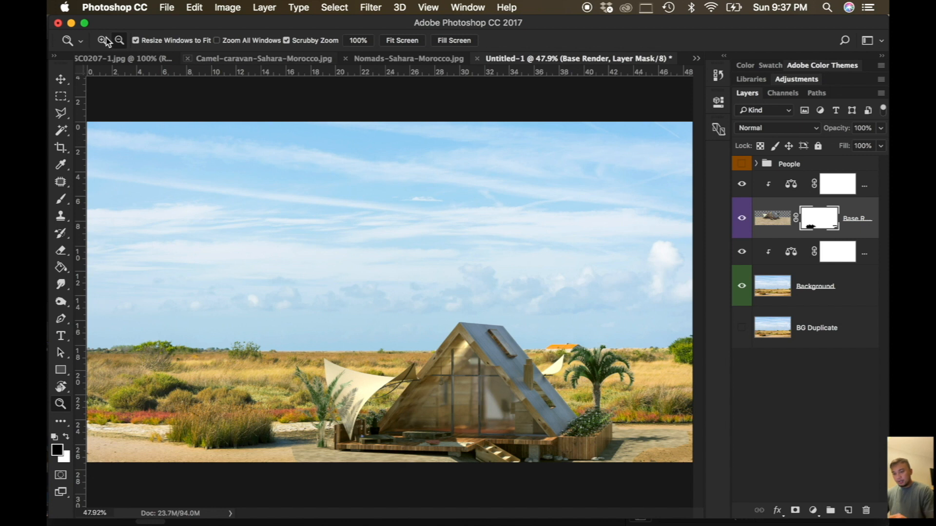
{"action": "left_click", "coordinate": [331, 466]}
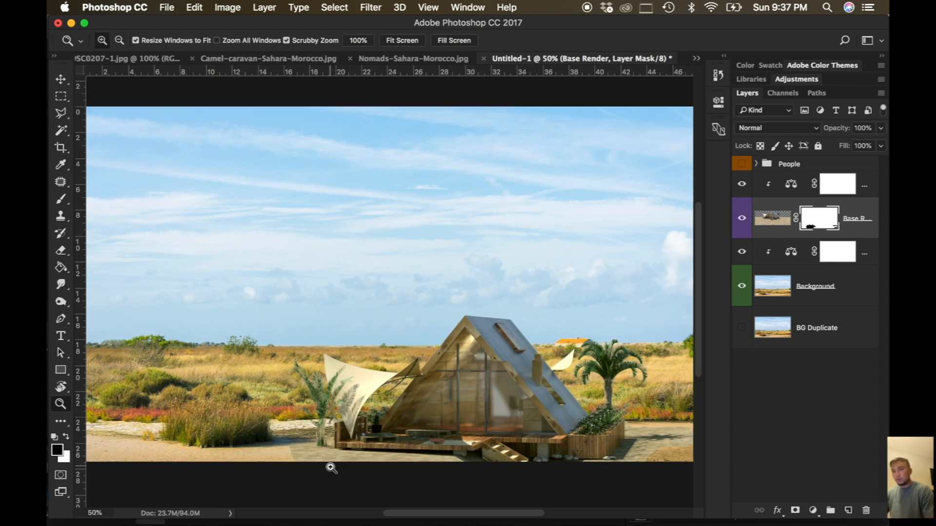
{"action": "left_click", "coordinate": [331, 467]}
{"action": "scroll", "coordinate": [321, 449], "scroll_direction": "down", "scroll_amount": 3}
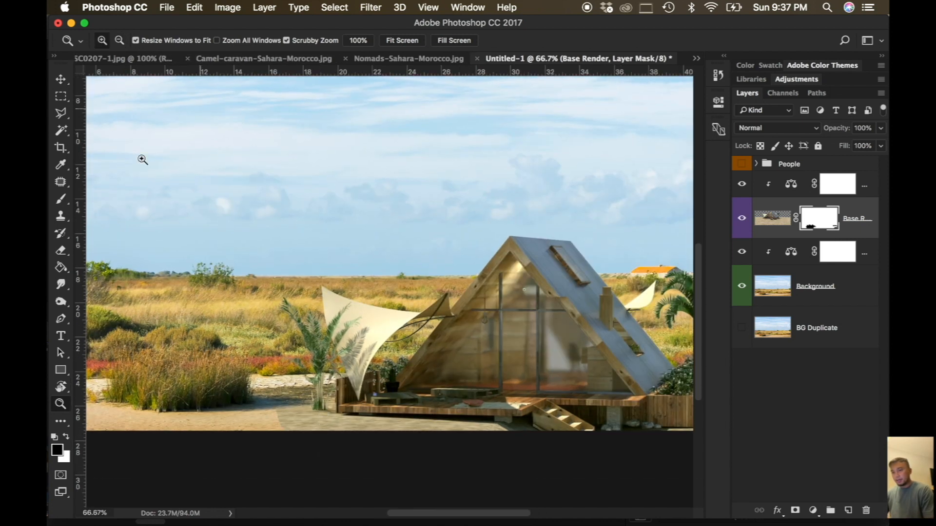
{"action": "left_click", "coordinate": [61, 199]}
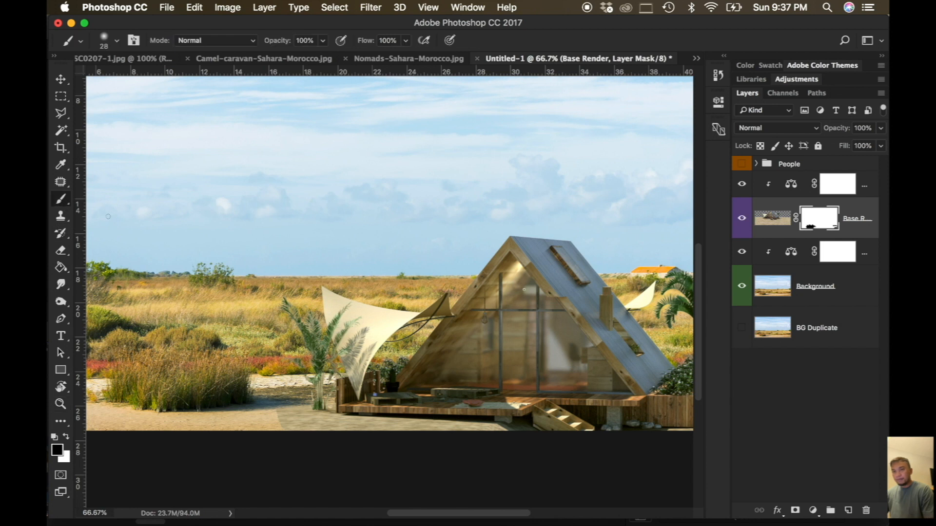
{"action": "right_click", "coordinate": [295, 418]}
{"action": "left_click", "coordinate": [389, 355]}
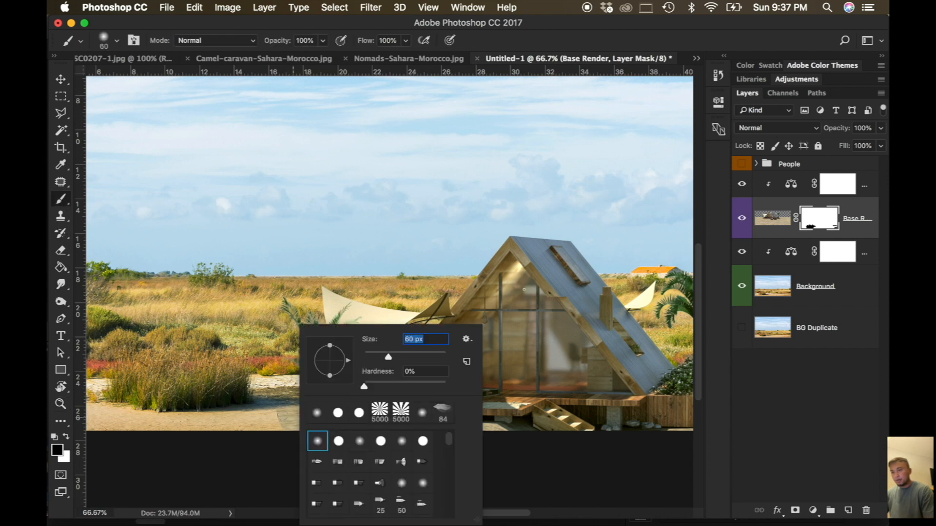
{"action": "key", "text": "Return"}
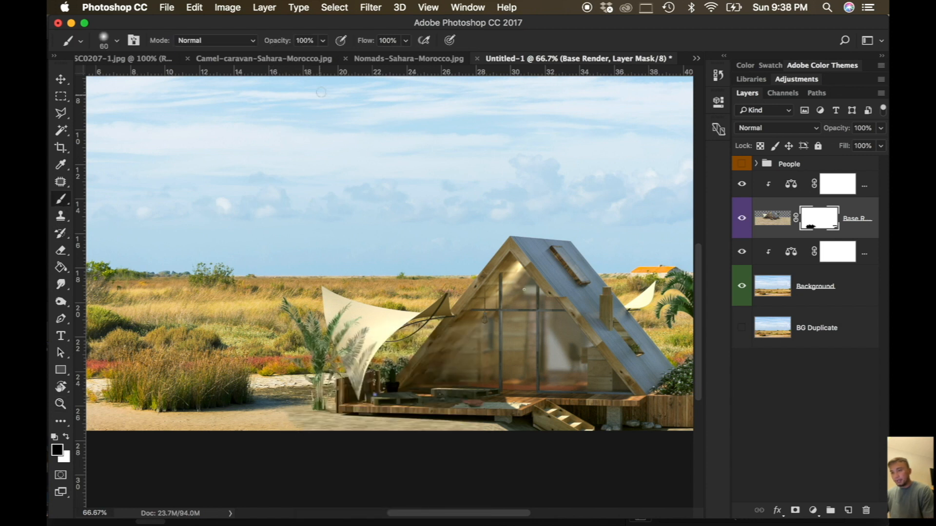
{"action": "left_click", "coordinate": [321, 41]}
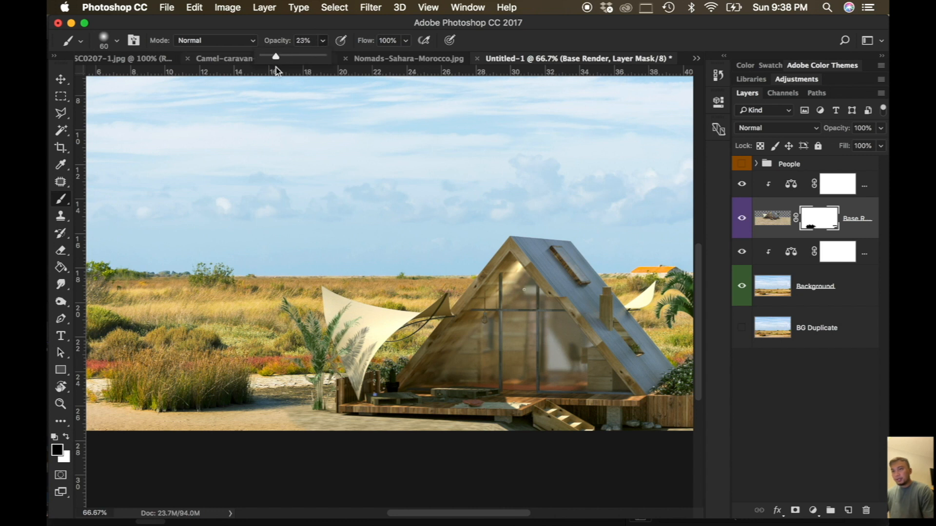
{"action": "left_click_drag", "start_coordinate": [283, 417], "coordinate": [372, 428]}
{"action": "scroll", "coordinate": [396, 429], "scroll_direction": "right", "scroll_amount": 5}
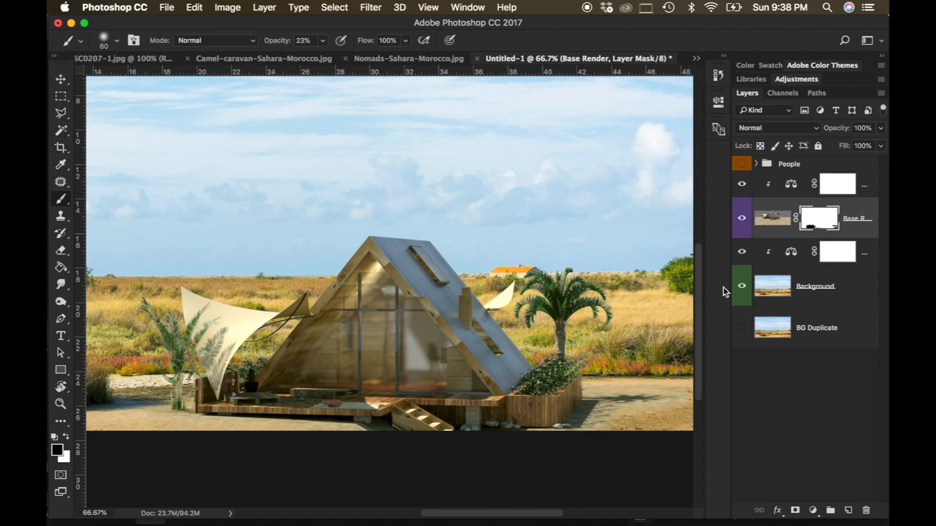
Step: Swap the foreground color to white and examine the render's cut-out edges around the left plant and shade sail
{"action": "key", "text": "x"}
{"action": "key", "text": "z"}
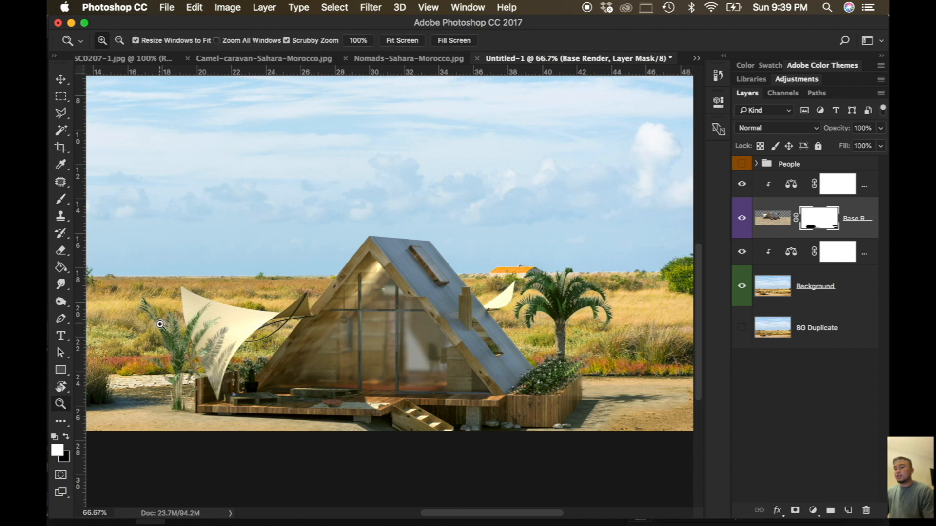
{"action": "left_click_drag", "start_coordinate": [161, 325], "coordinate": [229, 333]}
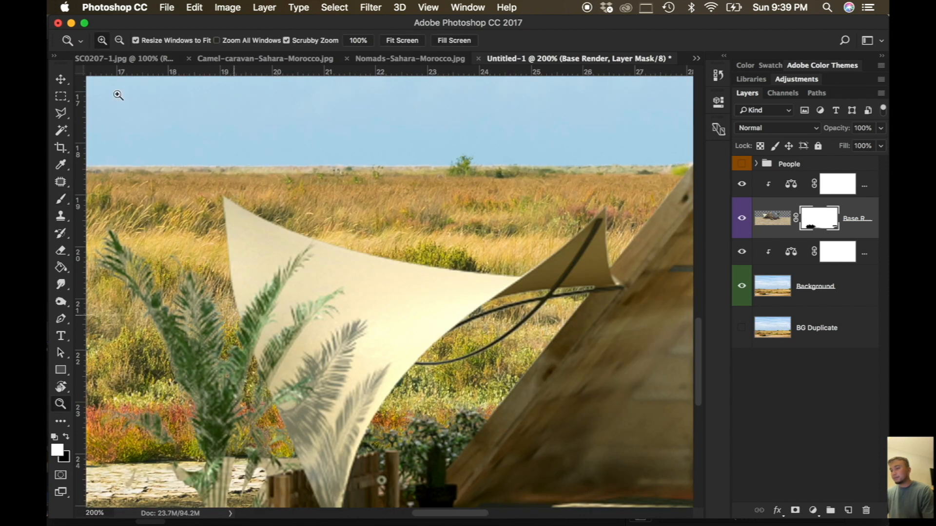
{"action": "left_click", "coordinate": [173, 322], "text": "alt"}
{"action": "left_click", "coordinate": [173, 322], "text": "alt"}
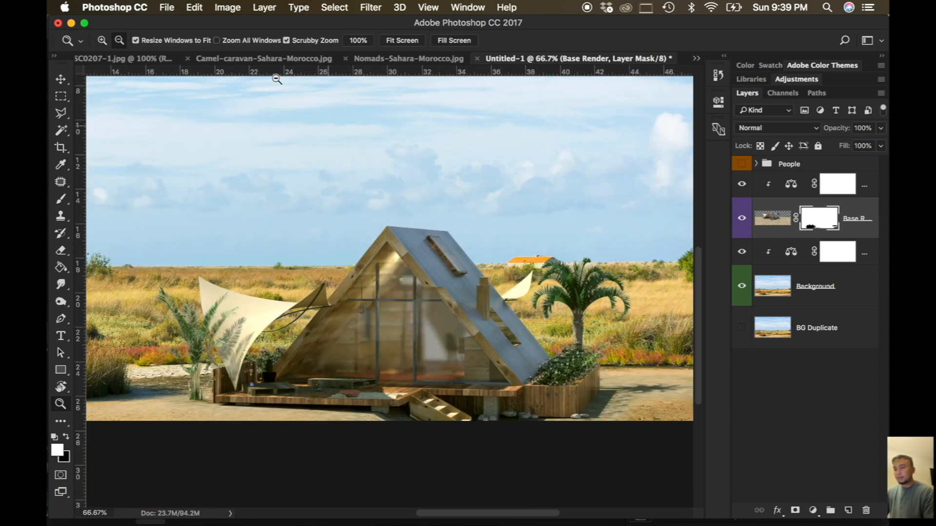
Step: Target the Base Render image instead of its mask and defringe it with a width of 1 pixel
{"action": "left_click", "coordinate": [195, 7]}
{"action": "mouse_move", "coordinate": [264, 8]}
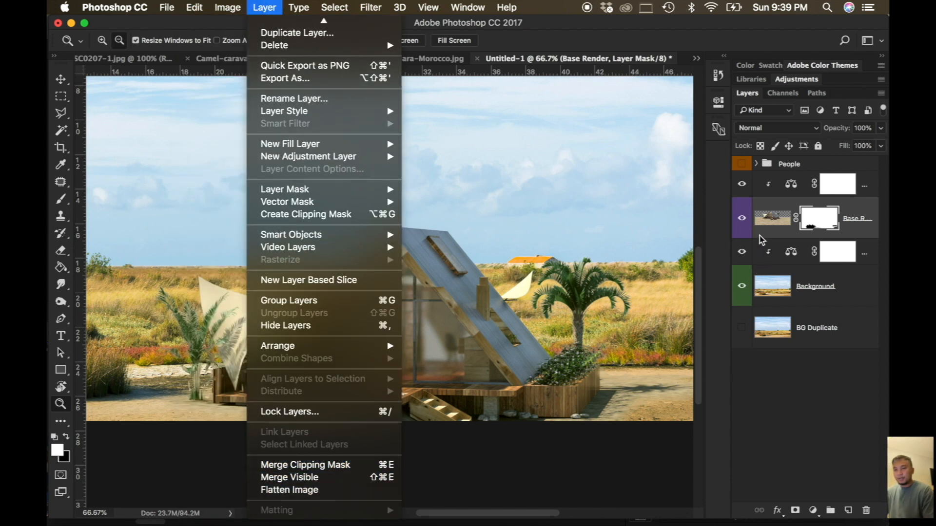
{"action": "left_click", "coordinate": [775, 226]}
{"action": "left_click", "coordinate": [777, 224]}
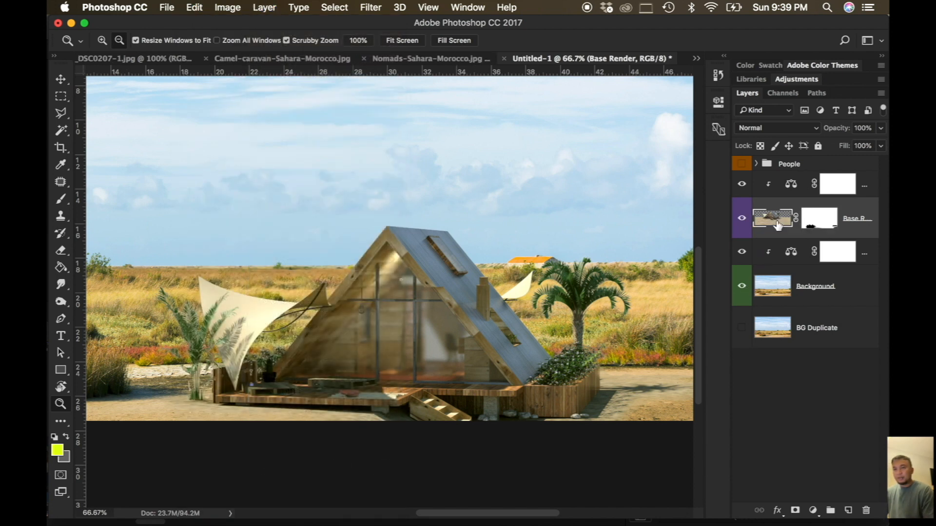
{"action": "left_click", "coordinate": [264, 7]}
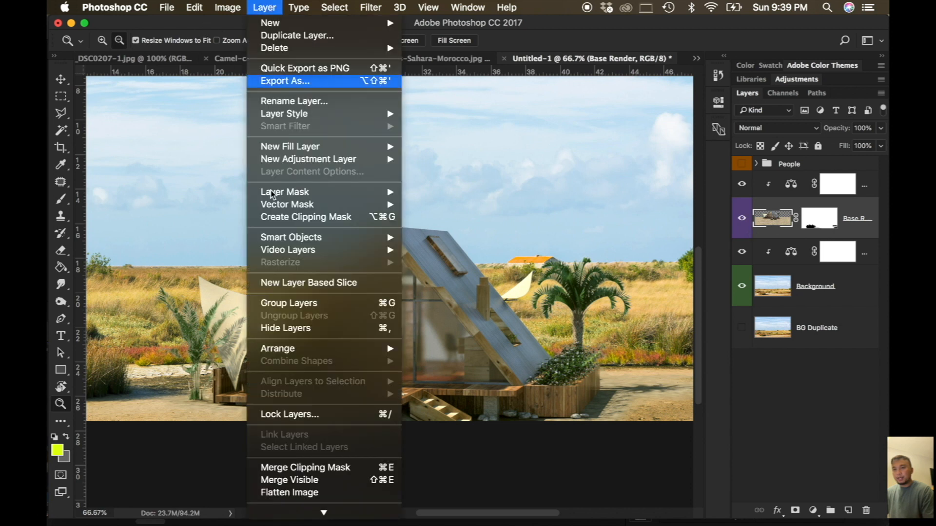
{"action": "mouse_move", "coordinate": [307, 510]}
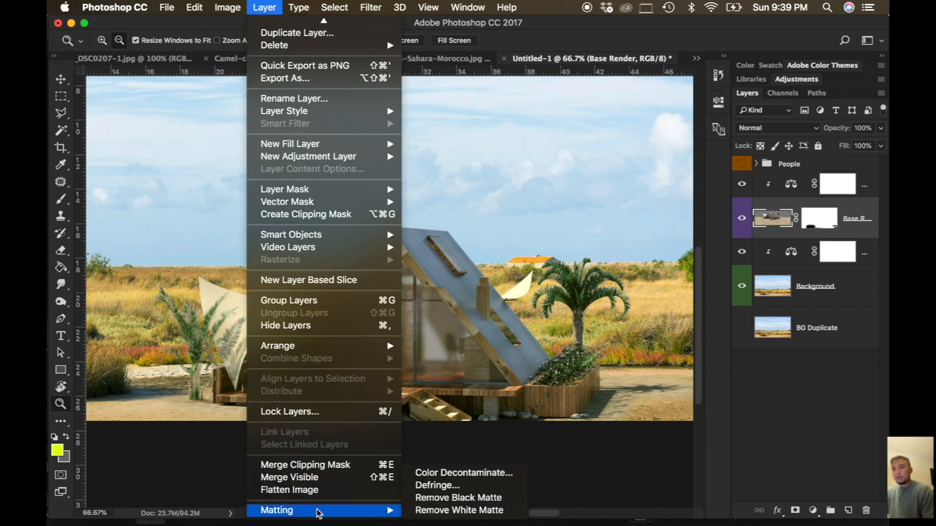
{"action": "left_click", "coordinate": [449, 485]}
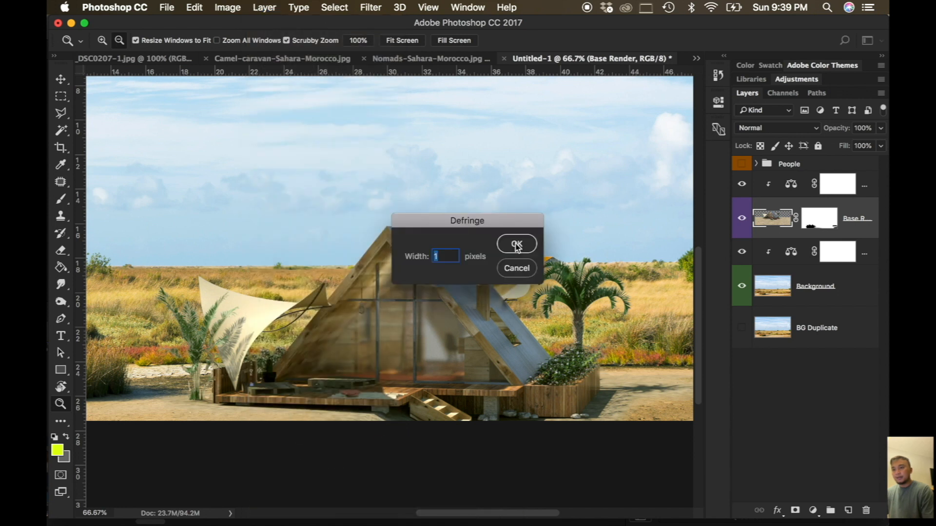
{"action": "left_click", "coordinate": [517, 244]}
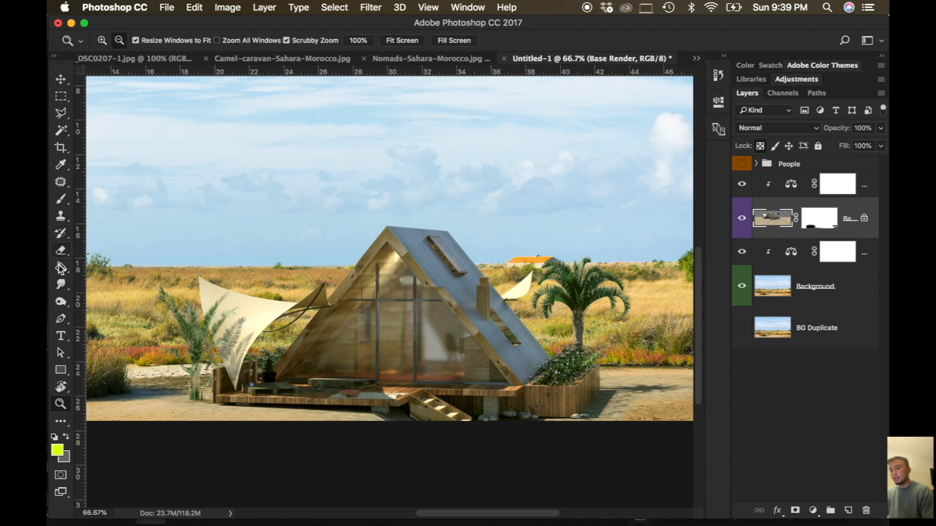
Step: Clone foliage texture over the left plant's fronds on the Base Render with the 73 px Clone Stamp tool
{"action": "left_click", "coordinate": [64, 219]}
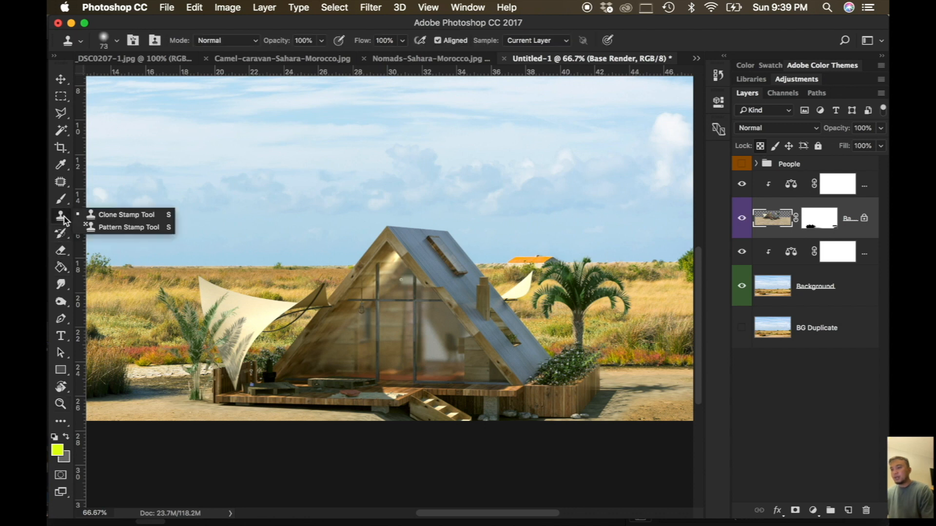
{"action": "left_click", "coordinate": [64, 219]}
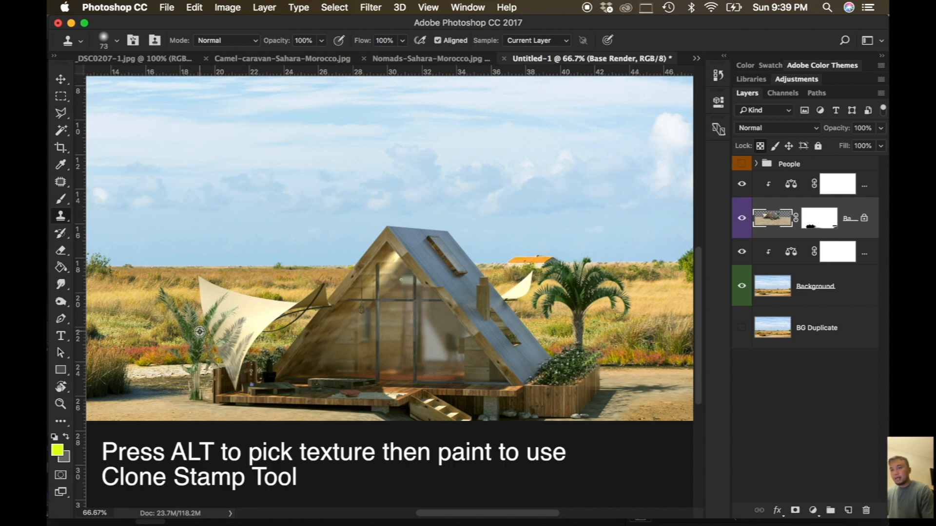
{"action": "left_click", "coordinate": [188, 312]}
{"action": "left_click_drag", "start_coordinate": [192, 318], "coordinate": [199, 341]}
{"action": "left_click", "coordinate": [184, 311], "text": "alt"}
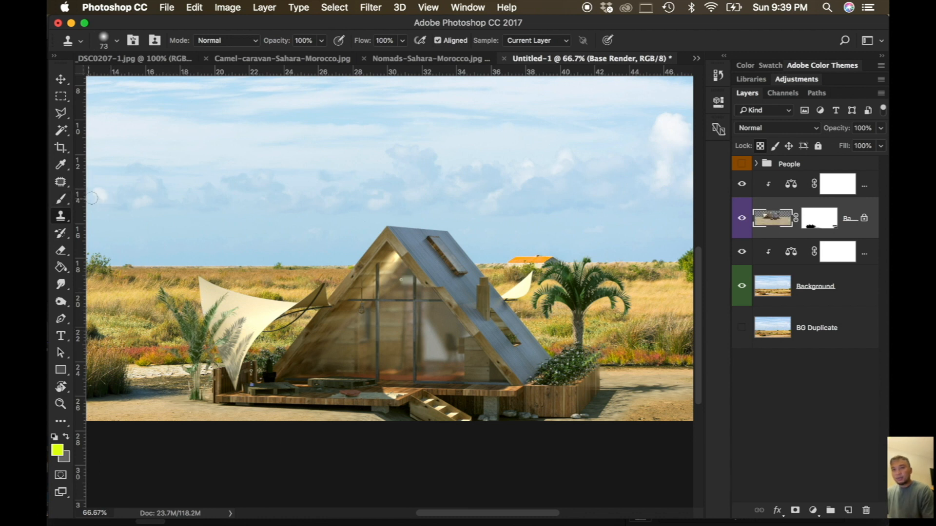
Step: Try to paint the left plant with its sampled green using a hard round 60 px brush at 100% opacity, and undo the stroke
{"action": "left_click", "coordinate": [61, 199]}
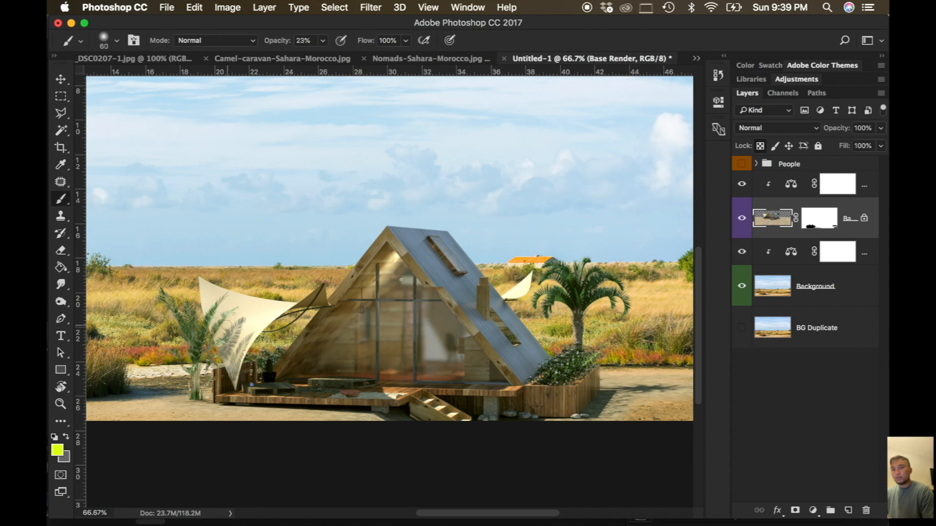
{"action": "left_click", "coordinate": [200, 307], "text": "alt"}
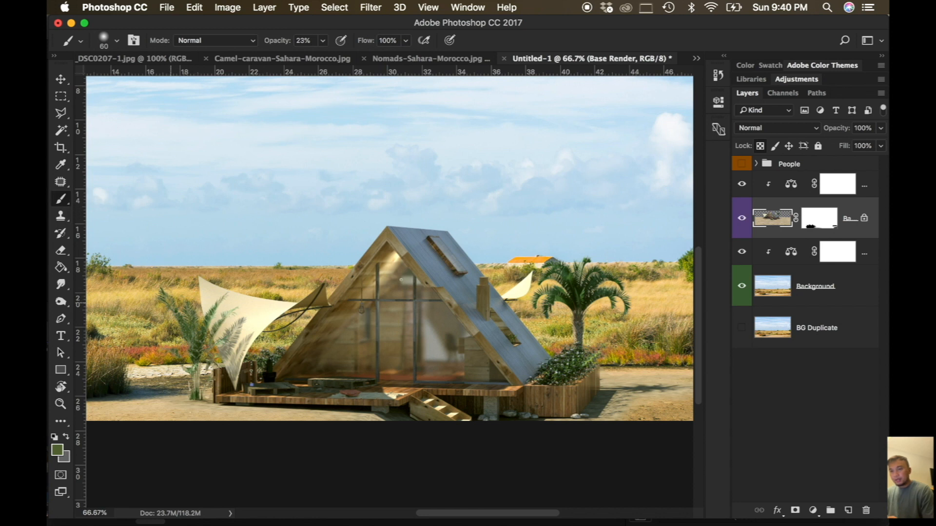
{"action": "key", "text": "0"}
{"action": "right_click", "coordinate": [328, 148]}
{"action": "left_click", "coordinate": [370, 260]}
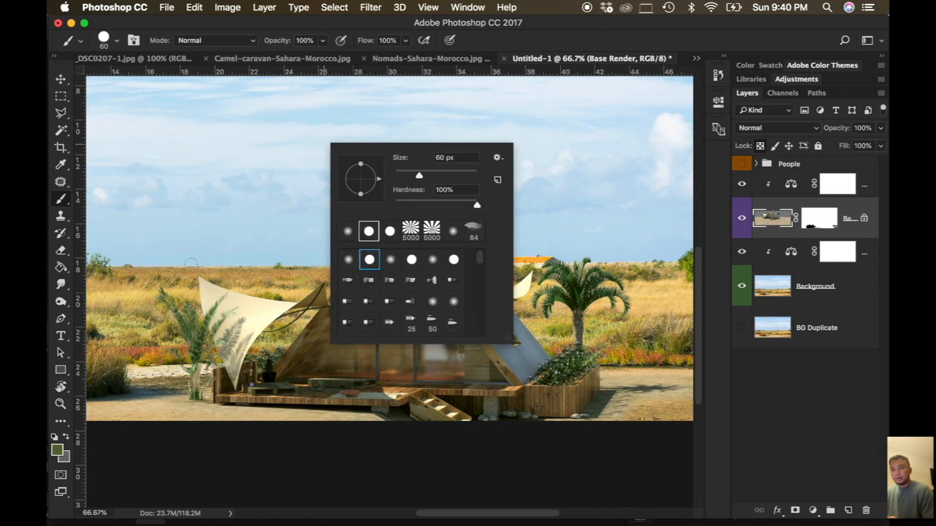
{"action": "left_click", "coordinate": [166, 300]}
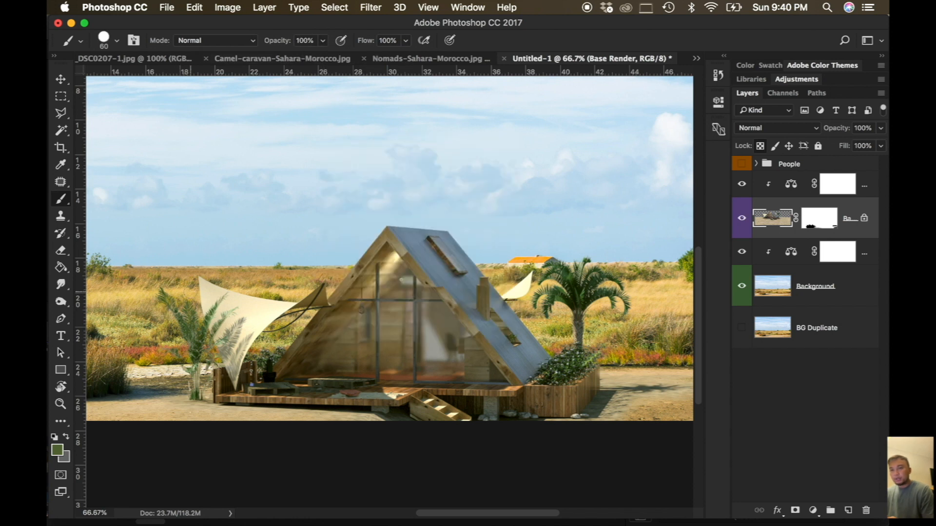
{"action": "left_click_drag", "start_coordinate": [197, 304], "coordinate": [198, 325]}
{"action": "key", "text": "super+z"}
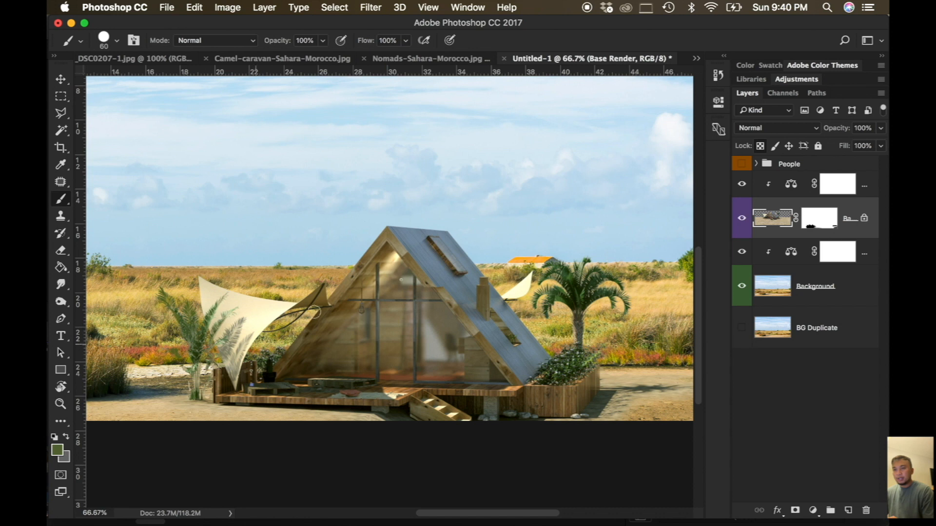
Step: Sample dark green from the right palm and clone its foliage over the frond edges with the 73 px Clone Stamp
{"action": "key", "text": "i"}
{"action": "left_click", "coordinate": [575, 281]}
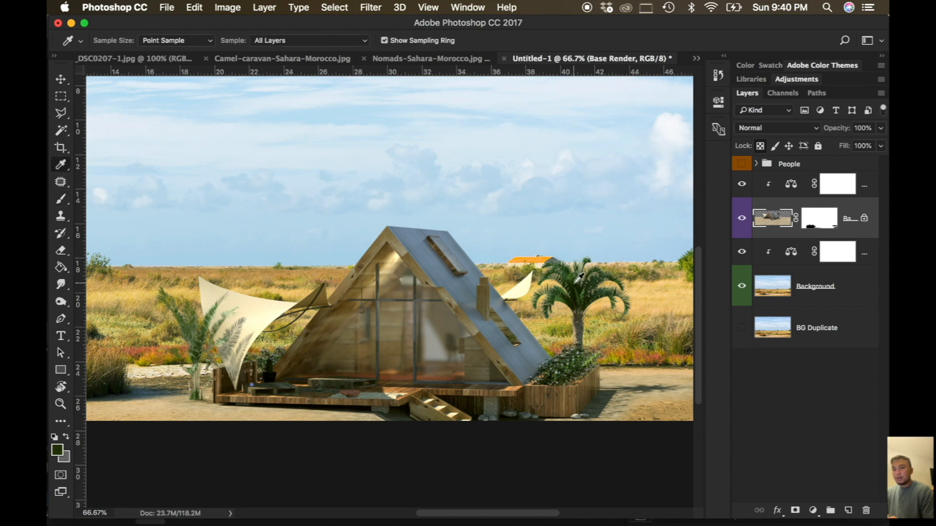
{"action": "key", "text": "s"}
{"action": "left_click", "coordinate": [581, 279], "text": "alt"}
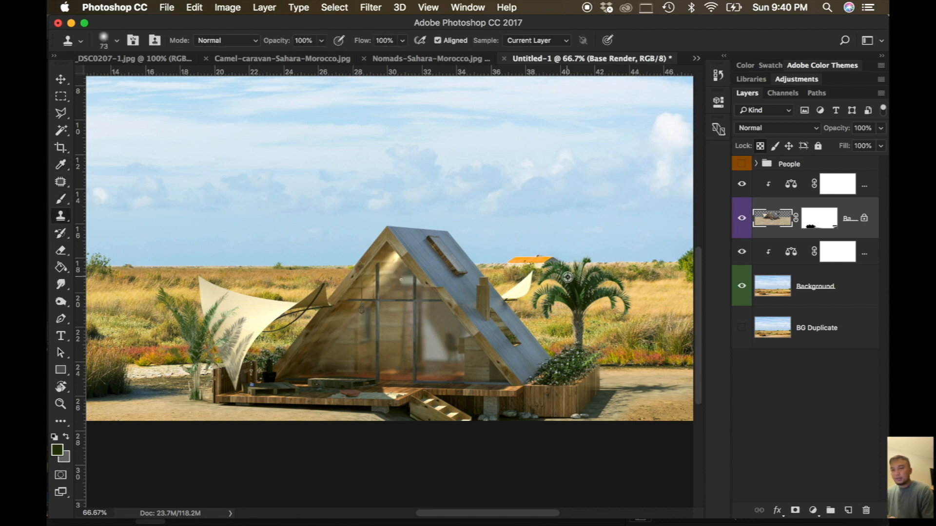
{"action": "left_click_drag", "start_coordinate": [579, 269], "coordinate": [623, 298]}
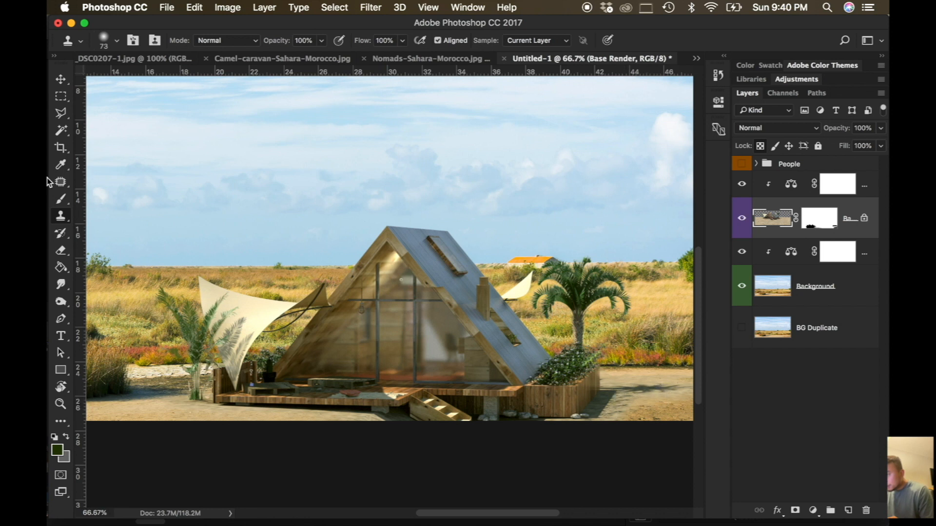
Step: Select the Base Render's sandy ground and its shadows around the house with the Magic Wand at tolerance 25, adding to the selection
{"action": "left_click", "coordinate": [63, 130]}
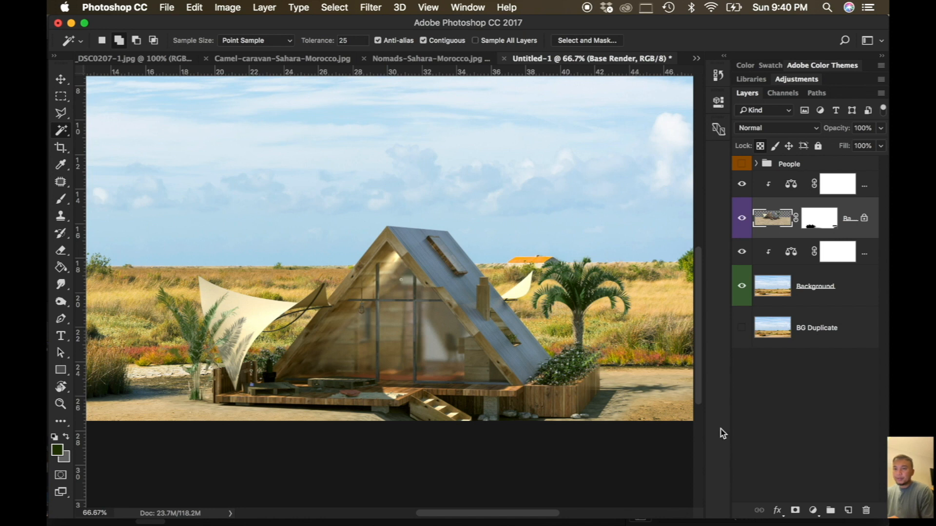
{"action": "left_click", "coordinate": [640, 390]}
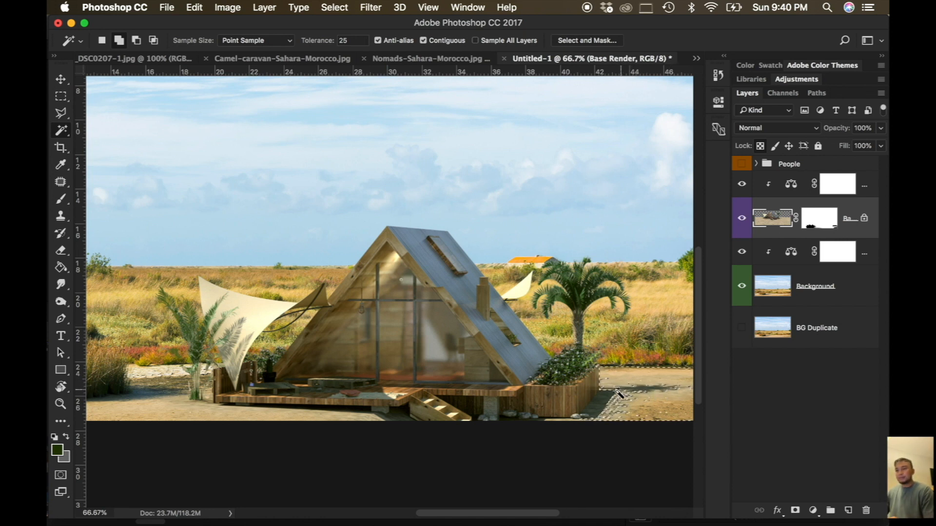
{"action": "left_click", "coordinate": [620, 402]}
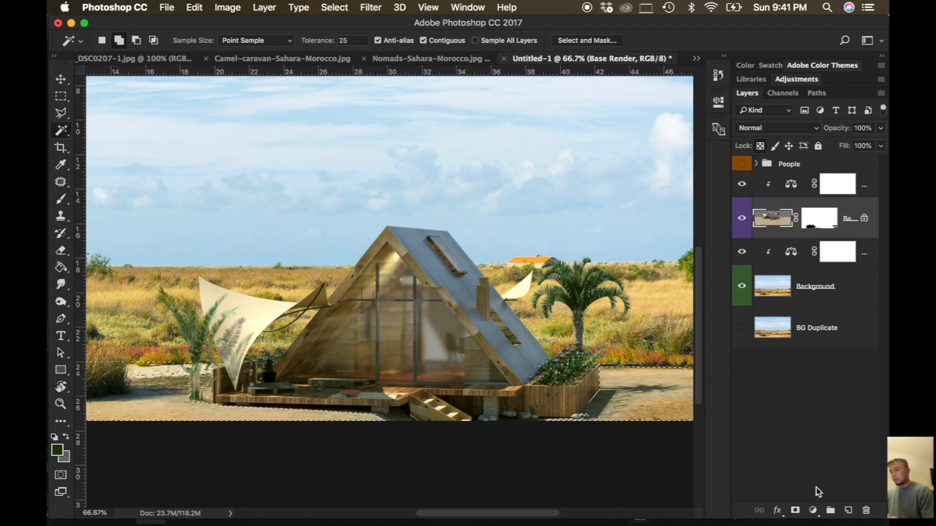
Step: Add a clipped Hue/Saturation adjustment to the selected ground with hue -6, saturation about +56 and lightness +10
{"action": "left_click", "coordinate": [812, 510]}
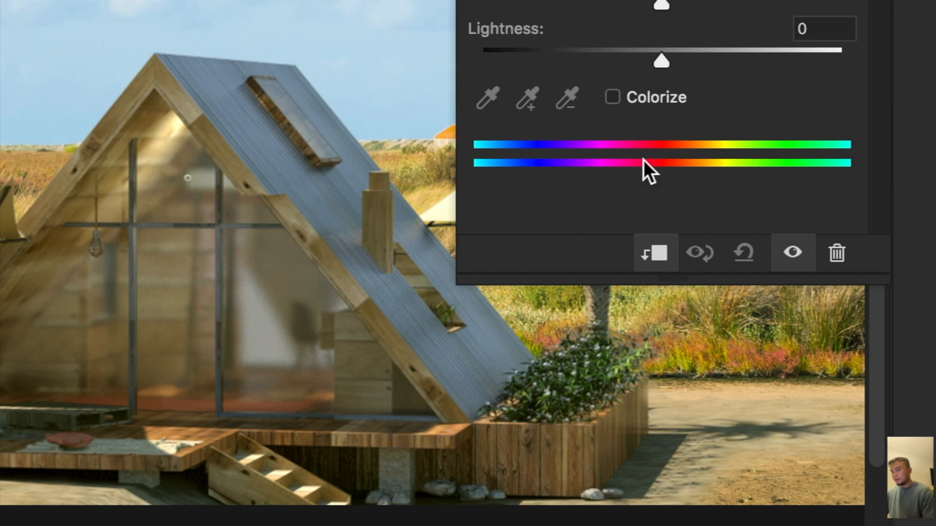
{"action": "left_click_drag", "start_coordinate": [663, 6], "coordinate": [764, 8]}
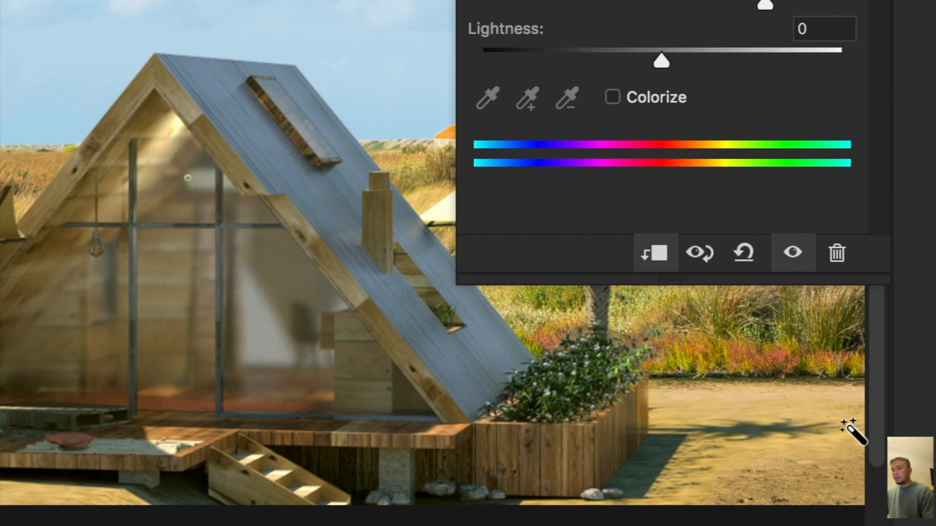
{"action": "left_click_drag", "start_coordinate": [764, 8], "coordinate": [744, 8]}
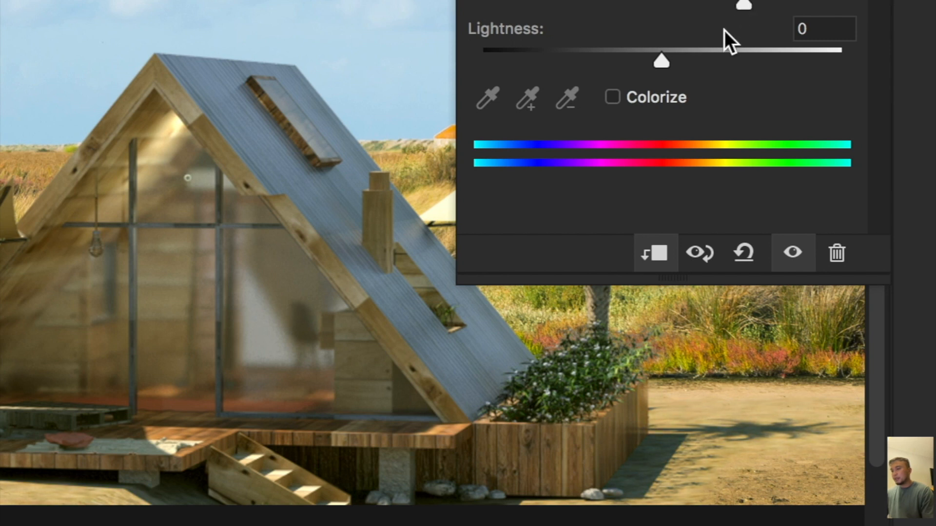
{"action": "left_click_drag", "start_coordinate": [660, 62], "coordinate": [681, 59]}
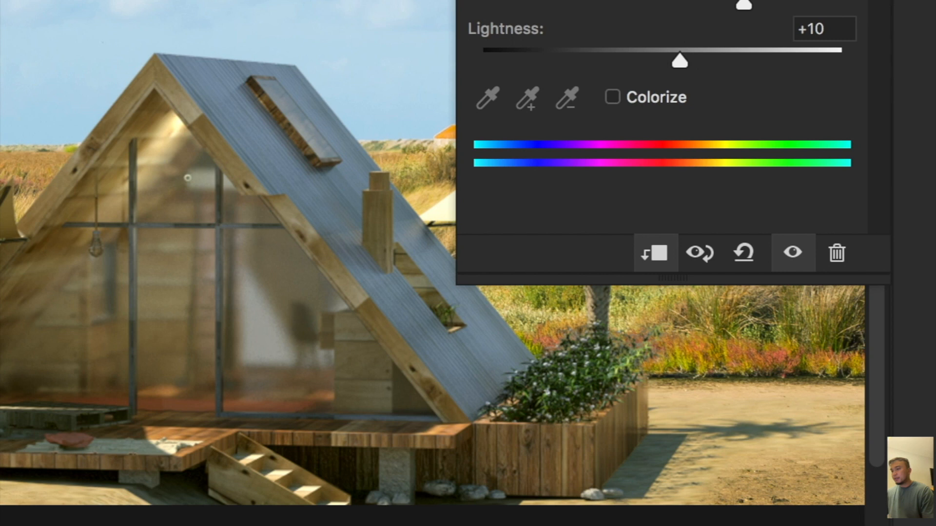
{"action": "left_click_drag", "start_coordinate": [659, 0], "coordinate": [661, 0]}
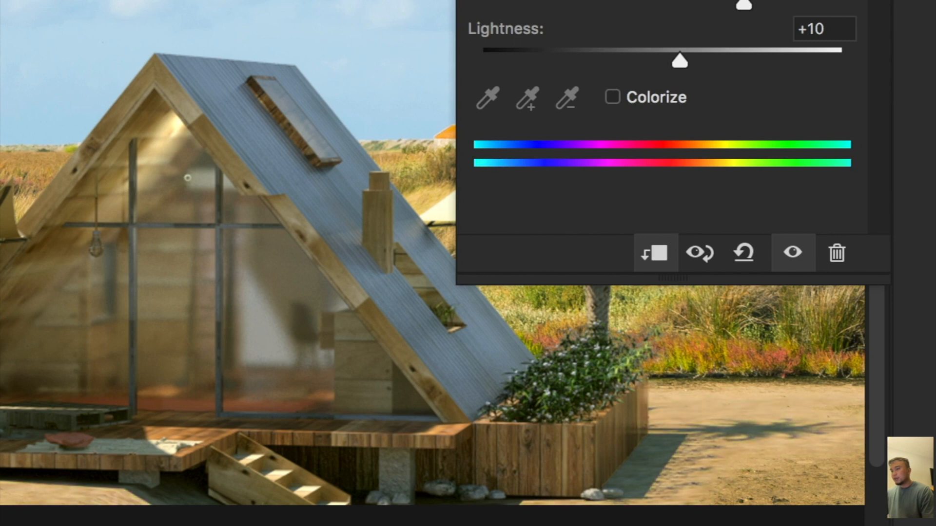
{"action": "left_click_drag", "start_coordinate": [650, 0], "coordinate": [656, 0]}
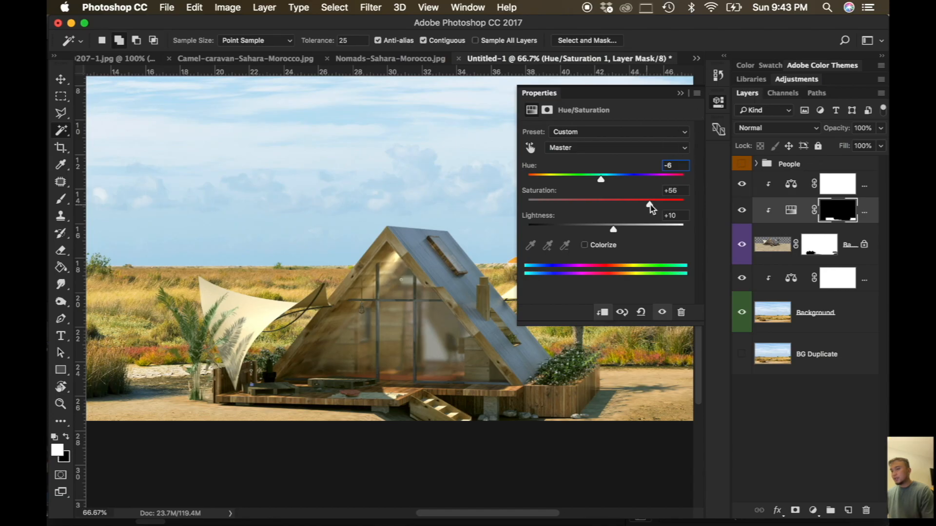
{"action": "mouse_move", "coordinate": [650, 205]}
{"action": "left_mouse_down"}
{"action": "mouse_move", "coordinate": [658, 207]}
{"action": "mouse_move", "coordinate": [651, 206]}
{"action": "left_mouse_up"}
{"action": "left_click", "coordinate": [679, 94]}
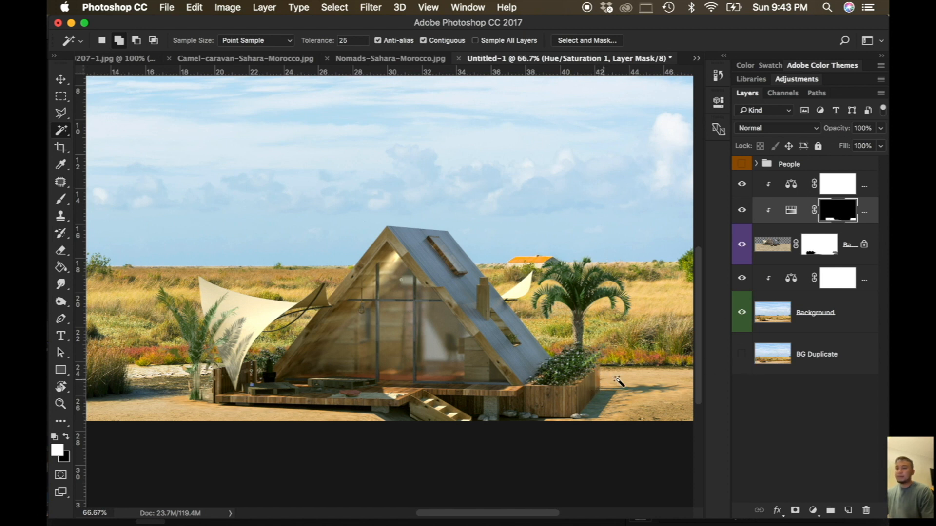
Step: Switch to the Brush tool and make black the foreground color for masking the ground's Hue/Saturation adjustment
{"action": "left_click", "coordinate": [61, 200]}
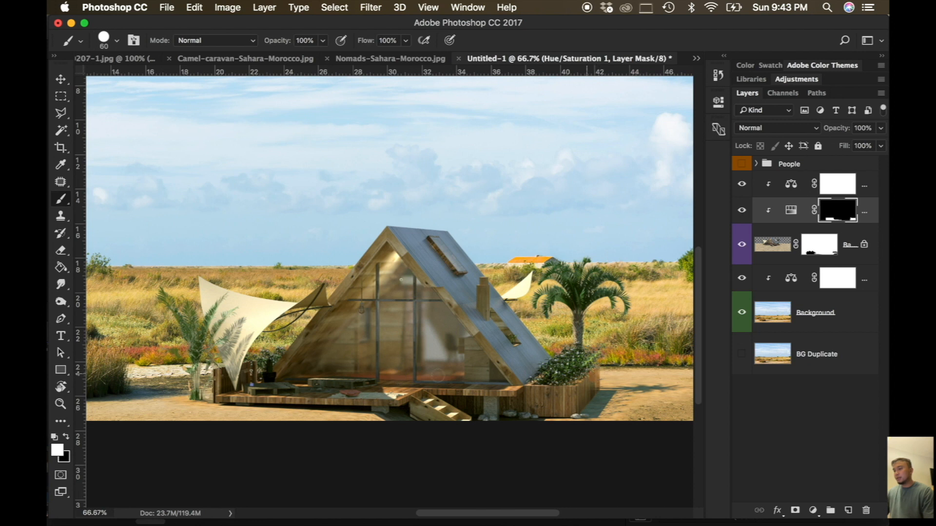
{"action": "left_click", "coordinate": [67, 438]}
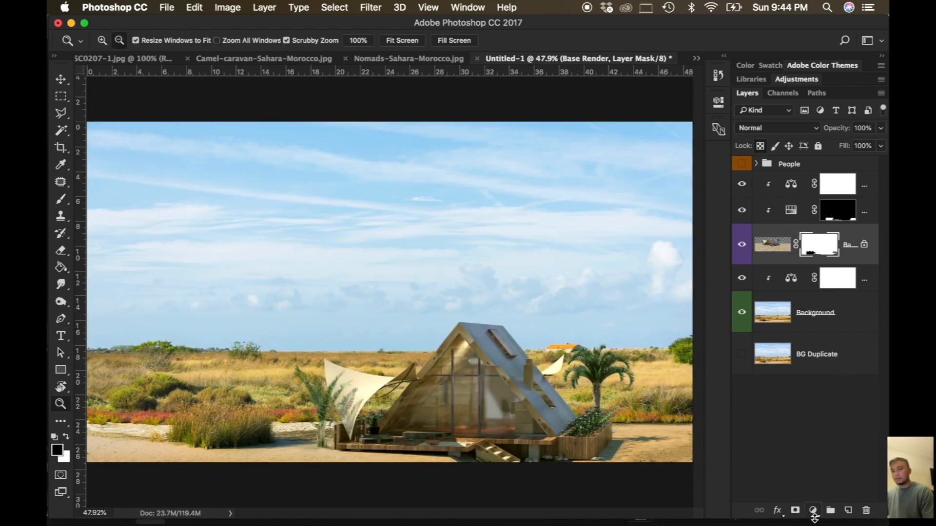
Step: Target the Base Render image instead of its mask and add a clipped Levels adjustment above it
{"action": "left_click", "coordinate": [814, 511]}
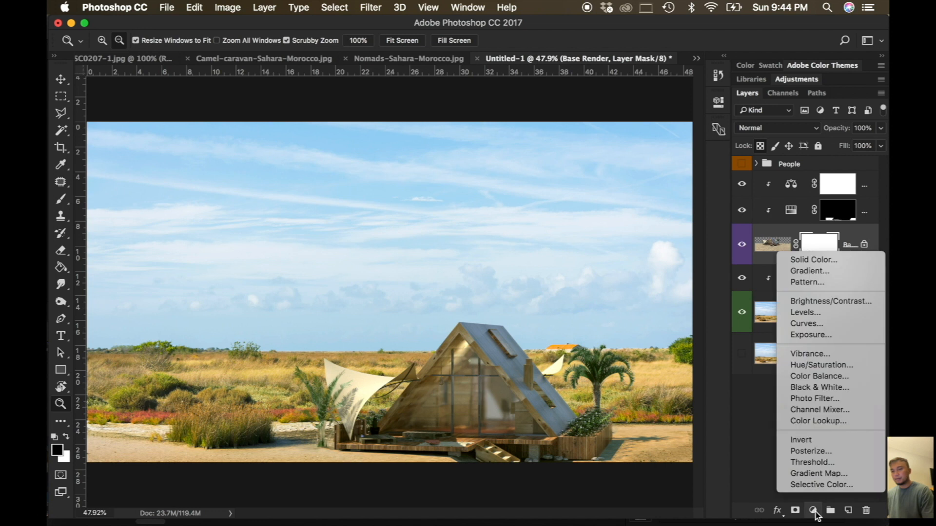
{"action": "left_click", "coordinate": [753, 453]}
{"action": "left_click", "coordinate": [775, 251]}
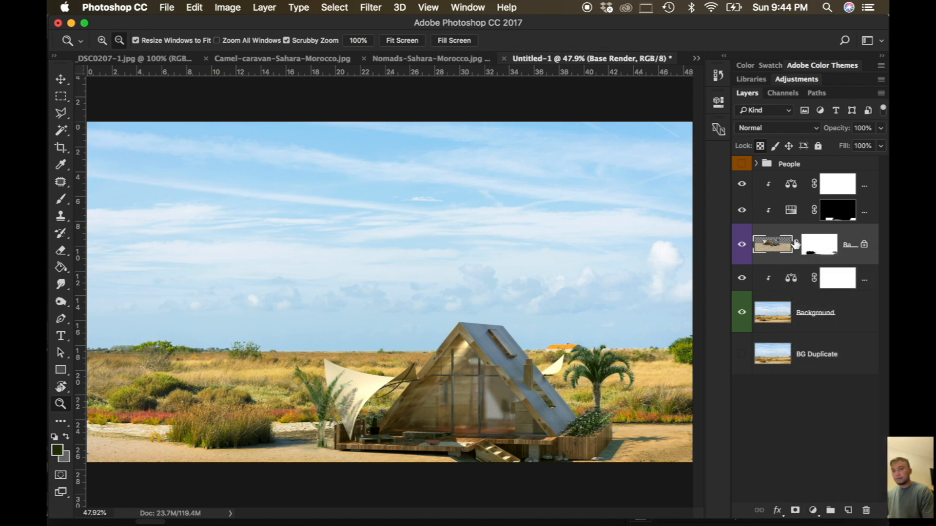
{"action": "left_click", "coordinate": [813, 510]}
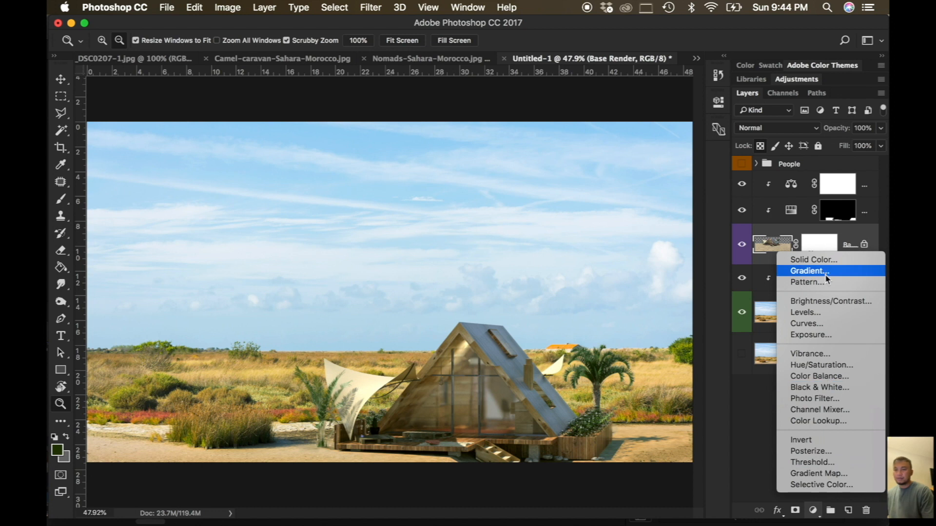
{"action": "left_click", "coordinate": [819, 314]}
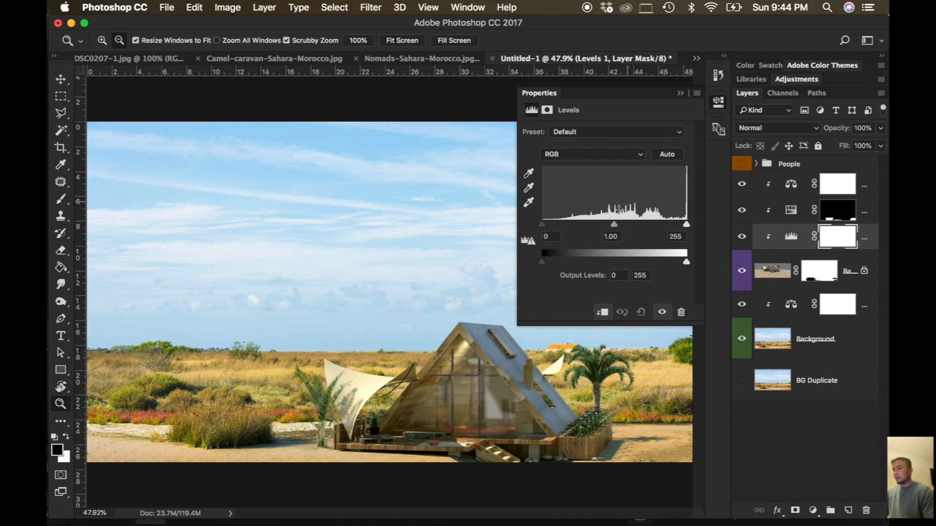
Step: Set the Levels inputs to shadows 20, midtones 1.16 and highlights 225, with the output black level at 15
{"action": "mouse_move", "coordinate": [614, 225]}
{"action": "left_mouse_down"}
{"action": "mouse_move", "coordinate": [598, 227]}
{"action": "mouse_move", "coordinate": [606, 228]}
{"action": "left_mouse_up"}
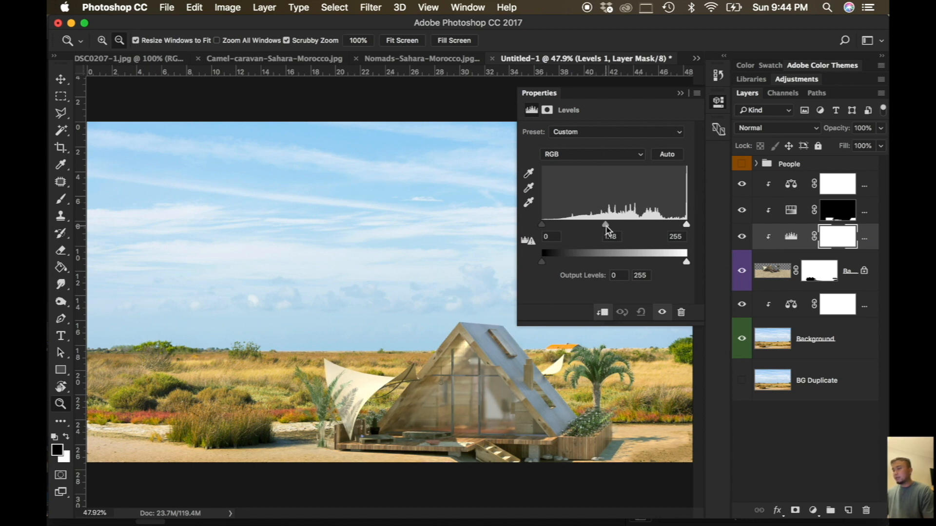
{"action": "mouse_move", "coordinate": [686, 263]}
{"action": "left_mouse_down"}
{"action": "mouse_move", "coordinate": [674, 263]}
{"action": "mouse_move", "coordinate": [687, 264]}
{"action": "left_mouse_up"}
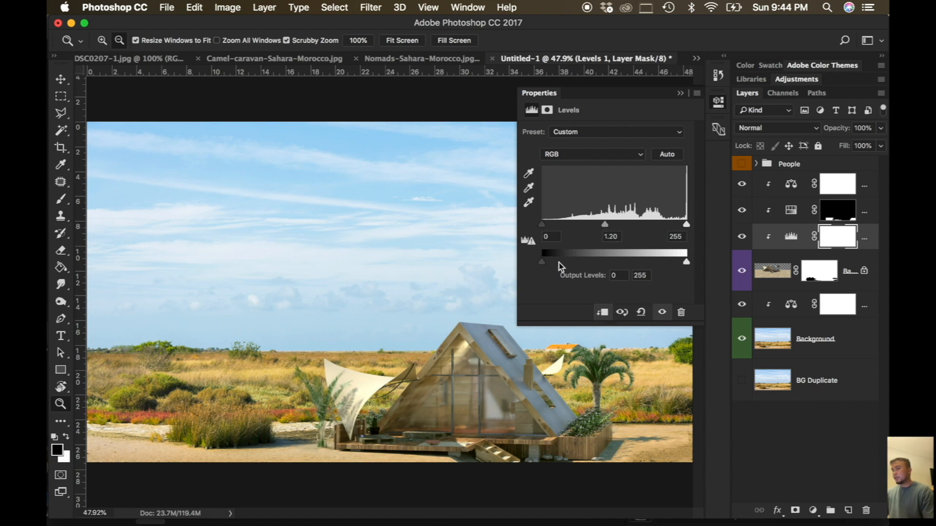
{"action": "left_click_drag", "start_coordinate": [556, 263], "coordinate": [552, 265]}
{"action": "left_click_drag", "start_coordinate": [686, 224], "coordinate": [680, 225]}
{"action": "left_click_drag", "start_coordinate": [598, 225], "coordinate": [603, 226]}
{"action": "left_click_drag", "start_coordinate": [680, 226], "coordinate": [671, 226]}
{"action": "left_click_drag", "start_coordinate": [542, 225], "coordinate": [551, 226]}
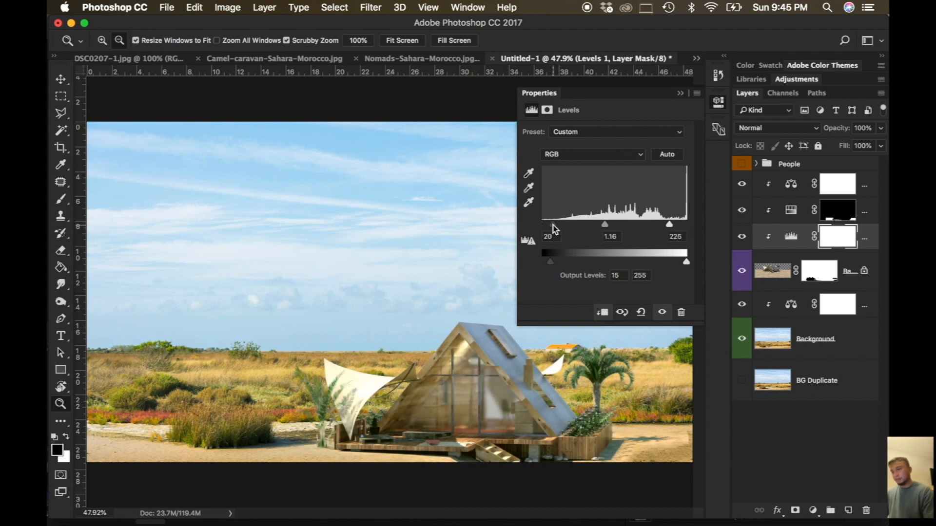
Step: Compare the render with and without the Levels adjustment
{"action": "double_click", "coordinate": [786, 232]}
{"action": "left_click", "coordinate": [742, 238]}
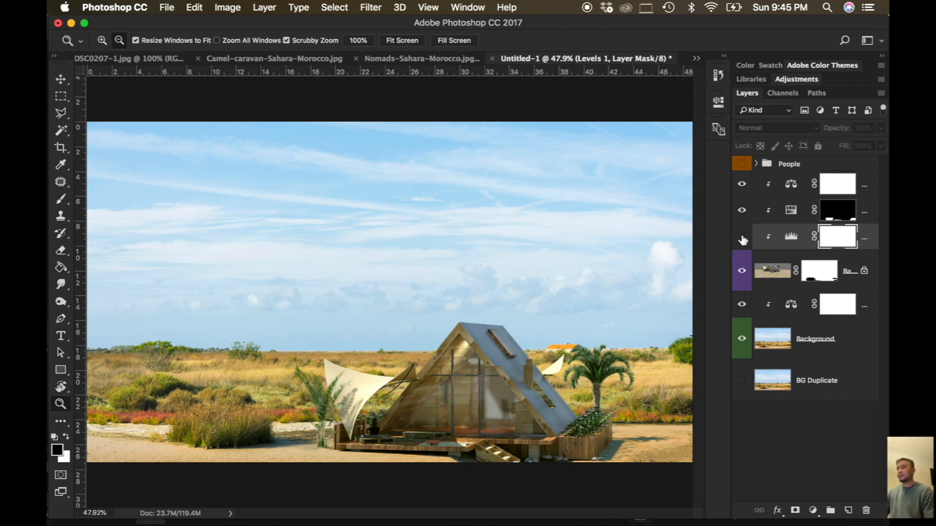
{"action": "left_click", "coordinate": [741, 238]}
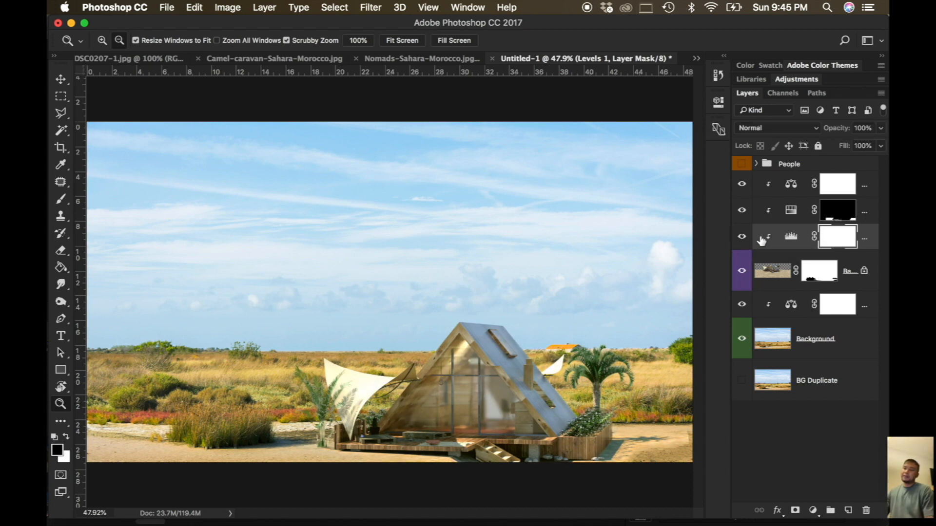
Step: Choose a hard round brush of 33 px with 100% hardness for painting on the Levels adjustment's mask
{"action": "key", "text": "b"}
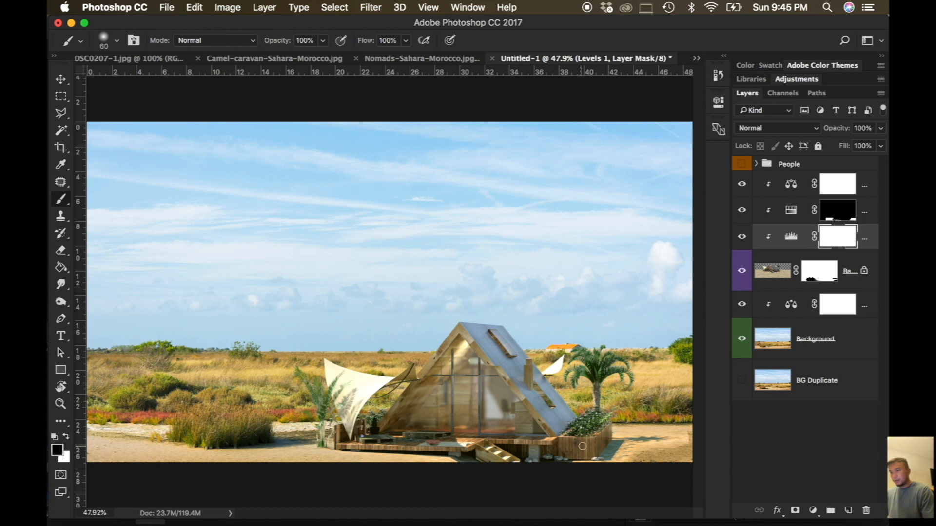
{"action": "right_click", "coordinate": [333, 233]}
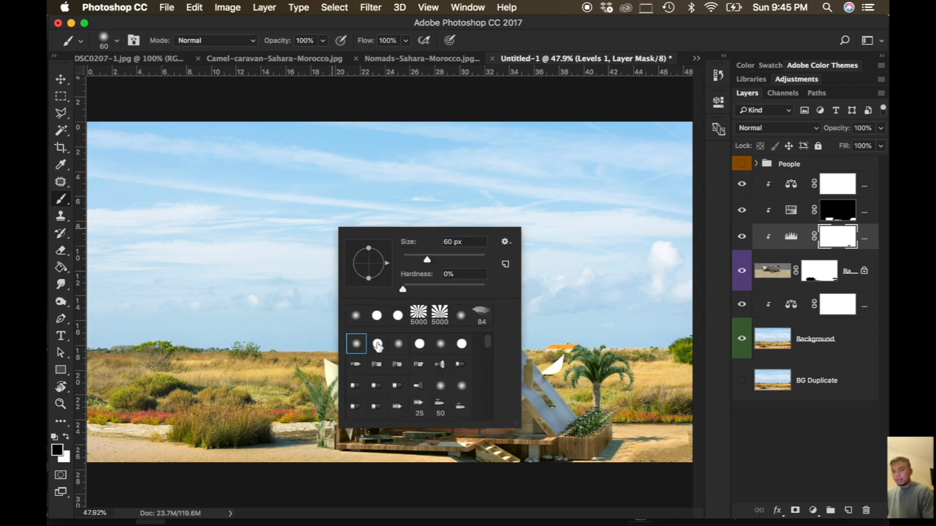
{"action": "left_click", "coordinate": [417, 259]}
{"action": "left_click", "coordinate": [377, 344]}
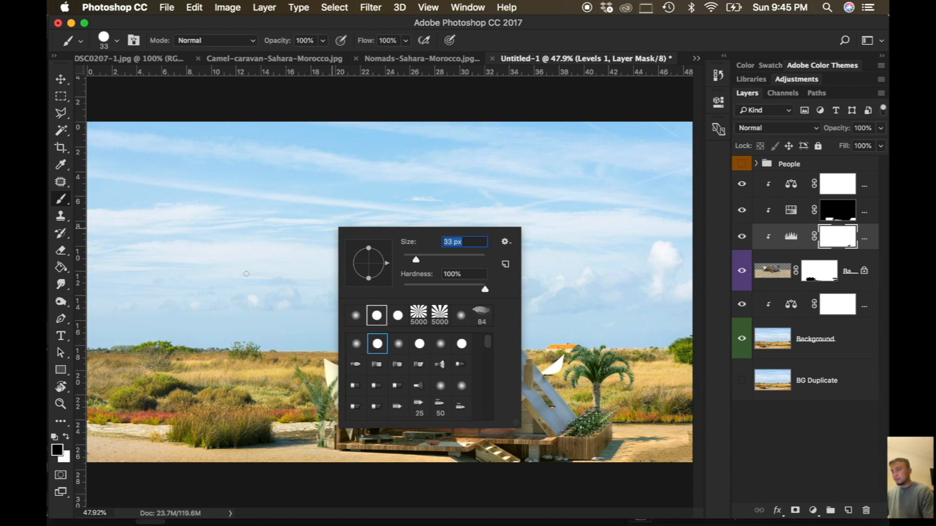
Step: Paint black on the Levels mask over the front edge of the house's roof
{"action": "left_click", "coordinate": [62, 199]}
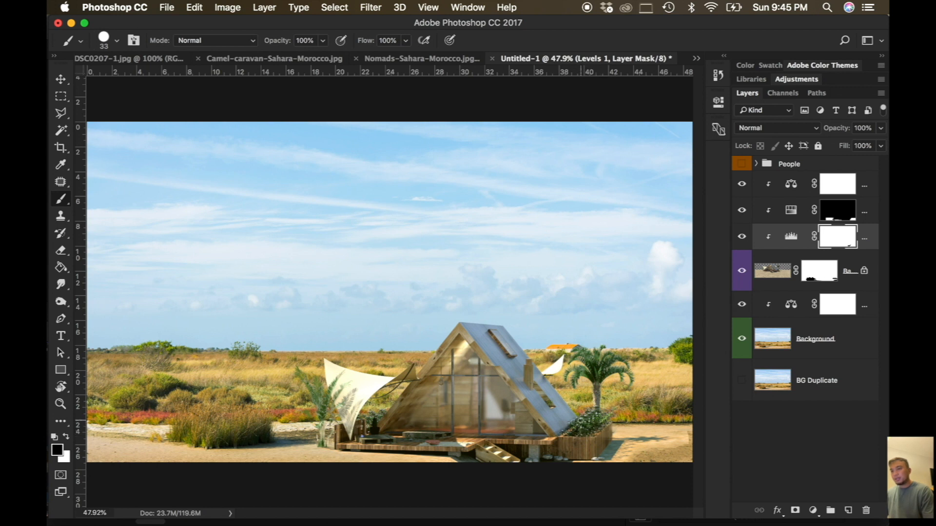
{"action": "mouse_move", "coordinate": [528, 418]}
{"action": "left_mouse_down"}
{"action": "mouse_move", "coordinate": [543, 405]}
{"action": "mouse_move", "coordinate": [516, 404]}
{"action": "mouse_move", "coordinate": [536, 388]}
{"action": "mouse_move", "coordinate": [514, 391]}
{"action": "mouse_move", "coordinate": [505, 367]}
{"action": "left_mouse_up"}
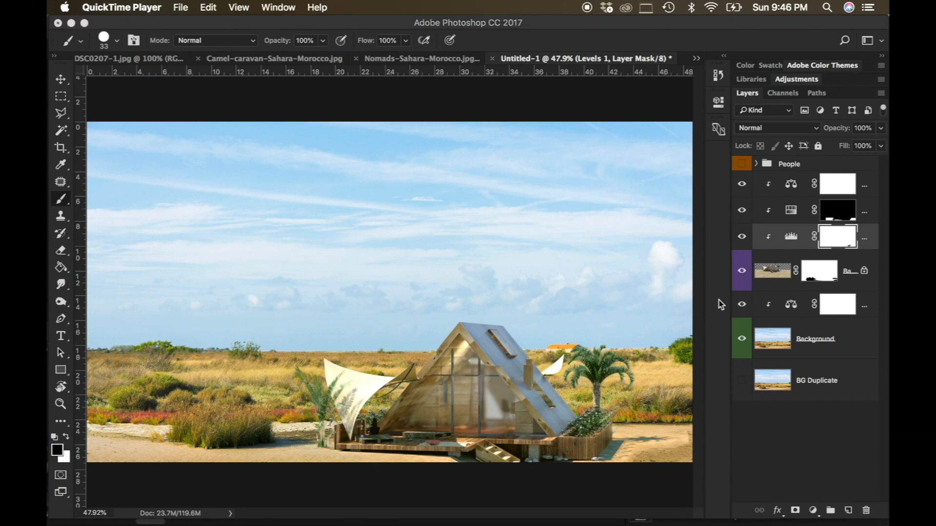
Step: Add a Black & White adjustment above the Color Balance layer with Reds at 33 and the Color blend mode
{"action": "left_click", "coordinate": [872, 190]}
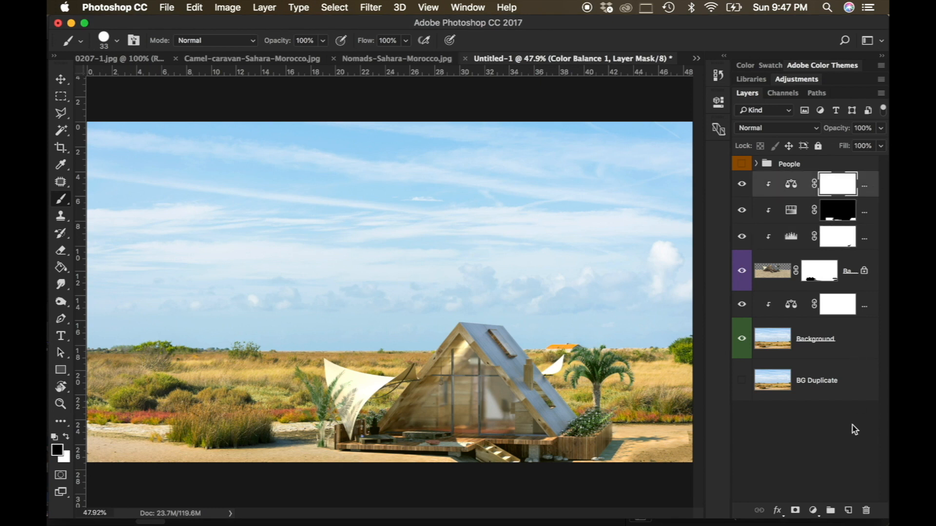
{"action": "left_click", "coordinate": [813, 510]}
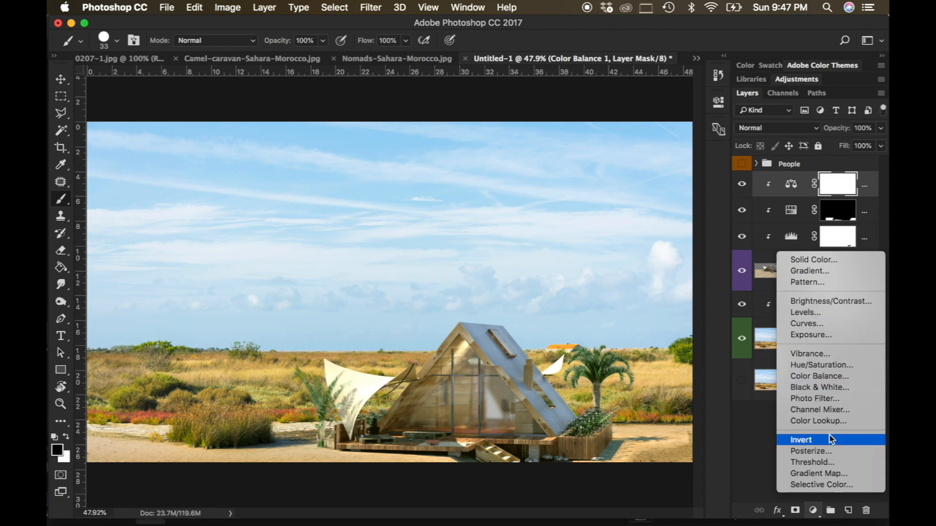
{"action": "left_click", "coordinate": [834, 387]}
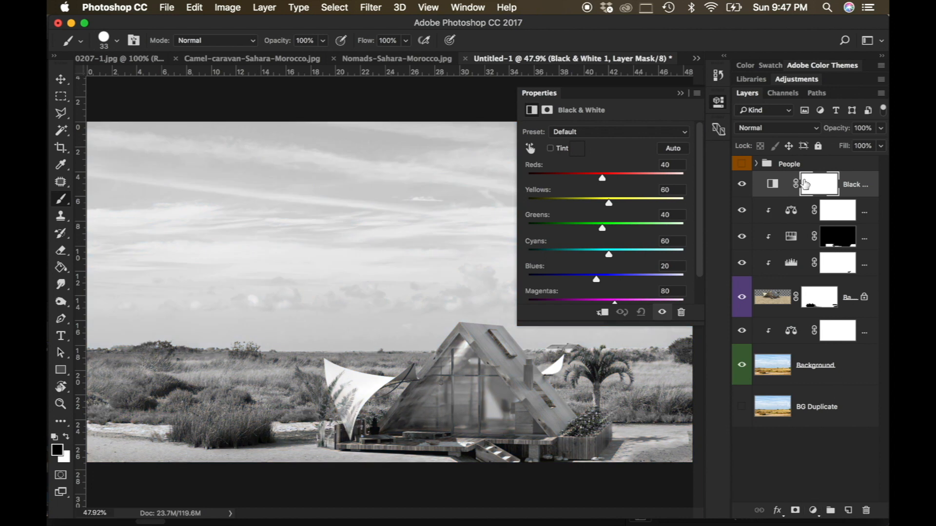
{"action": "left_click_drag", "start_coordinate": [602, 178], "coordinate": [600, 178]}
{"action": "left_click", "coordinate": [766, 128]}
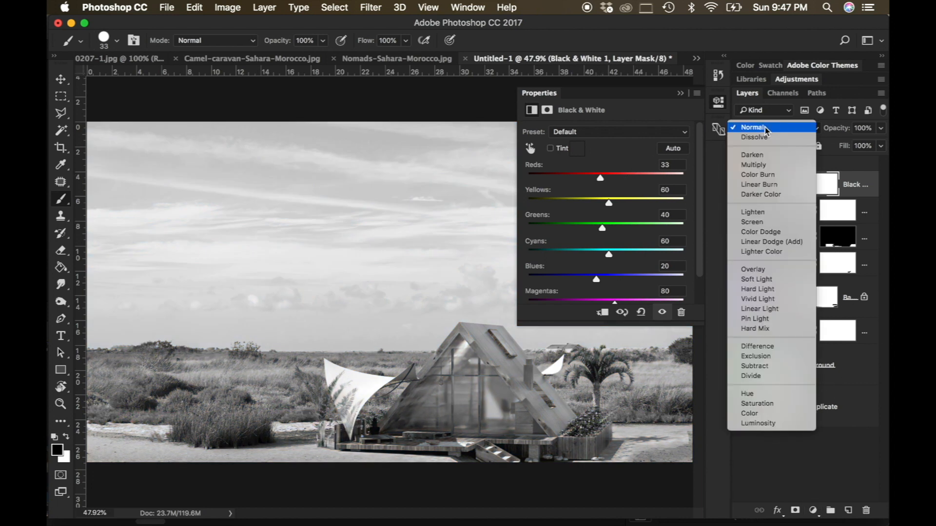
{"action": "left_click", "coordinate": [768, 414]}
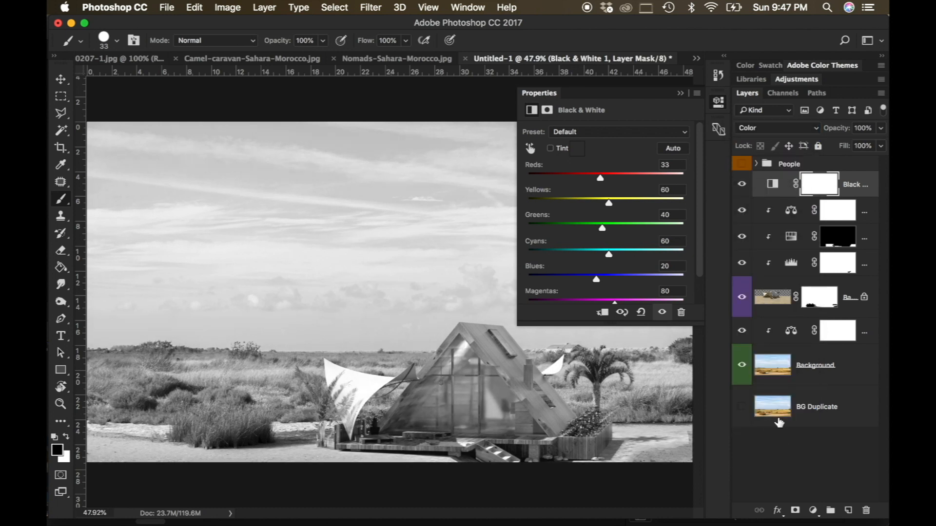
{"action": "left_click", "coordinate": [681, 93]}
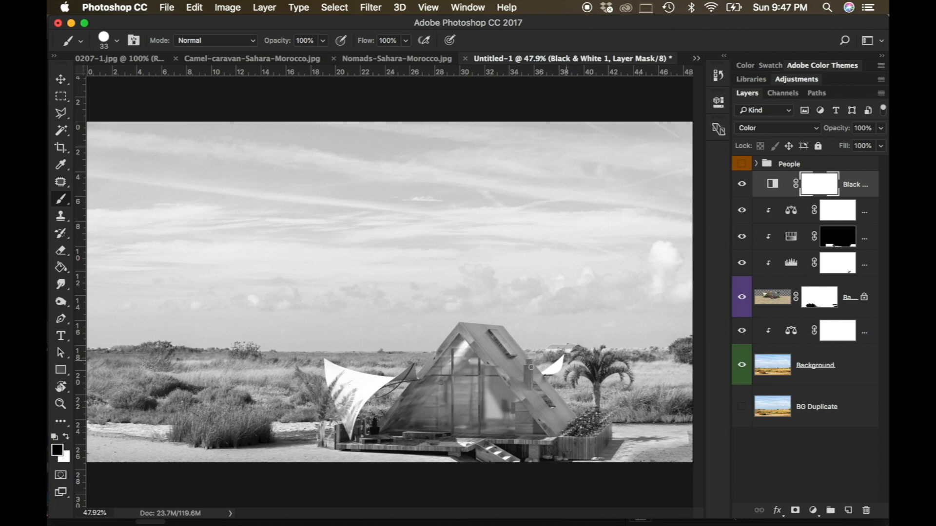
Step: Readjust the render's Levels to shadows 8 and midtones 1.00, with the output white level at 246
{"action": "left_click", "coordinate": [780, 305]}
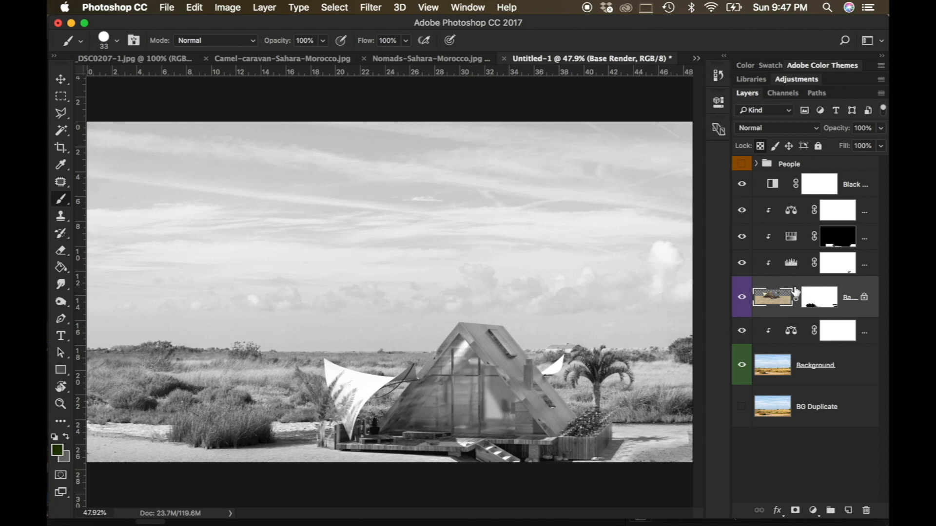
{"action": "double_click", "coordinate": [793, 266]}
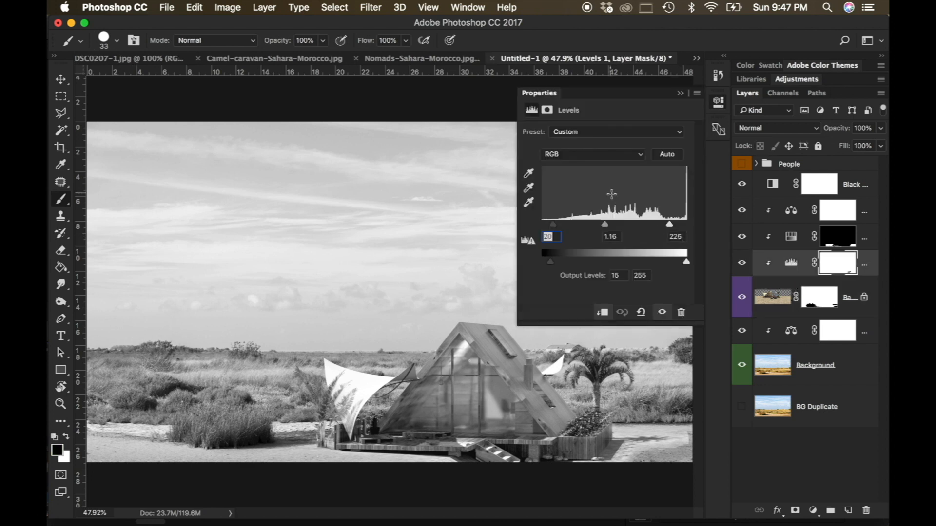
{"action": "left_click_drag", "start_coordinate": [605, 225], "coordinate": [616, 225]}
{"action": "left_click_drag", "start_coordinate": [616, 224], "coordinate": [611, 224]}
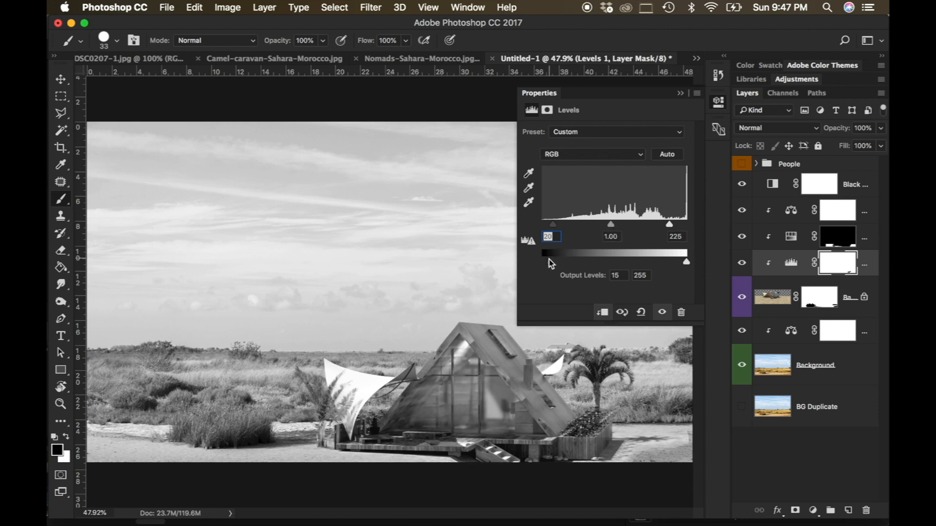
{"action": "left_click_drag", "start_coordinate": [686, 262], "coordinate": [679, 262]}
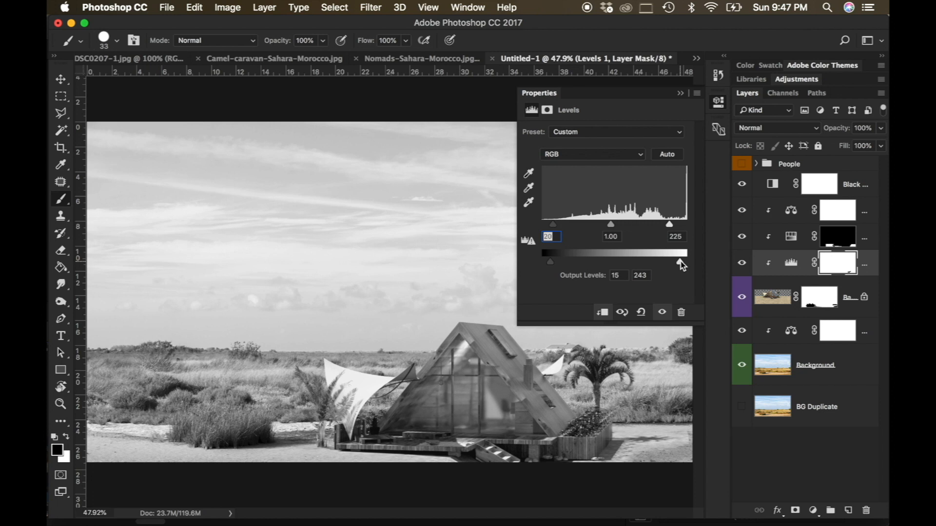
{"action": "left_click_drag", "start_coordinate": [681, 261], "coordinate": [682, 262]}
{"action": "left_click_drag", "start_coordinate": [552, 224], "coordinate": [547, 227]}
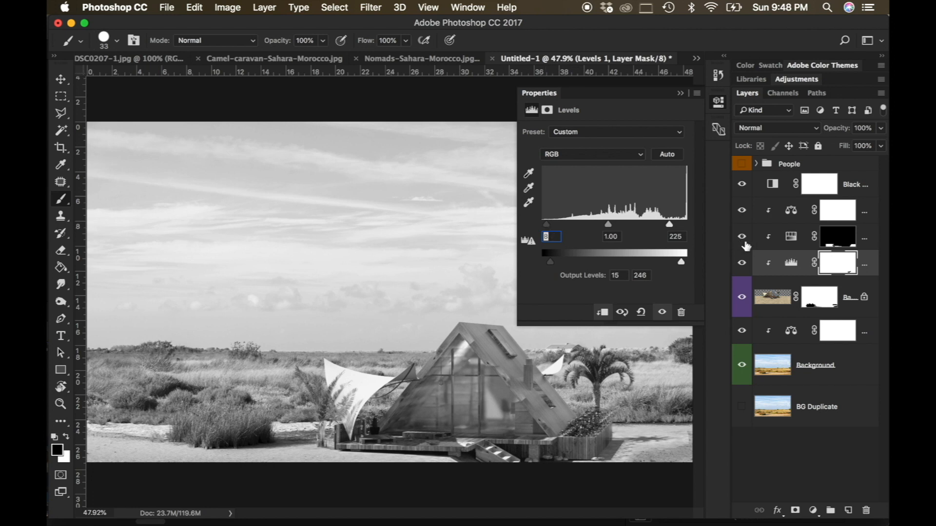
{"action": "left_click", "coordinate": [680, 93]}
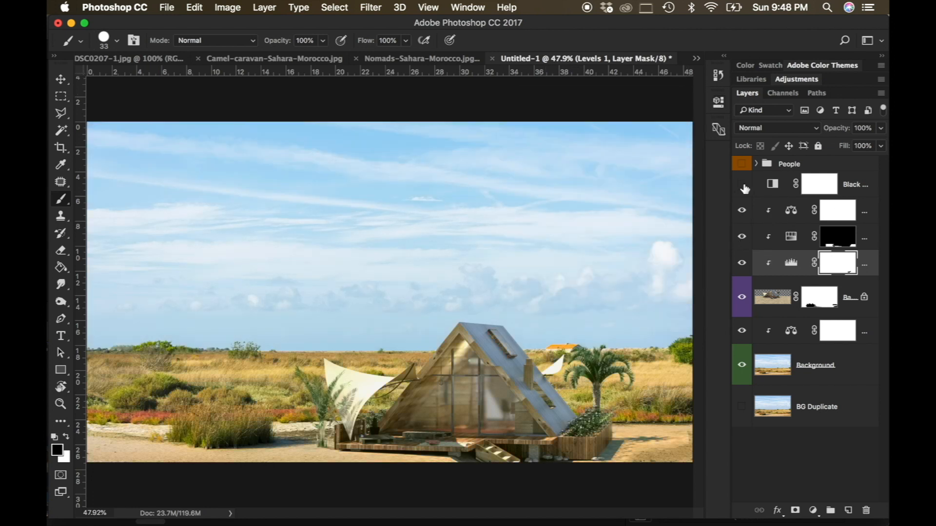
Step: Move the hidden Black & White adjustment layer above the People group
{"action": "left_click", "coordinate": [864, 183]}
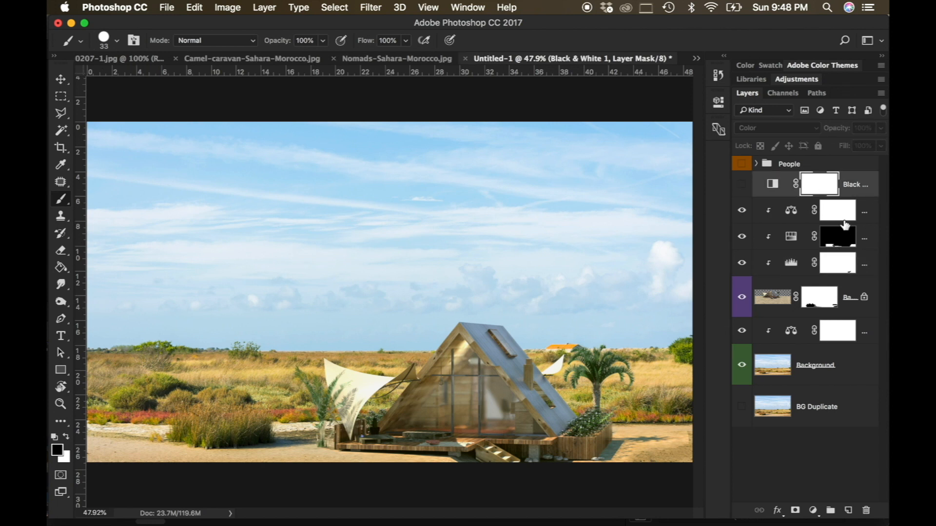
{"action": "left_click_drag", "start_coordinate": [863, 188], "coordinate": [861, 156]}
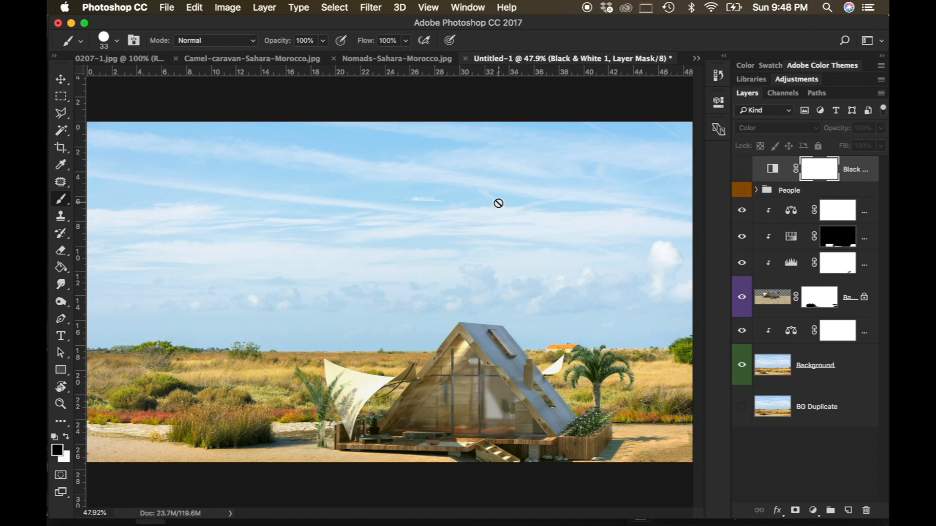
Step: Flip the whole canvas horizontally back and forth to check the composition
{"action": "key", "text": "alt+super+i"}
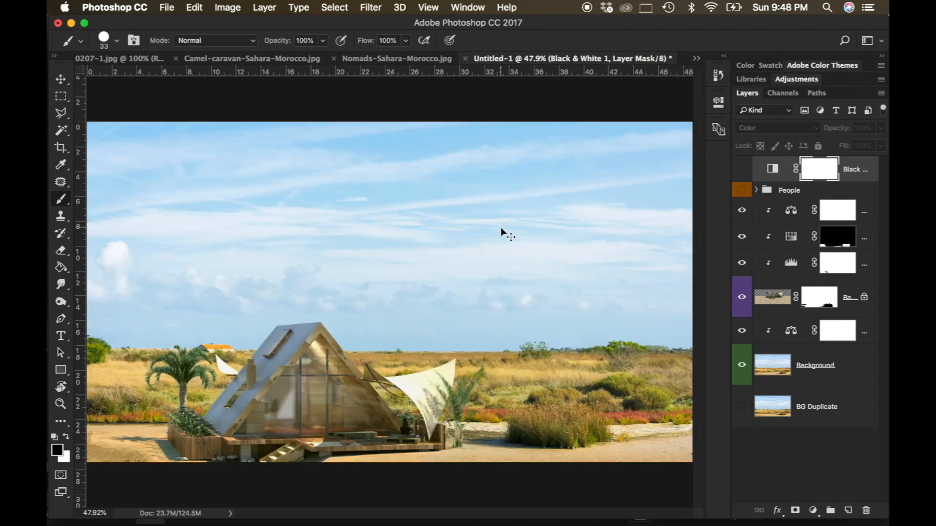
{"action": "key", "text": "alt+super+i"}
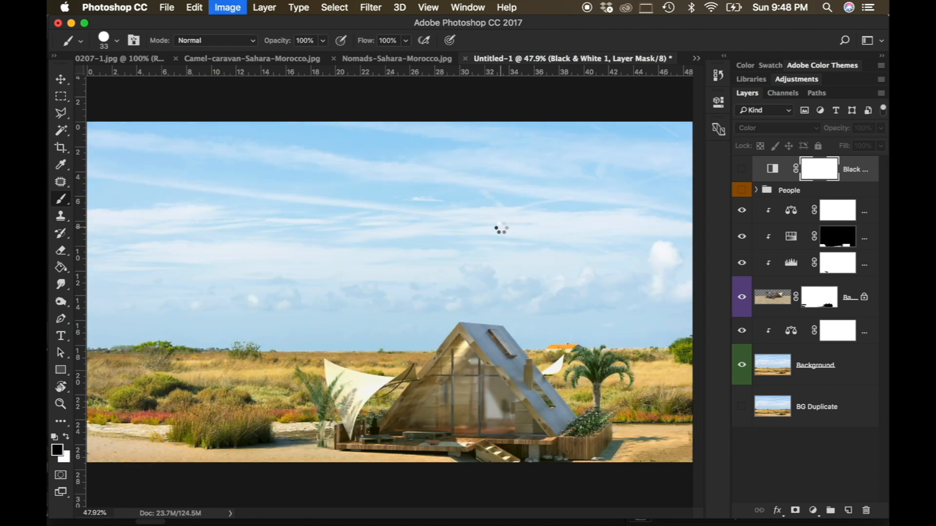
{"action": "key", "text": "alt+super+i"}
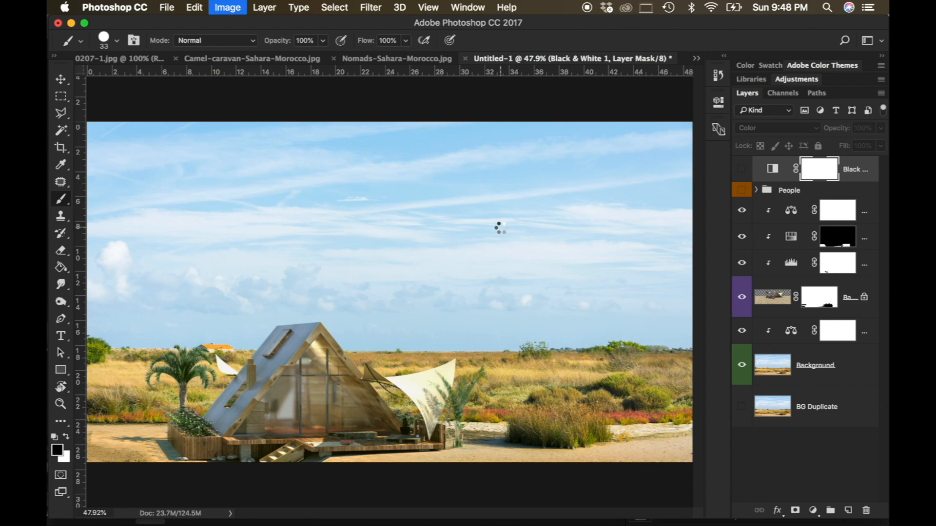
{"action": "key", "text": "r"}
{"action": "left_click_drag", "start_coordinate": [467, 224], "coordinate": [453, 209]}
{"action": "left_click_drag", "start_coordinate": [173, 41], "coordinate": [159, 40]}
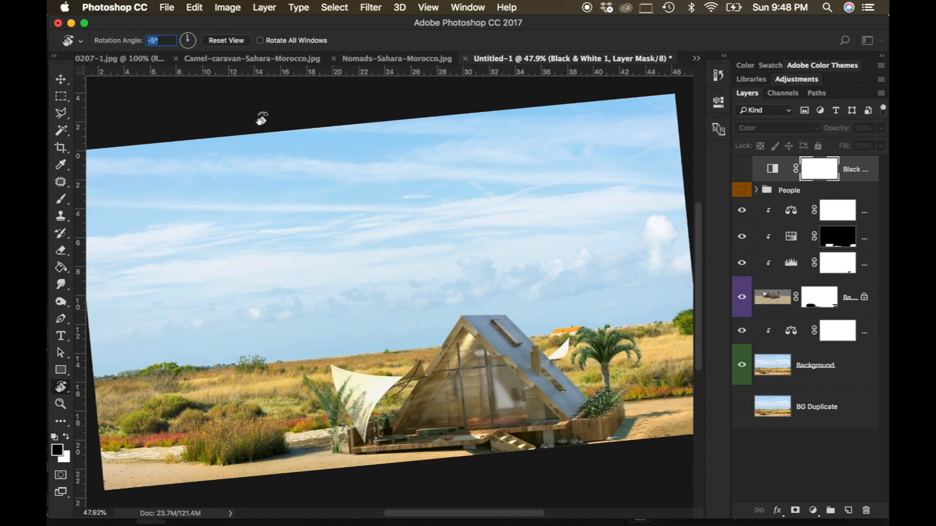
{"action": "type", "text": "0"}
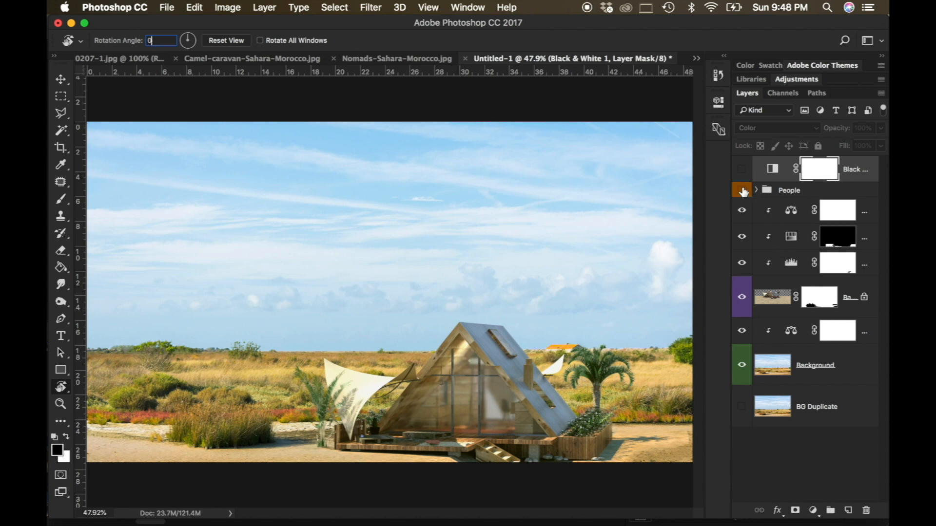
Step: Expand and show the People group, hiding Layer 1 and Layer 2 so only Layer 3's camel riders remain visible
{"action": "left_click", "coordinate": [758, 190]}
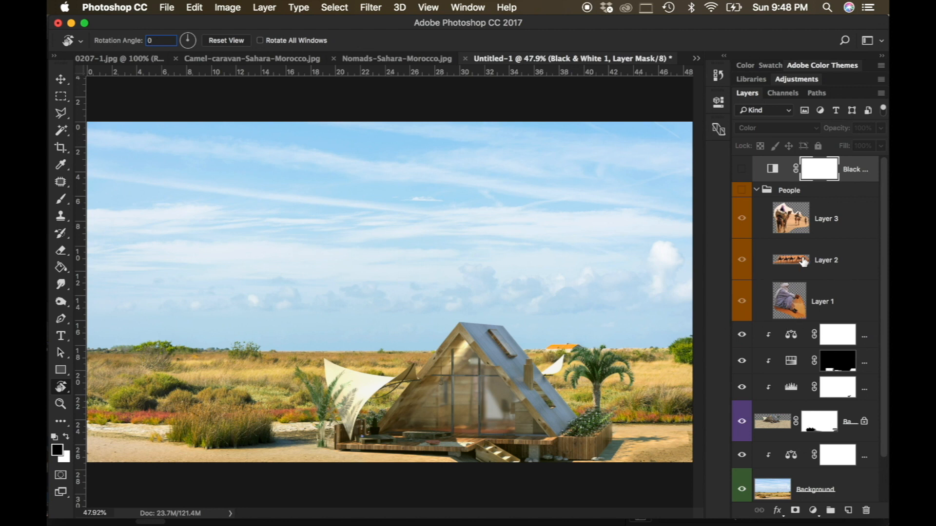
{"action": "left_click", "coordinate": [743, 190]}
{"action": "left_click", "coordinate": [742, 302]}
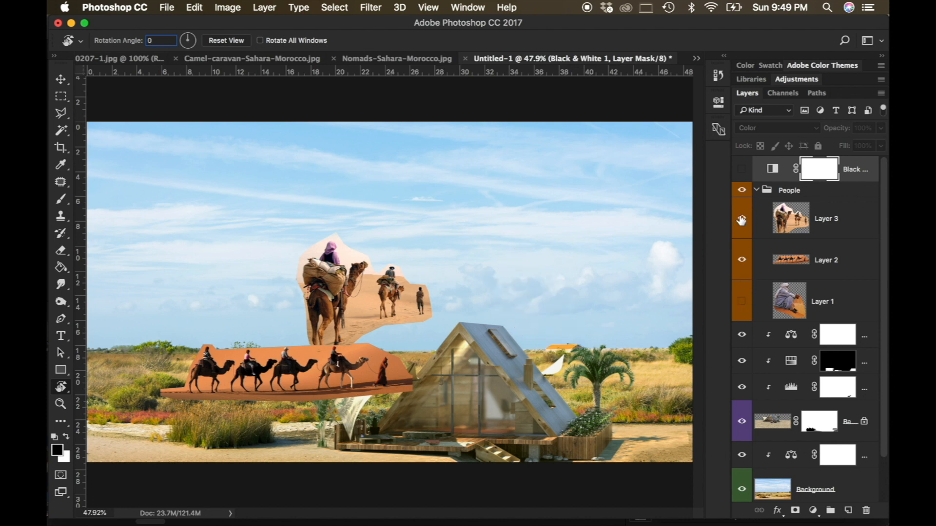
{"action": "left_click", "coordinate": [745, 263]}
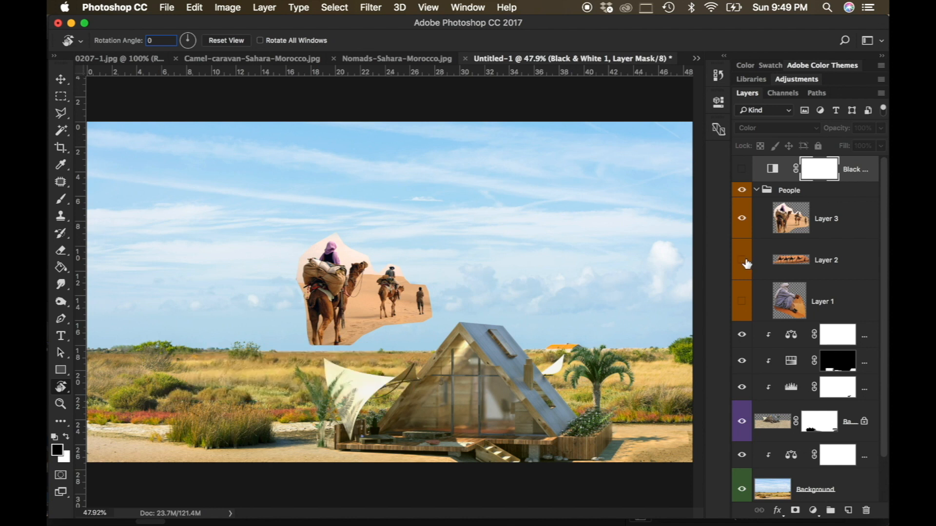
{"action": "left_click", "coordinate": [744, 262]}
{"action": "left_click", "coordinate": [744, 261]}
Step: Move the camel rider cut-out on Layer 3 into the image's lower-left corner
{"action": "left_click", "coordinate": [849, 219]}
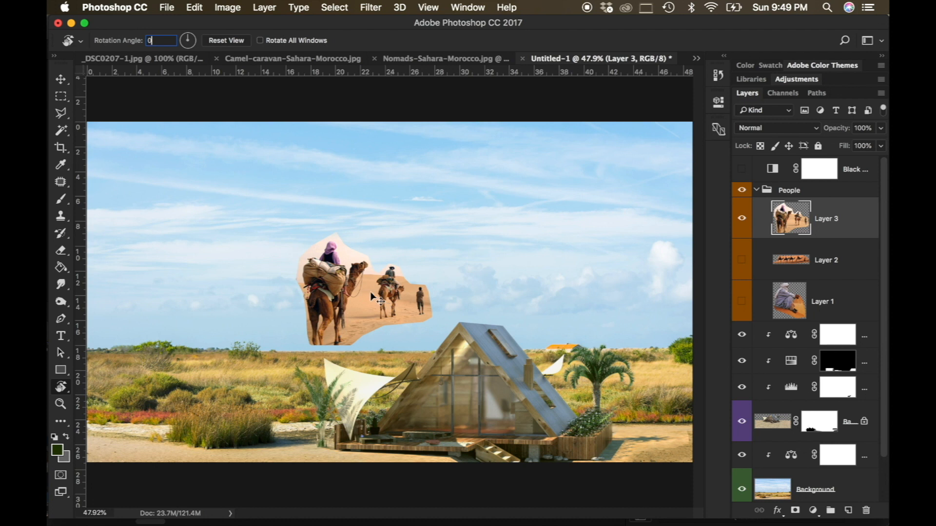
{"action": "left_click_drag", "start_coordinate": [337, 310], "coordinate": [156, 422]}
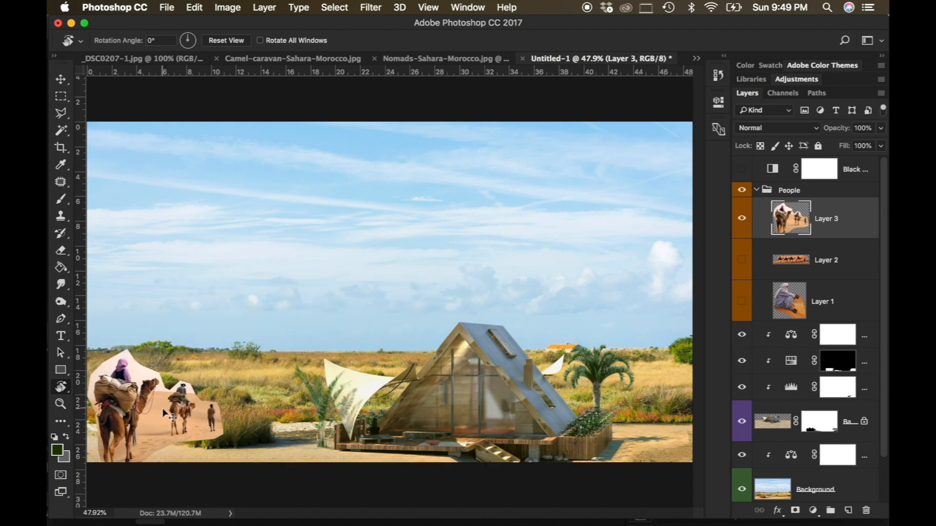
{"action": "key", "text": "ctrl+t"}
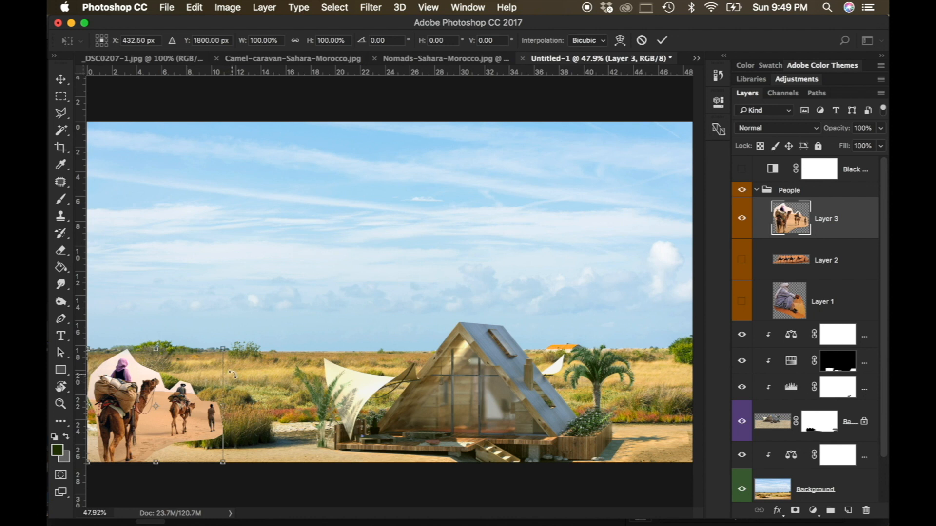
{"action": "left_click", "coordinate": [643, 41]}
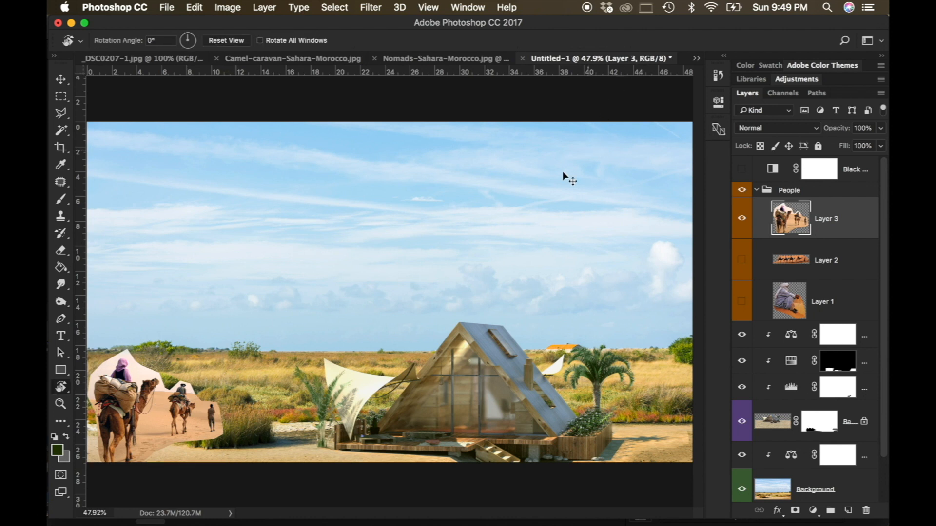
Step: Enlarge the camel rider cut-out proportionally and position it in the left foreground, reaching the house and running past the image's left edge
{"action": "key", "text": "super+t"}
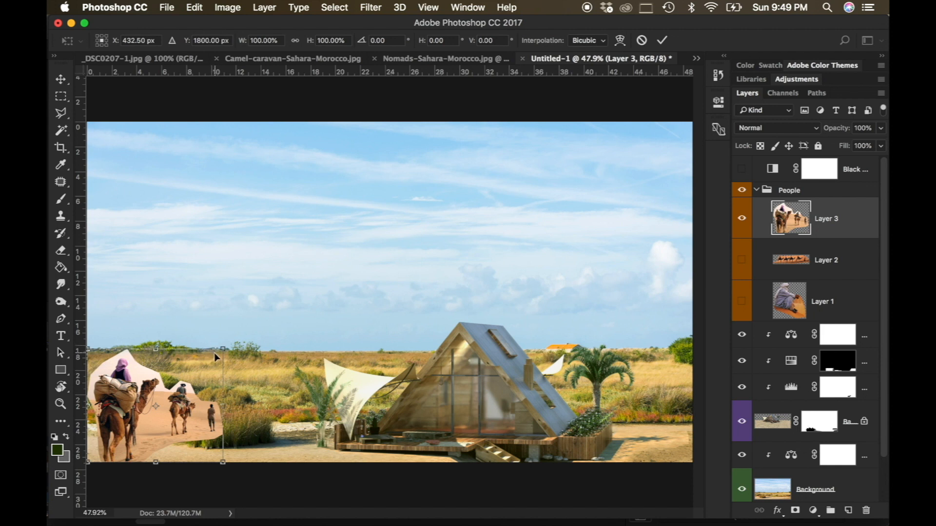
{"action": "left_click_drag", "start_coordinate": [227, 348], "coordinate": [337, 280]}
{"action": "left_click_drag", "start_coordinate": [268, 359], "coordinate": [251, 361]}
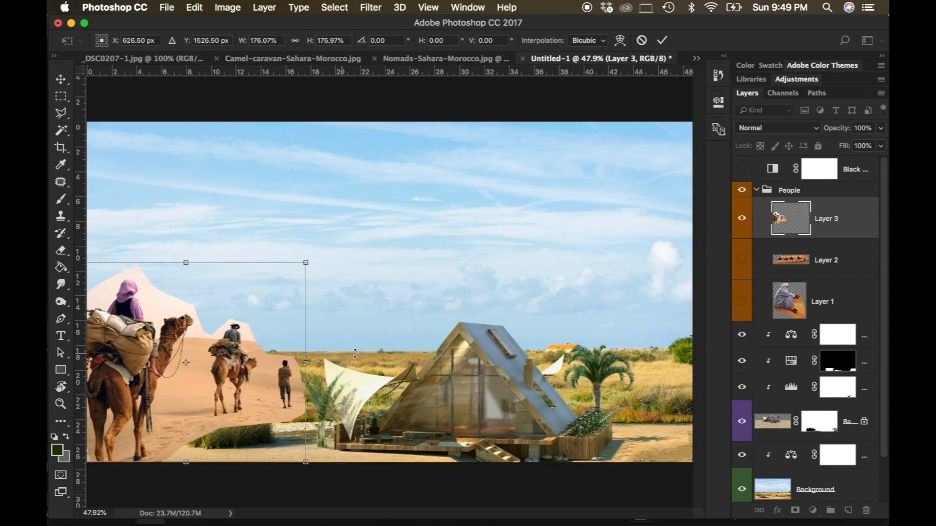
{"action": "left_click_drag", "start_coordinate": [262, 394], "coordinate": [262, 438]}
{"action": "left_click_drag", "start_coordinate": [306, 308], "coordinate": [465, 195]}
{"action": "left_click_drag", "start_coordinate": [369, 367], "coordinate": [328, 387]}
{"action": "key", "text": "Return"}
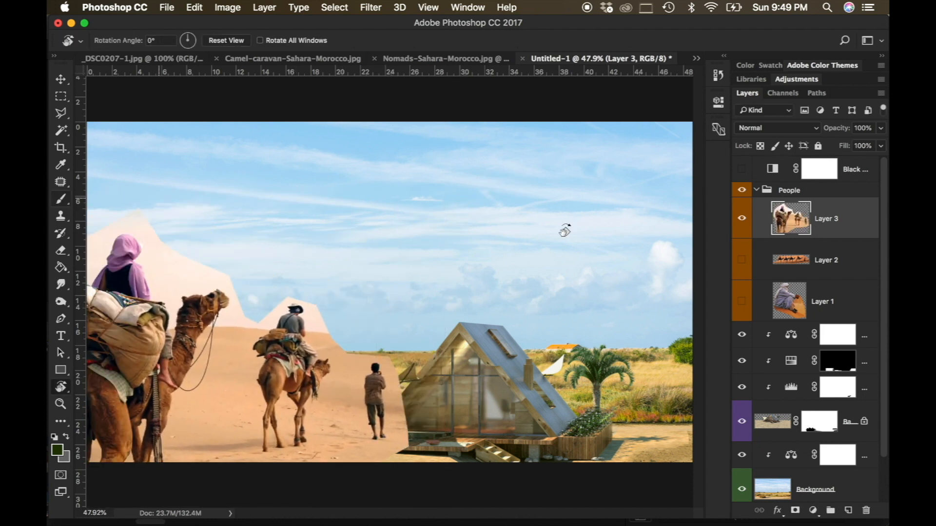
Step: Add a layer mask to the camel caravan layer and paint out the walking man and the sand beside the tent with a 108 px brush
{"action": "left_click", "coordinate": [794, 511]}
{"action": "left_click", "coordinate": [61, 200]}
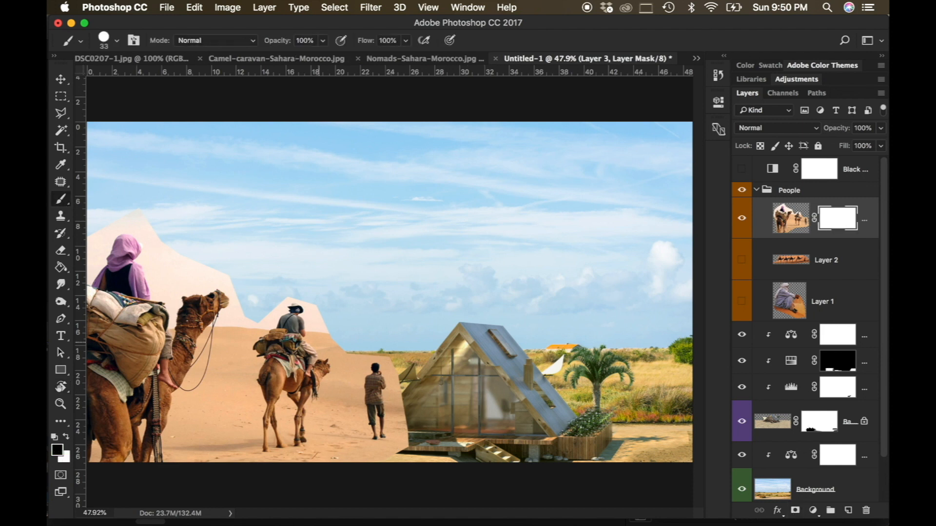
{"action": "right_click", "coordinate": [358, 360]}
{"action": "left_click_drag", "start_coordinate": [470, 354], "coordinate": [474, 358]}
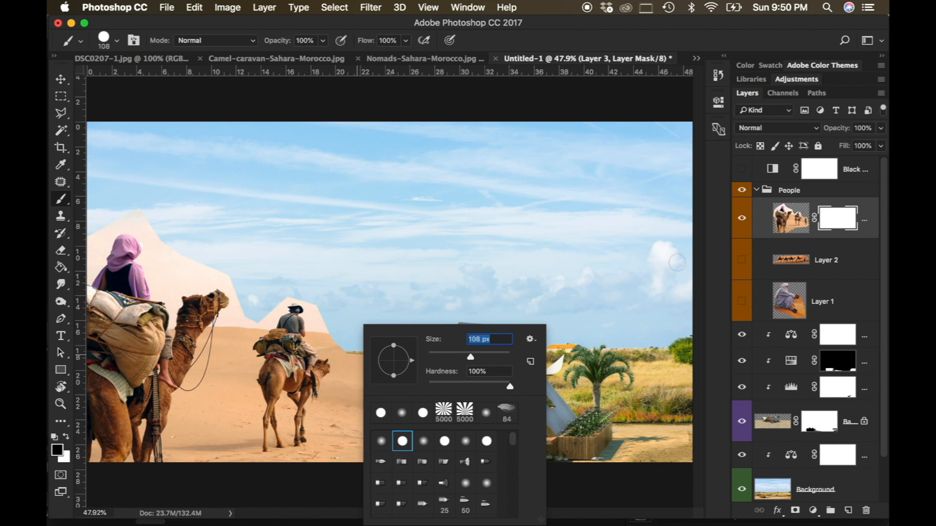
{"action": "left_click", "coordinate": [370, 281]}
{"action": "mouse_move", "coordinate": [359, 312]}
{"action": "left_mouse_down"}
{"action": "mouse_move", "coordinate": [400, 439]}
{"action": "mouse_move", "coordinate": [375, 438]}
{"action": "mouse_move", "coordinate": [358, 365]}
{"action": "left_mouse_up"}
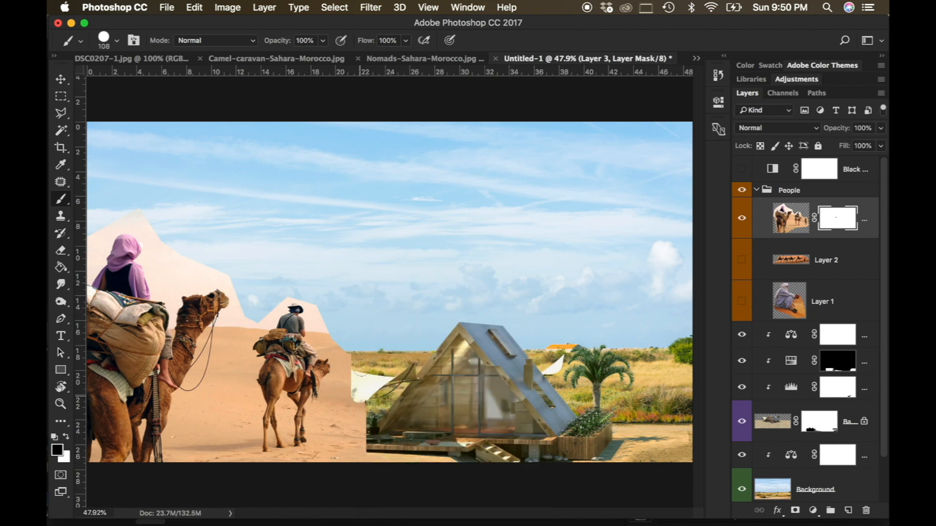
Step: Select the pale dune background behind both camel riders and paint it out on the layer mask
{"action": "left_click", "coordinate": [61, 130]}
{"action": "key", "text": "b"}
{"action": "mouse_move", "coordinate": [165, 251]}
{"action": "left_mouse_down"}
{"action": "mouse_move", "coordinate": [270, 319]}
{"action": "mouse_move", "coordinate": [317, 321]}
{"action": "left_mouse_up"}
Step: Select the sand around both camels with the Magic Wand at a tolerance of 18
{"action": "left_click", "coordinate": [61, 165]}
{"action": "left_click", "coordinate": [61, 130]}
{"action": "double_click", "coordinate": [355, 40]}
{"action": "type", "text": "18"}
{"action": "left_click", "coordinate": [234, 361]}
{"action": "left_click", "coordinate": [324, 345], "text": "shift"}
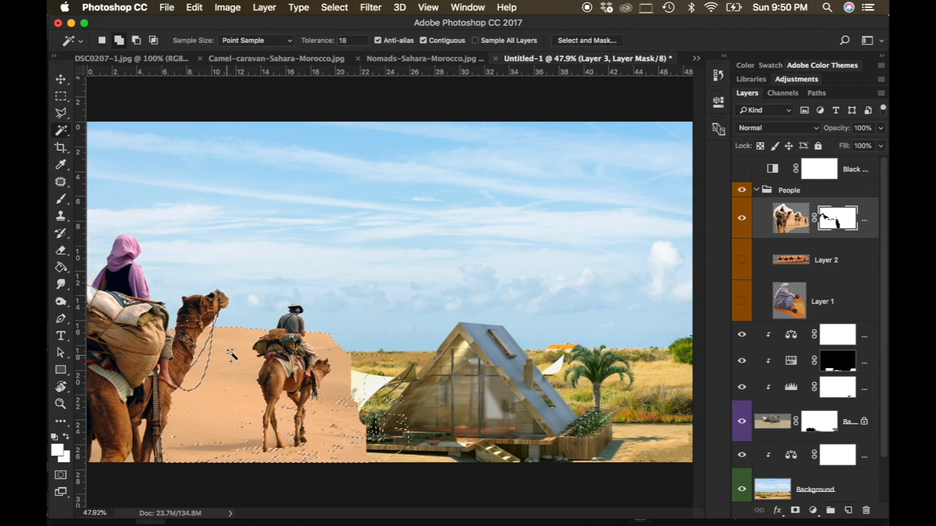
{"action": "left_click", "coordinate": [201, 363], "text": "shift"}
Step: Paint the selected sand between and around the camels out of the layer mask in black
{"action": "key", "text": "b"}
{"action": "right_click", "coordinate": [261, 324]}
{"action": "left_click", "coordinate": [57, 450]}
{"action": "left_click", "coordinate": [298, 324]}
{"action": "left_click", "coordinate": [614, 147]}
{"action": "left_click_drag", "start_coordinate": [214, 370], "coordinate": [342, 422]}
{"action": "left_click_drag", "start_coordinate": [375, 390], "coordinate": [302, 446]}
Step: Clean up the mask around the camels' legs with a 43 px brush and undo the last stroke
{"action": "left_click", "coordinate": [61, 130]}
{"action": "left_click", "coordinate": [61, 199]}
{"action": "left_click", "coordinate": [285, 437]}
{"action": "right_click", "coordinate": [399, 419]}
{"action": "double_click", "coordinate": [522, 338]}
{"action": "type", "text": "43"}
{"action": "left_click", "coordinate": [66, 437]}
{"action": "left_click_drag", "start_coordinate": [209, 380], "coordinate": [246, 441]}
{"action": "key", "text": "super+z"}
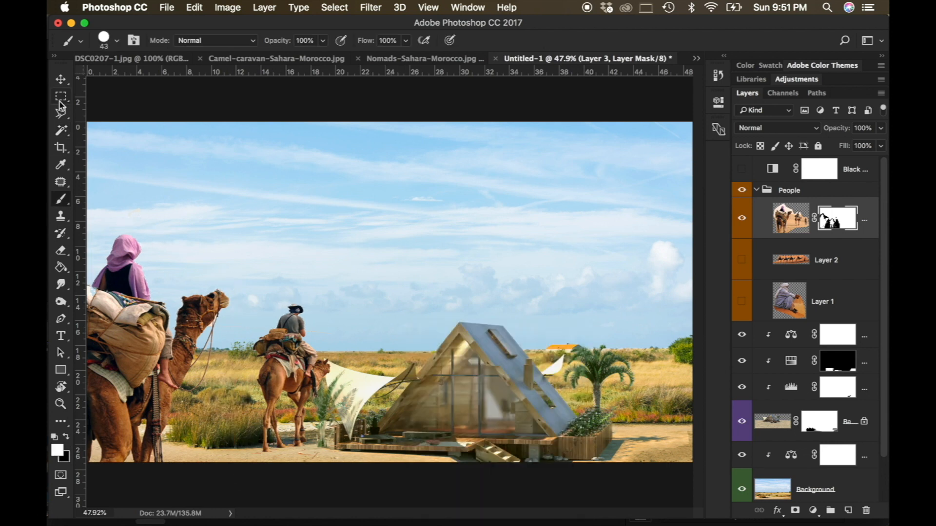
Step: Scale down the camel caravan layer, flip it horizontally and place it over the right side of the scene
{"action": "key", "text": "super+t"}
{"action": "left_click_drag", "start_coordinate": [282, 362], "coordinate": [312, 402]}
{"action": "left_click_drag", "start_coordinate": [437, 247], "coordinate": [390, 285]}
{"action": "left_click_drag", "start_coordinate": [339, 419], "coordinate": [319, 404]}
{"action": "mouse_move", "coordinate": [329, 337]}
{"action": "left_mouse_down"}
{"action": "mouse_move", "coordinate": [339, 334]}
{"action": "mouse_move", "coordinate": [325, 330]}
{"action": "left_mouse_up"}
{"action": "right_click", "coordinate": [305, 421]}
{"action": "left_click", "coordinate": [341, 496]}
{"action": "left_click_drag", "start_coordinate": [292, 396], "coordinate": [649, 423]}
{"action": "key", "text": "Return"}
Step: Duplicate the camel caravan layer and transform the copy so the small camel rider stands on the path left of the tent
{"action": "left_click", "coordinate": [790, 218]}
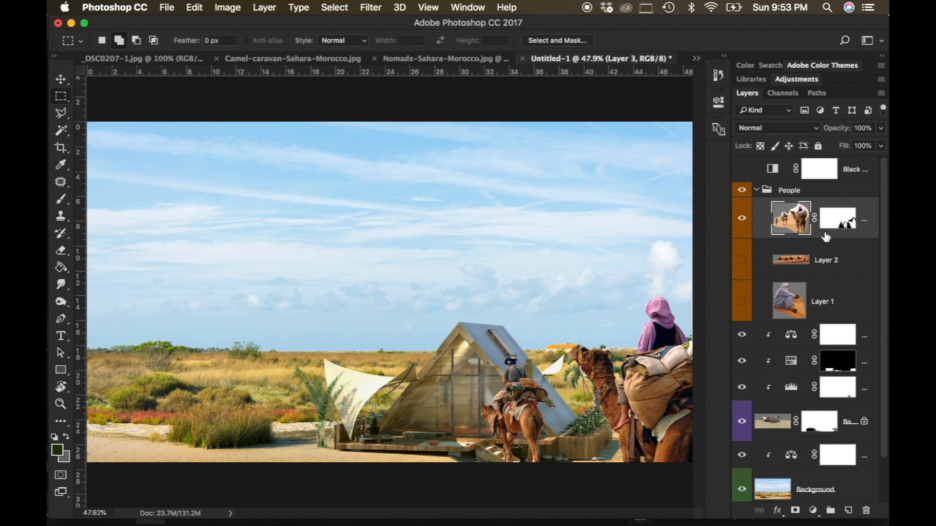
{"action": "left_click_drag", "start_coordinate": [826, 238], "coordinate": [829, 246]}
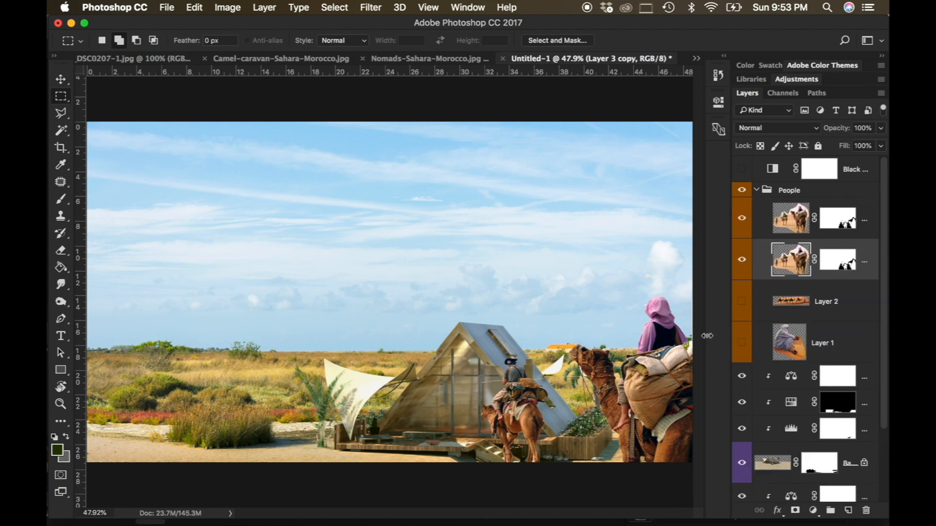
{"action": "key", "text": "super+t"}
{"action": "left_click_drag", "start_coordinate": [609, 393], "coordinate": [315, 372]}
{"action": "right_click", "coordinate": [316, 372]}
{"action": "left_click", "coordinate": [363, 499]}
{"action": "left_click_drag", "start_coordinate": [328, 408], "coordinate": [409, 398]}
{"action": "right_click", "coordinate": [185, 380]}
{"action": "left_click", "coordinate": [205, 499]}
{"action": "key", "text": "Return"}
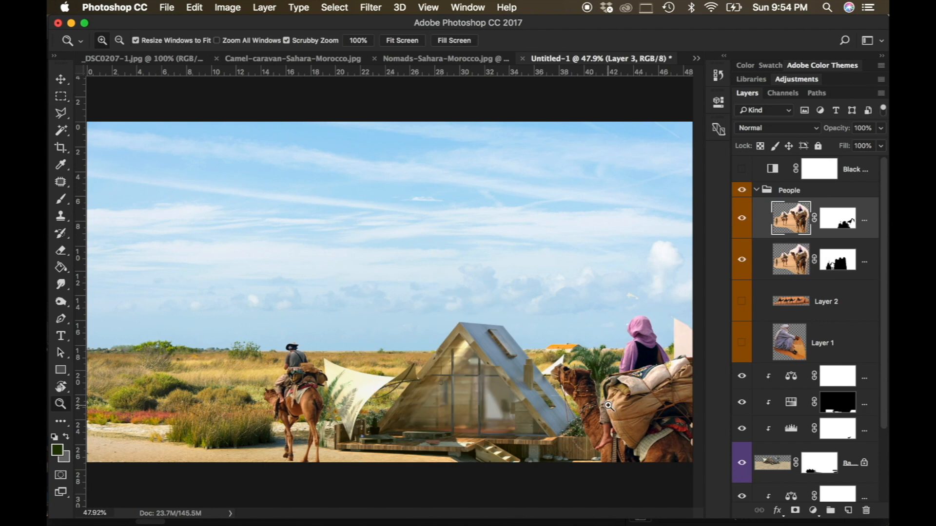
Step: Try to paint along the rope hanging from the large camel's neck with a brown sampled from the image
{"action": "left_click_drag", "start_coordinate": [608, 405], "coordinate": [629, 377]}
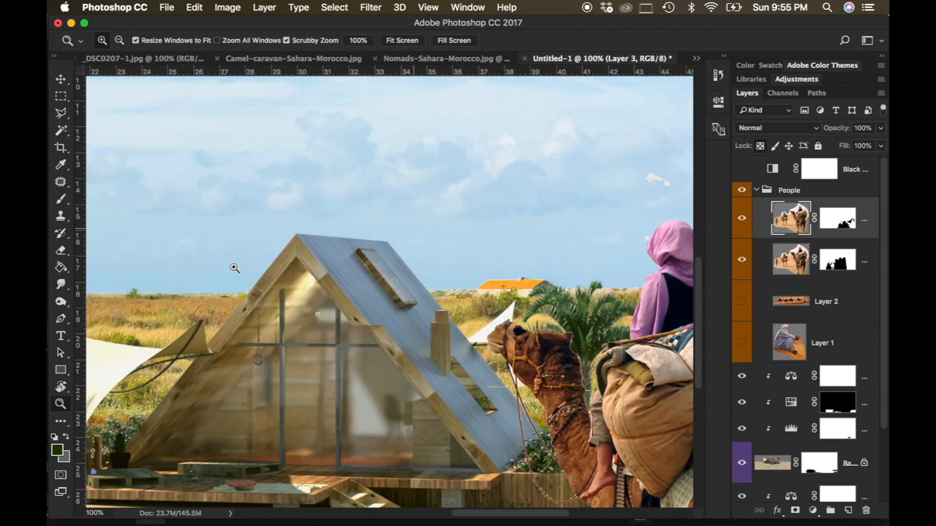
{"action": "left_click", "coordinate": [63, 166]}
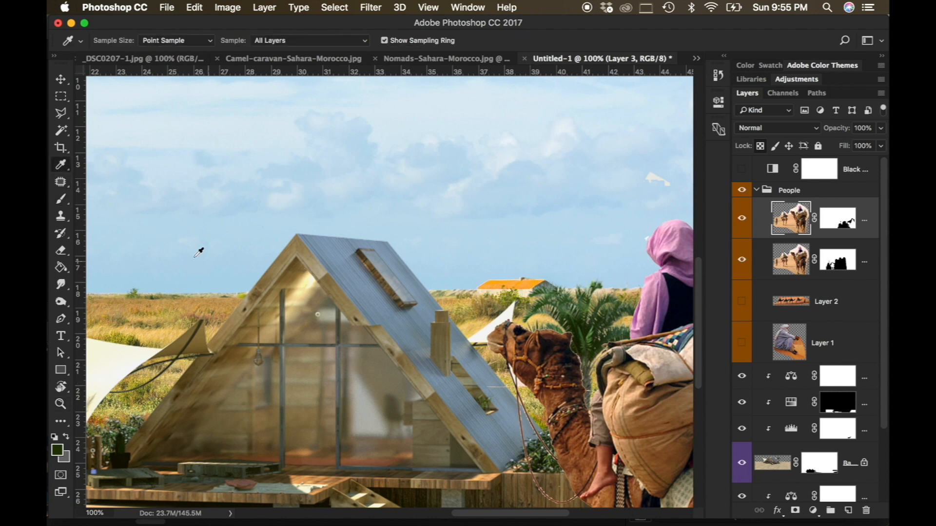
{"action": "left_click", "coordinate": [61, 216]}
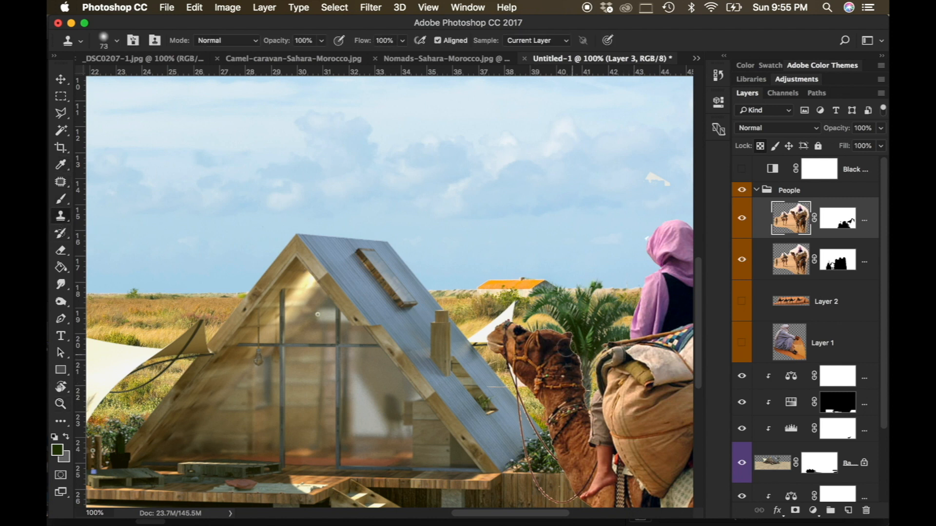
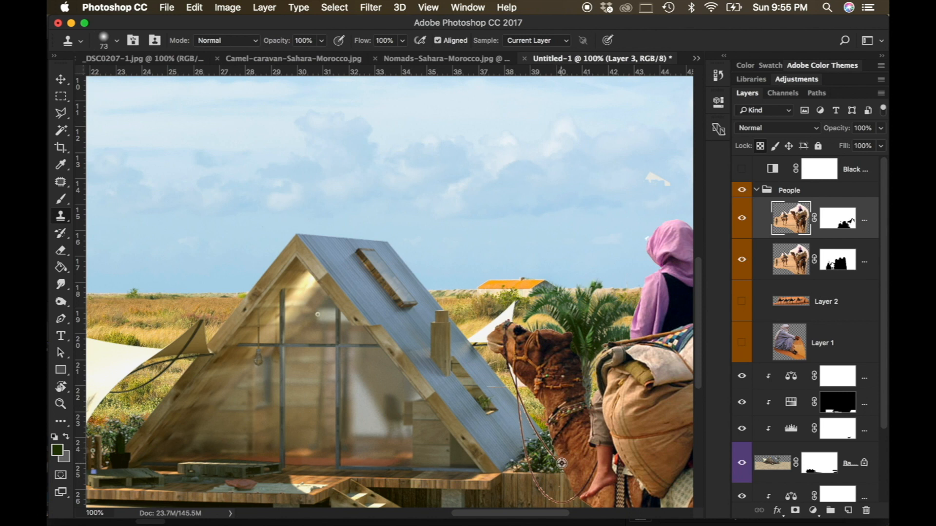
{"action": "key", "text": "i"}
{"action": "left_click", "coordinate": [536, 431]}
{"action": "left_click", "coordinate": [60, 200]}
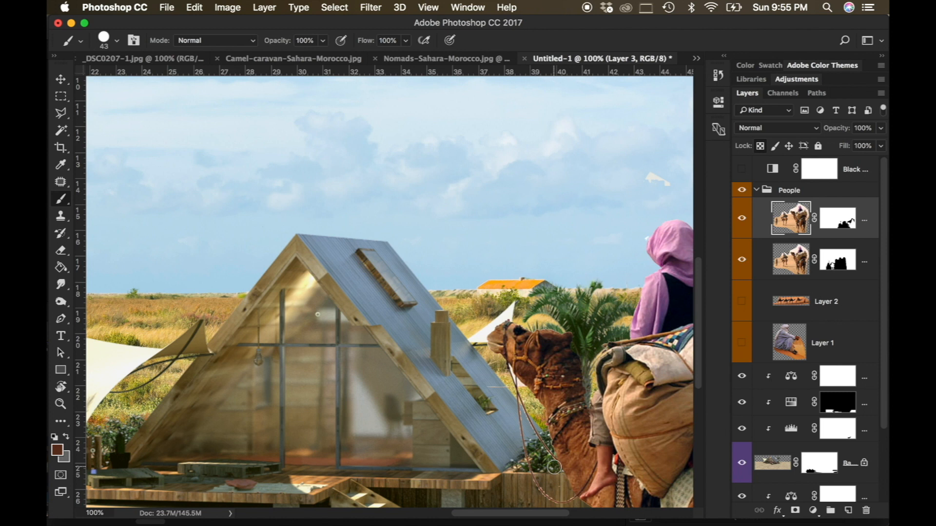
{"action": "key", "text": "super+z"}
{"action": "mouse_move", "coordinate": [535, 438]}
{"action": "left_mouse_down"}
{"action": "mouse_move", "coordinate": [517, 392]}
{"action": "mouse_move", "coordinate": [528, 474]}
{"action": "mouse_move", "coordinate": [570, 504]}
{"action": "left_mouse_up"}
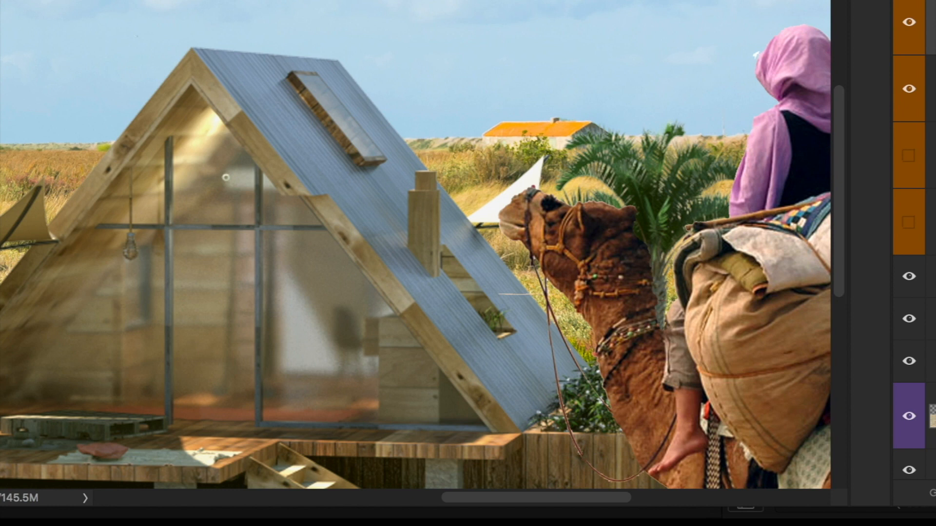
Step: Mask out the hanging rope loop, the stray patch in the sky and the pale leftover behind the woman with a 70 px brush
{"action": "left_click_drag", "start_coordinate": [668, 261], "coordinate": [673, 299]}
{"action": "right_click", "coordinate": [655, 177]}
{"action": "left_click", "coordinate": [753, 206]}
{"action": "left_click_drag", "start_coordinate": [647, 179], "coordinate": [655, 172]}
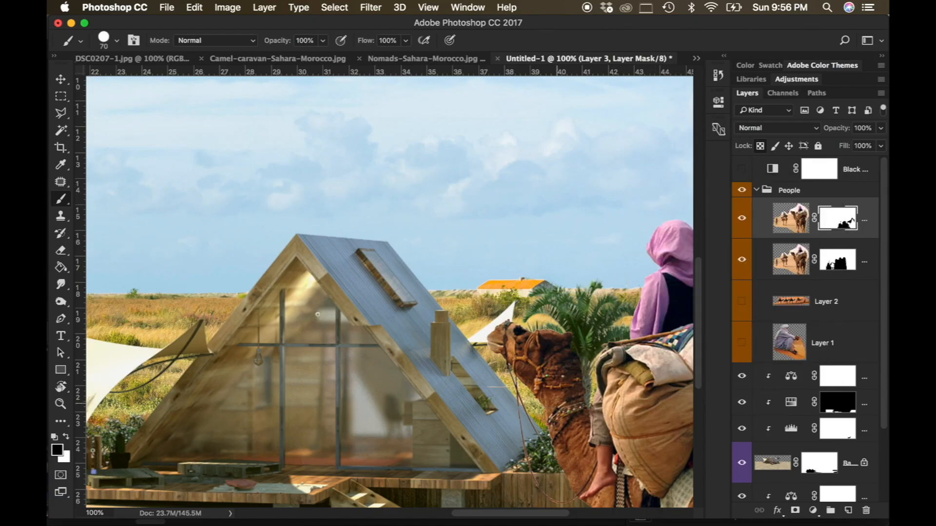
{"action": "key", "text": "z"}
{"action": "left_click", "coordinate": [400, 40]}
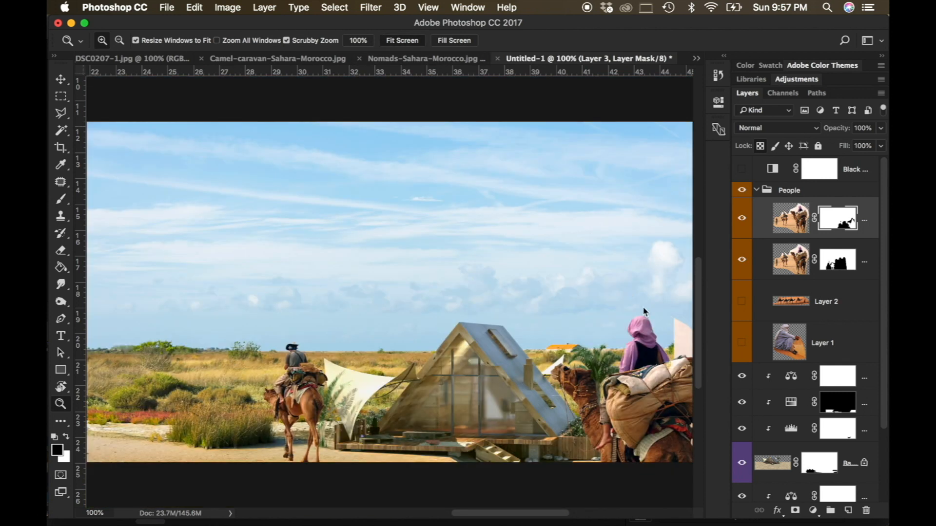
{"action": "left_click", "coordinate": [61, 198]}
{"action": "mouse_move", "coordinate": [676, 337]}
{"action": "left_mouse_down"}
{"action": "mouse_move", "coordinate": [678, 356]}
{"action": "mouse_move", "coordinate": [696, 357]}
{"action": "mouse_move", "coordinate": [685, 331]}
{"action": "left_mouse_up"}
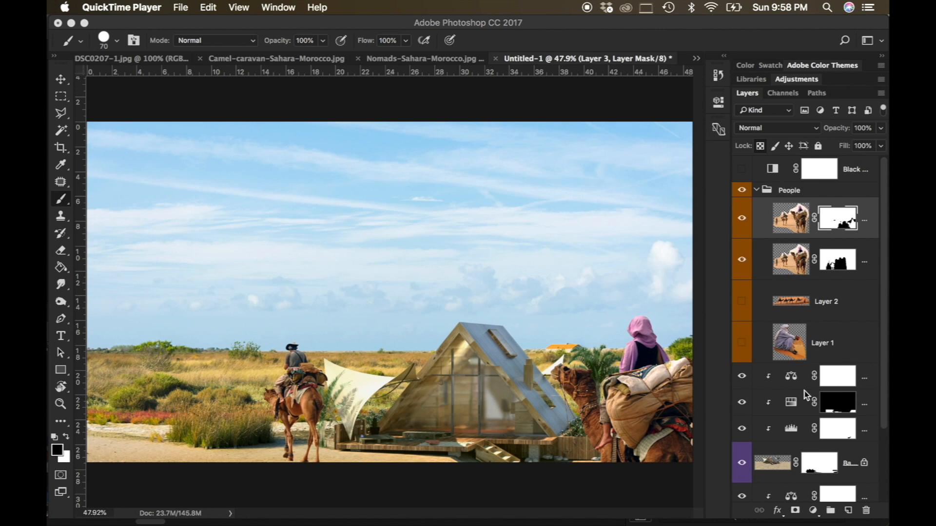
Step: Add a Color Balance adjustment layer and clip it to the large camel rider's layer
{"action": "left_click", "coordinate": [812, 512]}
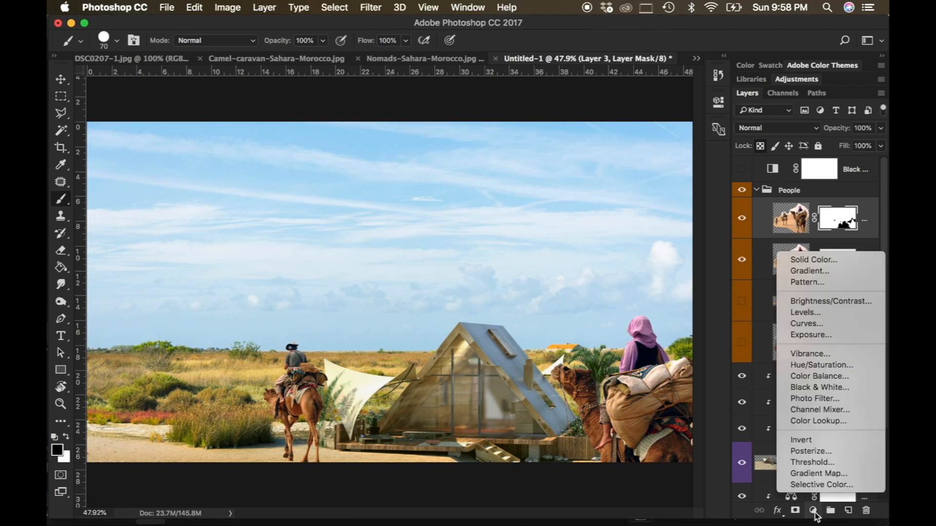
{"action": "left_click", "coordinate": [817, 379]}
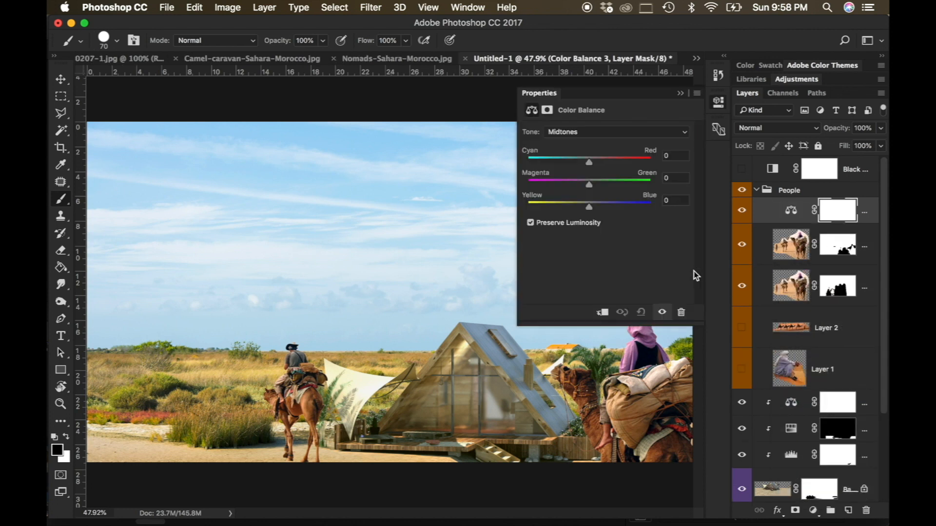
{"action": "mouse_move", "coordinate": [591, 164]}
{"action": "left_mouse_down"}
{"action": "mouse_move", "coordinate": [571, 166]}
{"action": "mouse_move", "coordinate": [590, 167]}
{"action": "left_mouse_up"}
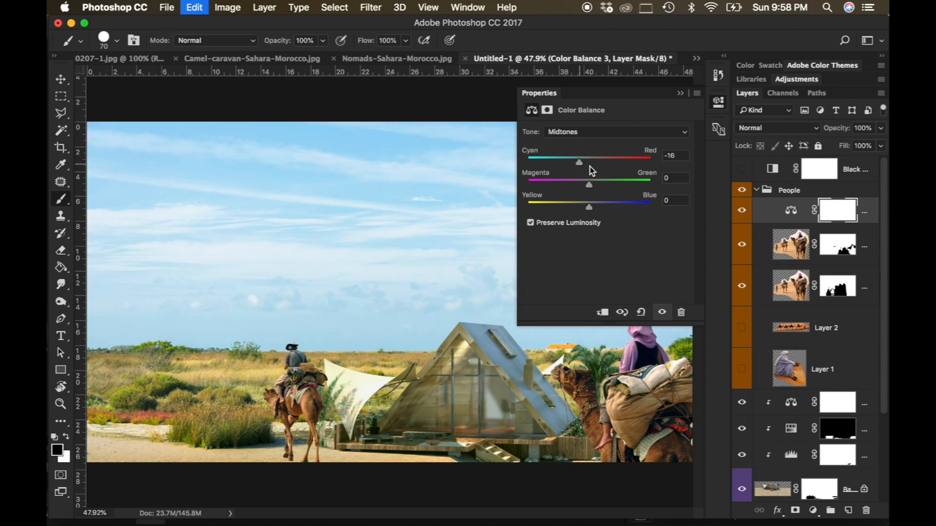
{"action": "left_click", "coordinate": [795, 220], "text": "alt"}
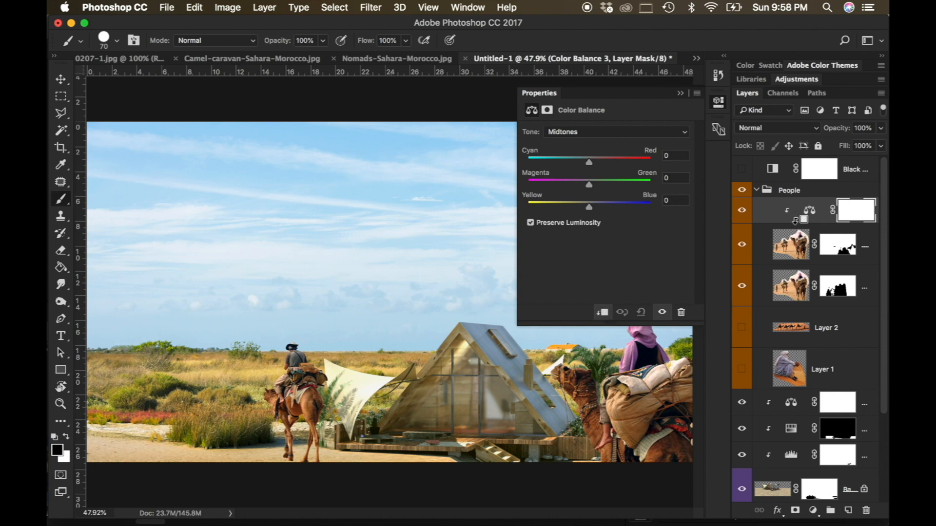
Step: Set the midtones' Cyan–Red balance to +3, then shift the shadows toward cyan with Magenta–Green at +3
{"action": "mouse_move", "coordinate": [590, 165]}
{"action": "left_mouse_down"}
{"action": "mouse_move", "coordinate": [603, 165]}
{"action": "mouse_move", "coordinate": [592, 167]}
{"action": "left_mouse_up"}
{"action": "left_click", "coordinate": [592, 133]}
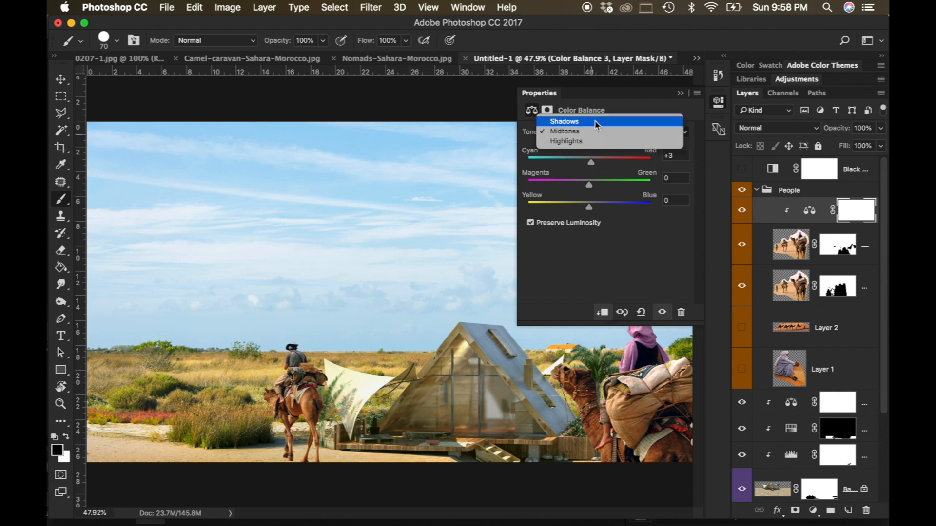
{"action": "left_click", "coordinate": [596, 122]}
{"action": "left_click_drag", "start_coordinate": [584, 163], "coordinate": [571, 171]}
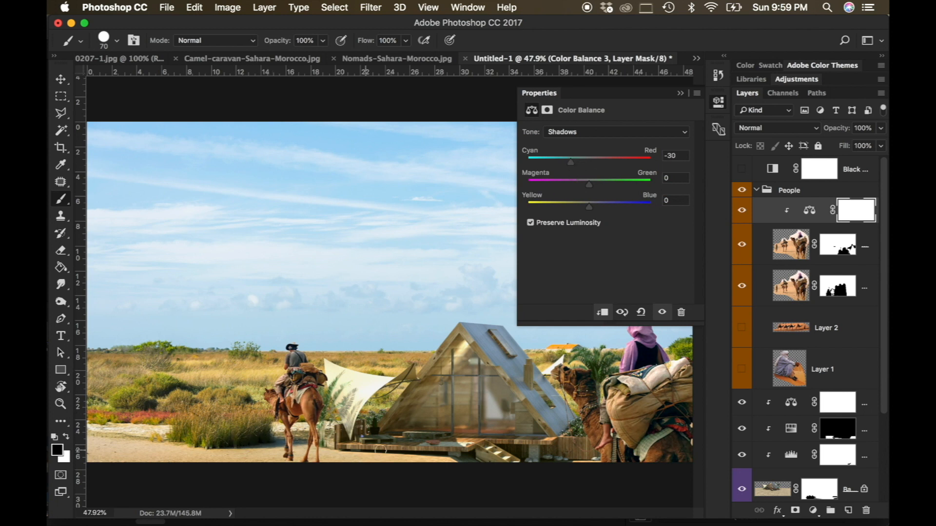
{"action": "left_click_drag", "start_coordinate": [568, 162], "coordinate": [574, 163]}
{"action": "left_click_drag", "start_coordinate": [589, 186], "coordinate": [578, 165]}
Step: Set the midtones' color balance to -10 Cyan–Red and -3 Magenta–Green
{"action": "left_click", "coordinate": [592, 135]}
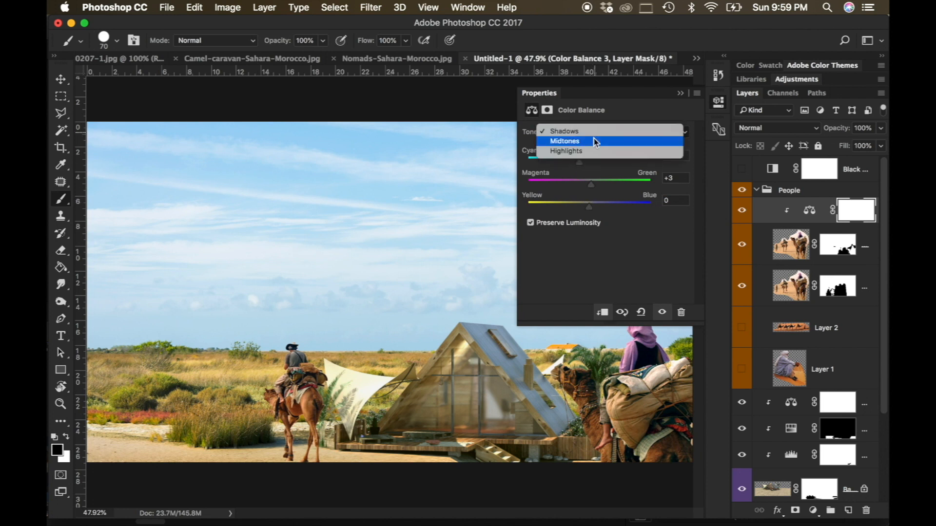
{"action": "left_click", "coordinate": [592, 140]}
{"action": "left_click_drag", "start_coordinate": [593, 163], "coordinate": [598, 184]}
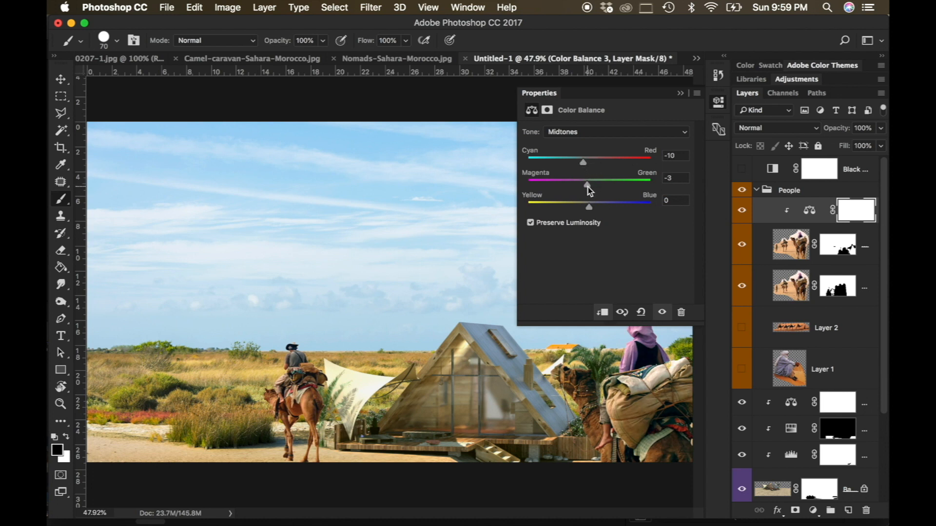
{"action": "mouse_move", "coordinate": [589, 211]}
{"action": "left_mouse_down"}
{"action": "mouse_move", "coordinate": [597, 207]}
{"action": "mouse_move", "coordinate": [588, 209]}
{"action": "left_mouse_up"}
Step: Set the highlights' color balance to -17 Cyan–Red, +3 Magenta–Green and -16 Yellow–Blue
{"action": "left_click", "coordinate": [604, 133]}
{"action": "left_click", "coordinate": [603, 143]}
{"action": "left_click_drag", "start_coordinate": [589, 163], "coordinate": [579, 163]}
{"action": "left_click_drag", "start_coordinate": [591, 185], "coordinate": [593, 184]}
{"action": "left_click_drag", "start_coordinate": [589, 207], "coordinate": [593, 207]}
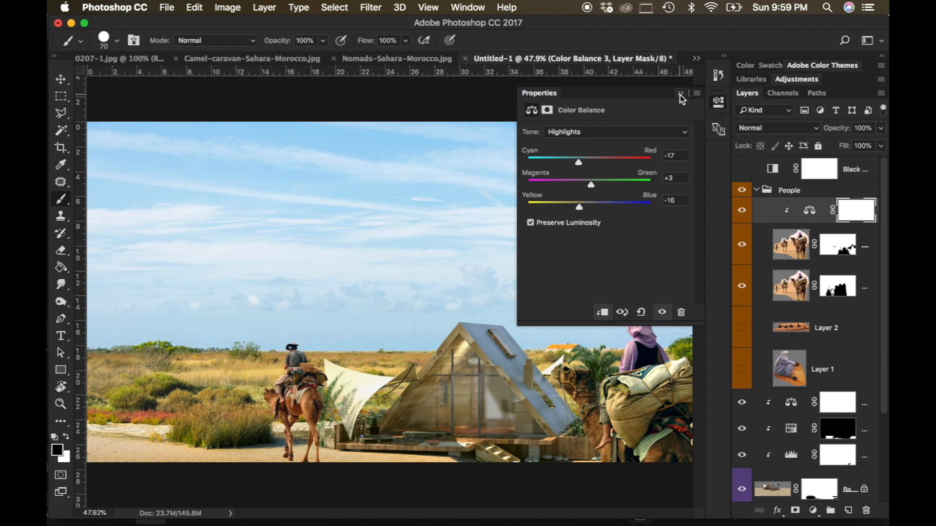
{"action": "left_click", "coordinate": [680, 94]}
Step: Add a Color Balance adjustment clipped to the small camel rider's layer and shift its midtones toward green
{"action": "left_click", "coordinate": [791, 285]}
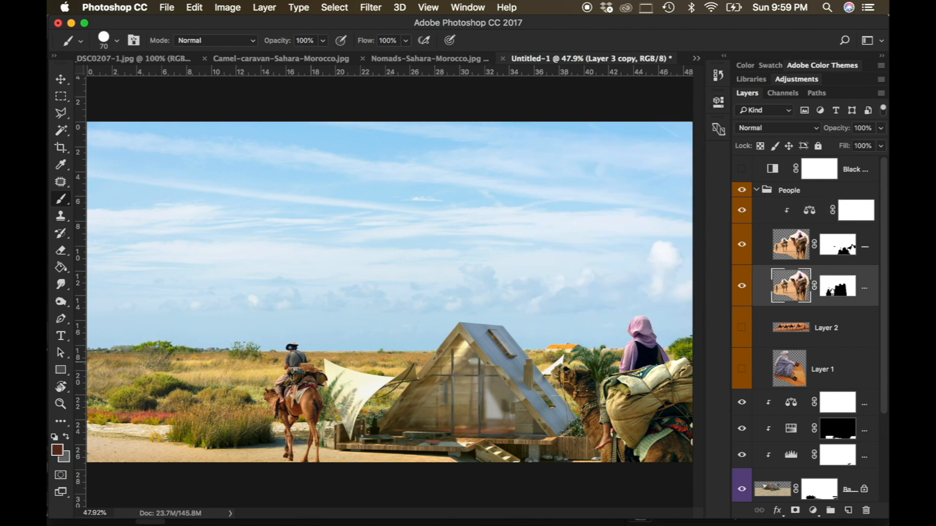
{"action": "left_click", "coordinate": [812, 510]}
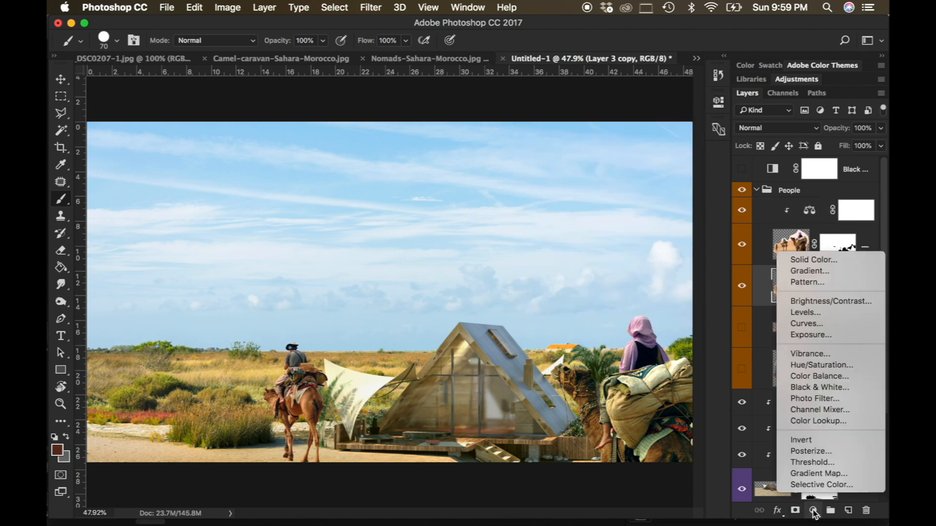
{"action": "left_click", "coordinate": [823, 376]}
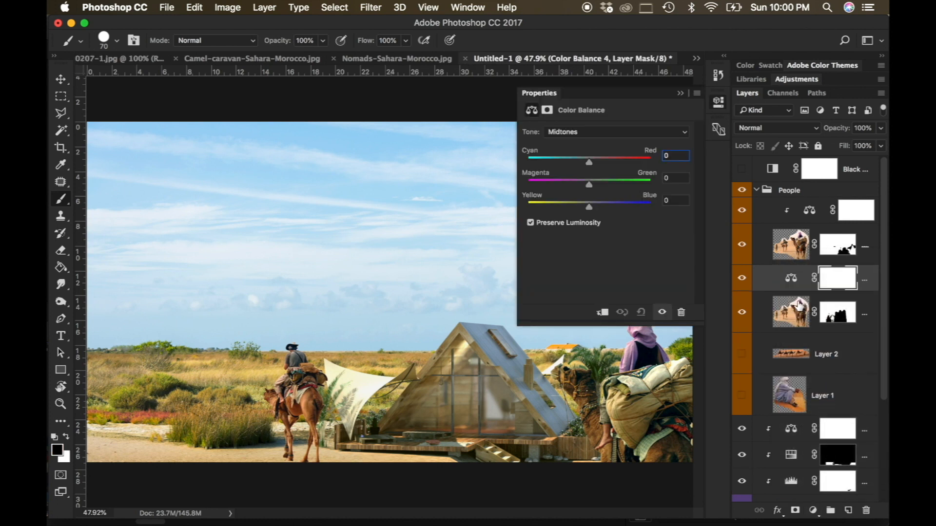
{"action": "left_click", "coordinate": [793, 292], "text": "alt"}
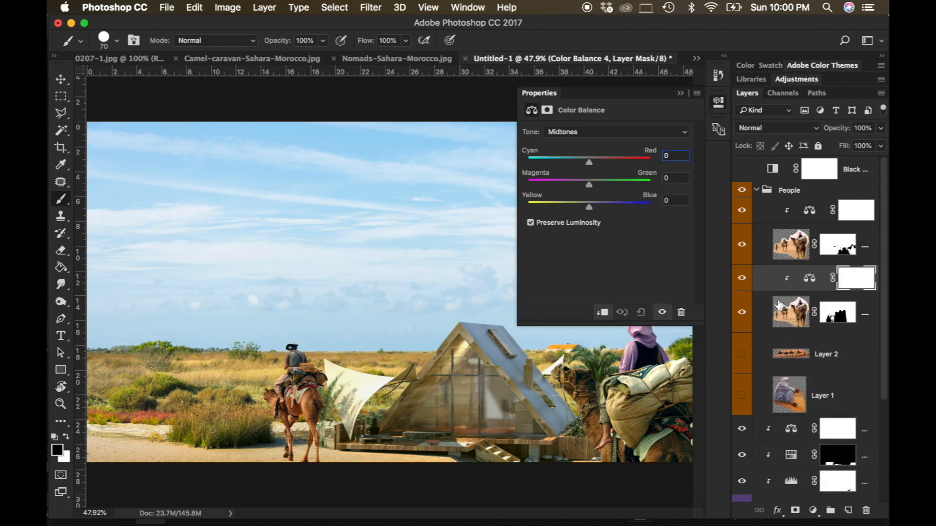
{"action": "left_click_drag", "start_coordinate": [590, 166], "coordinate": [602, 189]}
{"action": "left_click", "coordinate": [681, 94]}
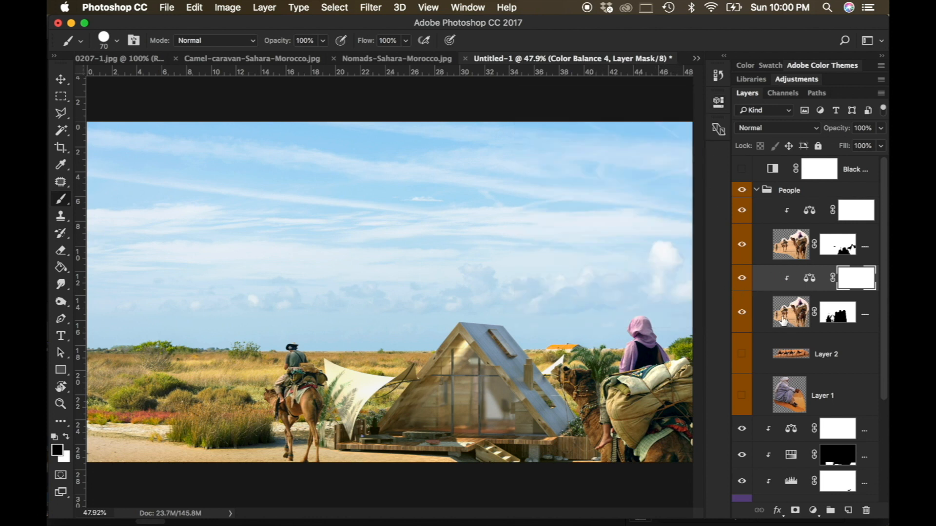
Step: Show the Black & White check layer and add a Levels adjustment clipped to the large camel rider's layer
{"action": "left_click", "coordinate": [742, 169]}
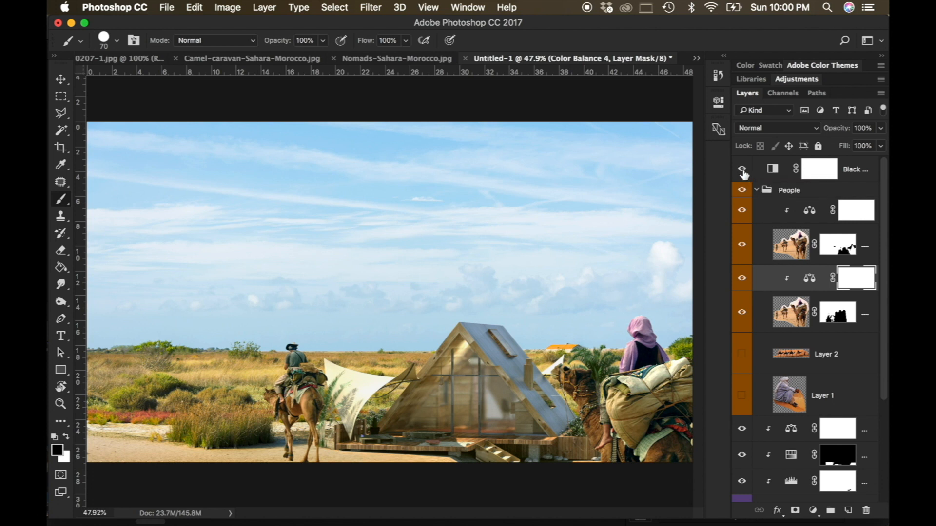
{"action": "left_click", "coordinate": [852, 171]}
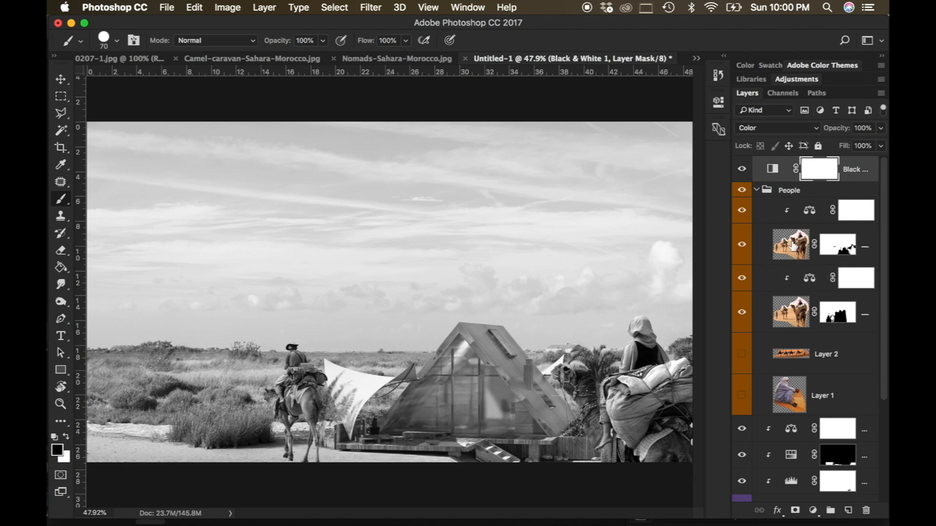
{"action": "left_click", "coordinate": [791, 251]}
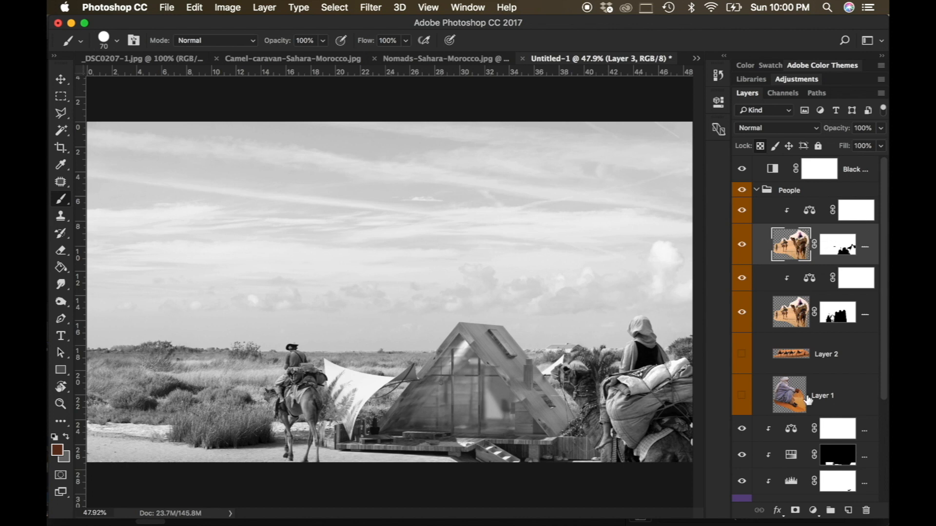
{"action": "left_click", "coordinate": [811, 512]}
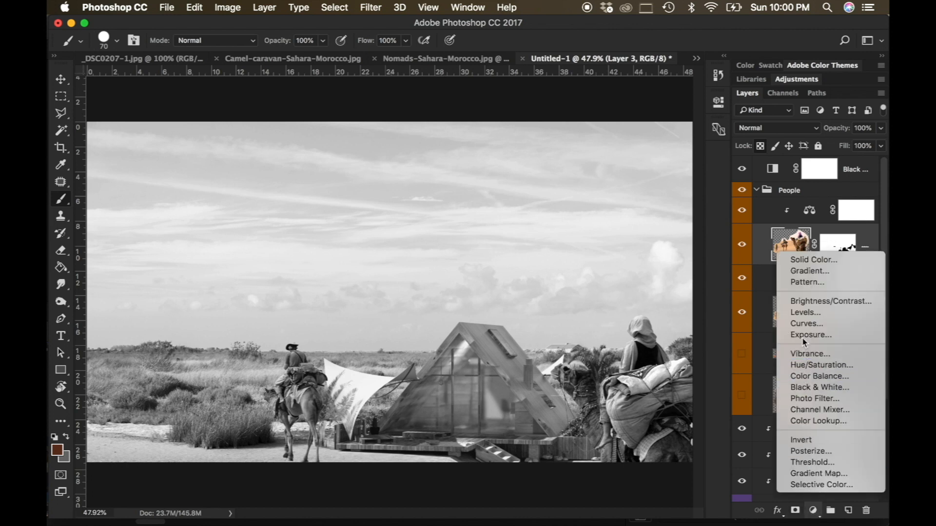
{"action": "left_click", "coordinate": [812, 312]}
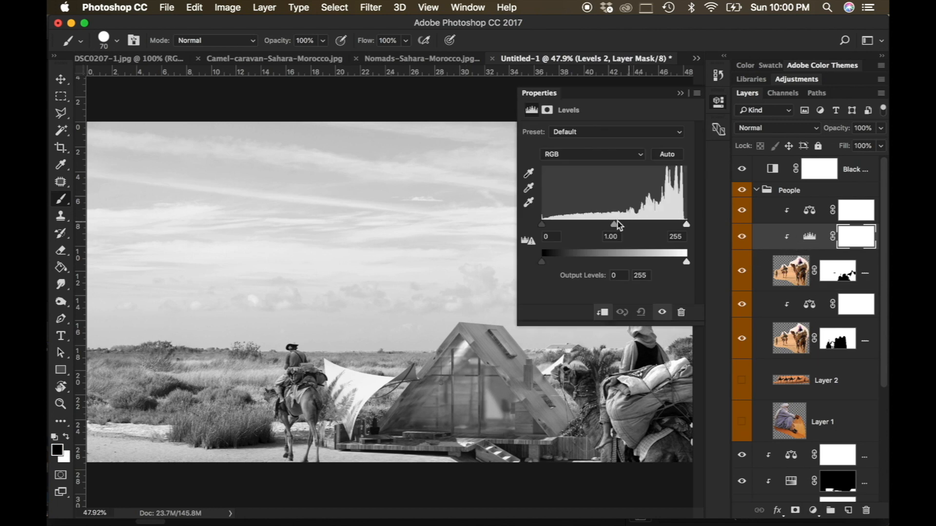
Step: Set the large rider's Levels to black input 9, midtone 0.83, white input 236 and white output 241
{"action": "mouse_move", "coordinate": [542, 224]}
{"action": "left_mouse_down"}
{"action": "mouse_move", "coordinate": [566, 225]}
{"action": "mouse_move", "coordinate": [556, 224]}
{"action": "left_mouse_up"}
{"action": "left_click_drag", "start_coordinate": [612, 227], "coordinate": [631, 231]}
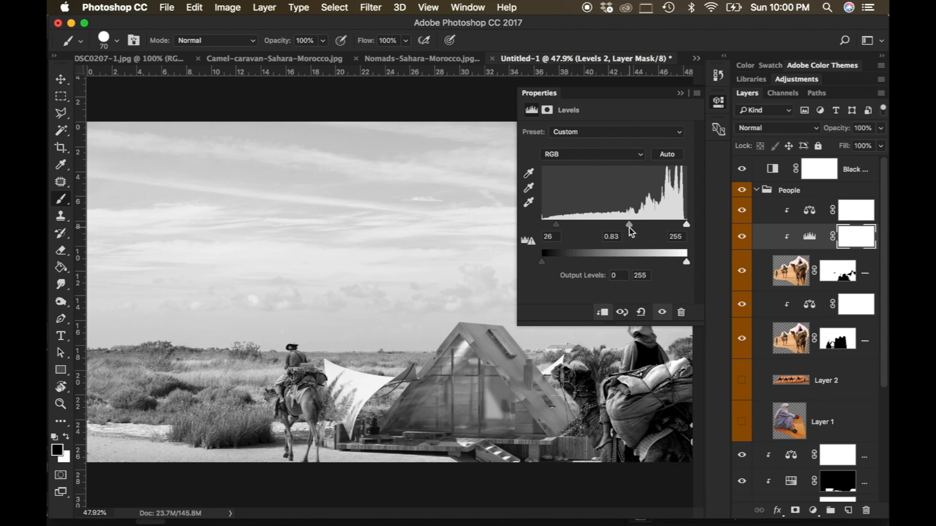
{"action": "left_click_drag", "start_coordinate": [556, 225], "coordinate": [546, 226]}
{"action": "left_click_drag", "start_coordinate": [685, 225], "coordinate": [676, 229]}
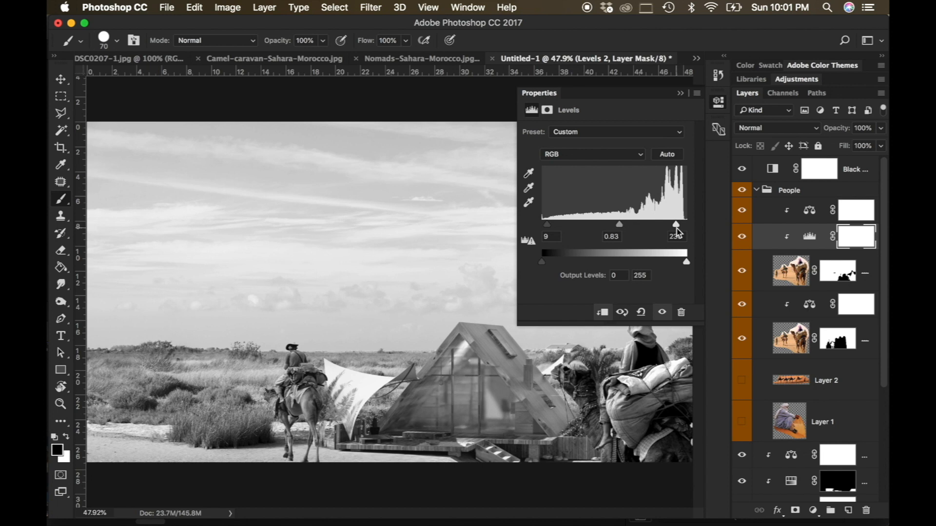
{"action": "left_click_drag", "start_coordinate": [685, 264], "coordinate": [679, 265]}
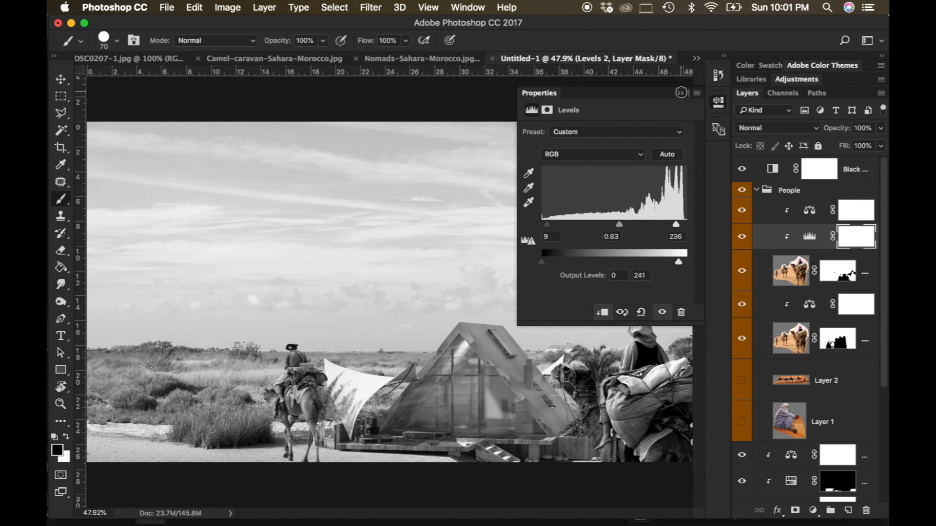
{"action": "left_click", "coordinate": [680, 93]}
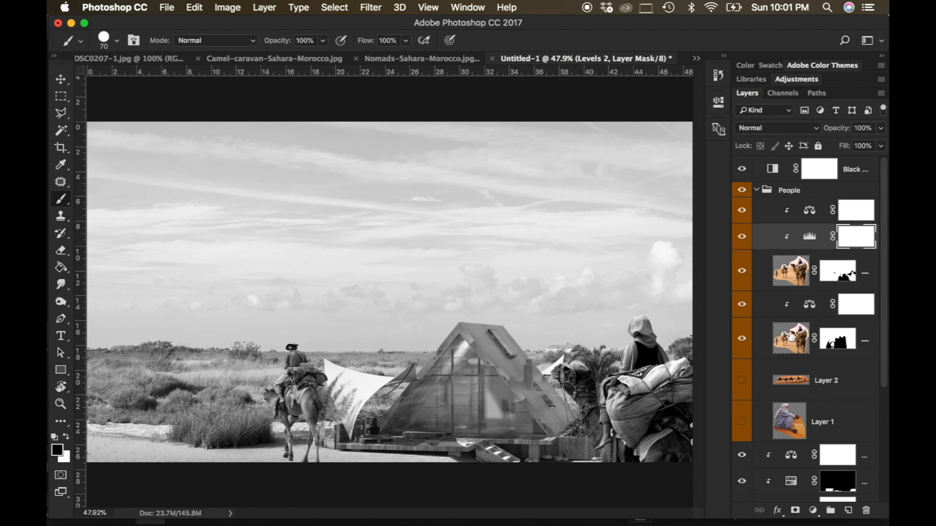
Step: Add a Levels adjustment clipped to the small camel rider's layer with black input 16 and midtone 1.46
{"action": "left_click", "coordinate": [790, 339]}
{"action": "left_click", "coordinate": [812, 510]}
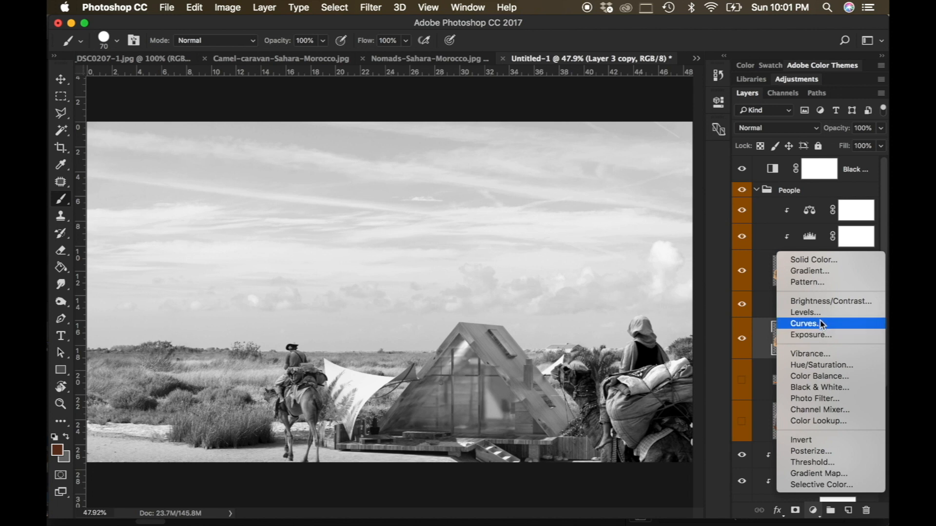
{"action": "key", "text": "Escape"}
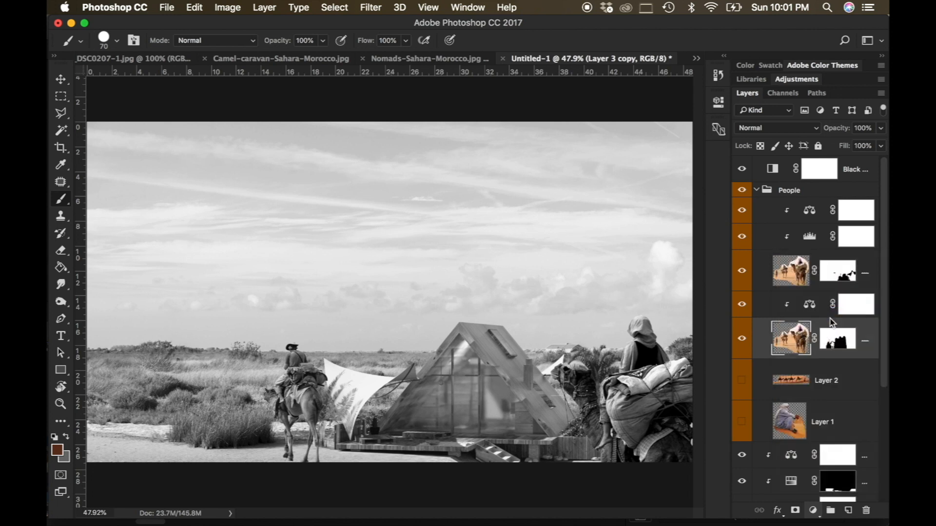
{"action": "left_click_drag", "start_coordinate": [614, 225], "coordinate": [552, 228]}
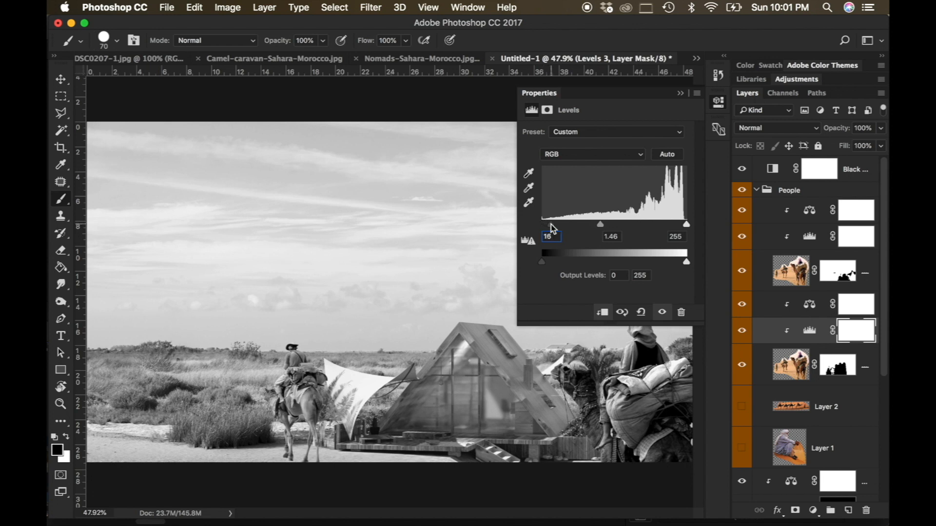
Step: Set the small rider's Levels to midtone 1.49, white input 246 and output range 9–242, and hide the Black & White layer
{"action": "left_click_drag", "start_coordinate": [685, 225], "coordinate": [682, 228]}
{"action": "left_click_drag", "start_coordinate": [686, 263], "coordinate": [680, 267]}
{"action": "left_click_drag", "start_coordinate": [599, 225], "coordinate": [608, 227]}
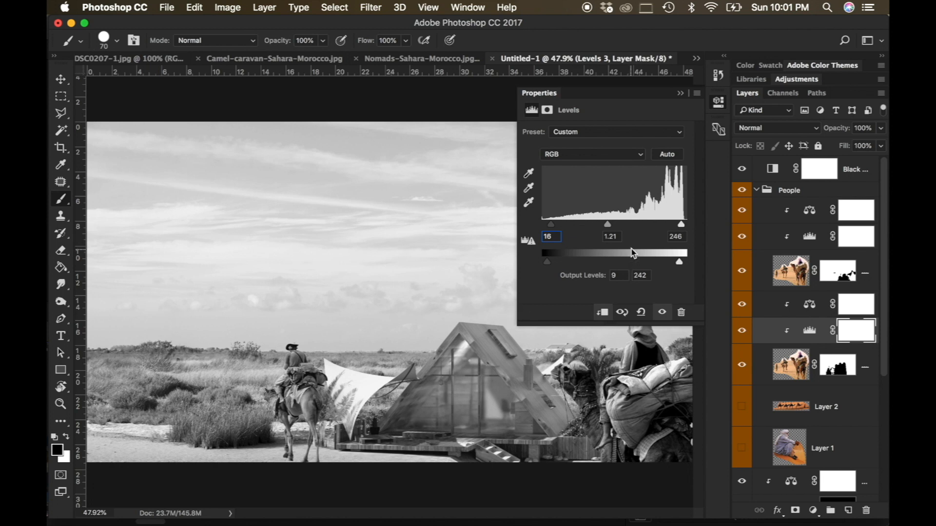
{"action": "left_click_drag", "start_coordinate": [605, 228], "coordinate": [598, 230]}
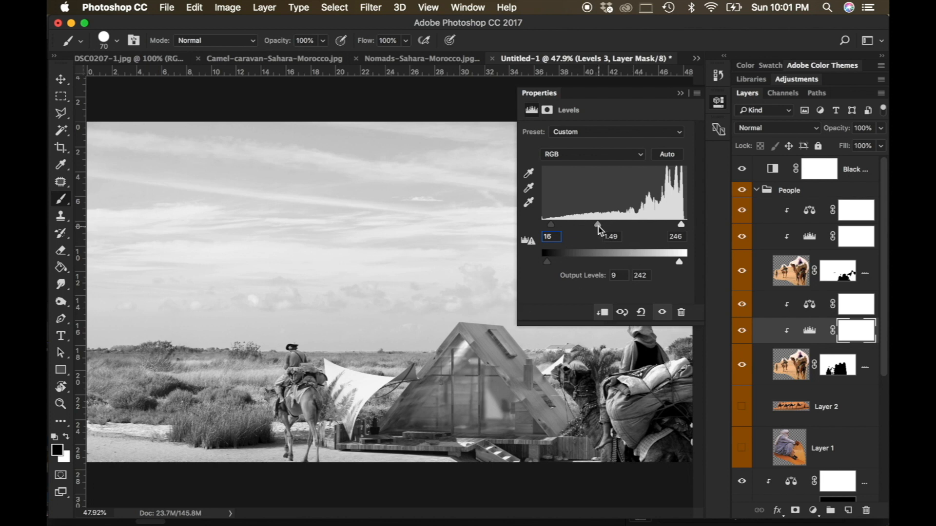
{"action": "left_click", "coordinate": [681, 92]}
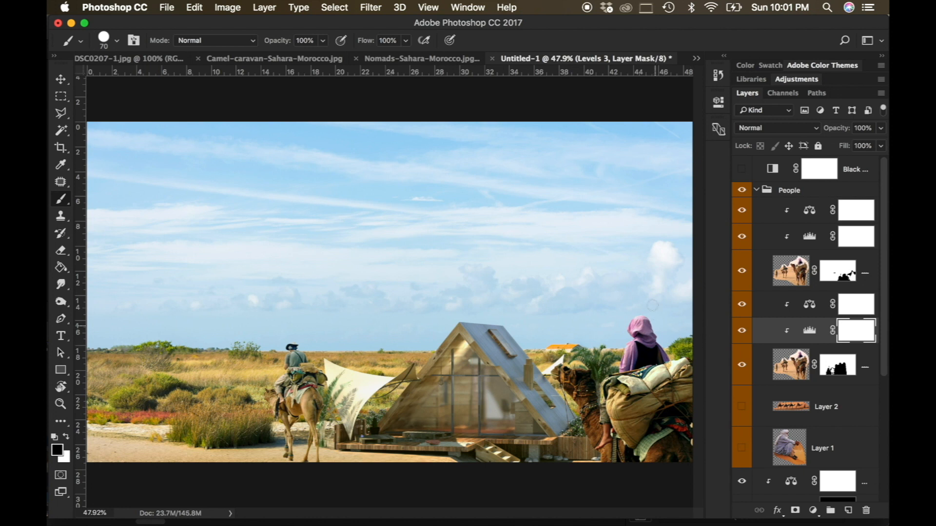
Step: Check the composition with the view rotated and the canvas mirrored horizontally, restoring the original orientation and a 0° view angle
{"action": "key", "text": "r"}
{"action": "left_click_drag", "start_coordinate": [468, 204], "coordinate": [398, 254]}
{"action": "left_click_drag", "start_coordinate": [415, 249], "coordinate": [438, 241]}
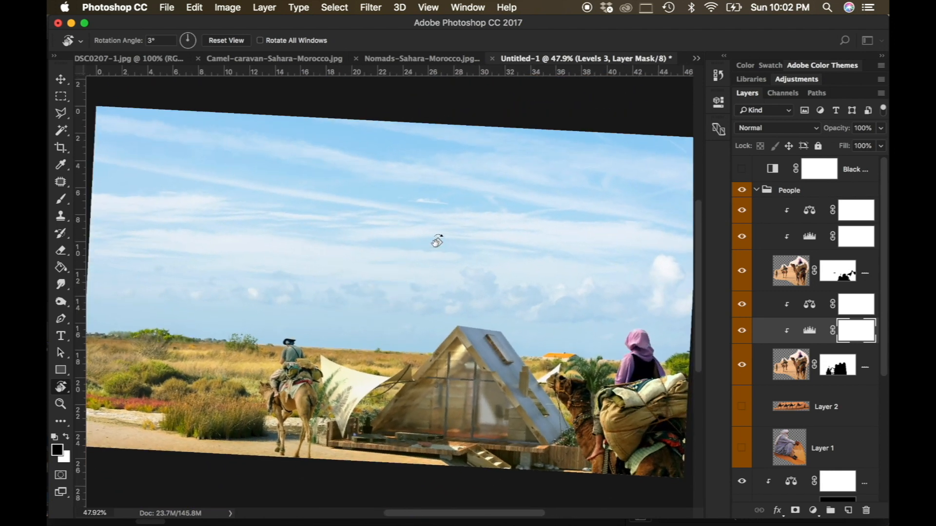
{"action": "key", "text": "super+i"}
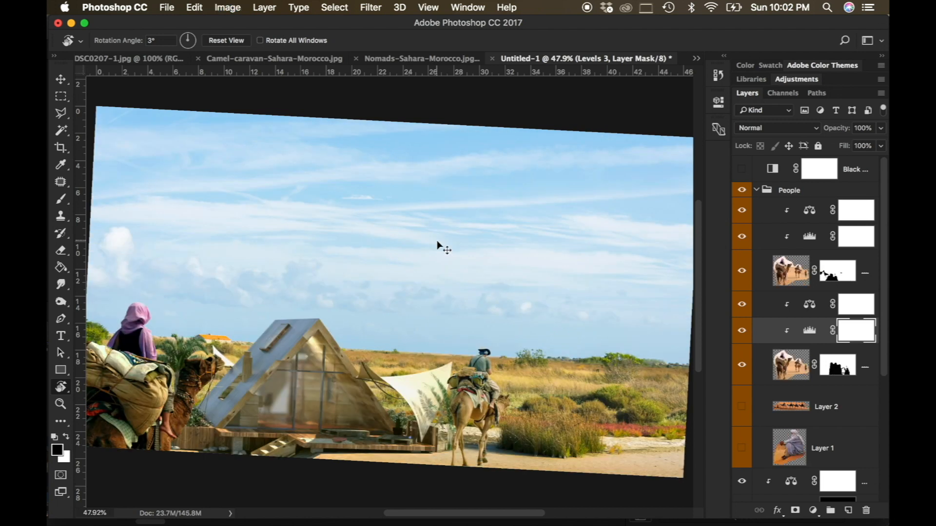
{"action": "key", "text": "super+i"}
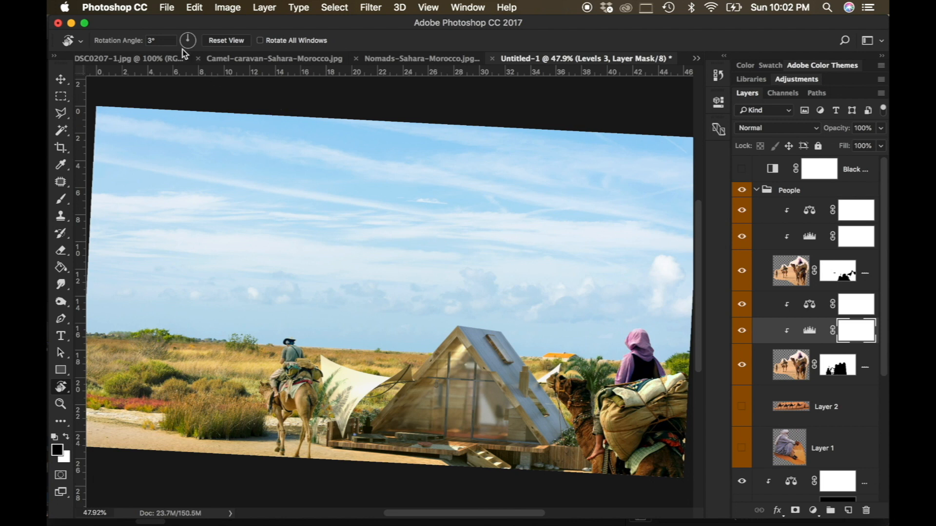
{"action": "type", "text": "0"}
{"action": "key", "text": "Return"}
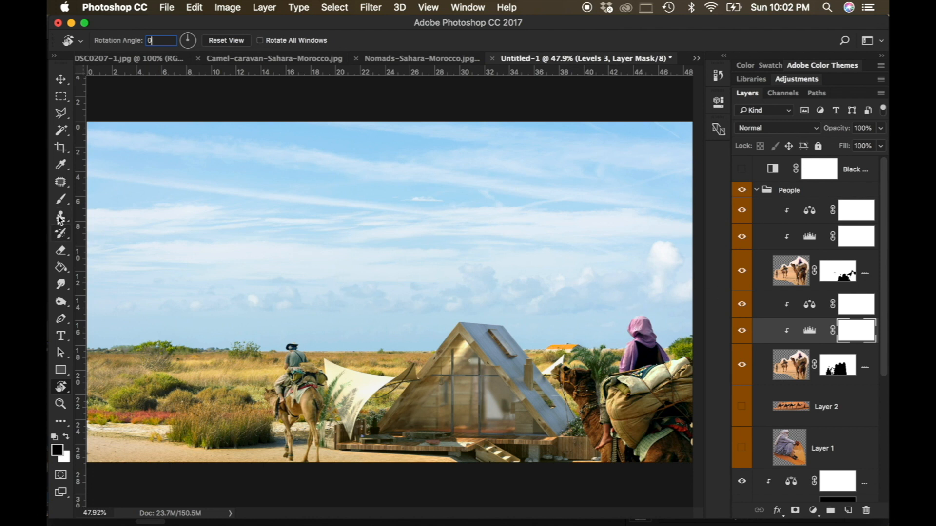
Step: Create a new layer at the top of the People group and paint three brown arrows across the sky showing the light direction
{"action": "left_click", "coordinate": [59, 199]}
{"action": "left_click", "coordinate": [860, 191]}
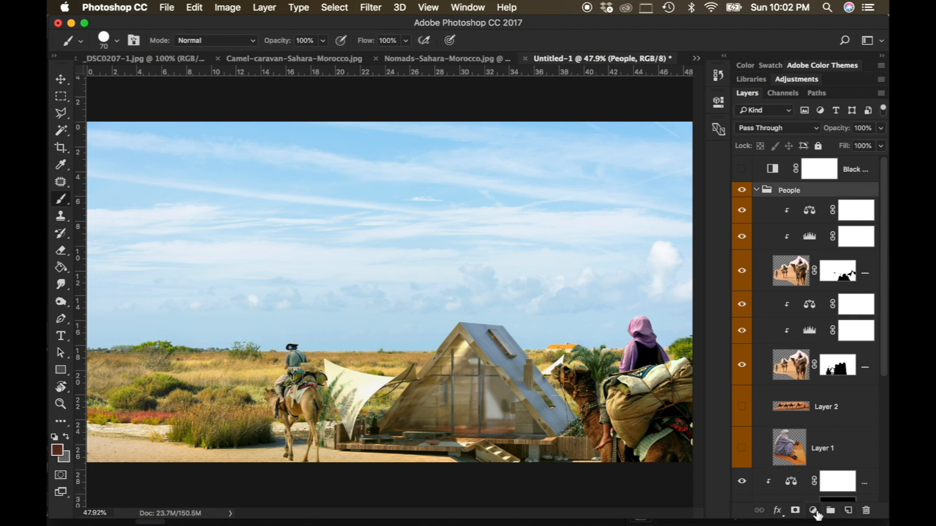
{"action": "left_click", "coordinate": [848, 510]}
{"action": "left_click_drag", "start_coordinate": [166, 166], "coordinate": [319, 262]}
{"action": "mouse_move", "coordinate": [248, 268]}
{"action": "left_mouse_down"}
{"action": "mouse_move", "coordinate": [276, 268]}
{"action": "mouse_move", "coordinate": [326, 224]}
{"action": "mouse_move", "coordinate": [327, 210]}
{"action": "left_mouse_up"}
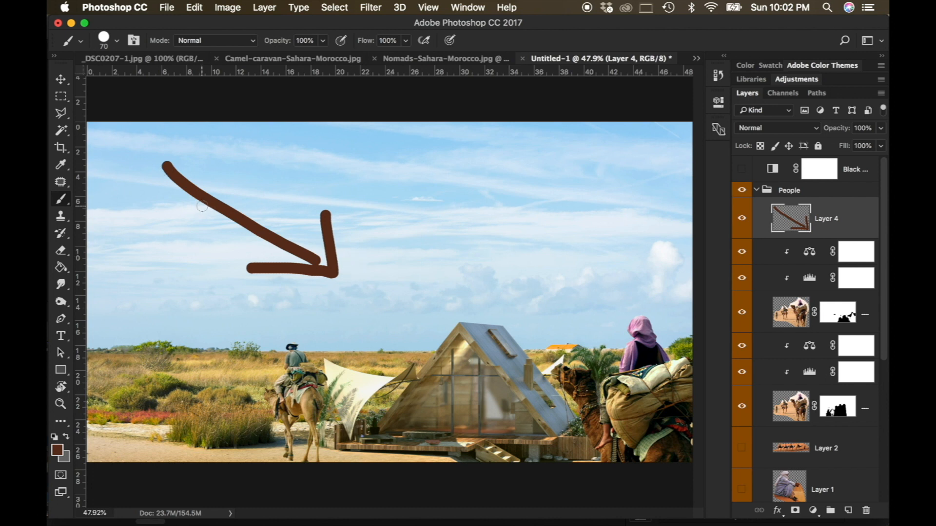
{"action": "mouse_move", "coordinate": [129, 229]}
{"action": "left_mouse_down"}
{"action": "mouse_move", "coordinate": [210, 316]}
{"action": "mouse_move", "coordinate": [211, 281]}
{"action": "left_mouse_up"}
{"action": "mouse_move", "coordinate": [371, 164]}
{"action": "left_mouse_down"}
{"action": "mouse_move", "coordinate": [475, 250]}
{"action": "mouse_move", "coordinate": [445, 239]}
{"action": "mouse_move", "coordinate": [490, 207]}
{"action": "left_mouse_up"}
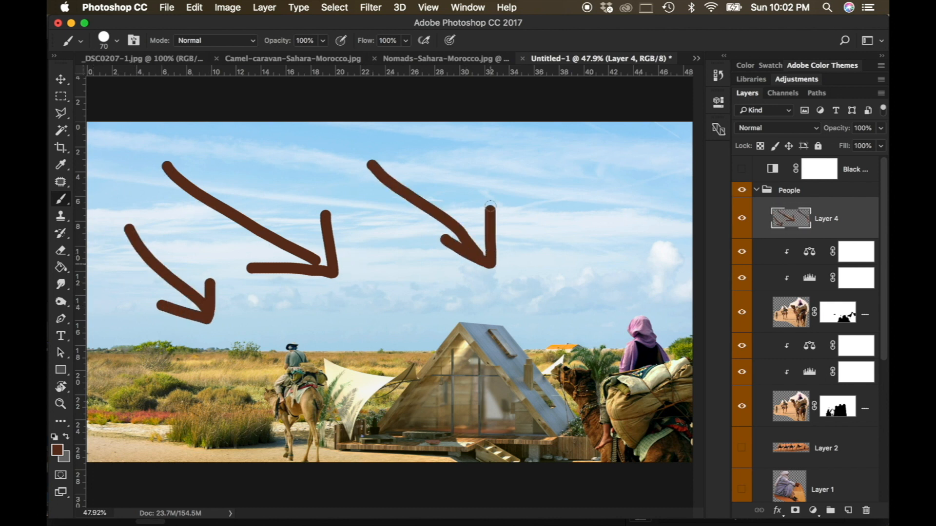
Step: Activate the Dodge tool on the large camel rider's layer image at 100% view
{"action": "key", "text": "z"}
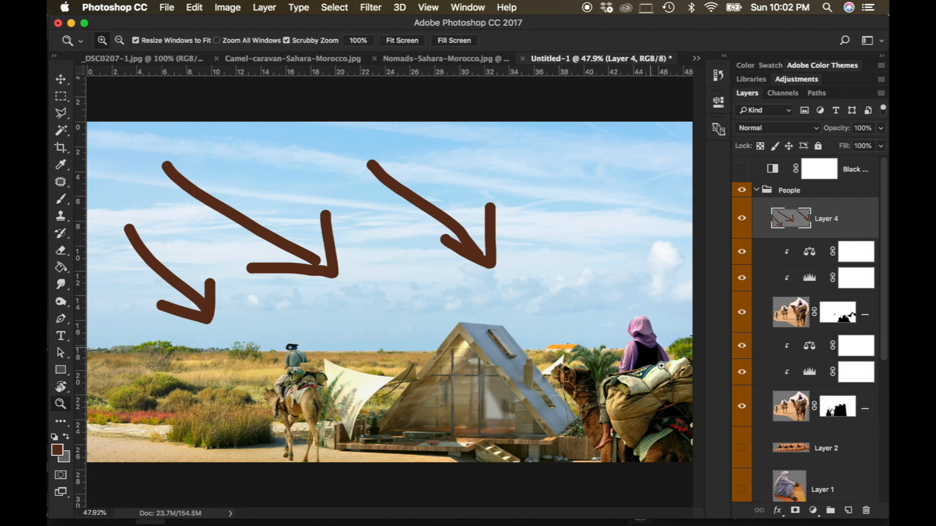
{"action": "left_click", "coordinate": [657, 365]}
{"action": "left_click", "coordinate": [656, 364]}
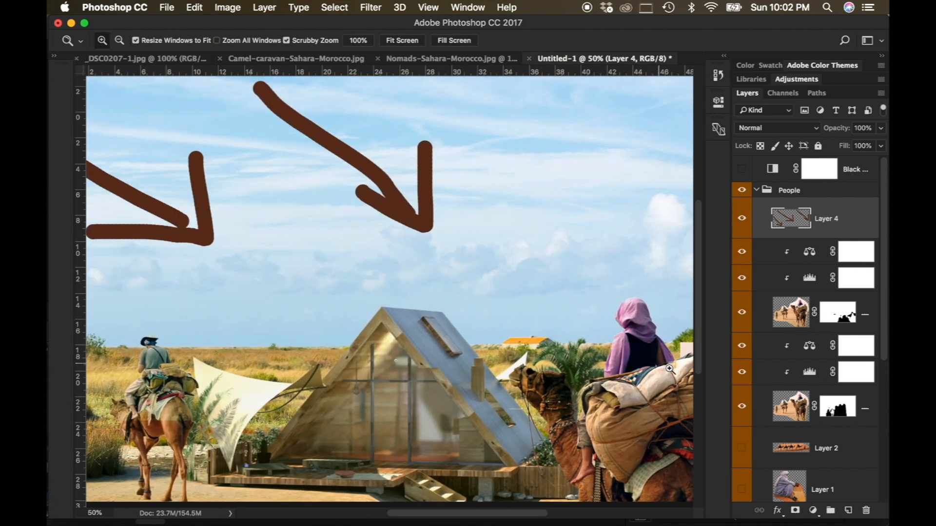
{"action": "left_click", "coordinate": [612, 276]}
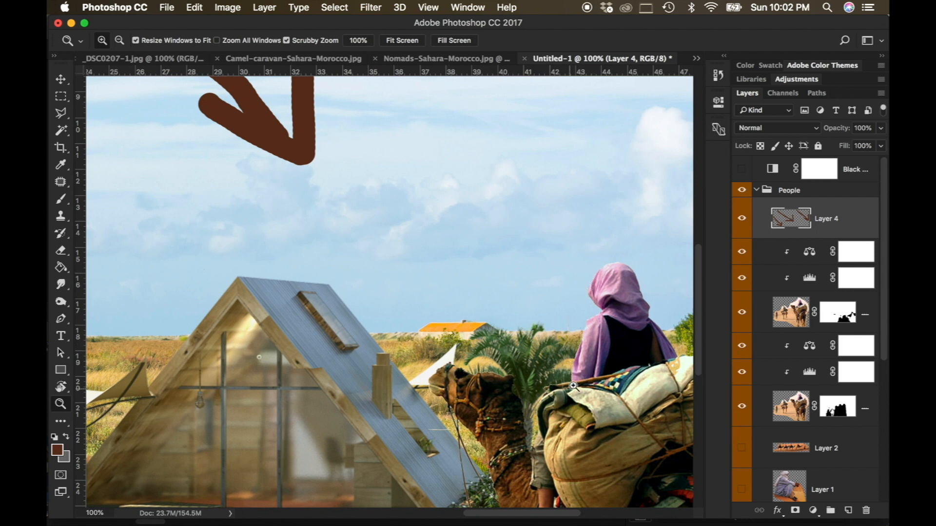
{"action": "scroll", "coordinate": [567, 383], "scroll_direction": "down", "scroll_amount": 2}
{"action": "scroll", "coordinate": [553, 370], "scroll_direction": "down", "scroll_amount": 2}
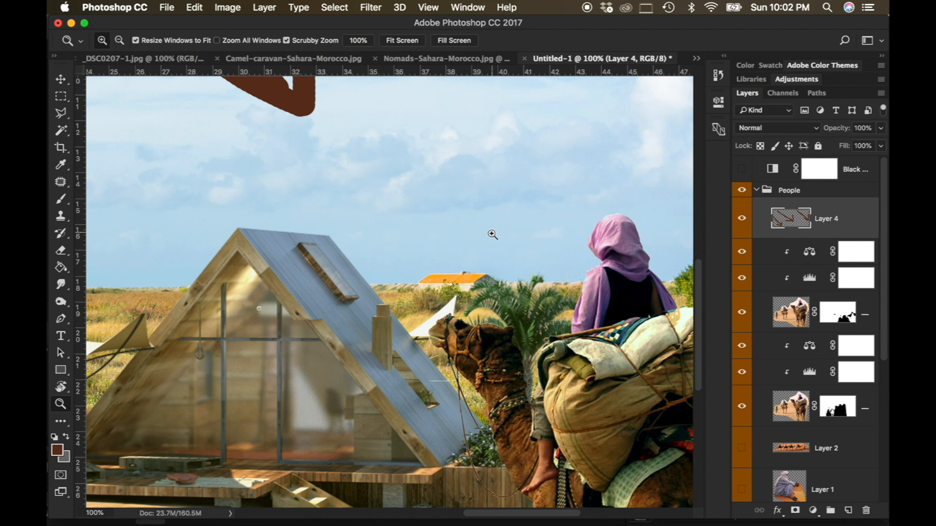
{"action": "left_click", "coordinate": [794, 318]}
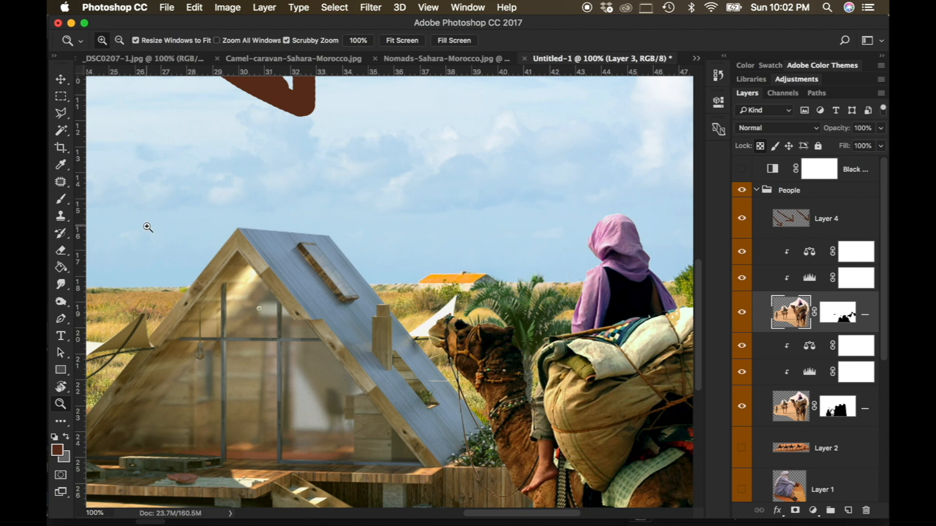
{"action": "left_click", "coordinate": [64, 302]}
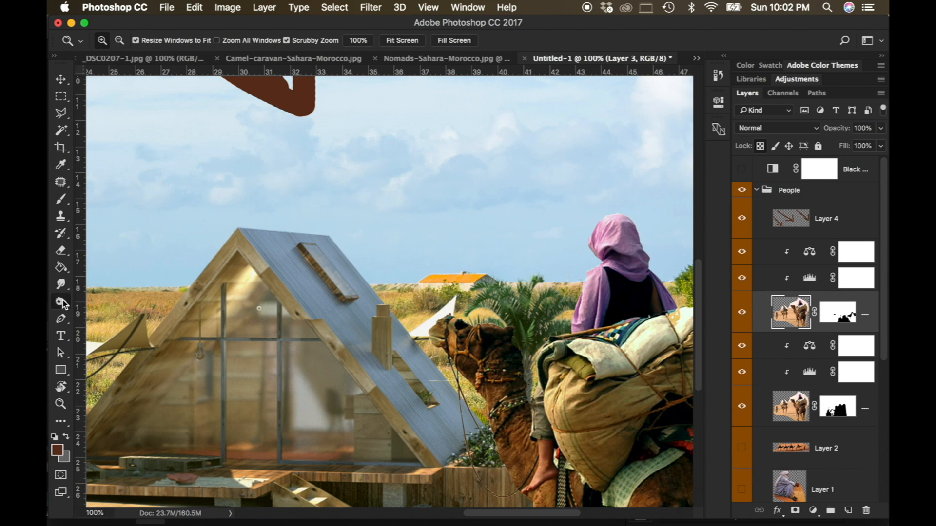
{"action": "left_click", "coordinate": [107, 301]}
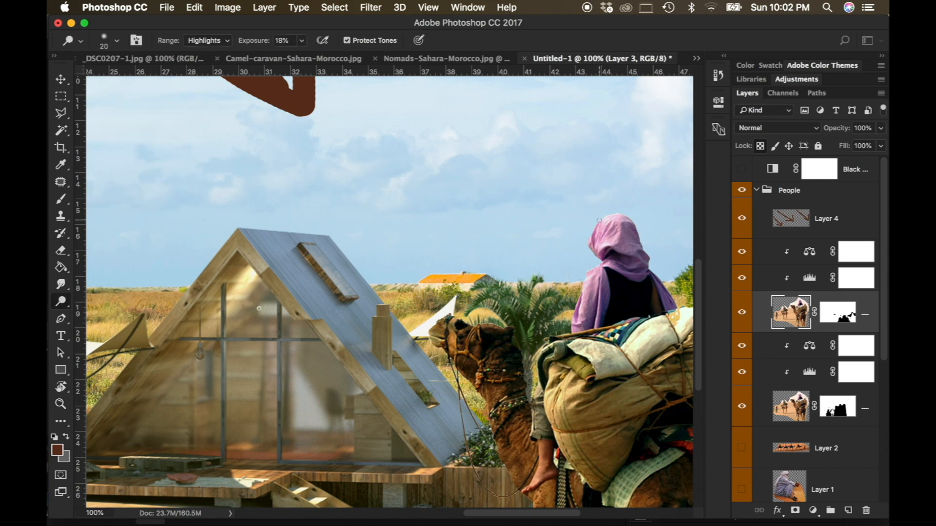
Step: Set the Dodge tool to the Highlights range with 100% exposure
{"action": "left_click", "coordinate": [303, 44]}
{"action": "left_click_drag", "start_coordinate": [302, 57], "coordinate": [341, 62]}
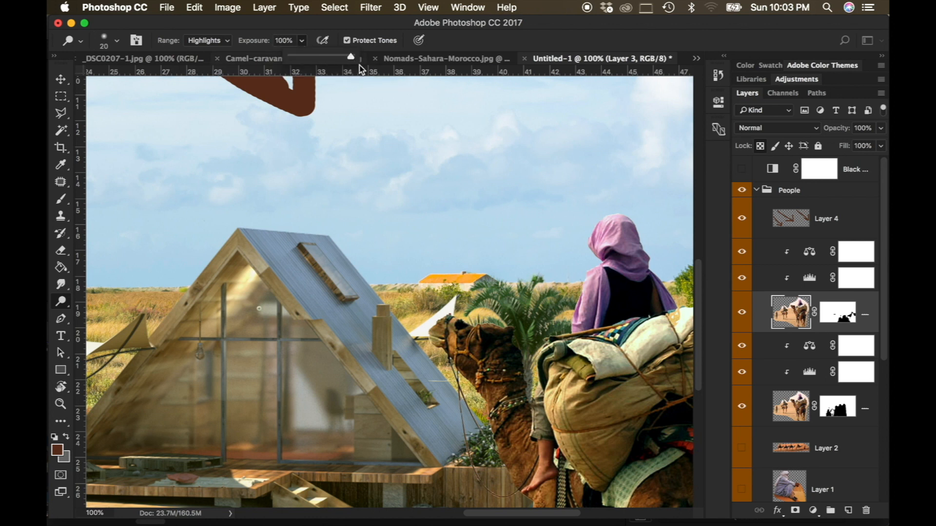
{"action": "left_click_drag", "start_coordinate": [326, 63], "coordinate": [303, 63]}
{"action": "left_click", "coordinate": [225, 42]}
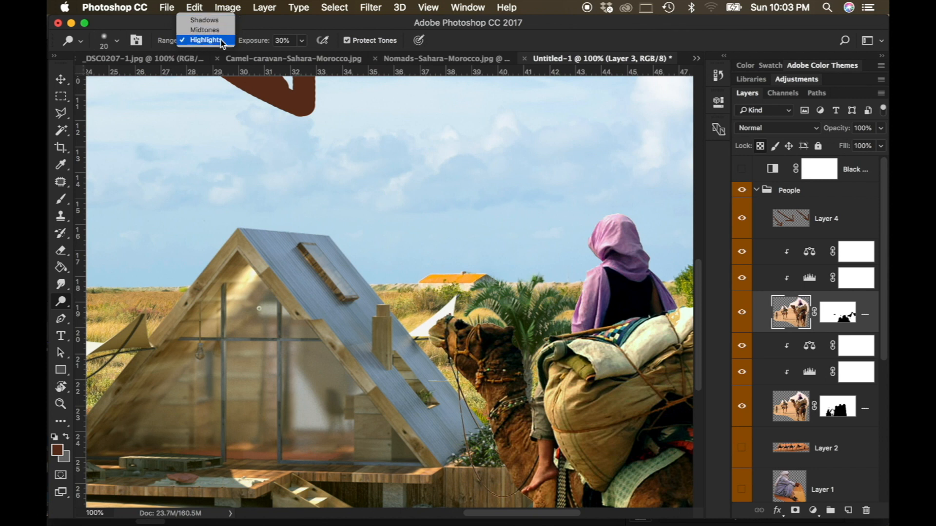
{"action": "left_click", "coordinate": [603, 225]}
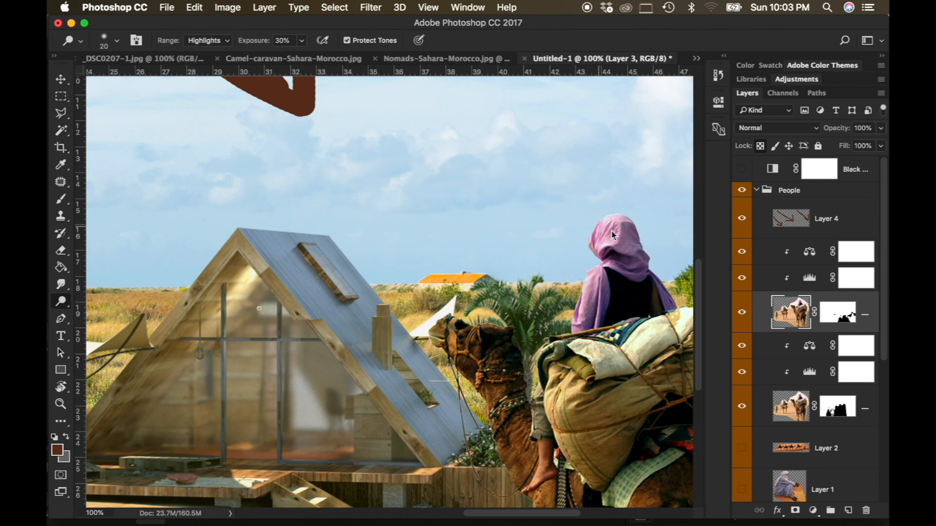
{"action": "right_click", "coordinate": [613, 236]}
{"action": "left_click", "coordinate": [302, 41]}
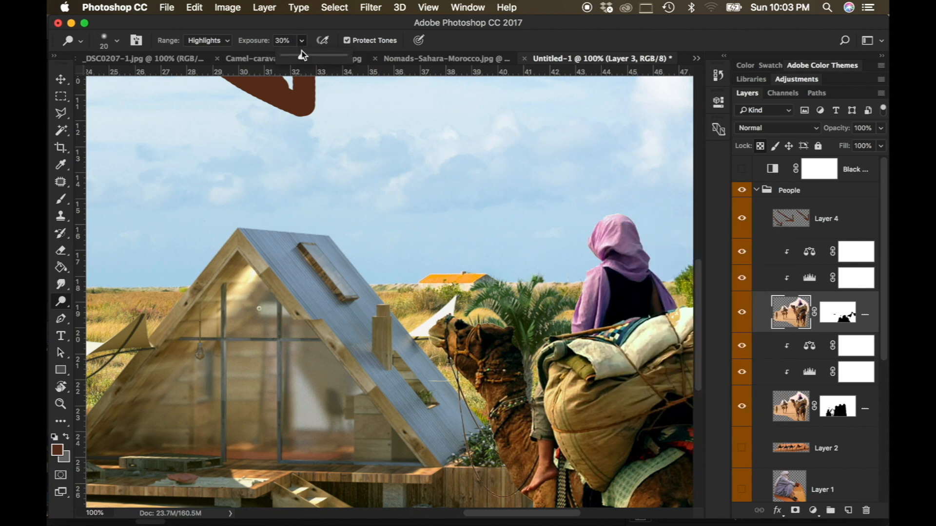
Step: Give the Dodge tool a hard round brush tip at 43 px
{"action": "right_click", "coordinate": [591, 201]}
{"action": "left_click", "coordinate": [675, 229]}
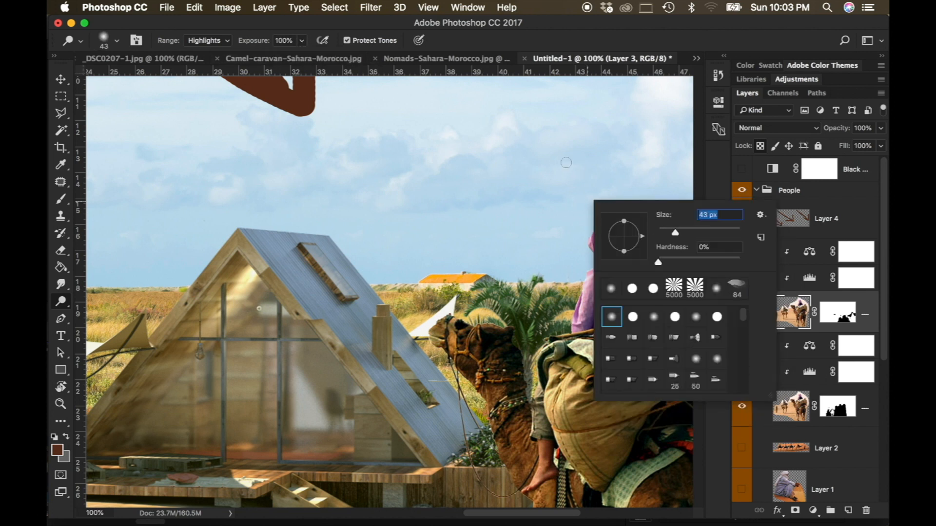
{"action": "left_click", "coordinate": [633, 317]}
{"action": "key", "text": "Return"}
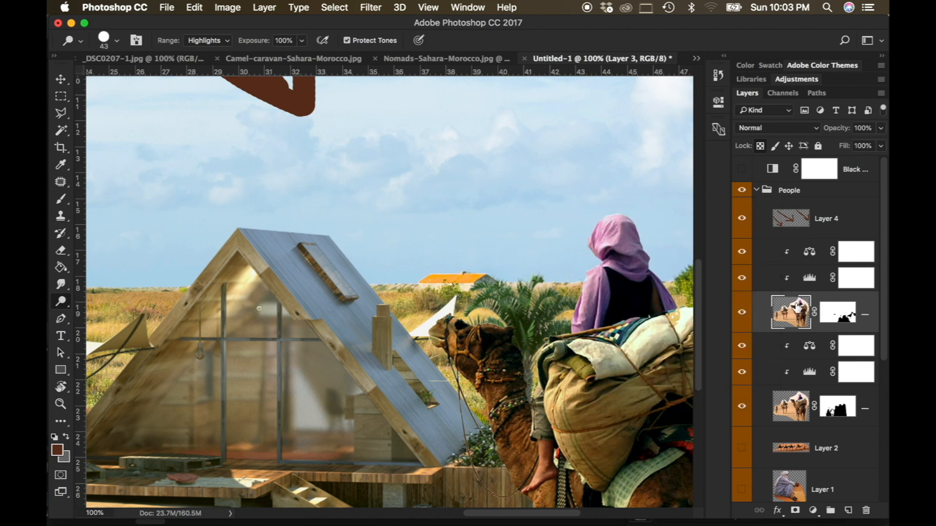
Step: Undo the trial dodge stroke on the large rider's clothing and set the Dodge tool to 24% exposure with a soft round 43 px tip
{"action": "mouse_move", "coordinate": [603, 218]}
{"action": "left_mouse_down"}
{"action": "mouse_move", "coordinate": [586, 241]}
{"action": "mouse_move", "coordinate": [600, 259]}
{"action": "mouse_move", "coordinate": [609, 229]}
{"action": "mouse_move", "coordinate": [613, 256]}
{"action": "mouse_move", "coordinate": [597, 275]}
{"action": "mouse_move", "coordinate": [588, 271]}
{"action": "mouse_move", "coordinate": [574, 324]}
{"action": "left_mouse_up"}
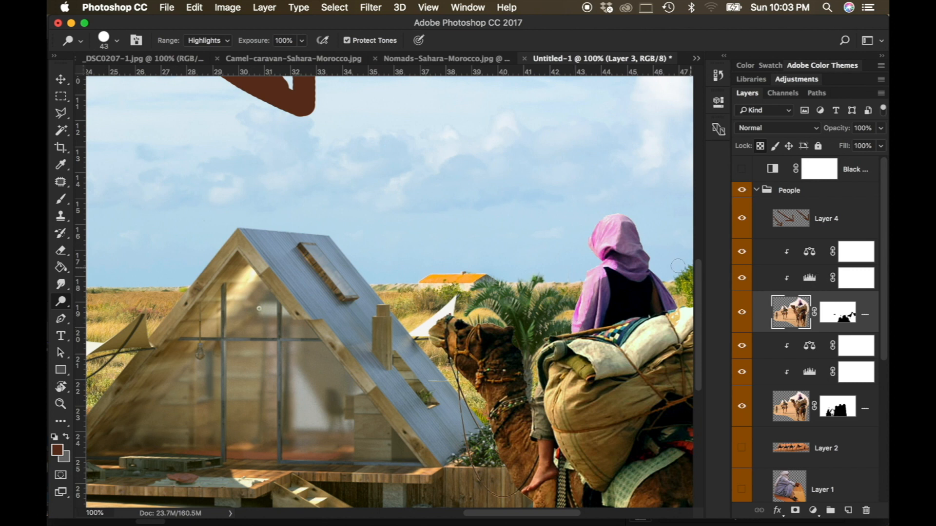
{"action": "key", "text": "super+z"}
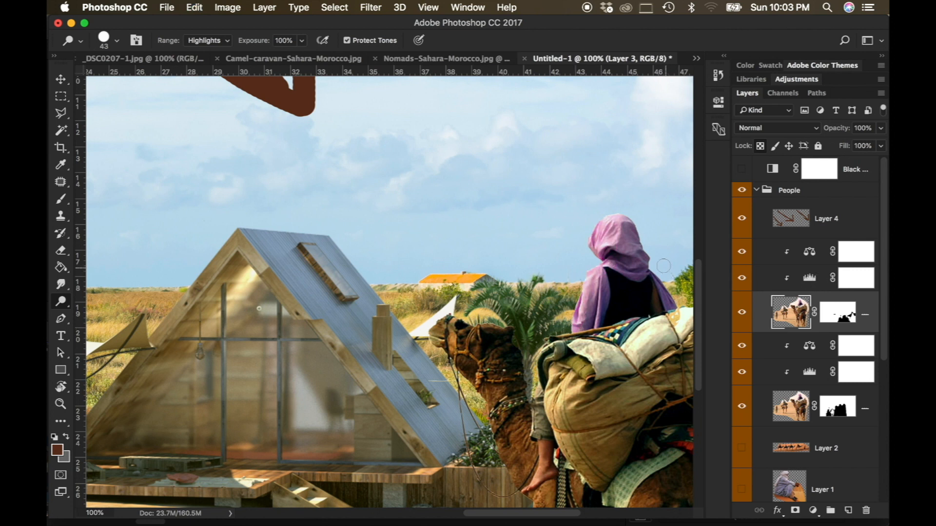
{"action": "left_click", "coordinate": [302, 41]}
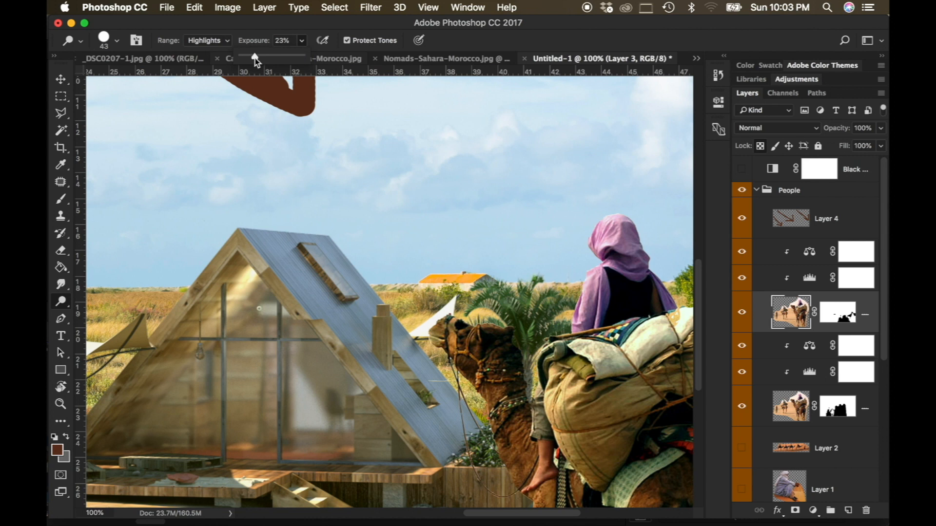
{"action": "right_click", "coordinate": [532, 235]}
{"action": "left_click", "coordinate": [554, 347]}
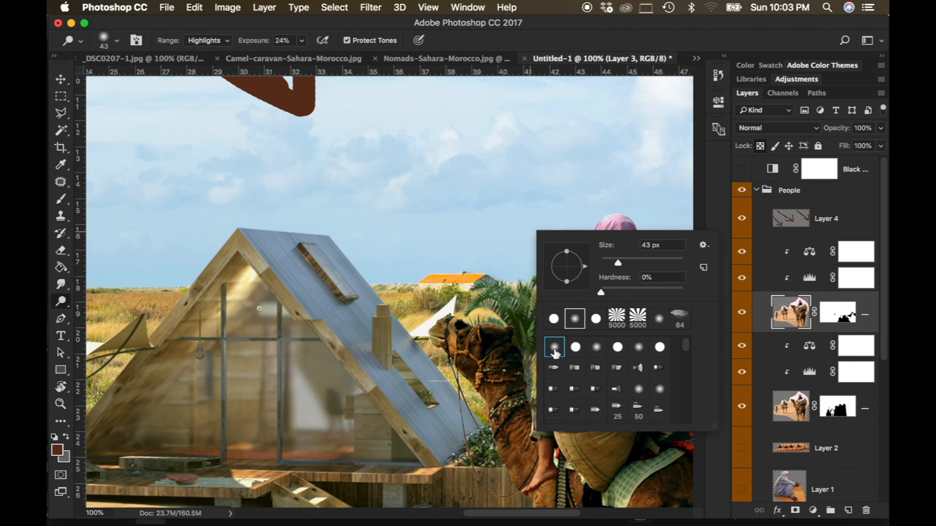
{"action": "right_click", "coordinate": [477, 175]}
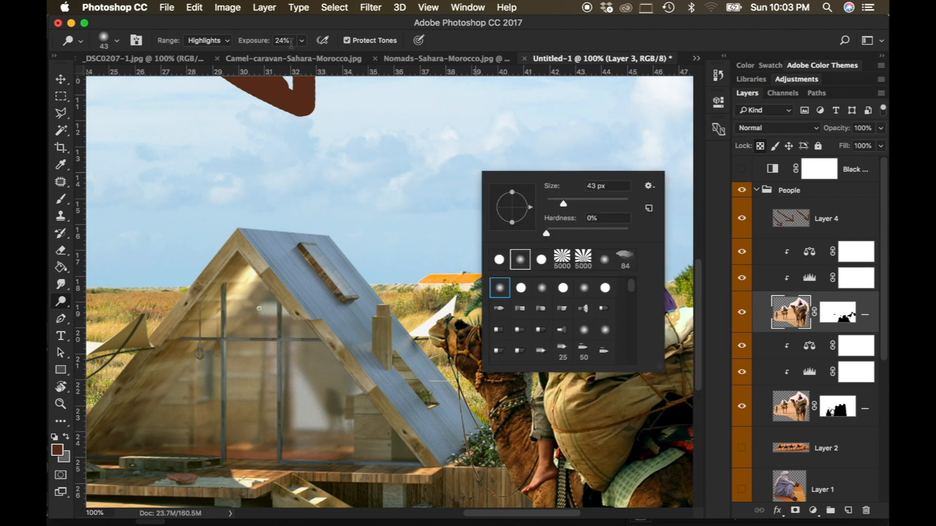
{"action": "left_click", "coordinate": [579, 117]}
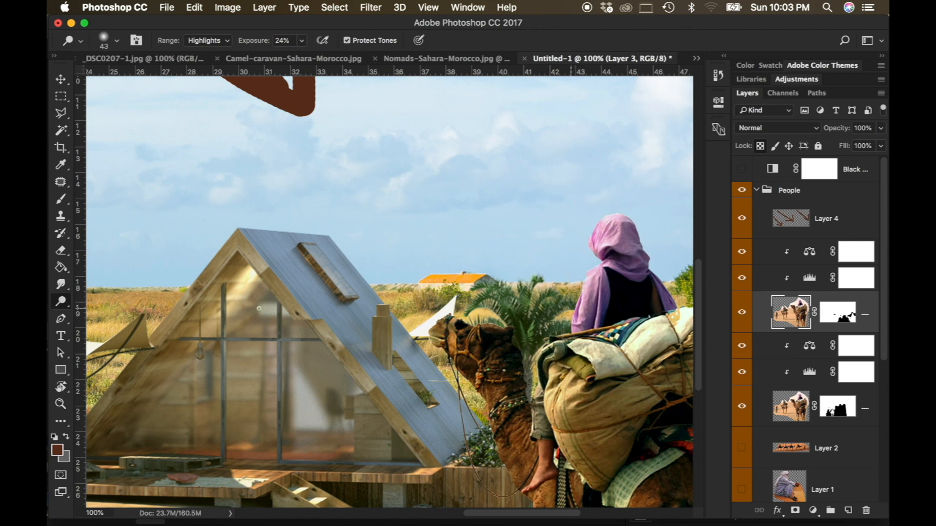
Step: Dodge the highlights along the light-facing side of the large rider's headscarf and the camel's chest and head
{"action": "left_click_drag", "start_coordinate": [618, 233], "coordinate": [588, 250]}
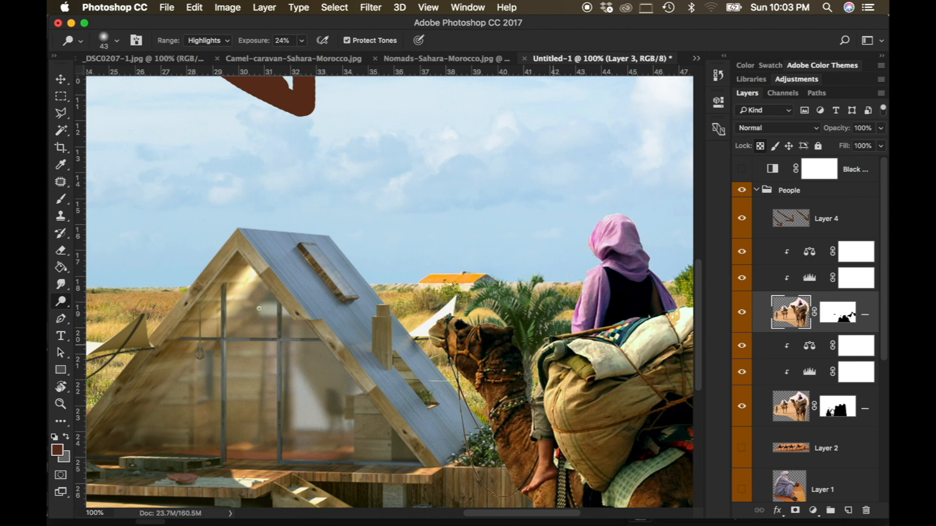
{"action": "left_click_drag", "start_coordinate": [536, 385], "coordinate": [534, 484]}
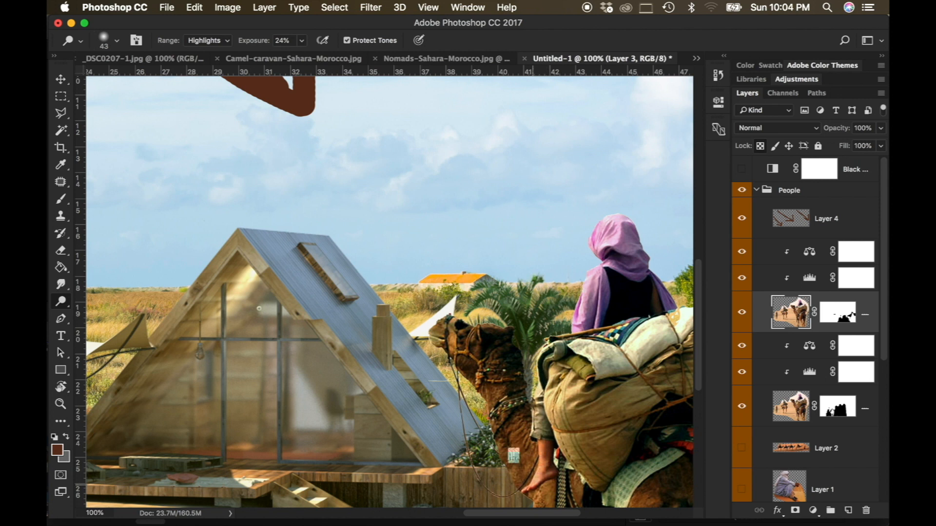
{"action": "mouse_move", "coordinate": [447, 329]}
{"action": "left_mouse_down"}
{"action": "mouse_move", "coordinate": [437, 335]}
{"action": "mouse_move", "coordinate": [449, 326]}
{"action": "mouse_move", "coordinate": [458, 366]}
{"action": "left_mouse_up"}
Step: Add a clipped Hue/Saturation adjustment to the large camel rider's layer with Saturation -15 and Lightness 0
{"action": "key", "text": "z"}
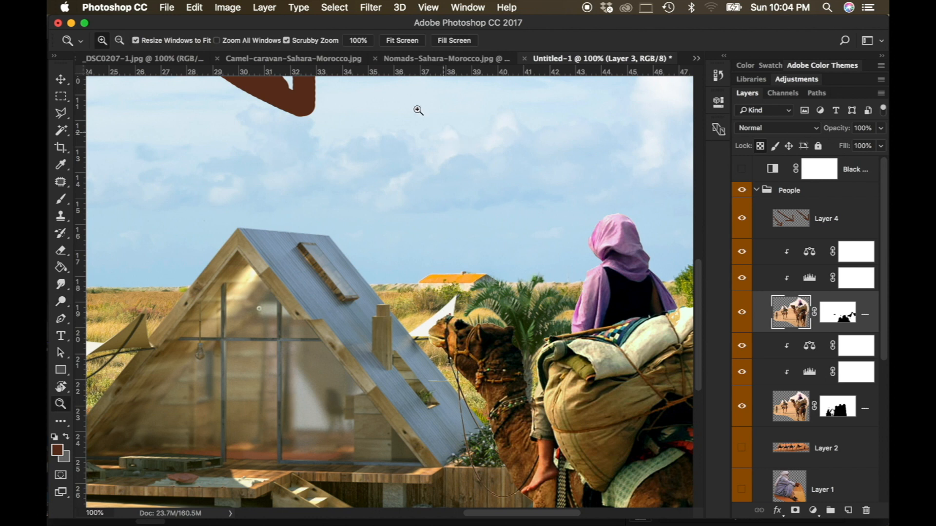
{"action": "left_click", "coordinate": [402, 40]}
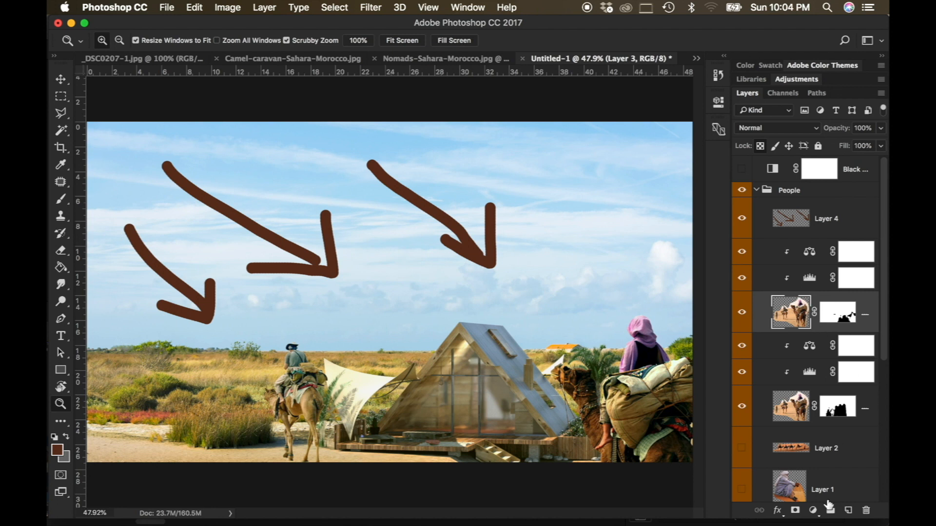
{"action": "left_click", "coordinate": [814, 510]}
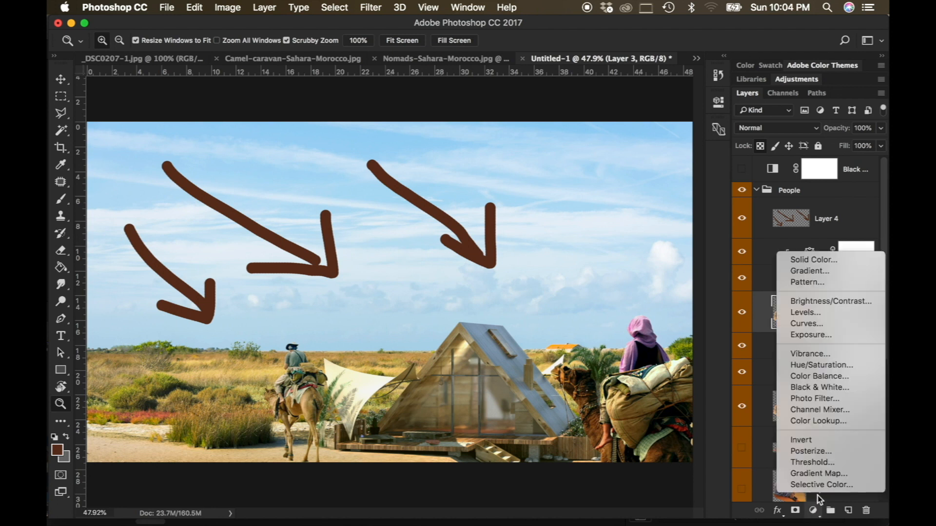
{"action": "left_click", "coordinate": [815, 368]}
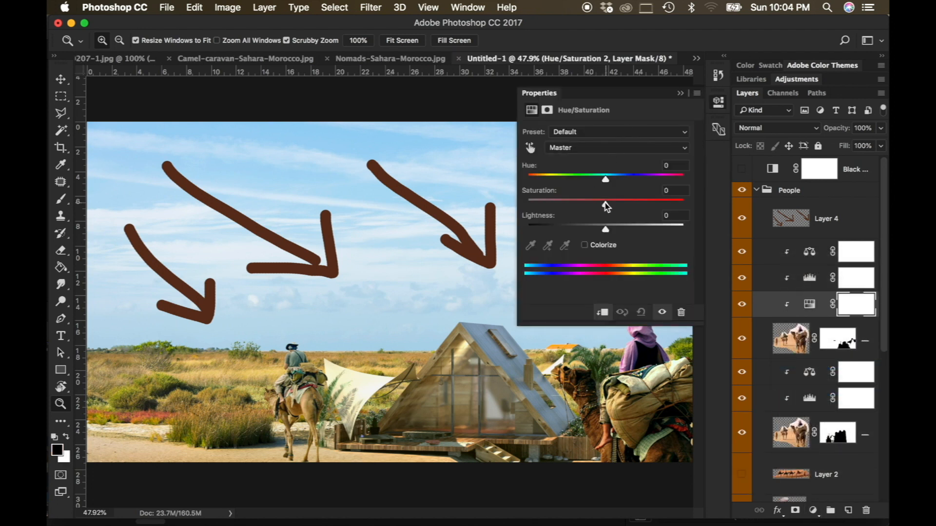
{"action": "left_click_drag", "start_coordinate": [604, 203], "coordinate": [601, 235]}
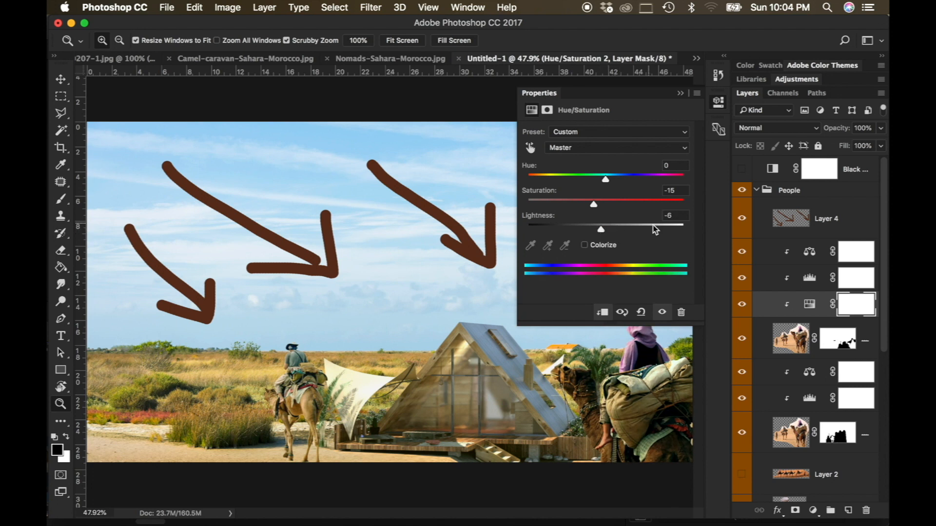
{"action": "left_click", "coordinate": [672, 217]}
{"action": "type", "text": "0"}
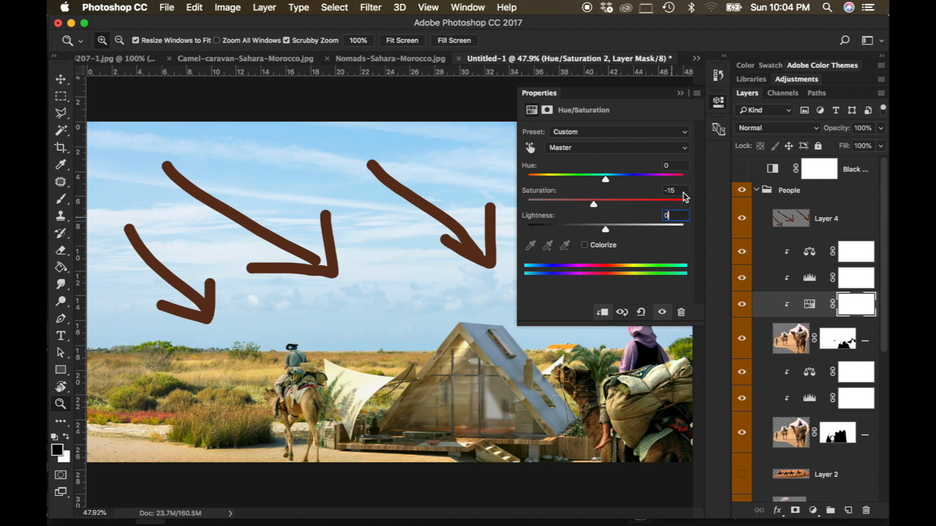
{"action": "left_click", "coordinate": [680, 94]}
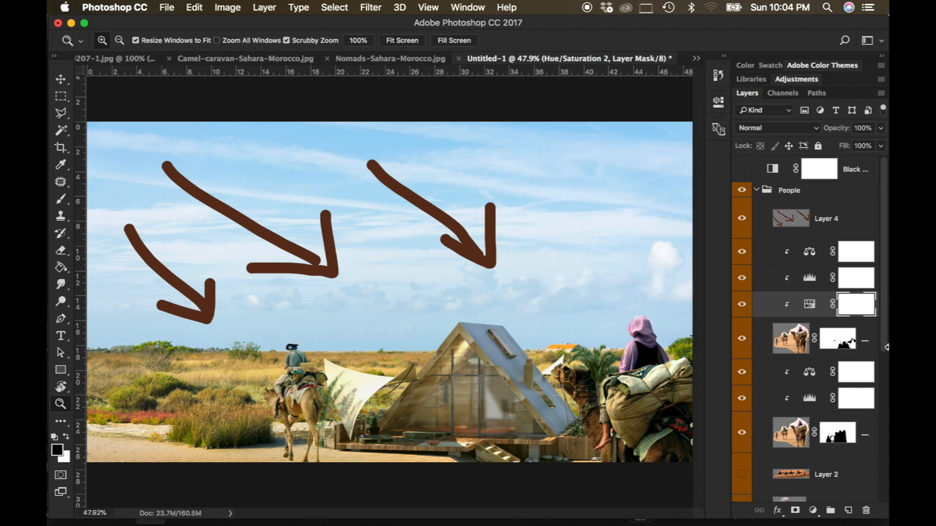
Step: Lower the opacity of the small camel rider's layer to 97% and hide the arrows layer
{"action": "left_click", "coordinate": [800, 441]}
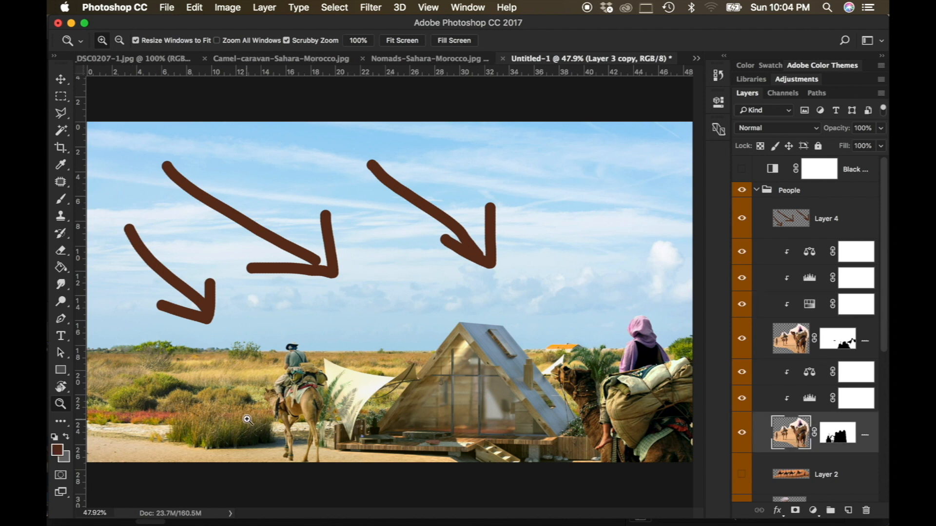
{"action": "left_click", "coordinate": [881, 128]}
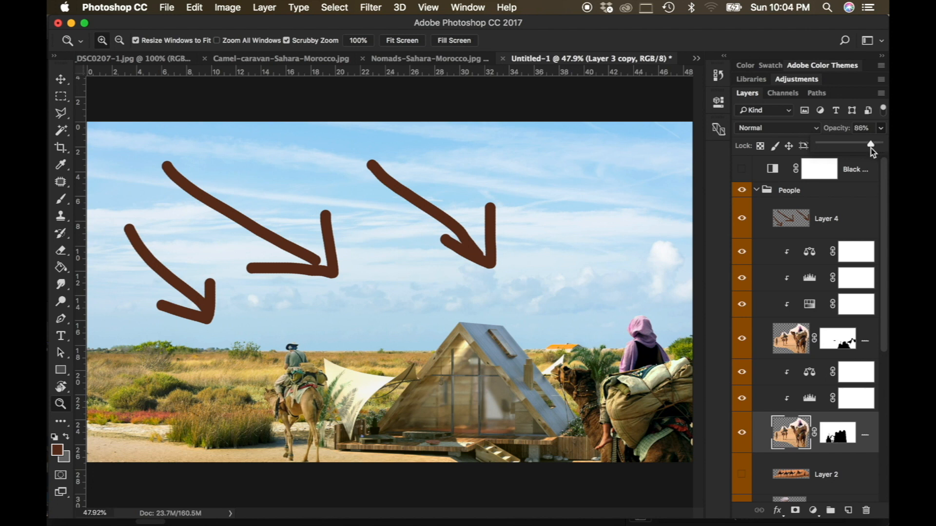
{"action": "left_click_drag", "start_coordinate": [870, 149], "coordinate": [875, 148]}
{"action": "left_click", "coordinate": [742, 218]}
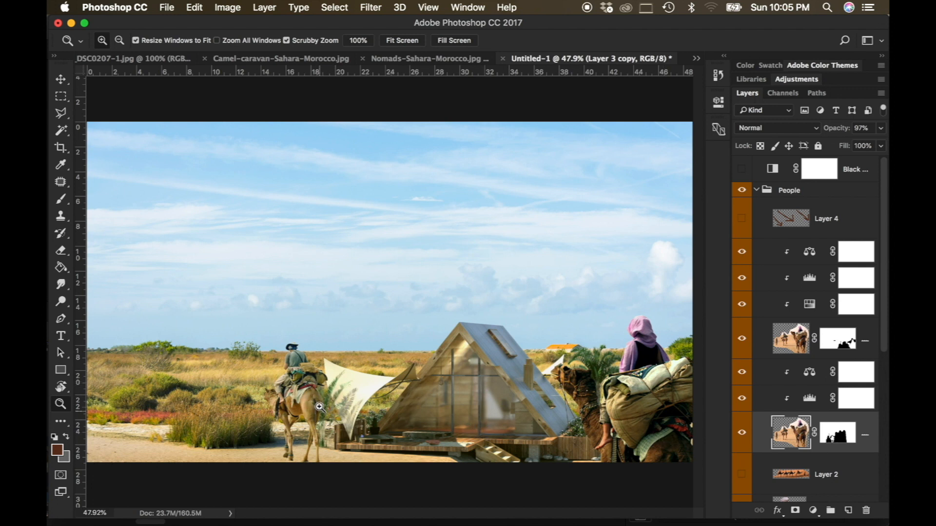
Step: Add a clipped Exposure adjustment to the small camel rider's layer and lower the exposure to slightly below -1.18
{"action": "left_click", "coordinate": [812, 511]}
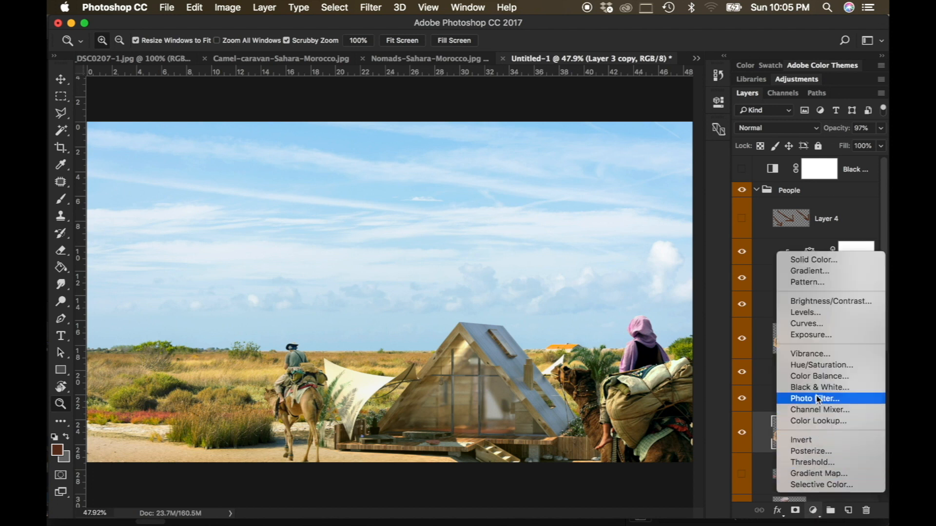
{"action": "left_click", "coordinate": [814, 334]}
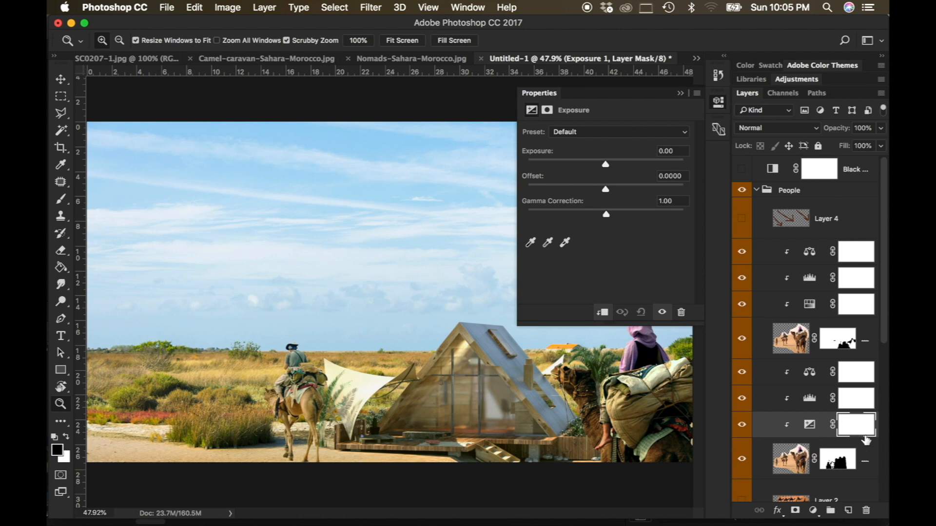
{"action": "mouse_move", "coordinate": [608, 167]}
{"action": "left_mouse_down"}
{"action": "mouse_move", "coordinate": [584, 171]}
{"action": "mouse_move", "coordinate": [592, 167]}
{"action": "left_mouse_up"}
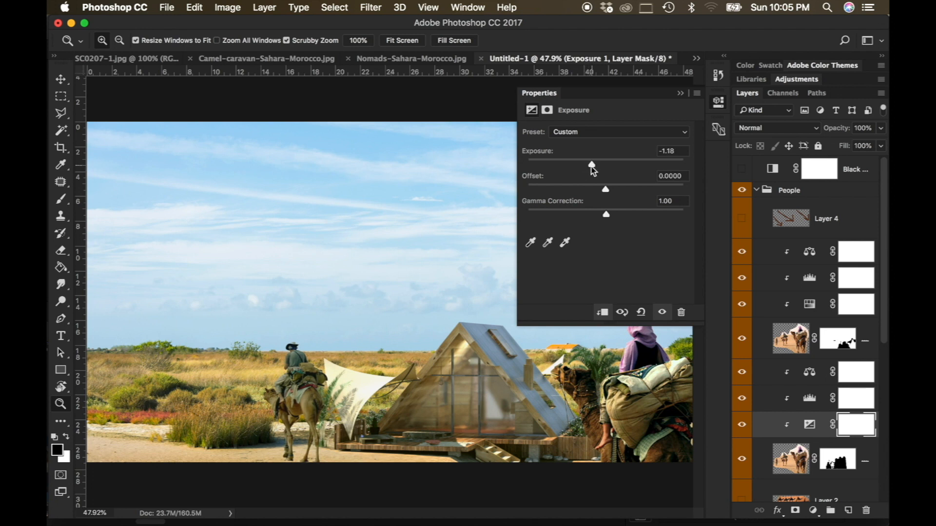
{"action": "left_click_drag", "start_coordinate": [590, 169], "coordinate": [589, 168]}
{"action": "left_click", "coordinate": [680, 94]}
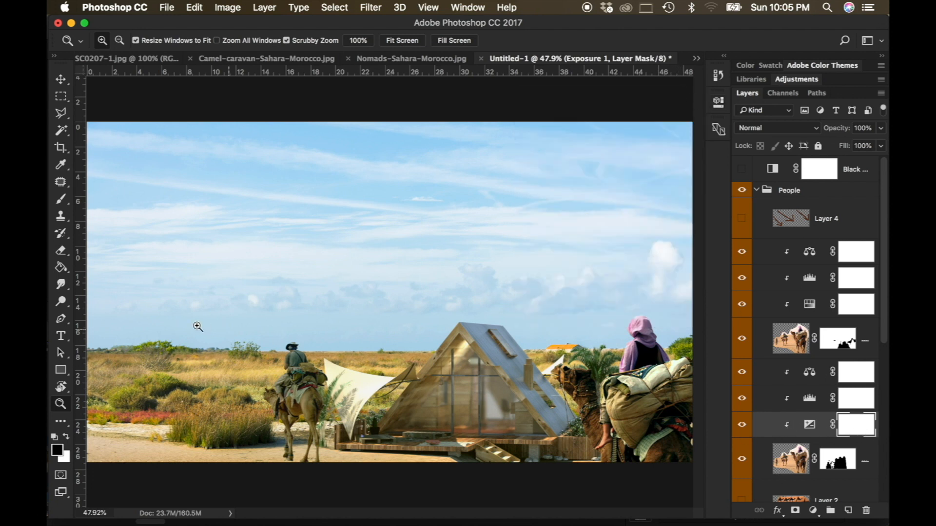
Step: Paint black on the Exposure mask over the small rider and camel's lit areas with a soft round 87 px brush
{"action": "left_click", "coordinate": [62, 200]}
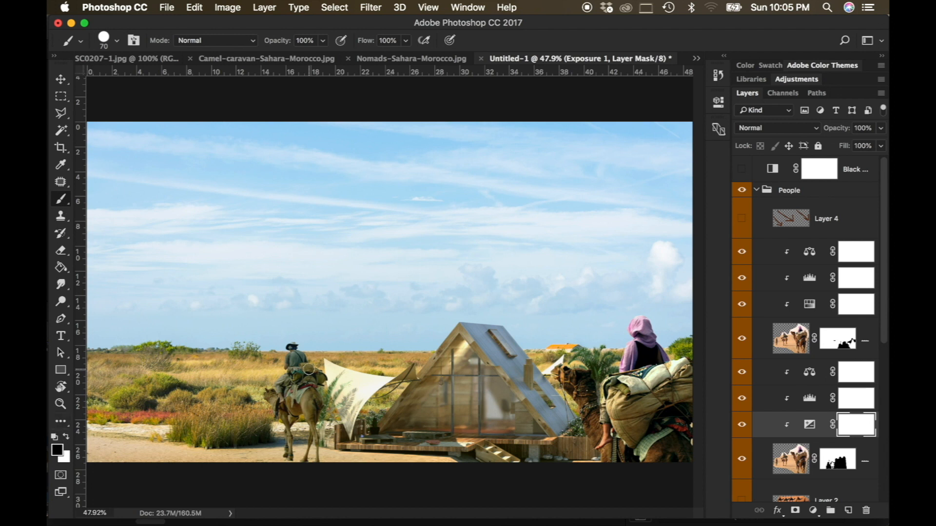
{"action": "right_click", "coordinate": [403, 299]}
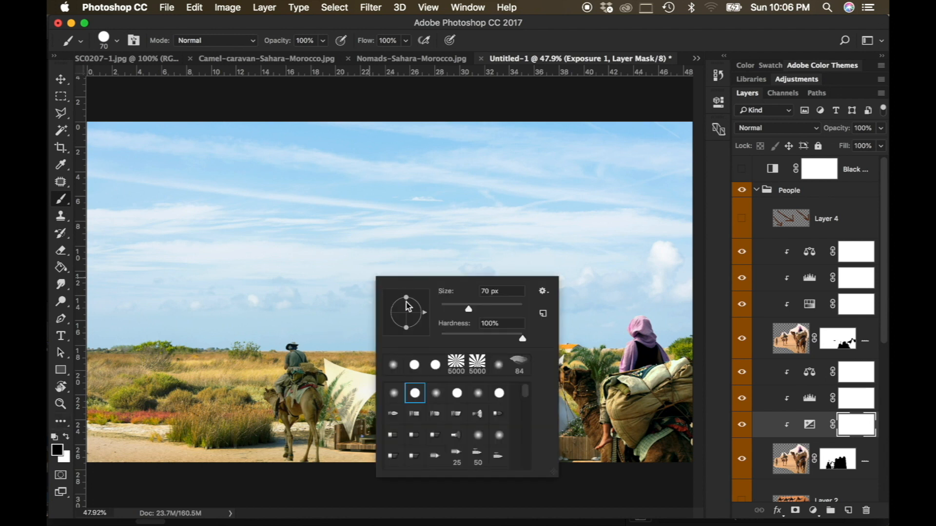
{"action": "left_click", "coordinate": [394, 366]}
{"action": "left_click_drag", "start_coordinate": [468, 308], "coordinate": [467, 310]}
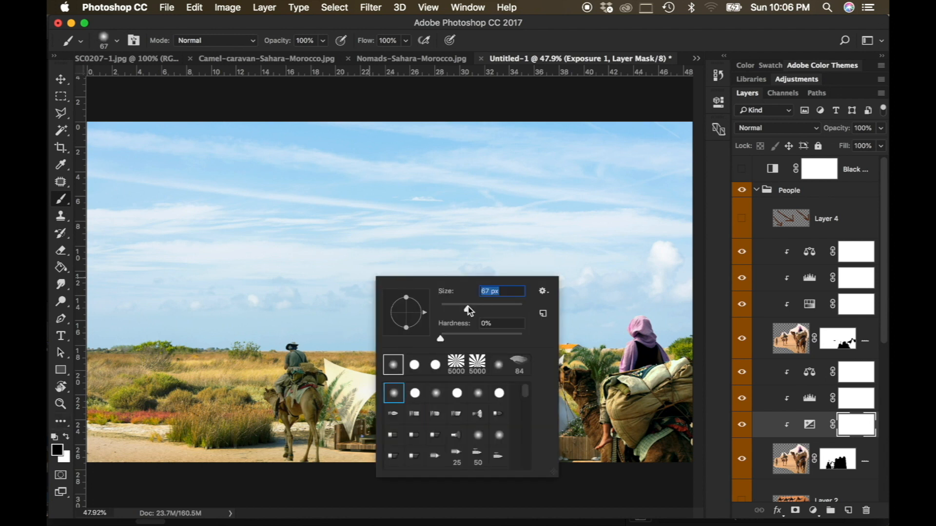
{"action": "key", "text": "Return"}
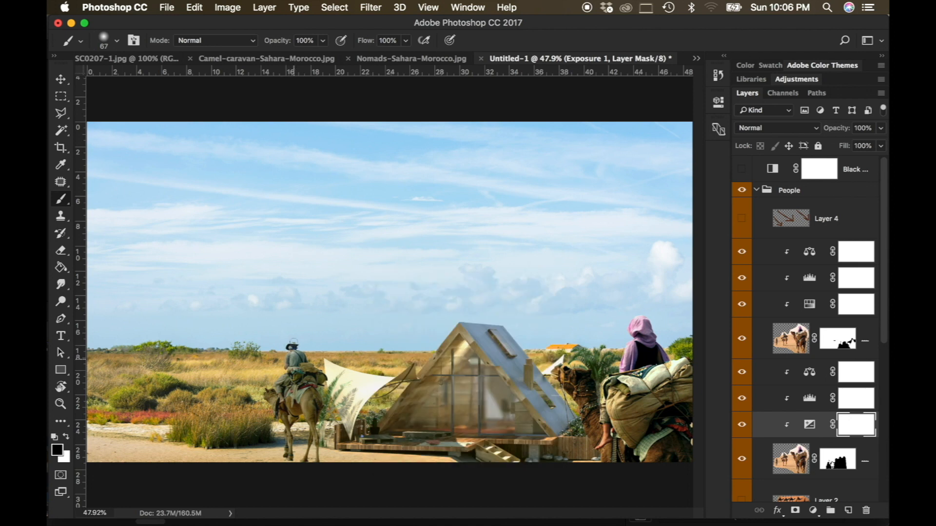
{"action": "right_click", "coordinate": [292, 376]}
{"action": "key", "text": "Return"}
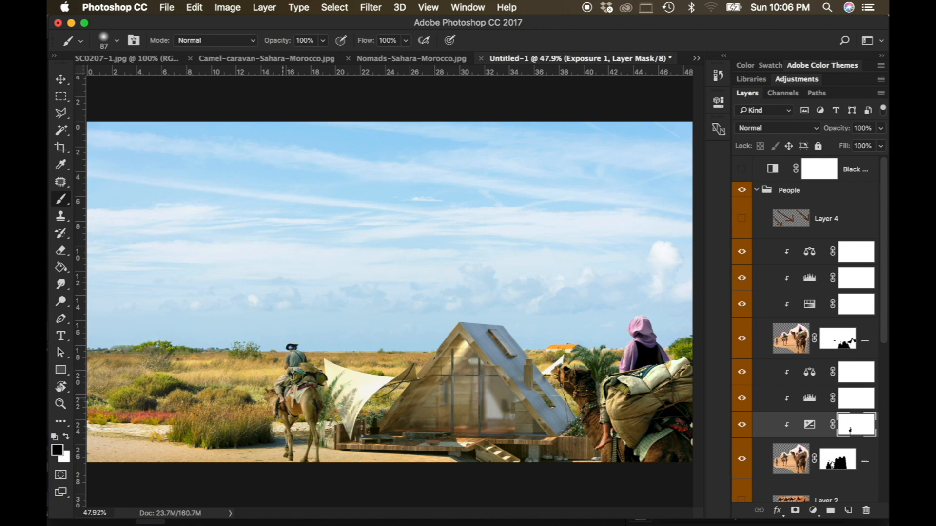
{"action": "left_click_drag", "start_coordinate": [307, 406], "coordinate": [307, 420]}
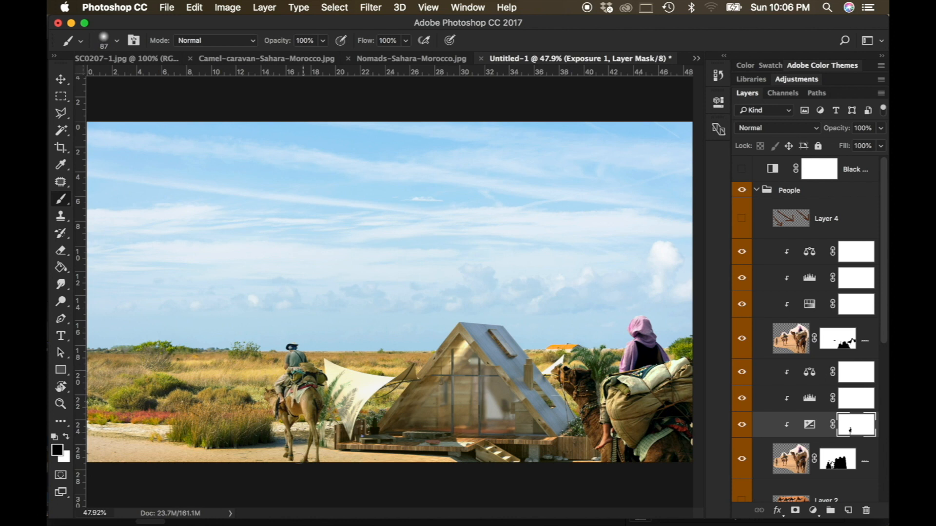
Step: Set the exposure of the small camel rider's Exposure adjustment to -2.35
{"action": "double_click", "coordinate": [808, 424]}
{"action": "left_click_drag", "start_coordinate": [589, 167], "coordinate": [579, 171]}
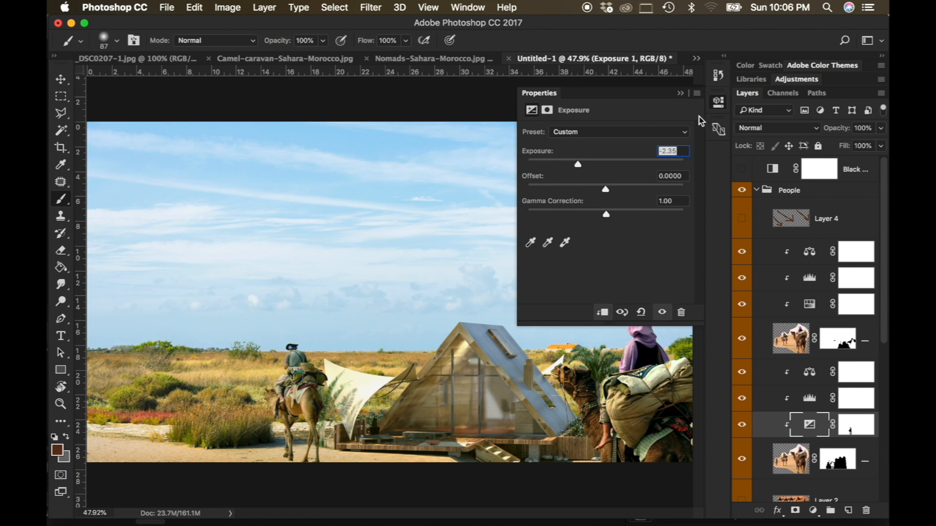
{"action": "left_click", "coordinate": [679, 93]}
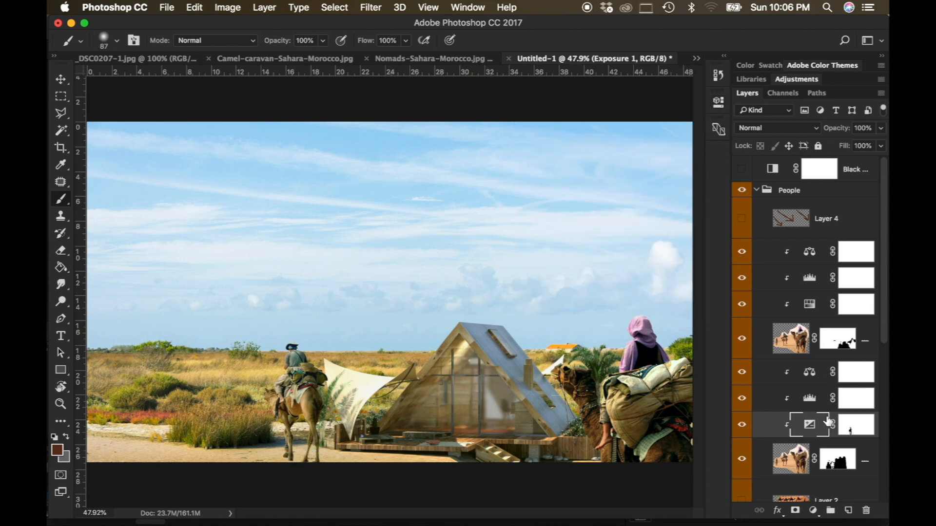
Step: Duplicate the small camel rider's layer with its mask and place the copy directly below the original
{"action": "left_click", "coordinate": [790, 466]}
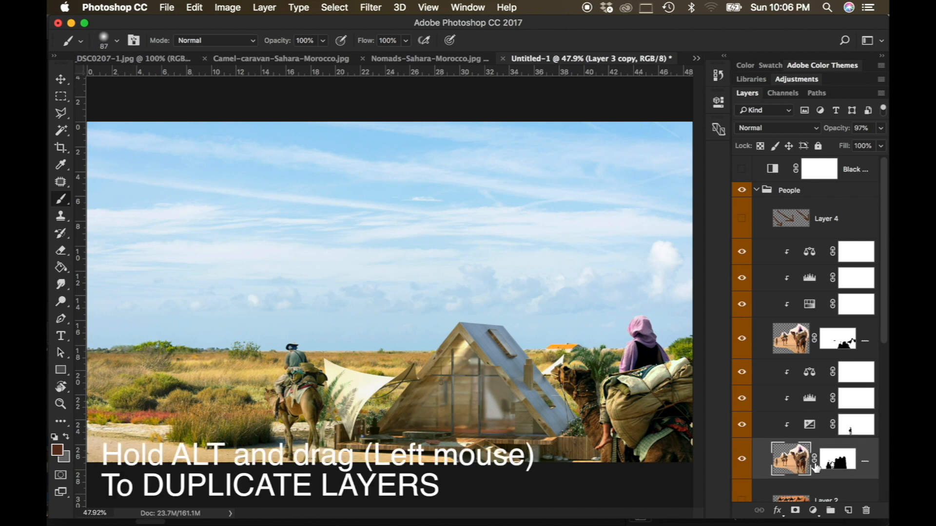
{"action": "left_click_drag", "start_coordinate": [789, 466], "coordinate": [790, 477]}
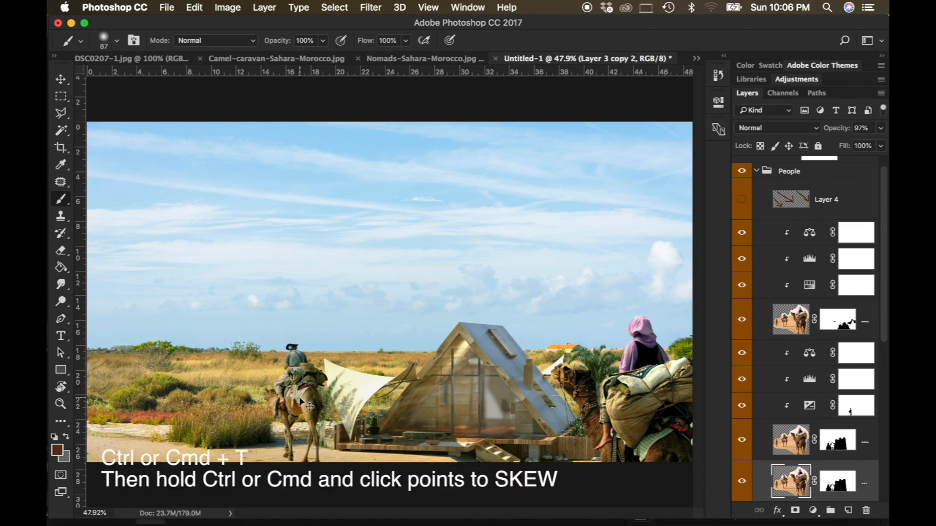
{"action": "key", "text": "super+t"}
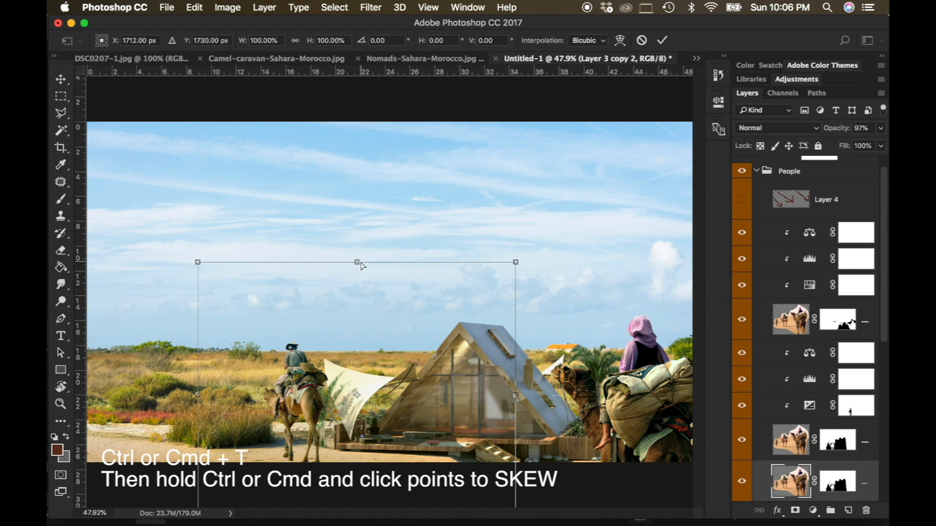
{"action": "left_click_drag", "start_coordinate": [373, 269], "coordinate": [567, 427]}
{"action": "left_click_drag", "start_coordinate": [344, 429], "coordinate": [315, 418]}
{"action": "left_click_drag", "start_coordinate": [489, 363], "coordinate": [578, 428]}
{"action": "left_click_drag", "start_coordinate": [153, 492], "coordinate": [132, 440]}
{"action": "left_click_drag", "start_coordinate": [419, 428], "coordinate": [407, 386]}
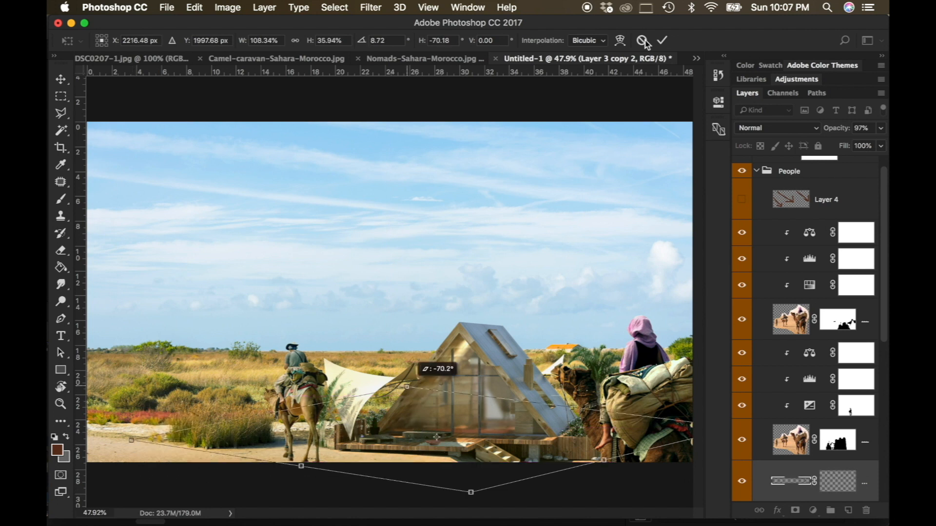
{"action": "left_click", "coordinate": [642, 41]}
Step: Free-transform the duplicate rider layer, skewing and flattening it into a shadow shape on the ground between the small camel's feet and the deck
{"action": "key", "text": "super+t"}
{"action": "left_click_drag", "start_coordinate": [357, 262], "coordinate": [504, 363]}
{"action": "left_click_drag", "start_coordinate": [306, 414], "coordinate": [294, 360]}
{"action": "left_click_drag", "start_coordinate": [503, 462], "coordinate": [365, 517]}
{"action": "left_click_drag", "start_coordinate": [652, 310], "coordinate": [673, 474]}
{"action": "left_click_drag", "start_coordinate": [186, 461], "coordinate": [170, 405]}
{"action": "left_click_drag", "start_coordinate": [320, 397], "coordinate": [363, 431]}
{"action": "left_click_drag", "start_coordinate": [372, 344], "coordinate": [408, 431]}
{"action": "left_click", "coordinate": [667, 39]}
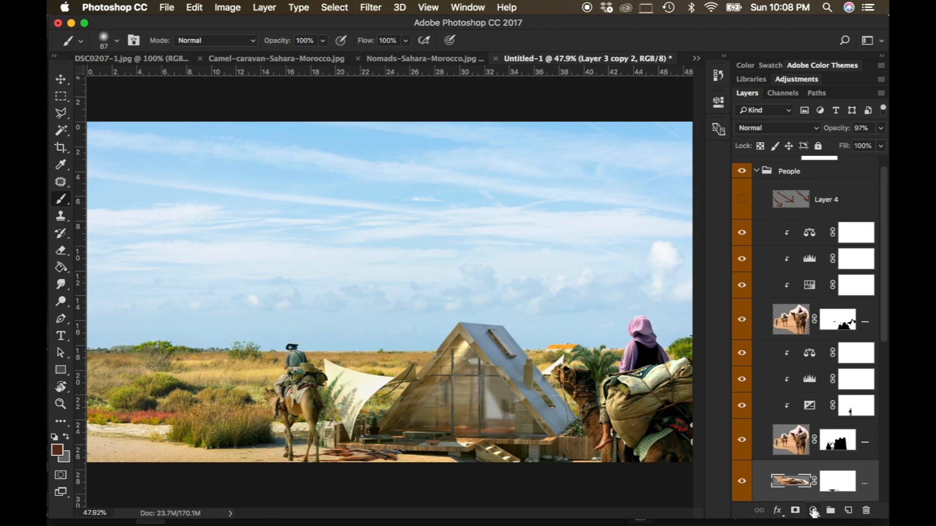
Step: Add an Exposure adjustment clipped to the shadow layer and set its exposure to -14.96
{"action": "left_click", "coordinate": [813, 511]}
{"action": "left_click", "coordinate": [818, 336]}
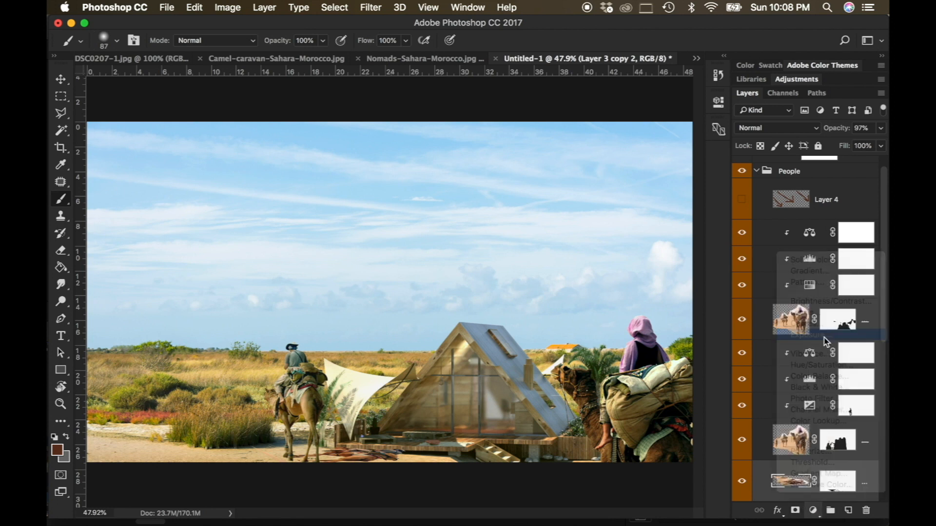
{"action": "mouse_move", "coordinate": [604, 163]}
{"action": "left_mouse_down"}
{"action": "mouse_move", "coordinate": [553, 165]}
{"action": "mouse_move", "coordinate": [606, 168]}
{"action": "left_mouse_up"}
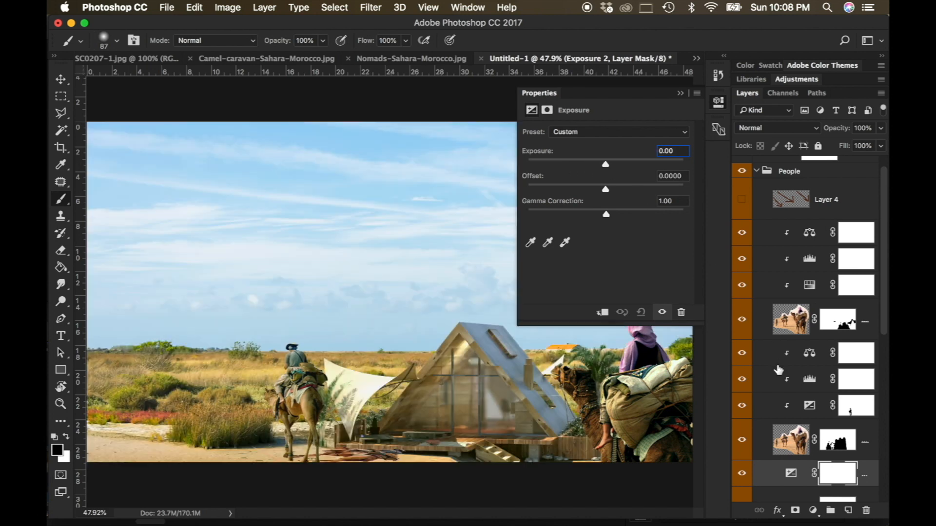
{"action": "scroll", "coordinate": [804, 466], "scroll_direction": "down", "scroll_amount": 2}
{"action": "left_click_drag", "start_coordinate": [797, 456], "coordinate": [797, 453]}
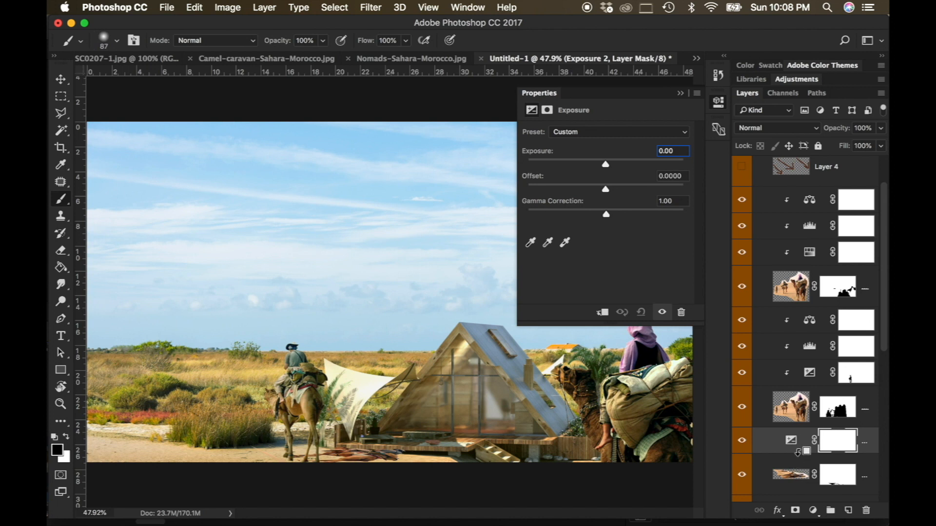
{"action": "left_click", "coordinate": [798, 452], "text": "alt"}
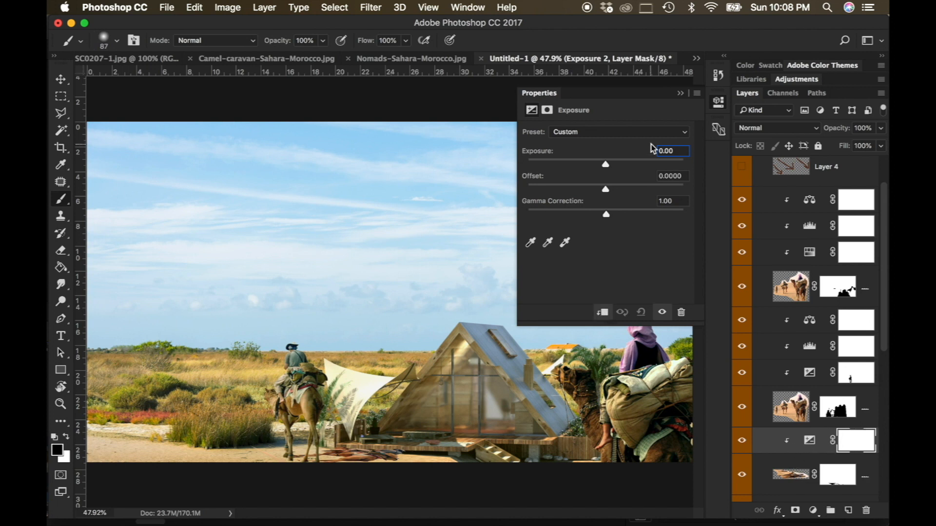
{"action": "left_click_drag", "start_coordinate": [607, 163], "coordinate": [537, 171]}
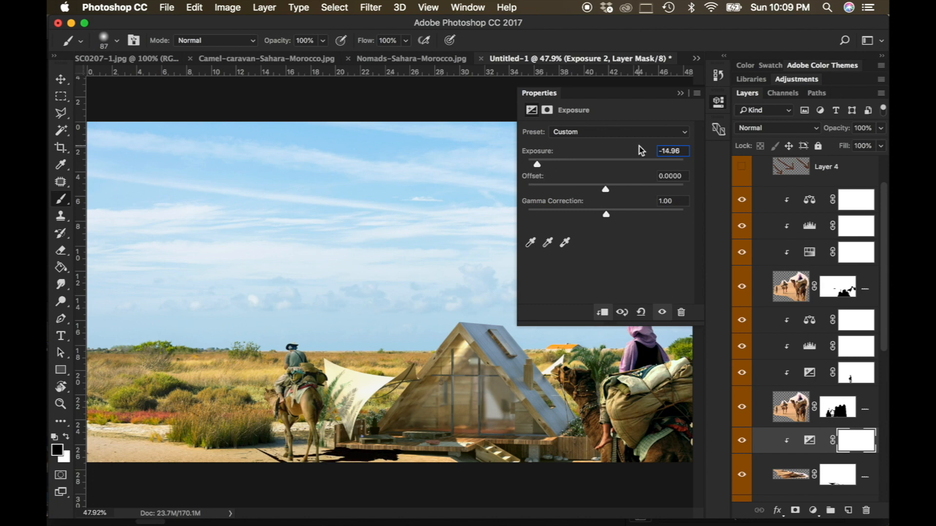
{"action": "left_click", "coordinate": [682, 92]}
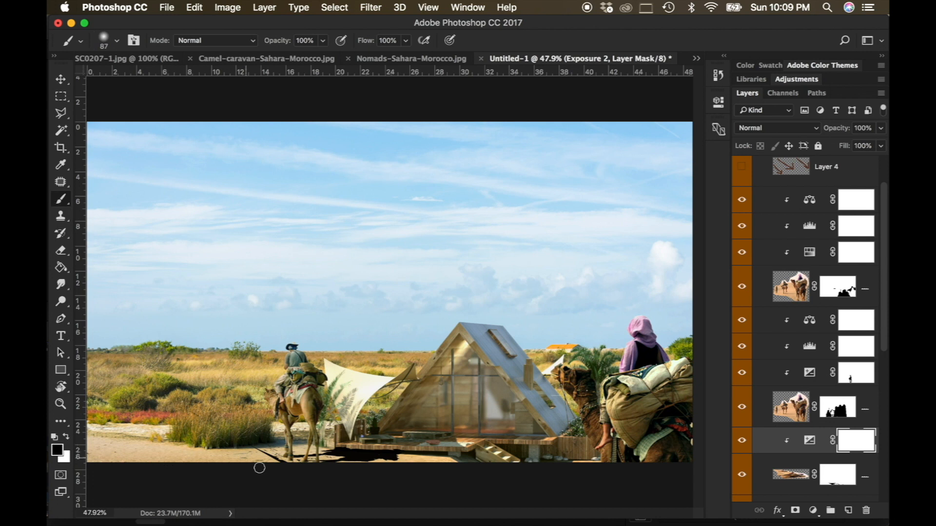
Step: Mask out the stray shadow beside the small camel's feet and along the deck edge, using a hard round 31 px brush for the edge
{"action": "left_click_drag", "start_coordinate": [246, 441], "coordinate": [272, 447]}
{"action": "key", "text": "super+z"}
{"action": "left_click", "coordinate": [797, 482]}
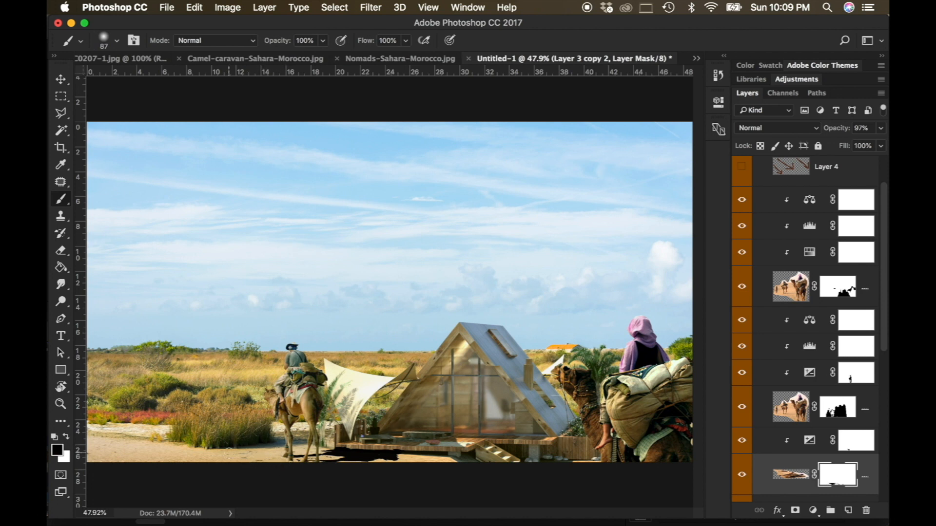
{"action": "right_click", "coordinate": [347, 443]}
{"action": "left_click_drag", "start_coordinate": [434, 357], "coordinate": [429, 358]}
{"action": "left_click", "coordinate": [390, 441]}
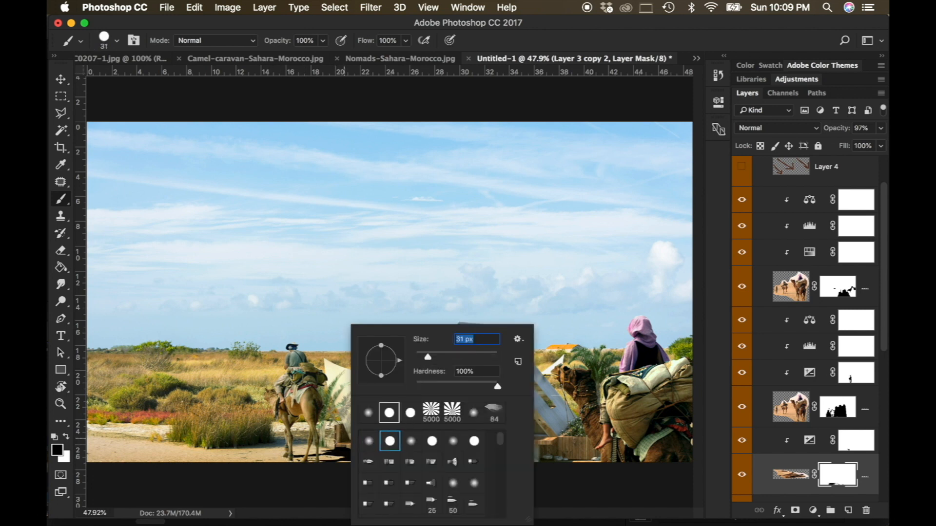
{"action": "left_click", "coordinate": [337, 447]}
{"action": "left_click", "coordinate": [402, 449], "text": "shift"}
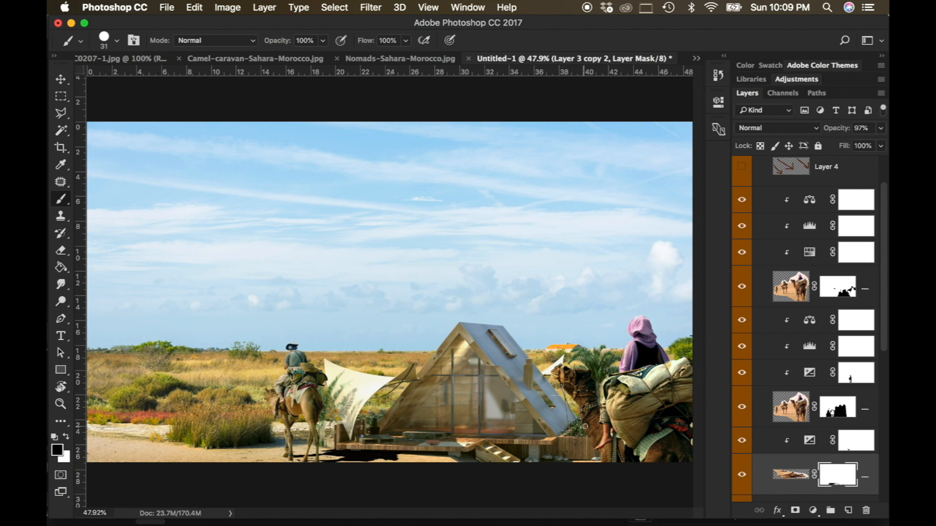
Step: Lower the shadow layer's opacity to 87%
{"action": "left_click", "coordinate": [855, 444]}
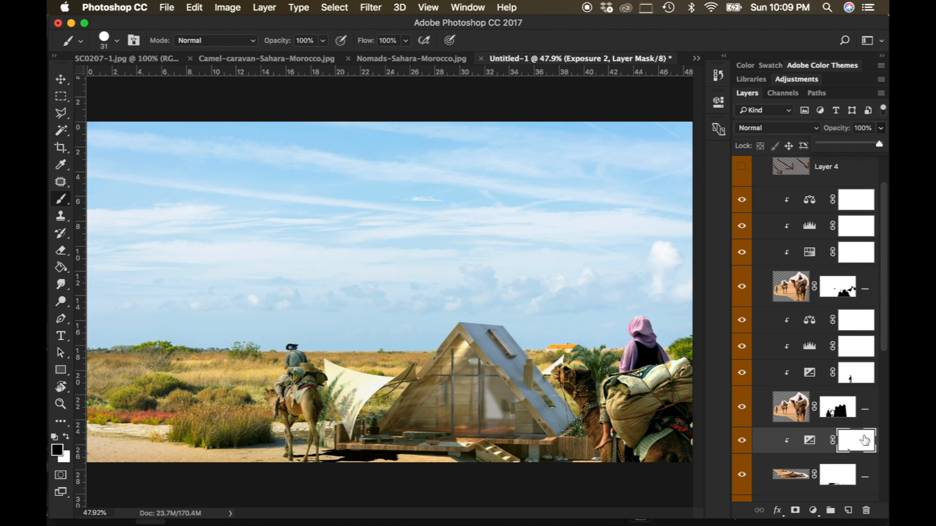
{"action": "left_click", "coordinate": [870, 467]}
{"action": "left_click", "coordinate": [880, 127]}
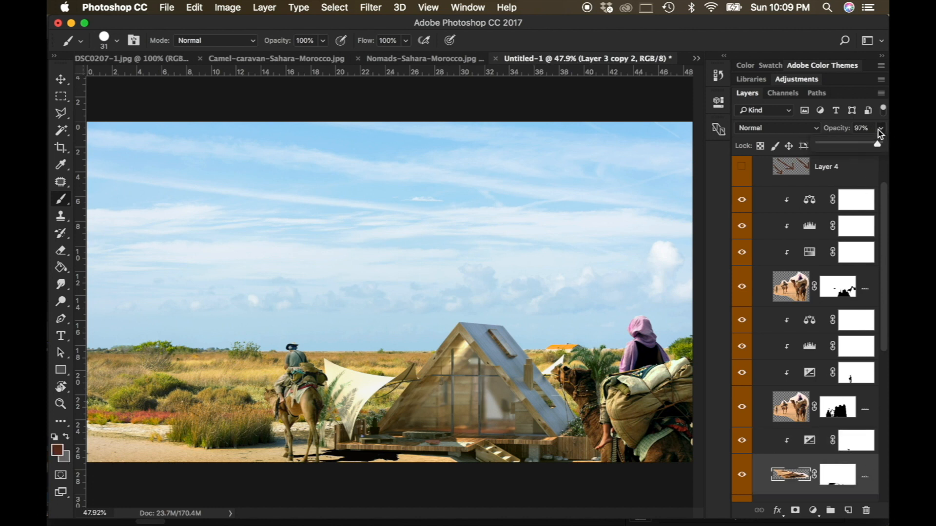
{"action": "mouse_move", "coordinate": [880, 143]}
{"action": "left_mouse_down"}
{"action": "mouse_move", "coordinate": [855, 145]}
{"action": "mouse_move", "coordinate": [876, 148]}
{"action": "left_mouse_up"}
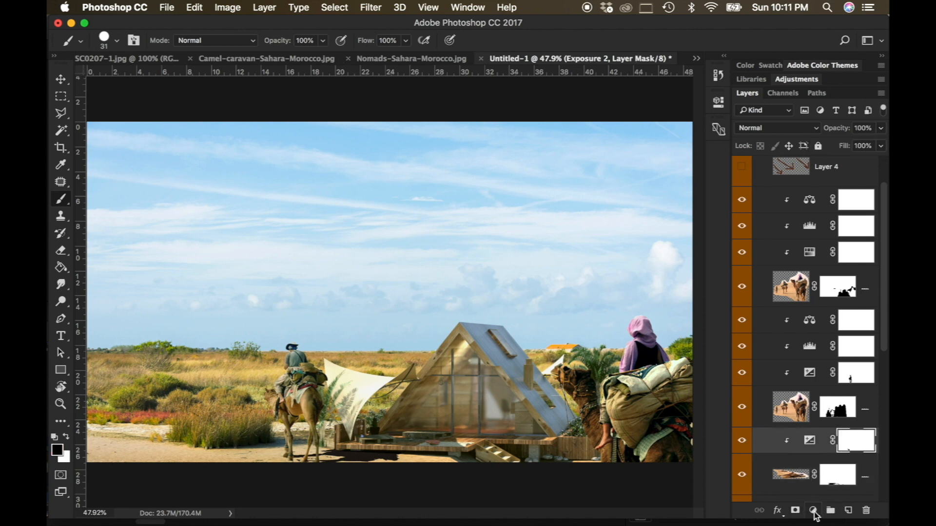
Step: Add a Selective Color adjustment above the shadow's Exposure adjustment and adjust cyan and magenta for the Blacks in Absolute mode
{"action": "left_click", "coordinate": [813, 511]}
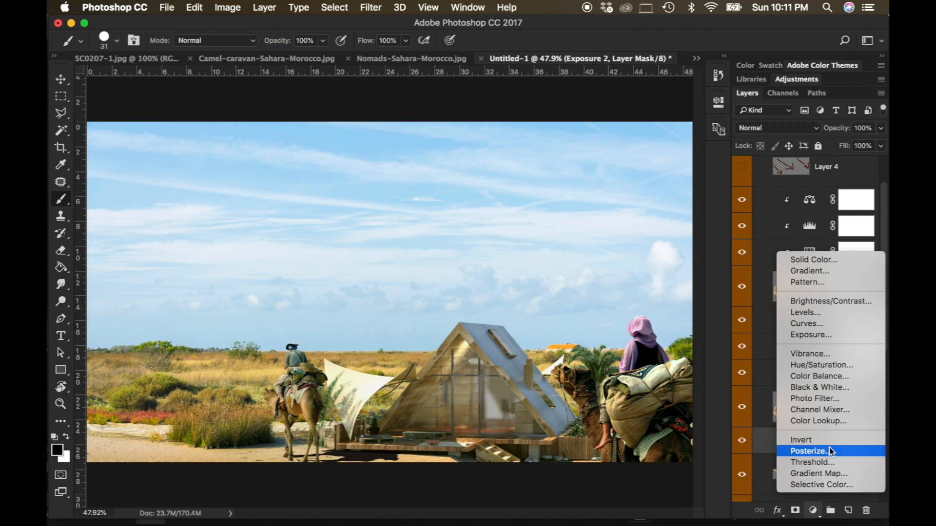
{"action": "left_click", "coordinate": [829, 485]}
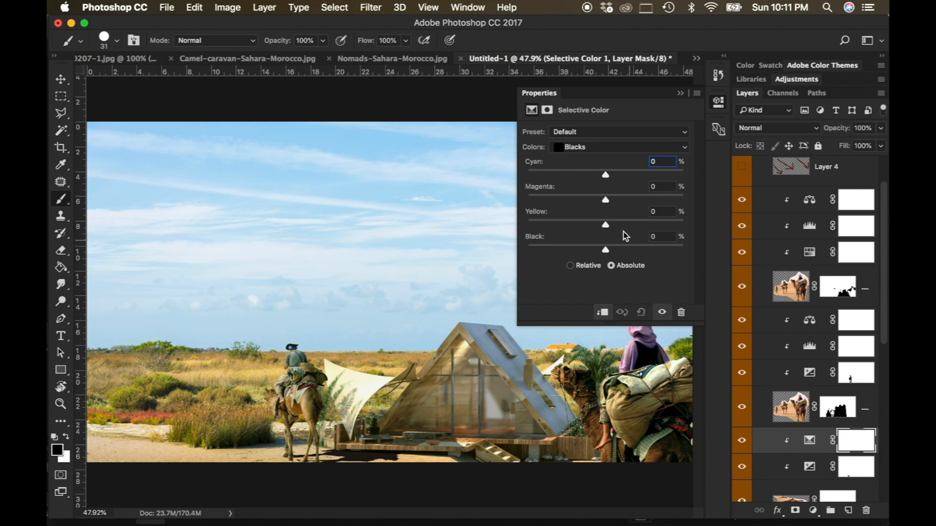
{"action": "mouse_move", "coordinate": [605, 173]}
{"action": "left_mouse_down"}
{"action": "mouse_move", "coordinate": [588, 174]}
{"action": "mouse_move", "coordinate": [617, 177]}
{"action": "mouse_move", "coordinate": [605, 179]}
{"action": "left_mouse_up"}
{"action": "left_click_drag", "start_coordinate": [604, 200], "coordinate": [616, 224]}
{"action": "left_click", "coordinate": [680, 93]}
Step: Reduce the opacity of the shadow layer to 66%
{"action": "scroll", "coordinate": [828, 463], "scroll_direction": "down", "scroll_amount": 3}
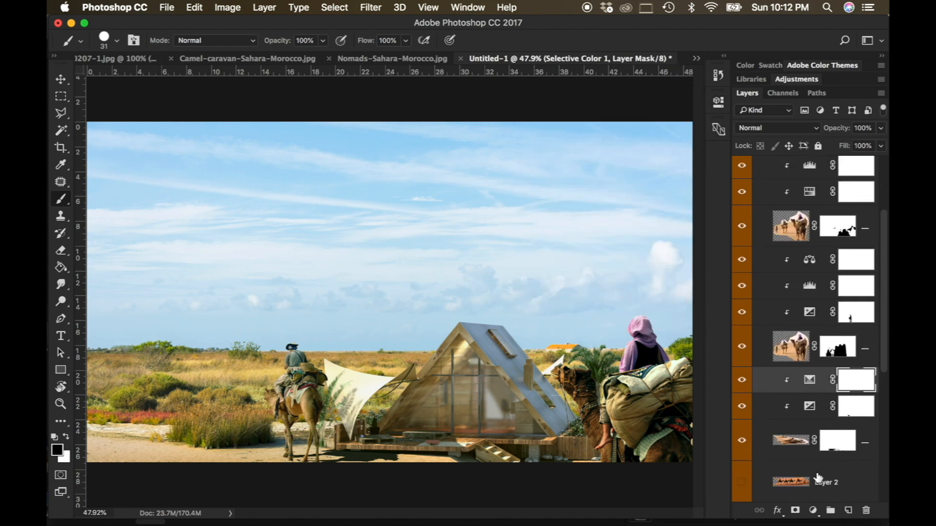
{"action": "left_click", "coordinate": [860, 448]}
{"action": "left_click", "coordinate": [880, 129]}
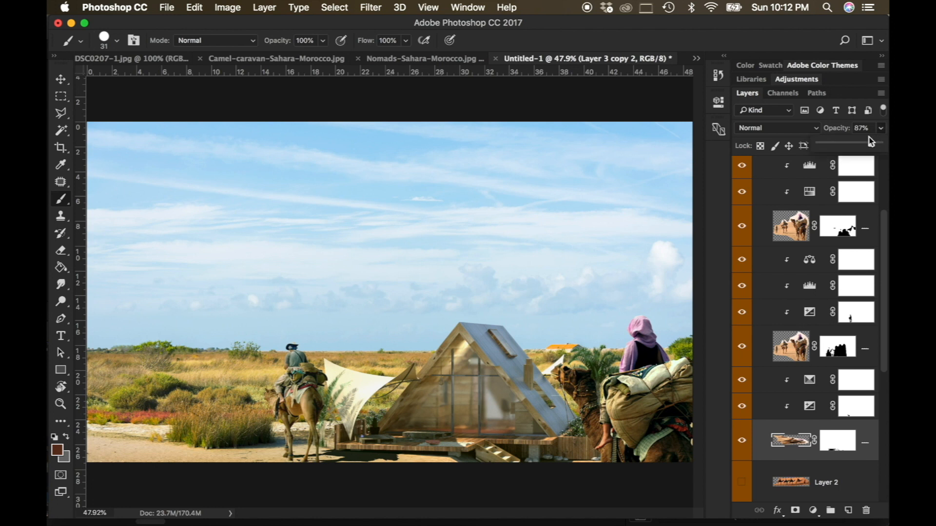
{"action": "left_click_drag", "start_coordinate": [856, 144], "coordinate": [858, 148]}
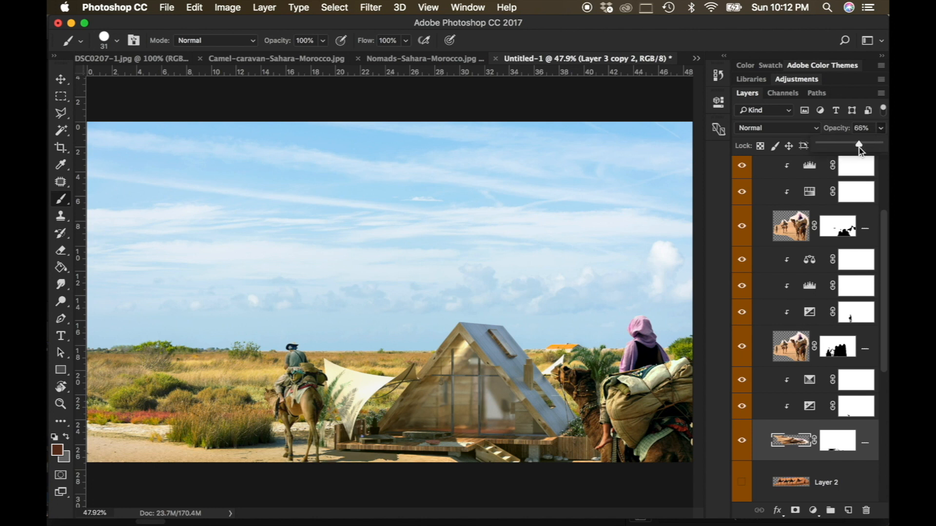
{"action": "left_click", "coordinate": [367, 9]}
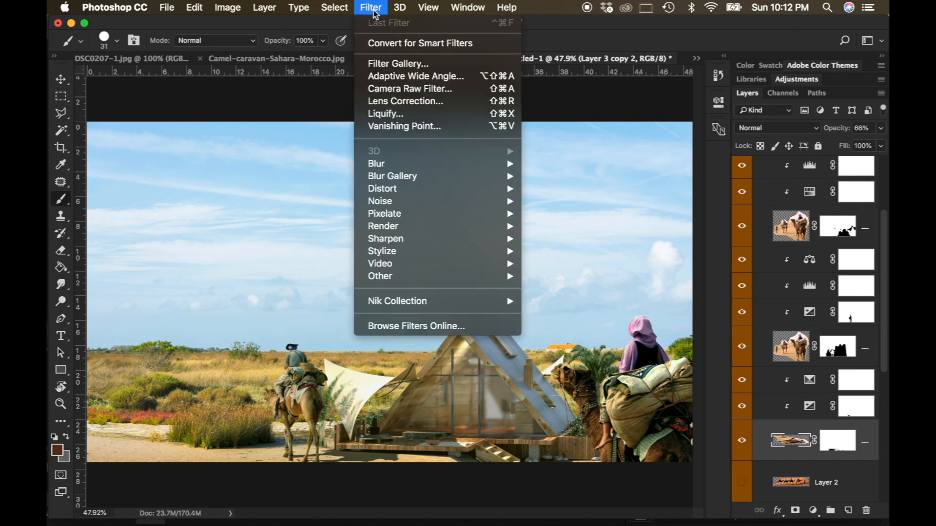
{"action": "mouse_move", "coordinate": [414, 167]}
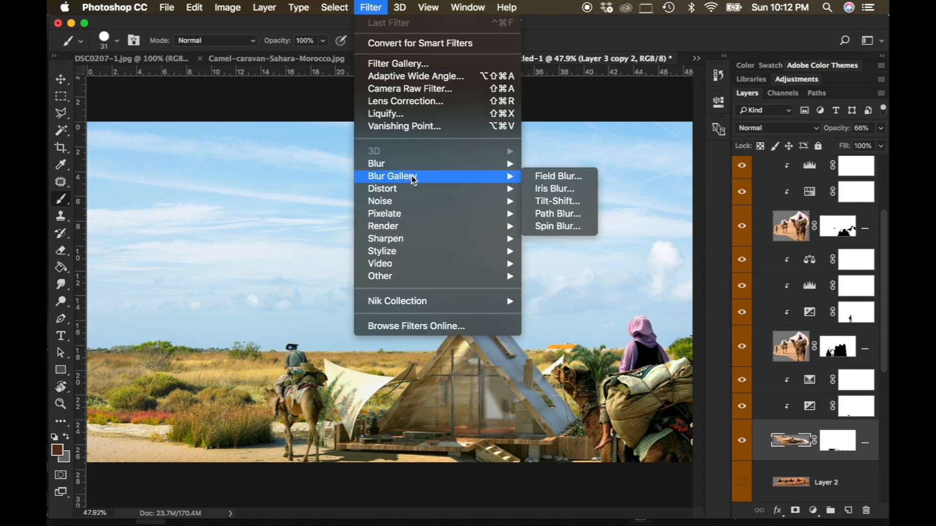
{"action": "mouse_move", "coordinate": [454, 165]}
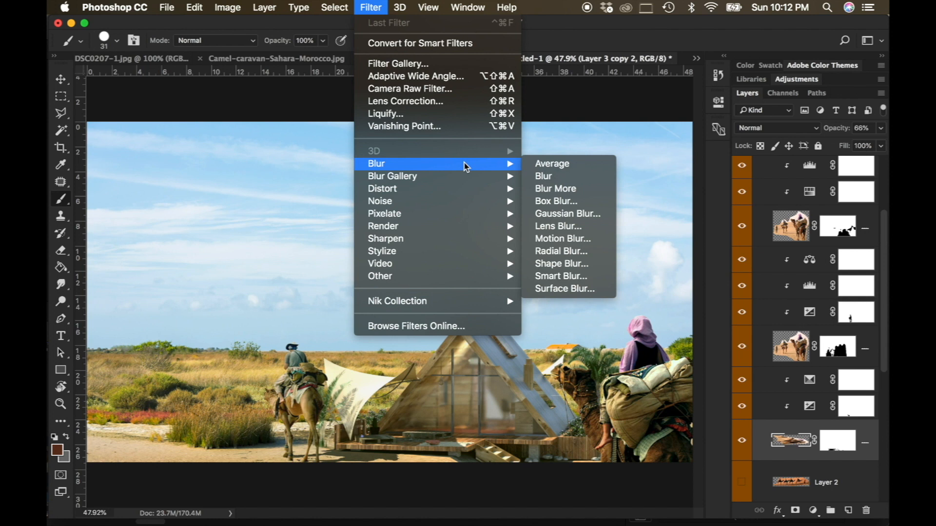
{"action": "left_click", "coordinate": [561, 213]}
{"action": "key", "text": "Escape"}
Step: Apply a Motion Blur with angle 0 and distance 158 pixels to the shadow layer and set its opacity to 75%
{"action": "left_click", "coordinate": [375, 8]}
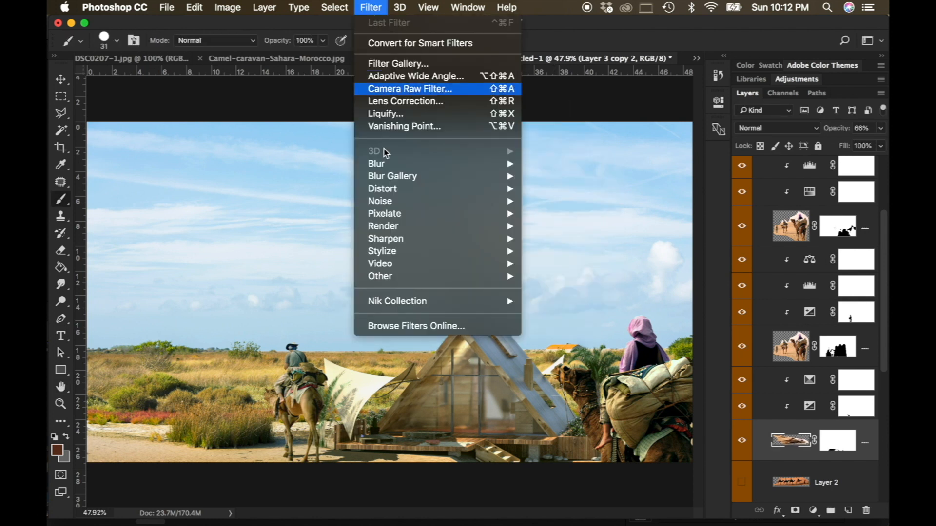
{"action": "mouse_move", "coordinate": [393, 165]}
{"action": "left_click", "coordinate": [548, 239]}
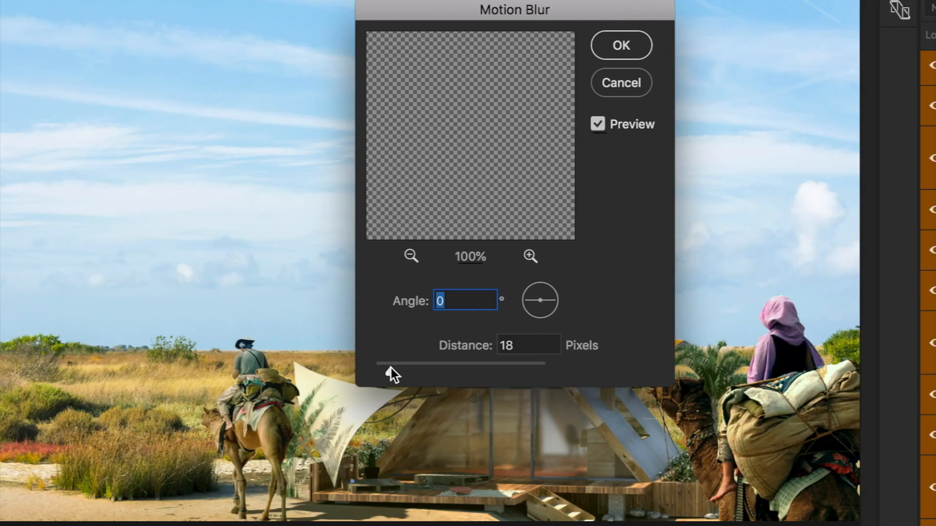
{"action": "left_click_drag", "start_coordinate": [387, 363], "coordinate": [454, 367]}
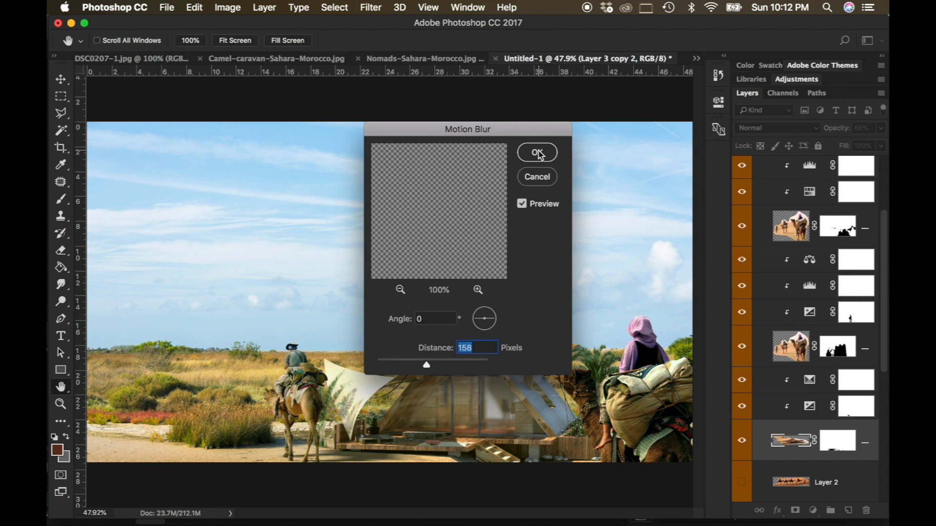
{"action": "left_click", "coordinate": [538, 154]}
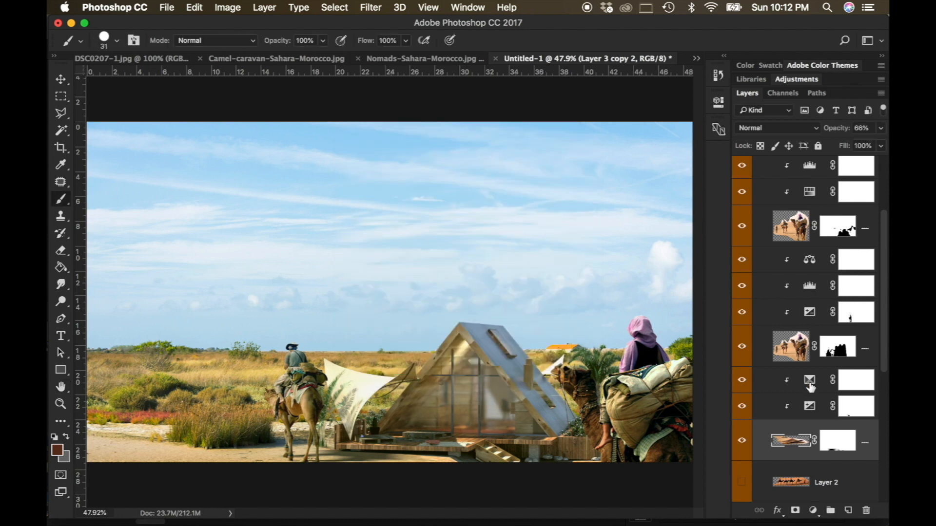
{"action": "left_click", "coordinate": [878, 128]}
{"action": "left_click_drag", "start_coordinate": [860, 143], "coordinate": [865, 143]}
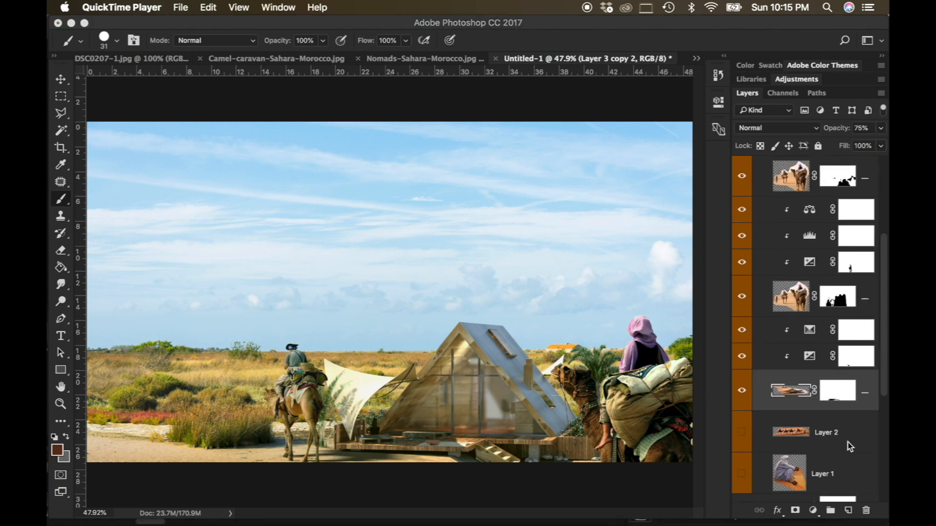
Step: Show the camel caravan on Layer 2 and delete the orange sand background above it using the Magic Wand
{"action": "left_click", "coordinate": [847, 443]}
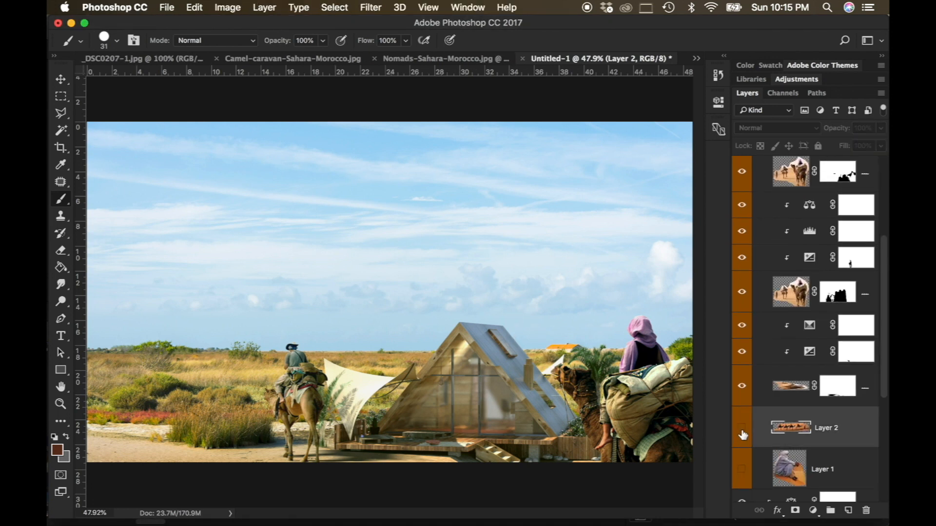
{"action": "left_click", "coordinate": [745, 429]}
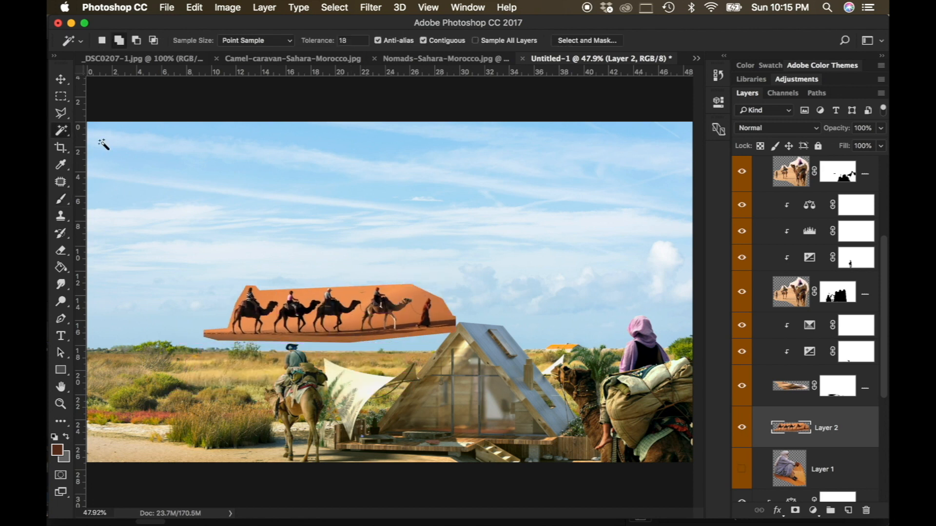
{"action": "left_click", "coordinate": [429, 303]}
{"action": "key", "text": "Delete"}
{"action": "key", "text": "Delete"}
{"action": "key", "text": "super+d"}
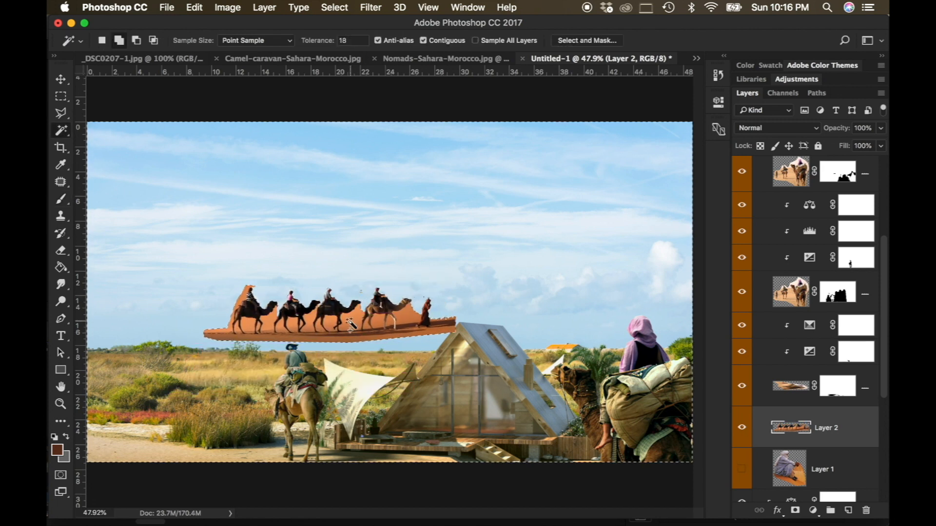
Step: Add a layer mask to Layer 2 and select the remaining sand patches between the camels with the Magic Wand at tolerance 25
{"action": "left_click", "coordinate": [795, 511]}
{"action": "left_click", "coordinate": [311, 41]}
{"action": "type", "text": "25"}
{"action": "left_click", "coordinate": [242, 303]}
{"action": "left_click", "coordinate": [270, 326]}
{"action": "left_click", "coordinate": [293, 325]}
{"action": "left_click", "coordinate": [313, 325]}
{"action": "left_click", "coordinate": [328, 325]}
{"action": "left_click", "coordinate": [352, 323]}
{"action": "left_click", "coordinate": [380, 322]}
Step: Paint black on Layer 2's mask over the sand around the camels with a hard round 185 px brush
{"action": "key", "text": "b"}
{"action": "right_click", "coordinate": [267, 317]}
{"action": "left_click_drag", "start_coordinate": [278, 366], "coordinate": [452, 366]}
{"action": "mouse_move", "coordinate": [249, 296]}
{"action": "left_mouse_down"}
{"action": "mouse_move", "coordinate": [223, 314]}
{"action": "mouse_move", "coordinate": [406, 351]}
{"action": "mouse_move", "coordinate": [210, 375]}
{"action": "mouse_move", "coordinate": [230, 375]}
{"action": "left_mouse_up"}
Step: Free-transform the camel caravan, scaling it down and placing it in the distant grass behind the small rider
{"action": "key", "text": "z"}
{"action": "left_click", "coordinate": [175, 398]}
{"action": "left_click", "coordinate": [175, 399]}
{"action": "left_click", "coordinate": [175, 399]}
{"action": "left_click", "coordinate": [341, 313], "text": "alt"}
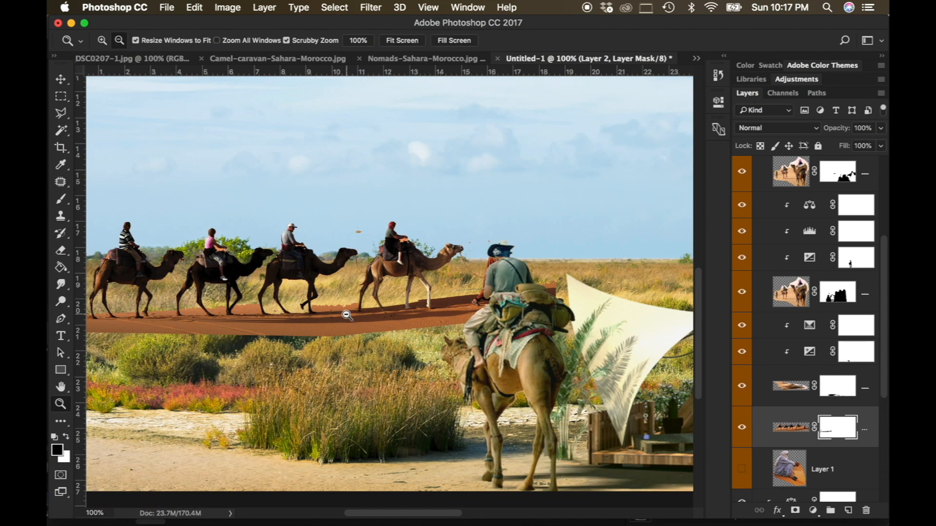
{"action": "key", "text": "super+t"}
{"action": "left_click_drag", "start_coordinate": [554, 223], "coordinate": [369, 265]}
{"action": "mouse_move", "coordinate": [275, 308]}
{"action": "left_mouse_down"}
{"action": "mouse_move", "coordinate": [287, 297]}
{"action": "mouse_move", "coordinate": [340, 298]}
{"action": "left_mouse_up"}
{"action": "key", "text": "Return"}
Step: Mask out the caravan's sand strip and walking figure with a 28 px brush, and move the caravan slightly closer to the small rider
{"action": "key", "text": "b"}
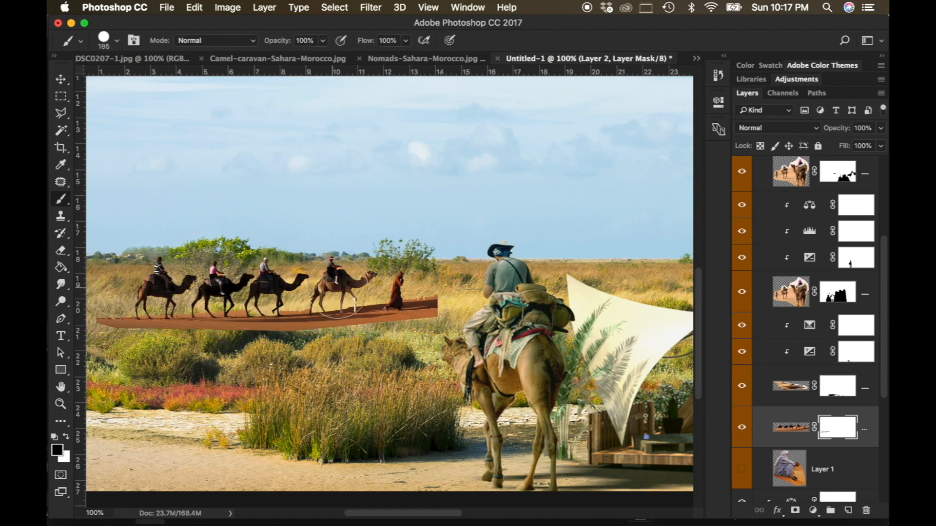
{"action": "right_click", "coordinate": [344, 289]}
{"action": "key", "text": "Return"}
{"action": "mouse_move", "coordinate": [434, 299]}
{"action": "left_mouse_down"}
{"action": "mouse_move", "coordinate": [407, 301]}
{"action": "mouse_move", "coordinate": [413, 311]}
{"action": "mouse_move", "coordinate": [274, 324]}
{"action": "mouse_move", "coordinate": [92, 322]}
{"action": "mouse_move", "coordinate": [288, 329]}
{"action": "mouse_move", "coordinate": [340, 316]}
{"action": "left_mouse_up"}
{"action": "mouse_move", "coordinate": [398, 277]}
{"action": "left_mouse_down"}
{"action": "mouse_move", "coordinate": [390, 307]}
{"action": "mouse_move", "coordinate": [347, 317]}
{"action": "left_mouse_up"}
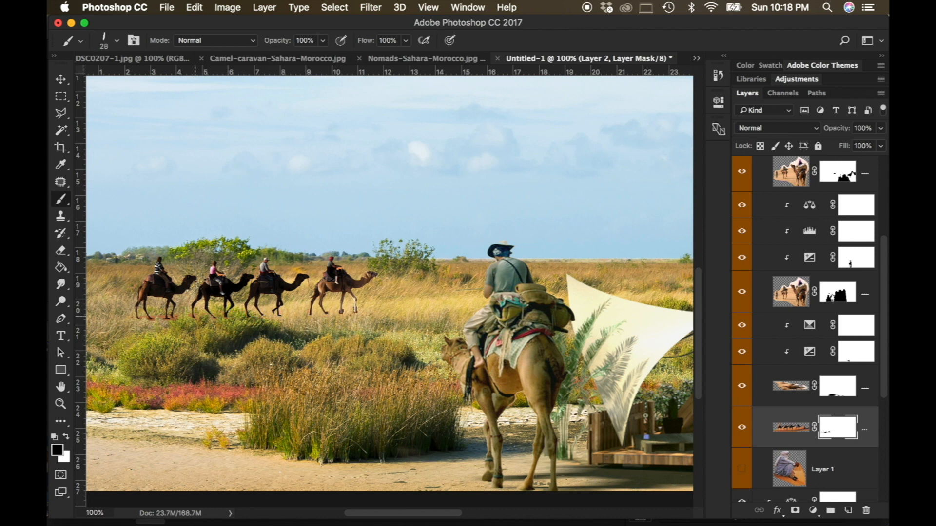
{"action": "left_click_drag", "start_coordinate": [329, 285], "coordinate": [371, 280]}
Step: Choose the 134 px grass-shaped brush tip for Layer 2's mask and undo the last stroke
{"action": "right_click", "coordinate": [131, 264]}
{"action": "left_click", "coordinate": [155, 378]}
{"action": "left_click_drag", "start_coordinate": [168, 283], "coordinate": [167, 288]}
{"action": "scroll", "coordinate": [262, 406], "scroll_direction": "down", "scroll_amount": 5}
{"action": "scroll", "coordinate": [262, 406], "scroll_direction": "up", "scroll_amount": 2}
{"action": "left_click", "coordinate": [262, 394]}
{"action": "left_click", "coordinate": [232, 211]}
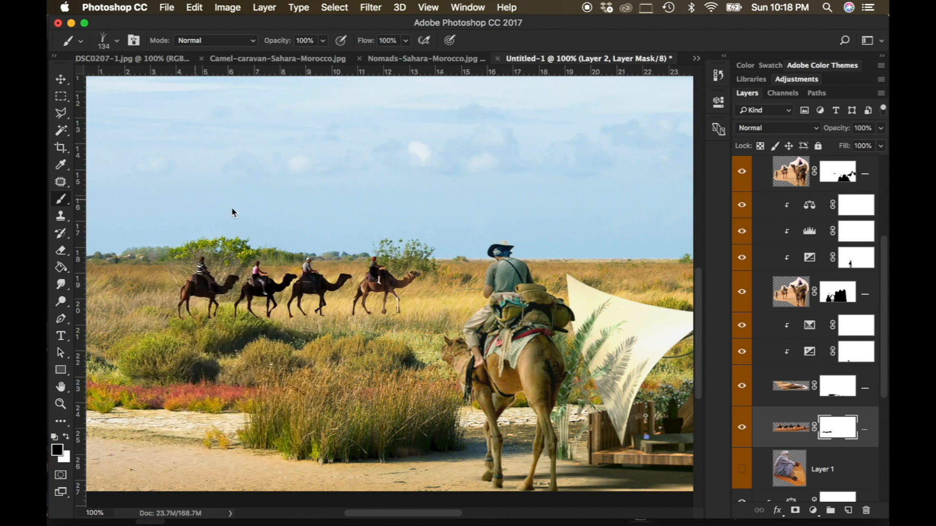
{"action": "key", "text": "super+z"}
Step: Reduce the grass brush to 38 px and dab it on the mask at the rearmost camel's feet
{"action": "key", "text": "x"}
{"action": "right_click", "coordinate": [201, 319]}
{"action": "left_click_drag", "start_coordinate": [267, 335], "coordinate": [222, 335]}
{"action": "left_click", "coordinate": [186, 318]}
{"action": "key", "text": "x"}
{"action": "key", "text": "x"}
{"action": "key", "text": "x"}
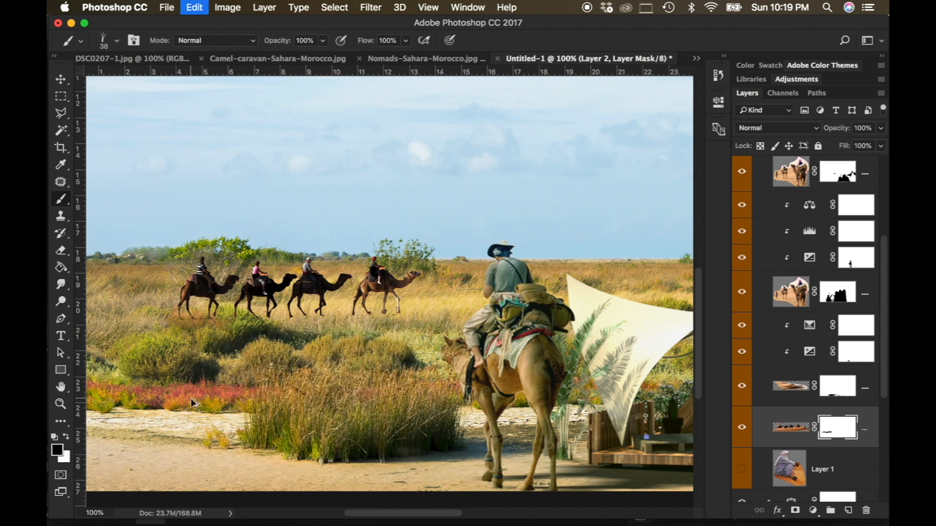
Step: Choose the textured 100 px brush tip and dab Layer 2's mask at the rearmost camel's feet, reducing it to 36 px at 39% opacity
{"action": "right_click", "coordinate": [267, 322]}
{"action": "scroll", "coordinate": [350, 444], "scroll_direction": "down", "scroll_amount": 3}
{"action": "left_click", "coordinate": [350, 443]}
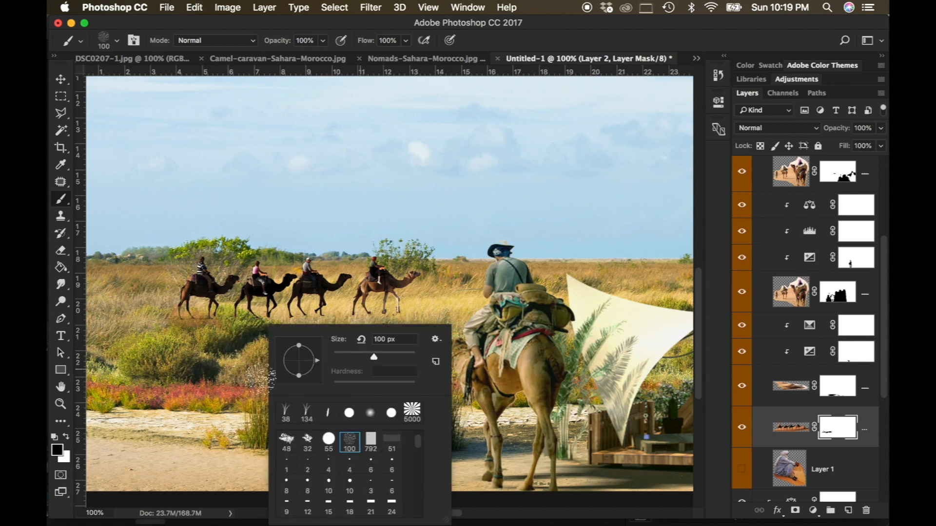
{"action": "left_click", "coordinate": [191, 330]}
{"action": "key", "text": "3"}
{"action": "key", "text": "9"}
{"action": "right_click", "coordinate": [343, 266]}
{"action": "double_click", "coordinate": [352, 350]}
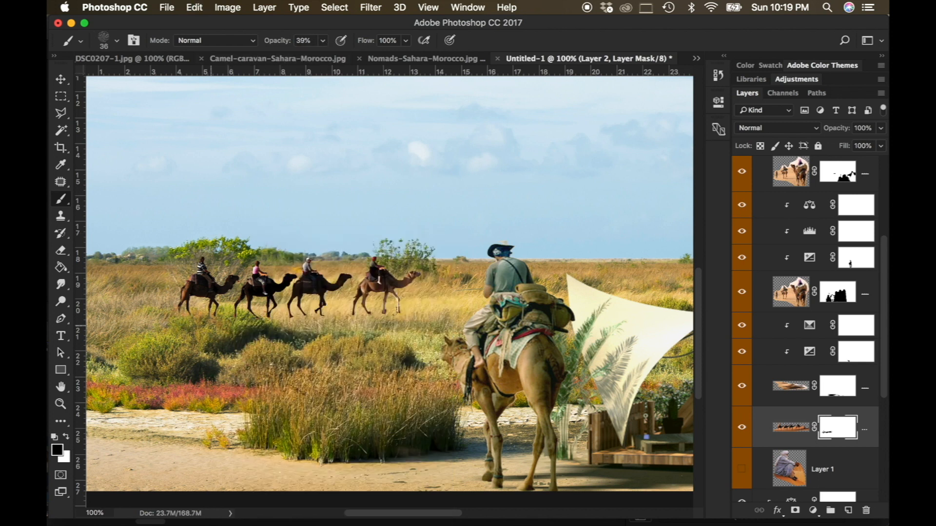
{"action": "left_click", "coordinate": [215, 322]}
Step: Enlarge the brush to 59 px and softly mask the feet of the caravan's rear camels into the grass
{"action": "right_click", "coordinate": [217, 321]}
{"action": "left_click_drag", "start_coordinate": [305, 355], "coordinate": [311, 355]}
{"action": "left_click", "coordinate": [239, 316]}
{"action": "left_click", "coordinate": [271, 319]}
{"action": "left_click", "coordinate": [288, 317]}
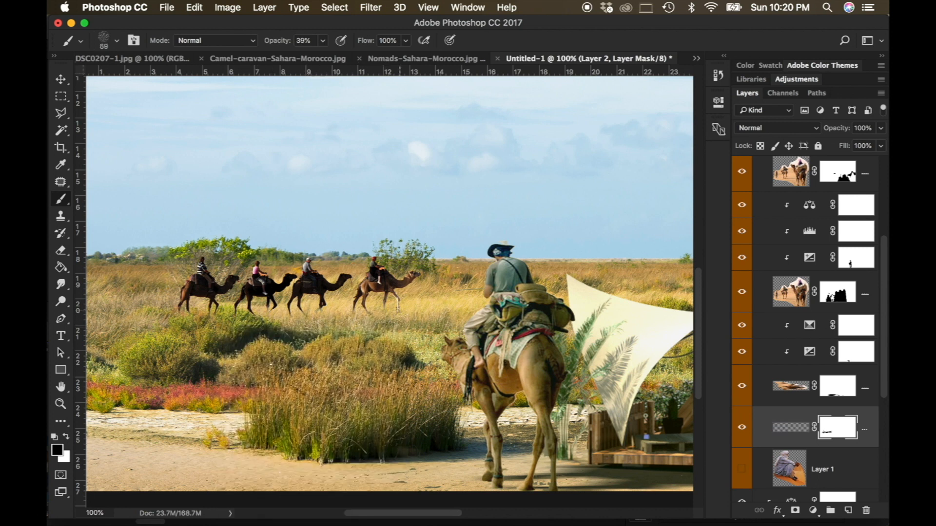
{"action": "left_click", "coordinate": [252, 316]}
Step: Add Levels and Color Balance adjustment layers above the camel caravan and shift the color balance
{"action": "left_click", "coordinate": [812, 510]}
{"action": "left_click", "coordinate": [821, 316]}
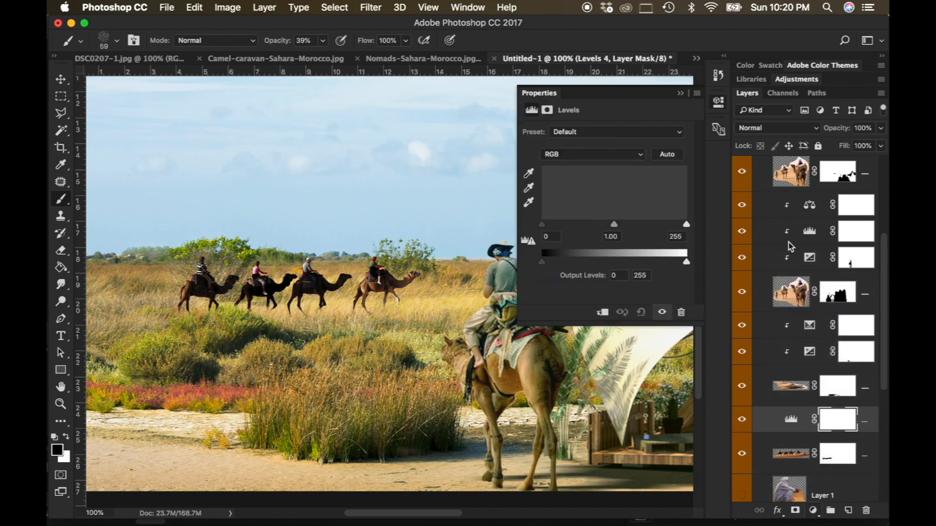
{"action": "left_click", "coordinate": [812, 510]}
{"action": "left_click", "coordinate": [819, 378]}
{"action": "left_click_drag", "start_coordinate": [588, 158], "coordinate": [618, 184]}
{"action": "left_click", "coordinate": [681, 93]}
Step: Set the caravan's Levels to midtones 1.41 and white point 190, with output levels from 22 to 218
{"action": "left_click", "coordinate": [809, 446]}
{"action": "double_click", "coordinate": [809, 446]}
{"action": "left_click_drag", "start_coordinate": [614, 225], "coordinate": [595, 227]}
{"action": "left_click_drag", "start_coordinate": [685, 224], "coordinate": [651, 235]}
{"action": "left_click_drag", "start_coordinate": [541, 261], "coordinate": [560, 264]}
{"action": "left_click_drag", "start_coordinate": [685, 262], "coordinate": [667, 265]}
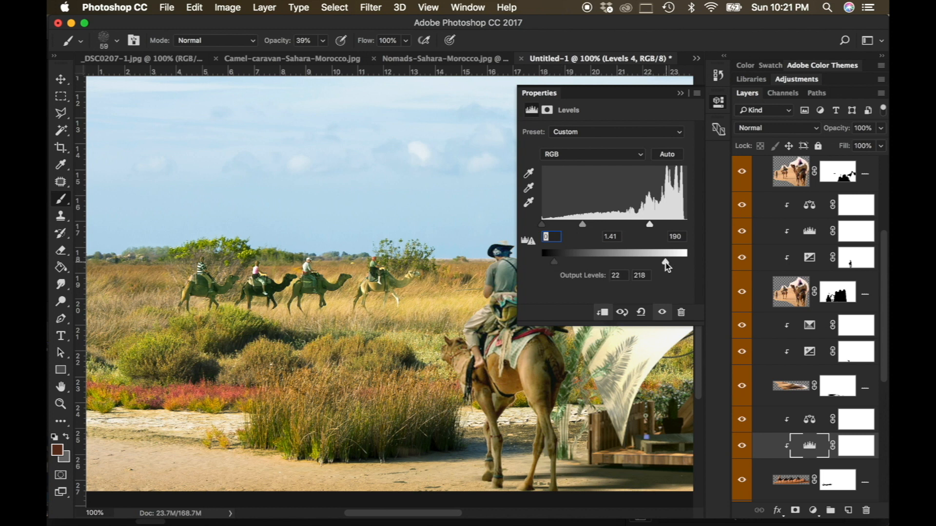
Step: Fine-tune the caravan's Color Balance adjustment by changing the tonal range and its color shift
{"action": "left_click", "coordinate": [822, 420]}
{"action": "left_click", "coordinate": [604, 133]}
{"action": "left_click", "coordinate": [604, 142]}
{"action": "left_click_drag", "start_coordinate": [588, 185], "coordinate": [600, 184]}
{"action": "left_click", "coordinate": [680, 93]}
Step: Set the opacity of Layer 2, the camel caravan, to 96%
{"action": "key", "text": "z"}
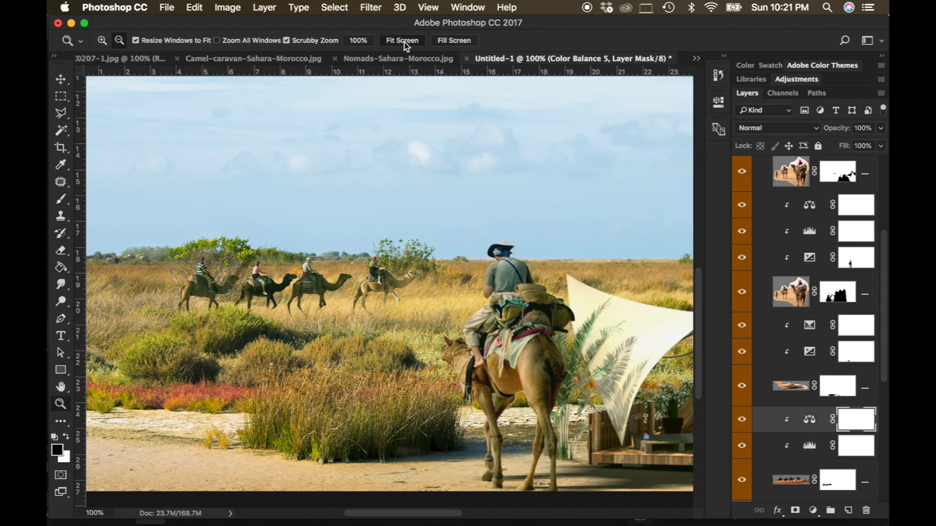
{"action": "key", "text": "super+0"}
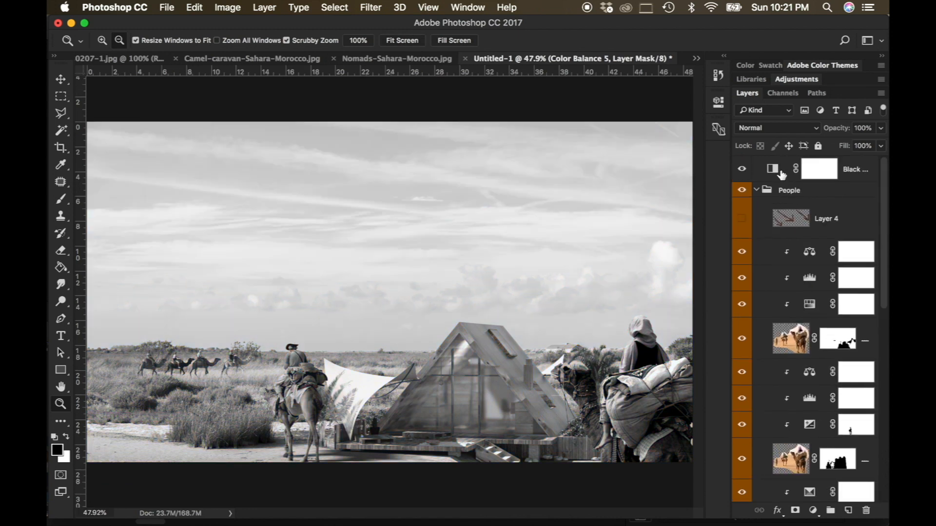
{"action": "scroll", "coordinate": [781, 174], "scroll_direction": "down", "scroll_amount": 10}
{"action": "left_click", "coordinate": [866, 397]}
{"action": "left_click", "coordinate": [880, 128]}
{"action": "mouse_move", "coordinate": [882, 144]}
{"action": "left_mouse_down"}
{"action": "mouse_move", "coordinate": [864, 146]}
{"action": "mouse_move", "coordinate": [877, 145]}
{"action": "left_mouse_up"}
{"action": "scroll", "coordinate": [803, 404], "scroll_direction": "up", "scroll_amount": 10}
Step: Flip the whole canvas horizontally and back again to check the composition
{"action": "key", "text": "r"}
{"action": "left_click_drag", "start_coordinate": [409, 185], "coordinate": [524, 93]}
{"action": "key", "text": "super+shift+h"}
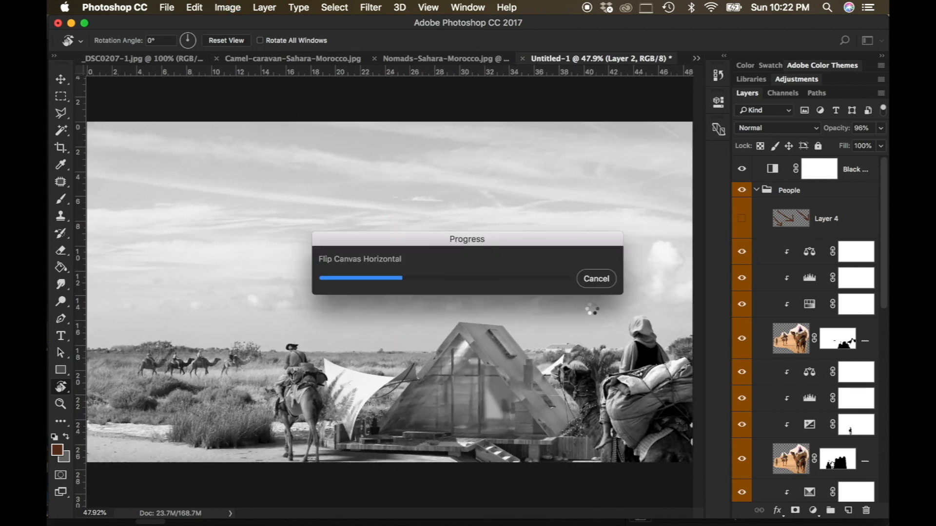
{"action": "key", "text": "super+shift+h"}
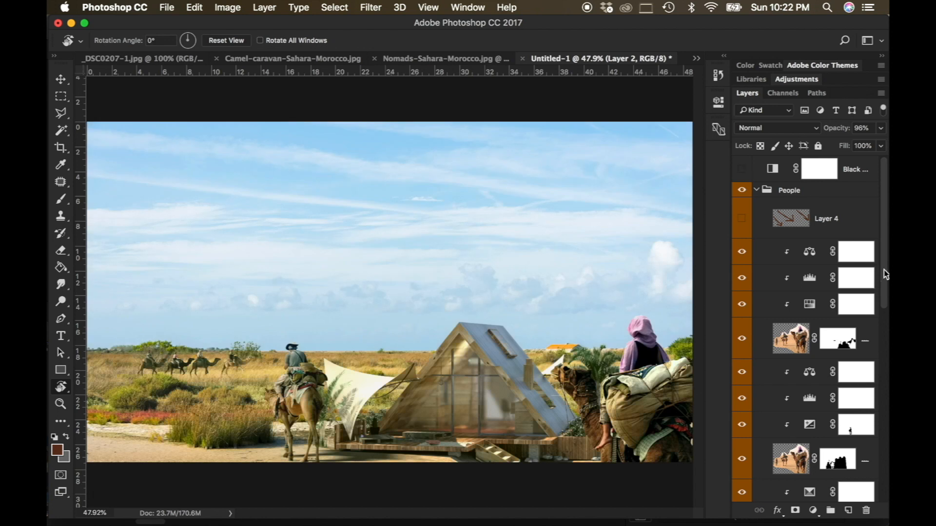
Step: Collapse the People group and add a Color Lookup adjustment layer above the hidden Black & White layer
{"action": "left_click", "coordinate": [758, 194]}
{"action": "left_click", "coordinate": [756, 190]}
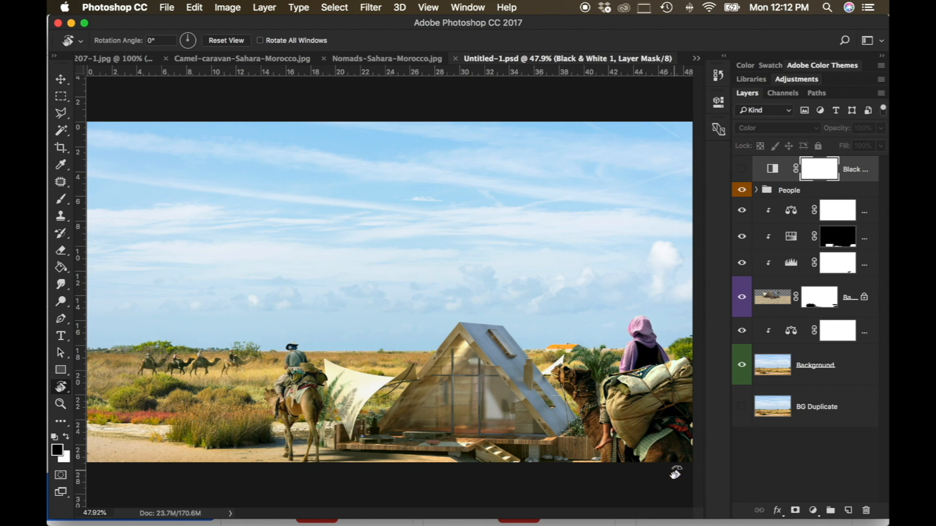
{"action": "left_click", "coordinate": [813, 510]}
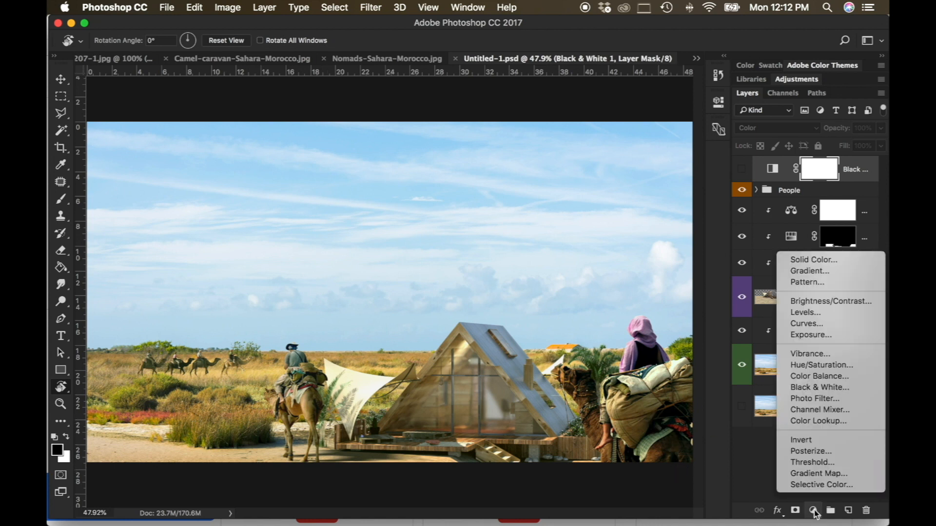
{"action": "left_click", "coordinate": [820, 422]}
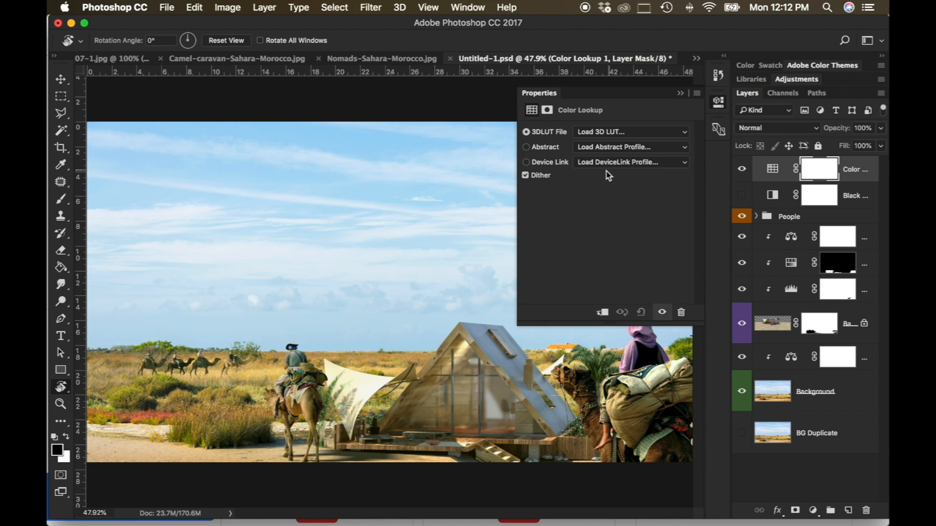
Step: Try the TensionGreen.3DL, TealOrangePlusContrast.3DL, Soft_Warming.look and LateSunset.3DL LUTs on the Color Lookup layer
{"action": "left_click", "coordinate": [639, 134]}
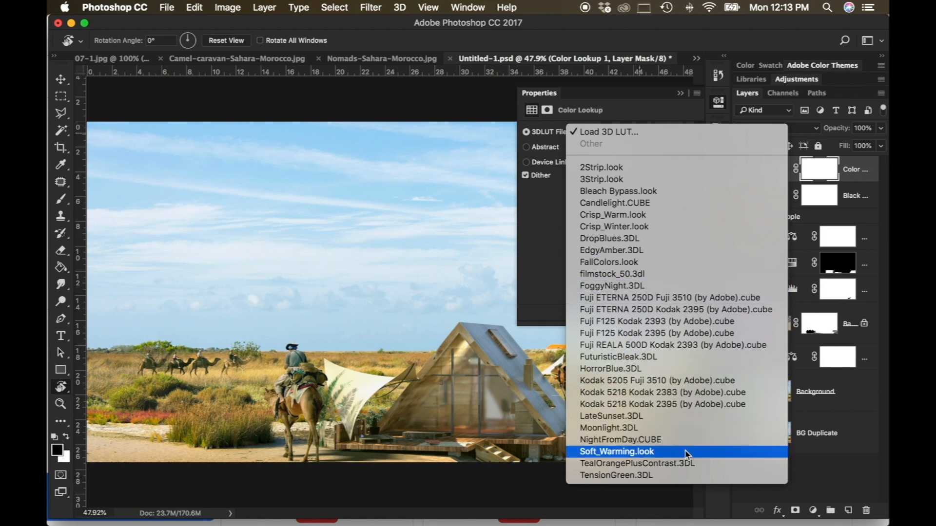
{"action": "left_click", "coordinate": [689, 475]}
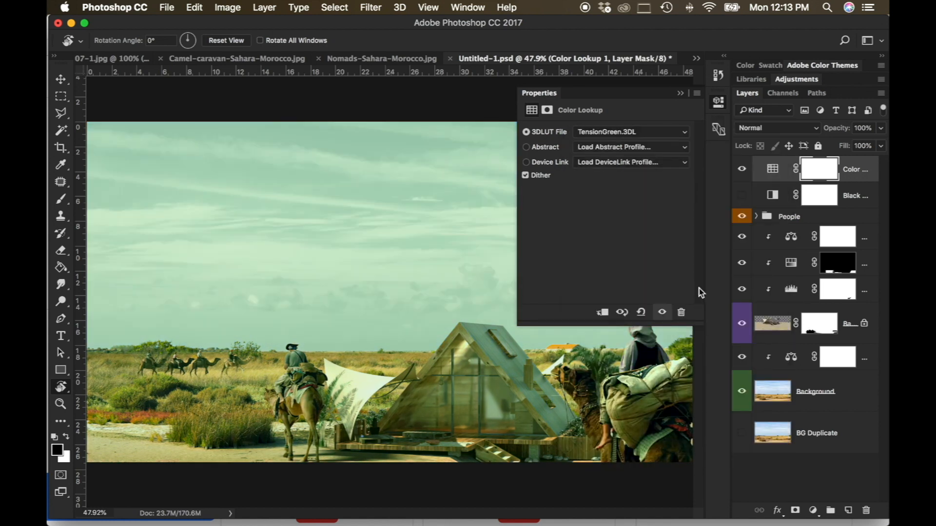
{"action": "left_click", "coordinate": [613, 134]}
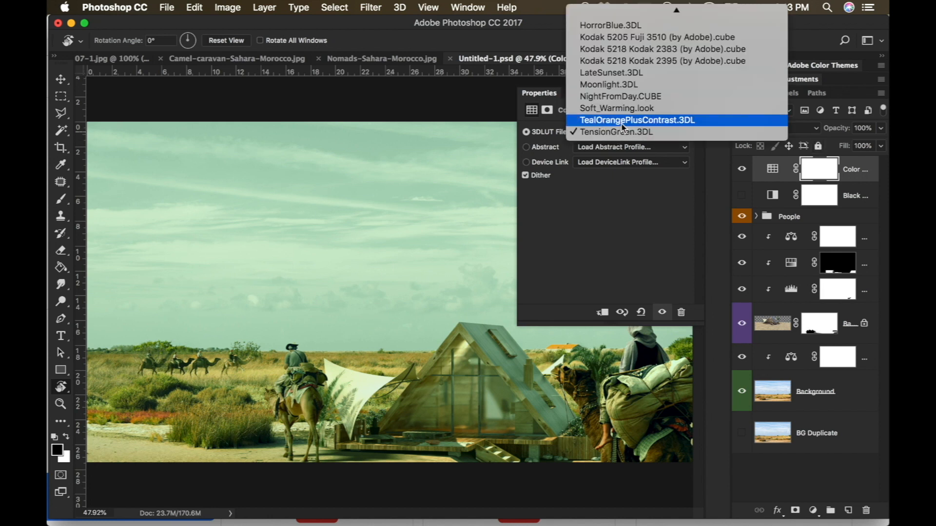
{"action": "left_click", "coordinate": [620, 122]}
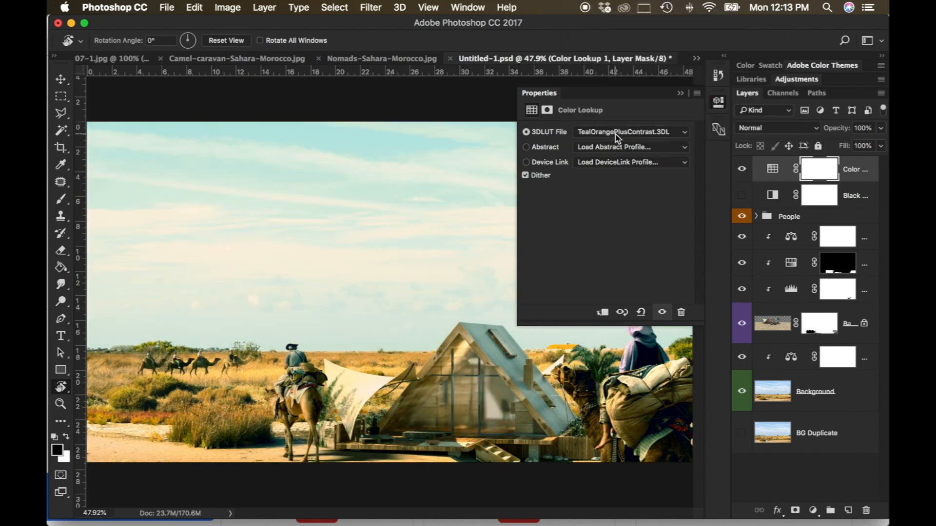
{"action": "left_click", "coordinate": [617, 137]}
{"action": "left_click", "coordinate": [622, 122]}
{"action": "left_click", "coordinate": [618, 133]}
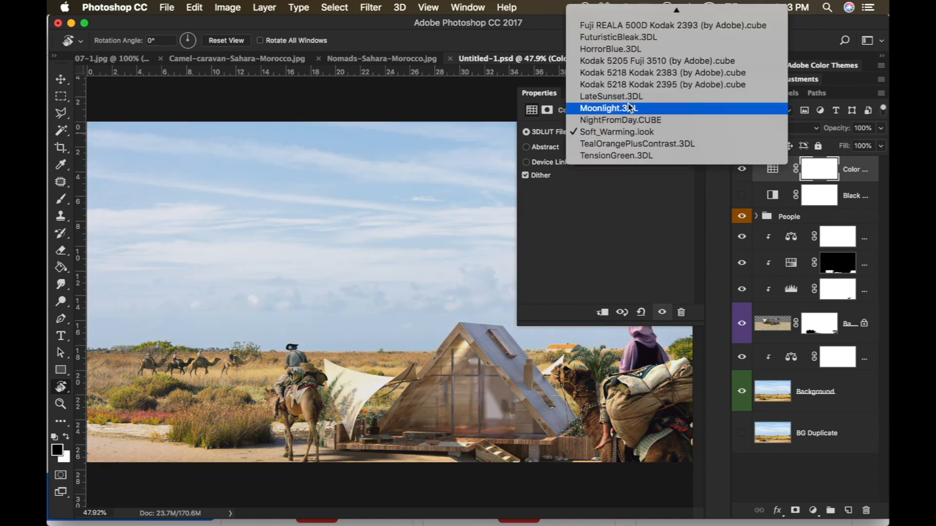
{"action": "left_click", "coordinate": [615, 96]}
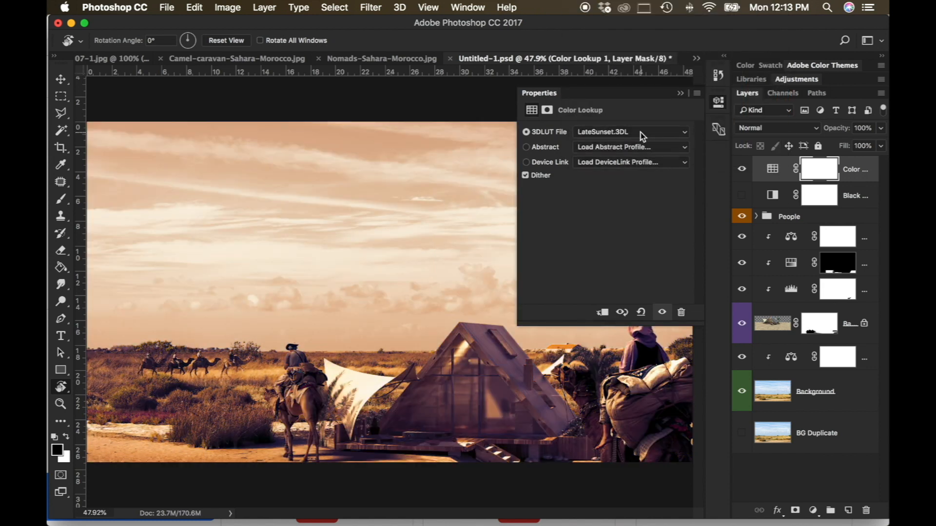
{"action": "left_click", "coordinate": [637, 132]}
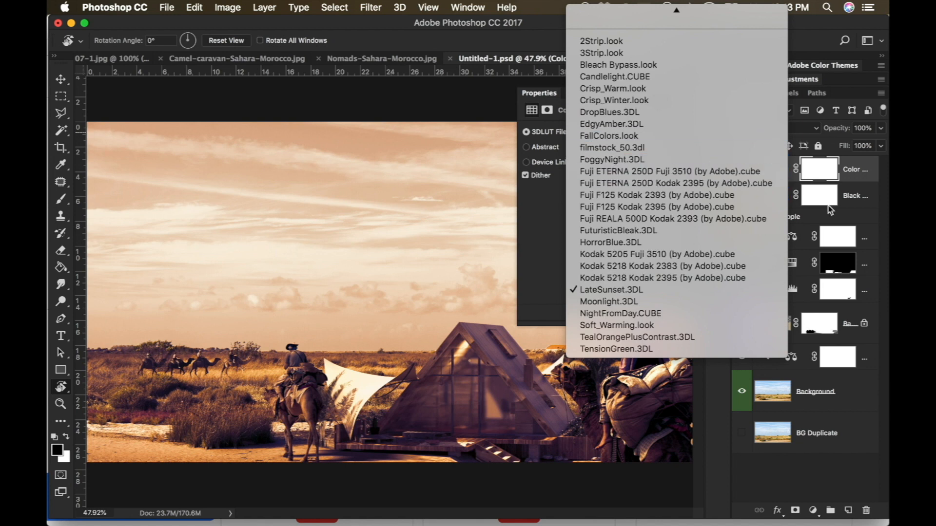
{"action": "left_click", "coordinate": [810, 28]}
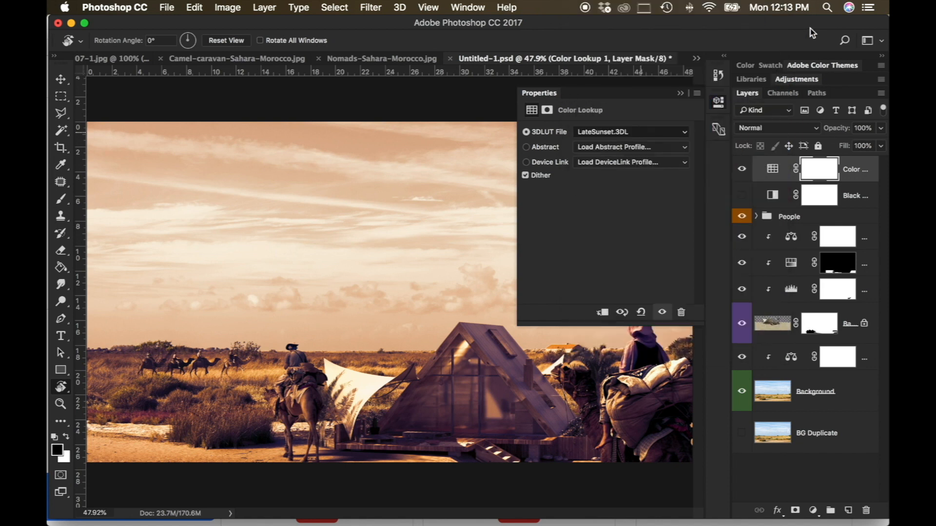
{"action": "left_click", "coordinate": [604, 136]}
{"action": "left_click", "coordinate": [660, 235]}
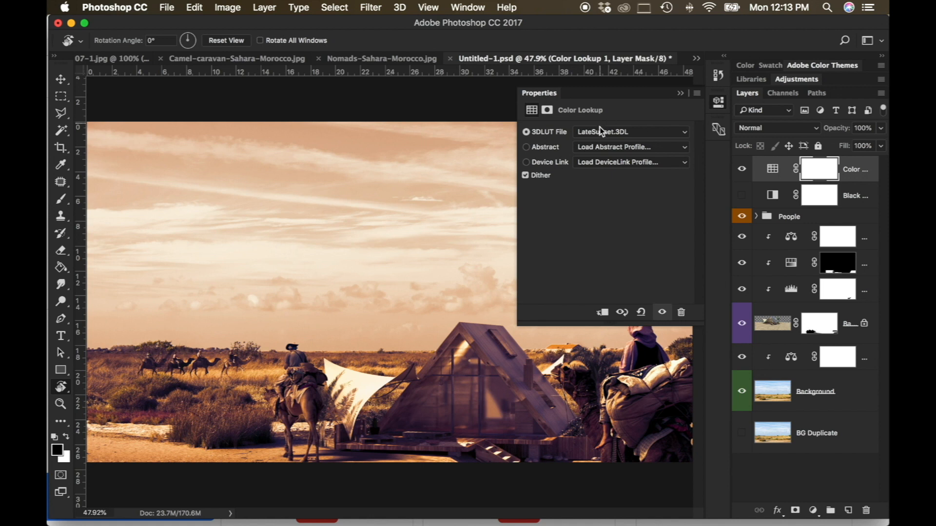
Step: Apply the FallColors.look LUT to the Color Lookup layer and compare the image with and without it
{"action": "left_click", "coordinate": [622, 138]}
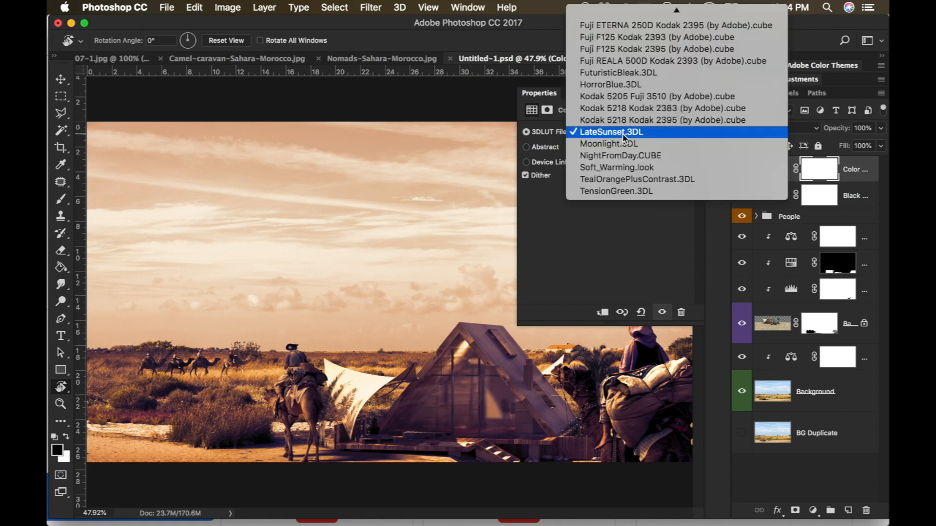
{"action": "scroll", "coordinate": [625, 108], "scroll_direction": "up", "scroll_amount": 3}
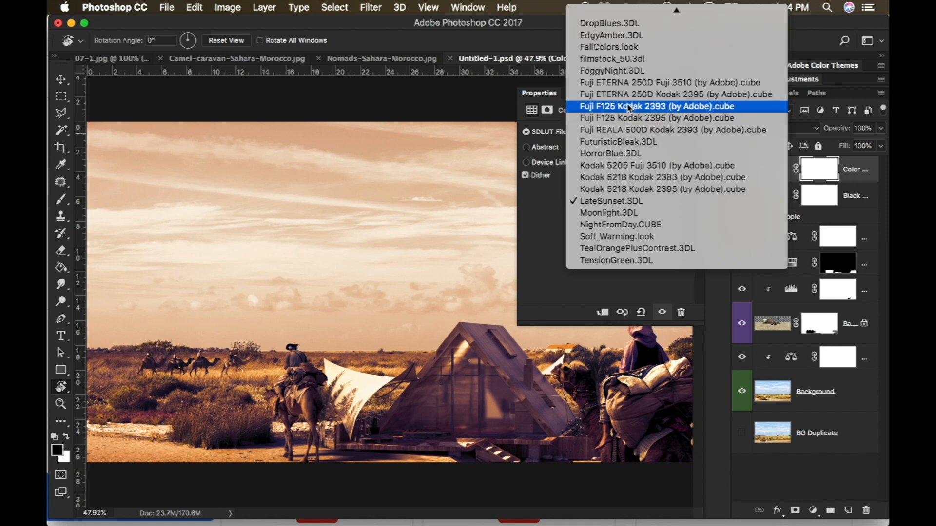
{"action": "left_click", "coordinate": [628, 49]}
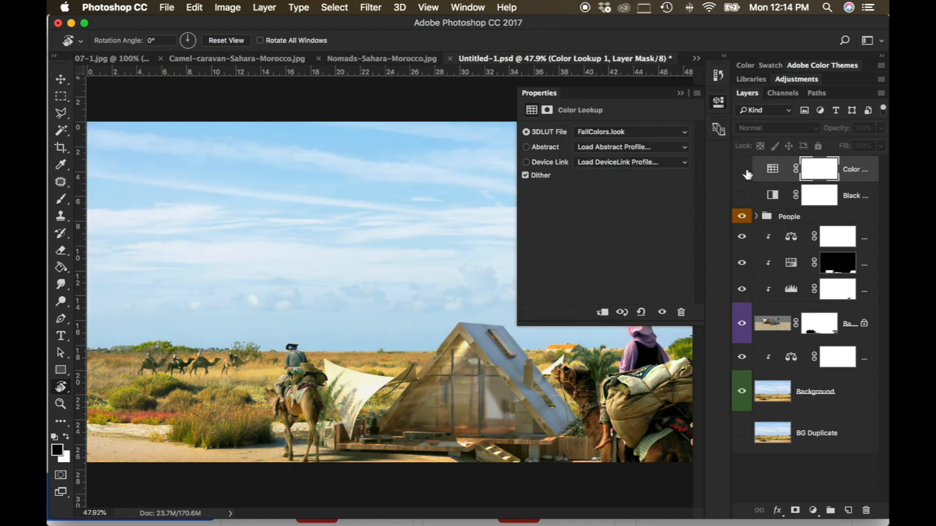
{"action": "left_click", "coordinate": [746, 172]}
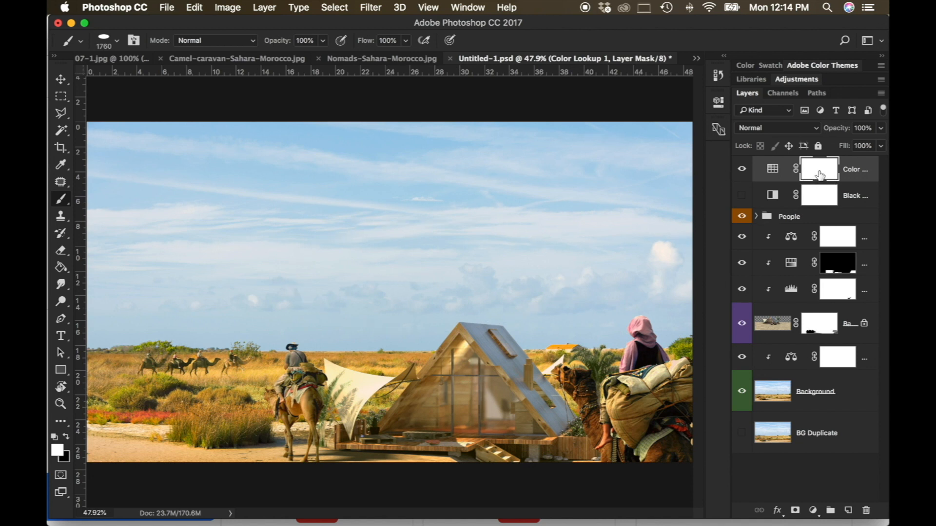
Step: Invert the Color Lookup mask and reveal the effect around the tent with a flattened 2600 px white brush at 0% hardness
{"action": "key", "text": "super+i"}
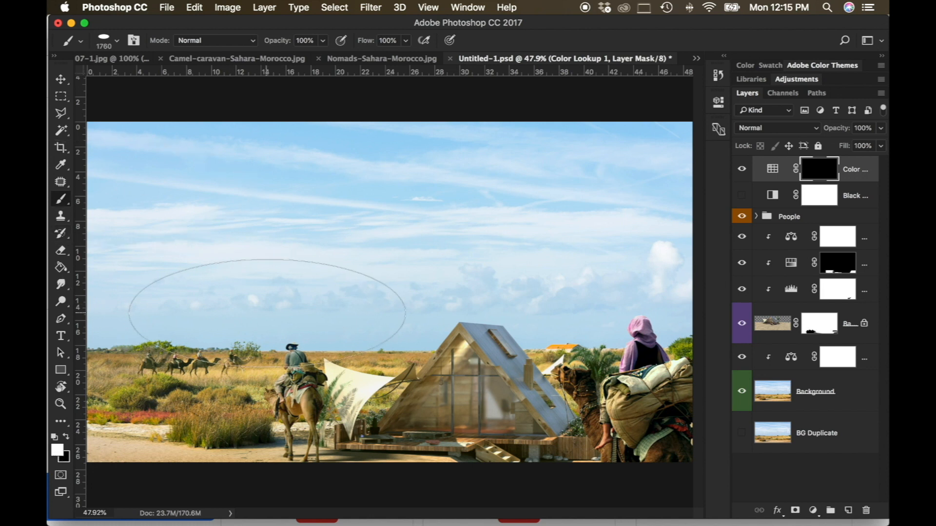
{"action": "right_click", "coordinate": [435, 271]}
{"action": "key", "text": "bracketright"}
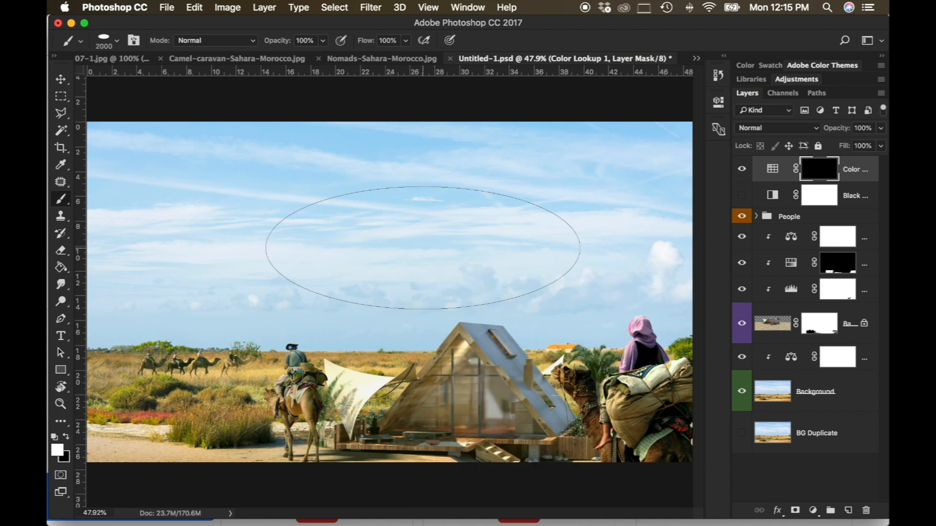
{"action": "right_click", "coordinate": [423, 249]}
{"action": "left_click", "coordinate": [448, 365]}
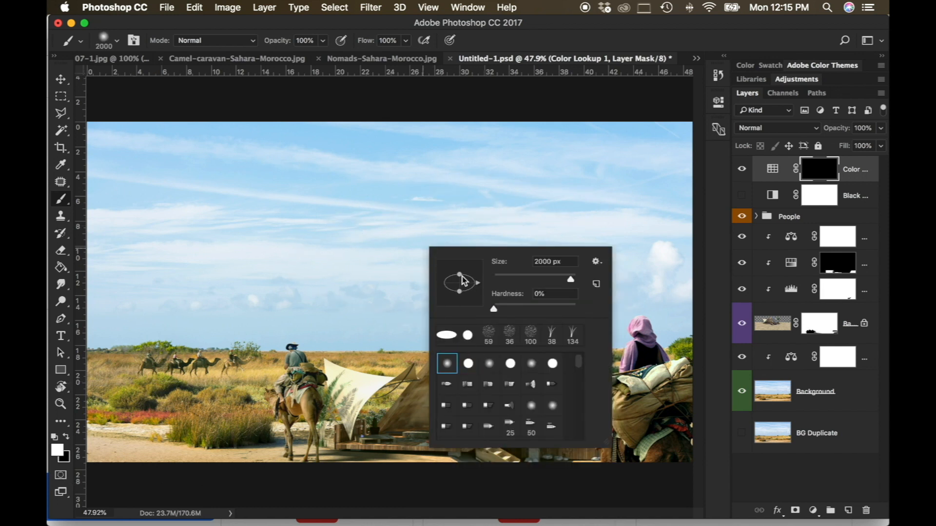
{"action": "type", "text": "2600"}
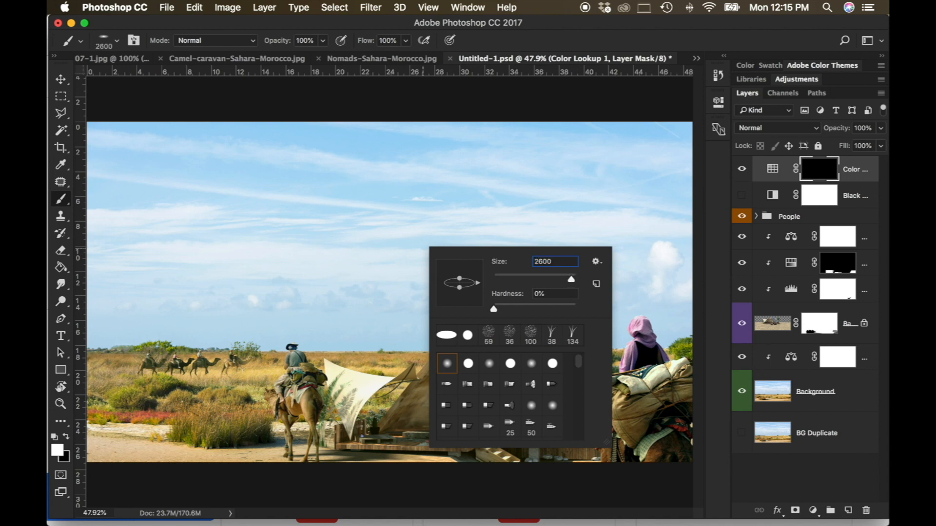
{"action": "key", "text": "Return"}
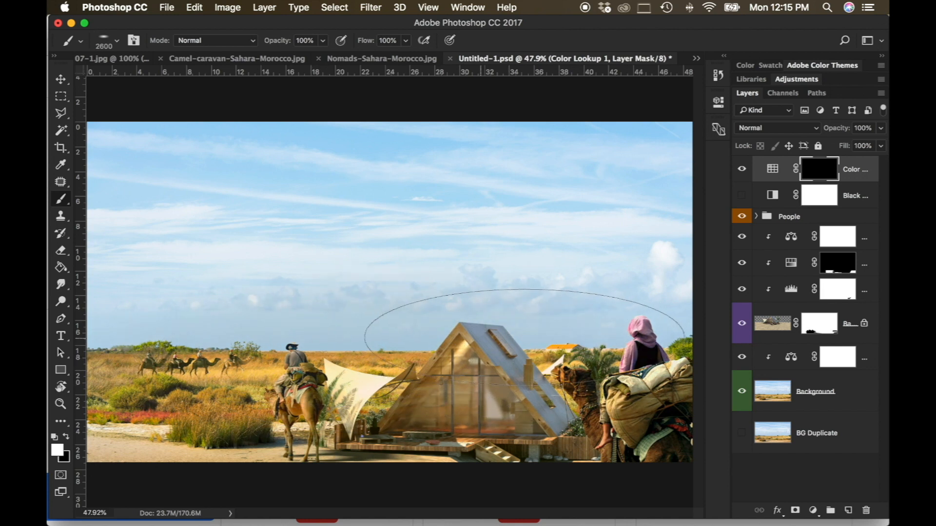
{"action": "left_click", "coordinate": [370, 317]}
Step: Add a second Color Lookup adjustment layer on top using the FoggyNight.3DL LUT
{"action": "left_click", "coordinate": [814, 511]}
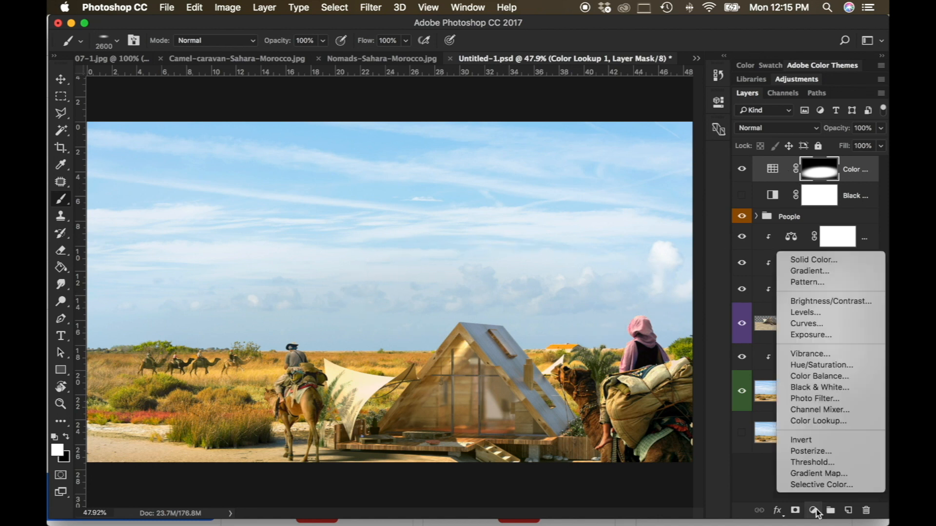
{"action": "left_click", "coordinate": [822, 422]}
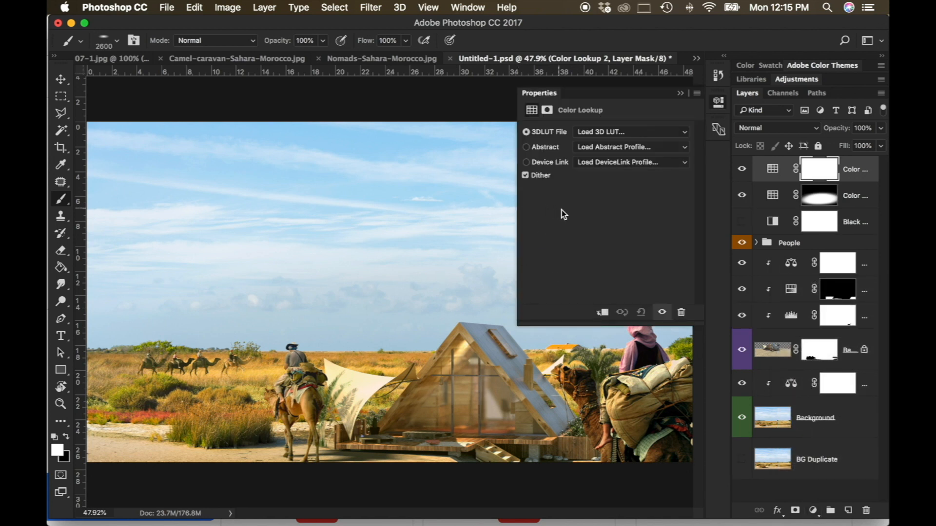
{"action": "left_click", "coordinate": [613, 136]}
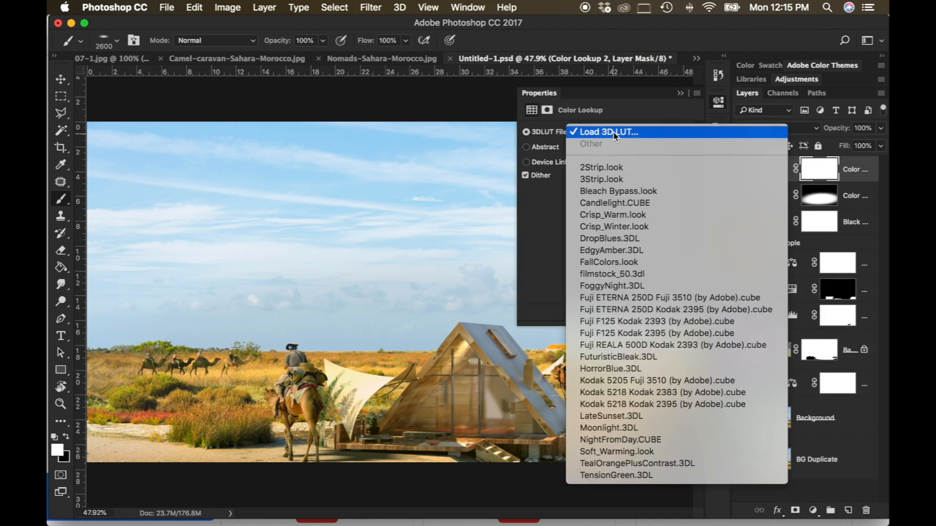
{"action": "left_click", "coordinate": [619, 286]}
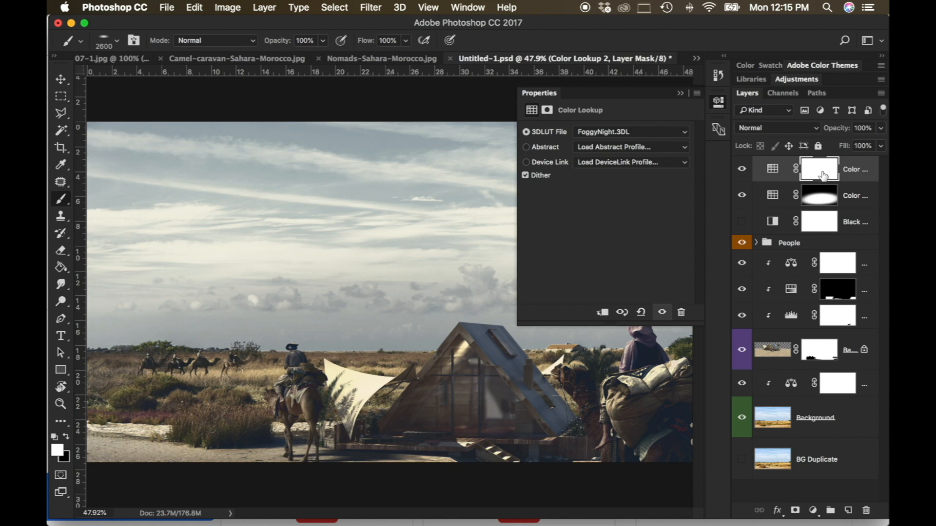
{"action": "left_click", "coordinate": [682, 95]}
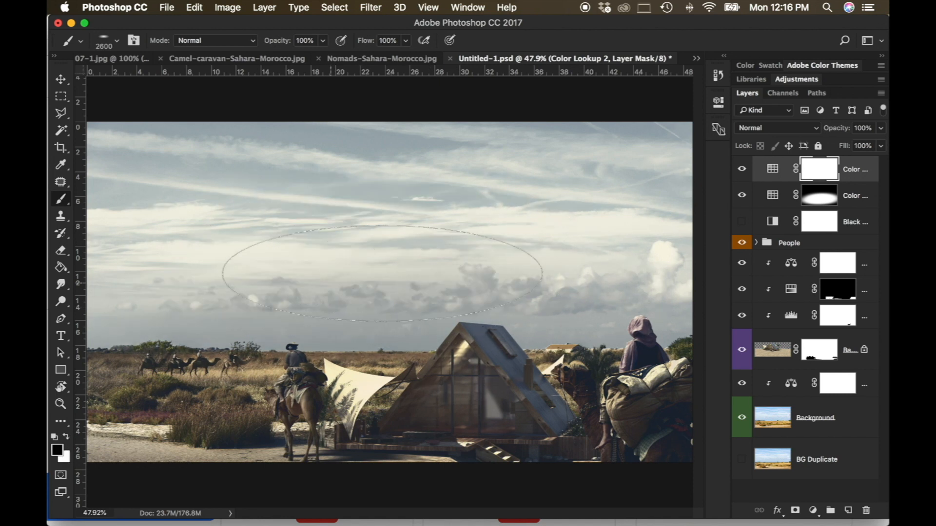
Step: Paint black on the FoggyNight Color Lookup mask with the 2600 px brush over the central sky, tent and camels
{"action": "left_click", "coordinate": [303, 303]}
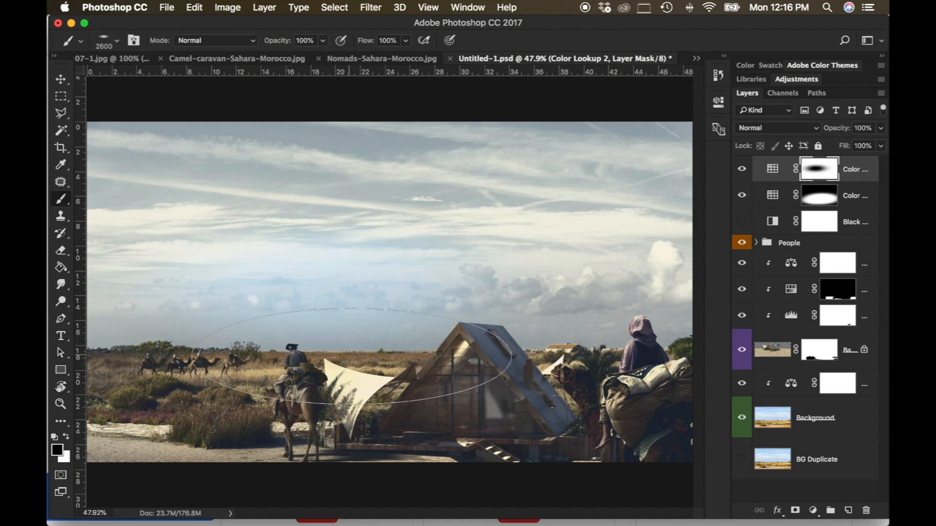
{"action": "left_click", "coordinate": [446, 362]}
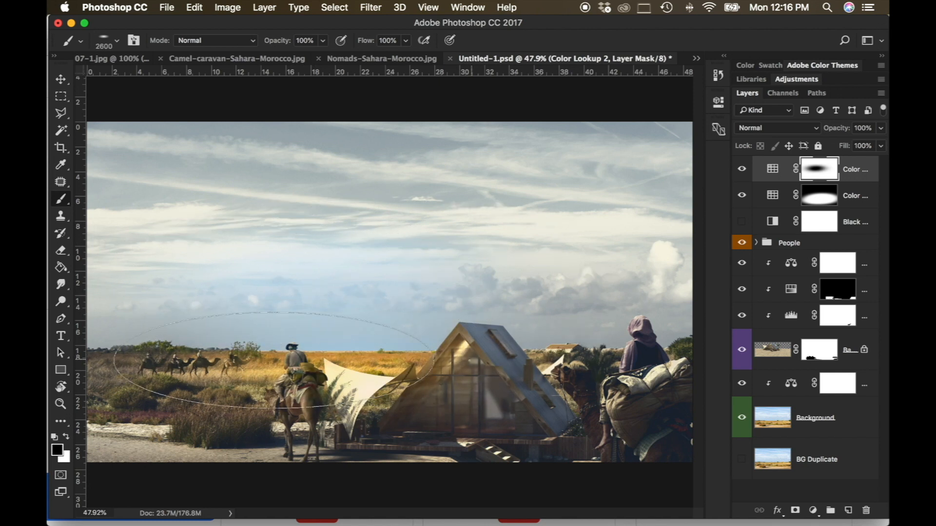
{"action": "left_click", "coordinate": [487, 365]}
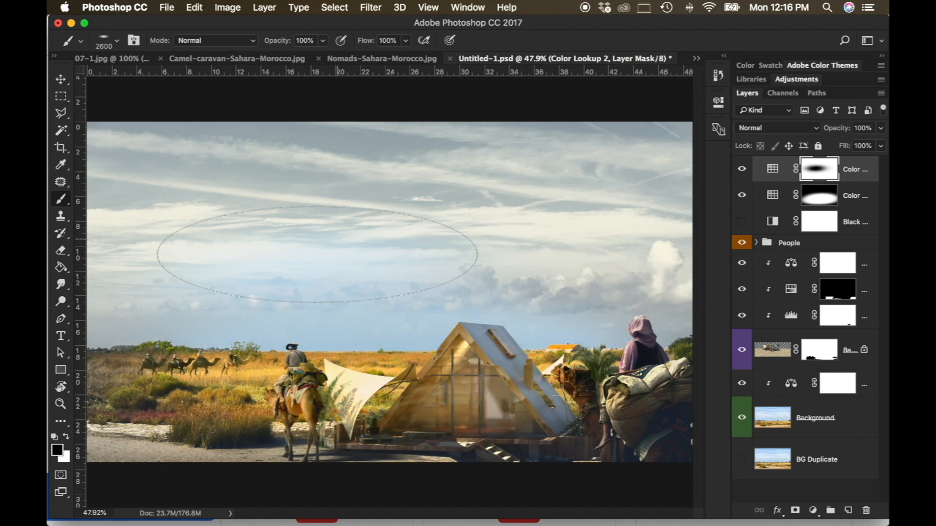
{"action": "left_click", "coordinate": [337, 234]}
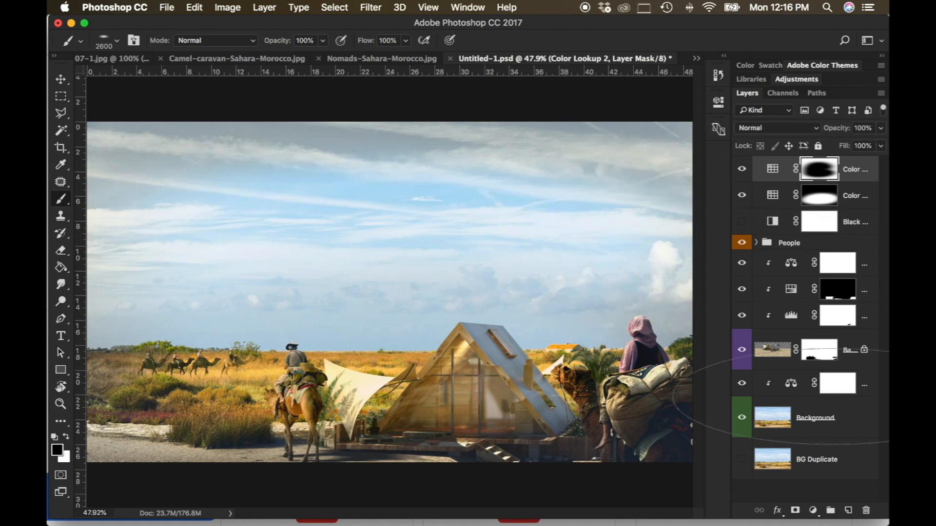
Step: Add a Color Balance layer clipped to the FoggyNight Color Lookup, set midtones to +27, +2, -17, and push the shadows toward red and blue
{"action": "left_click", "coordinate": [813, 511]}
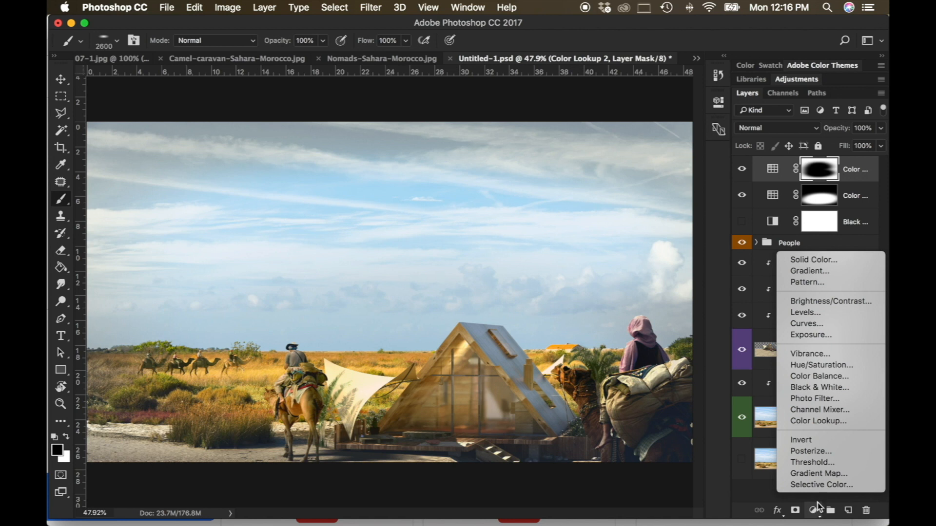
{"action": "left_click", "coordinate": [838, 381]}
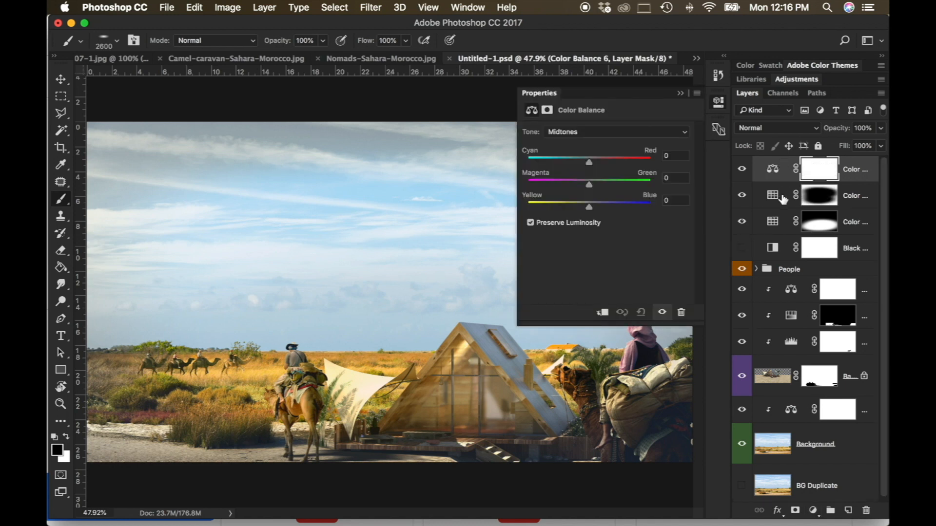
{"action": "left_click", "coordinate": [776, 180], "text": "alt"}
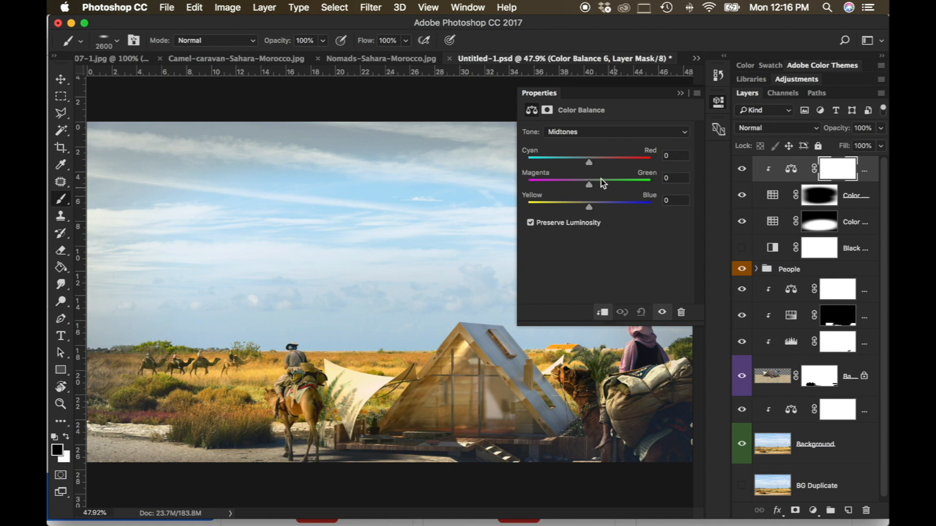
{"action": "left_click_drag", "start_coordinate": [589, 161], "coordinate": [572, 162]}
{"action": "left_click_drag", "start_coordinate": [576, 161], "coordinate": [577, 162]}
{"action": "left_click_drag", "start_coordinate": [600, 185], "coordinate": [588, 187]}
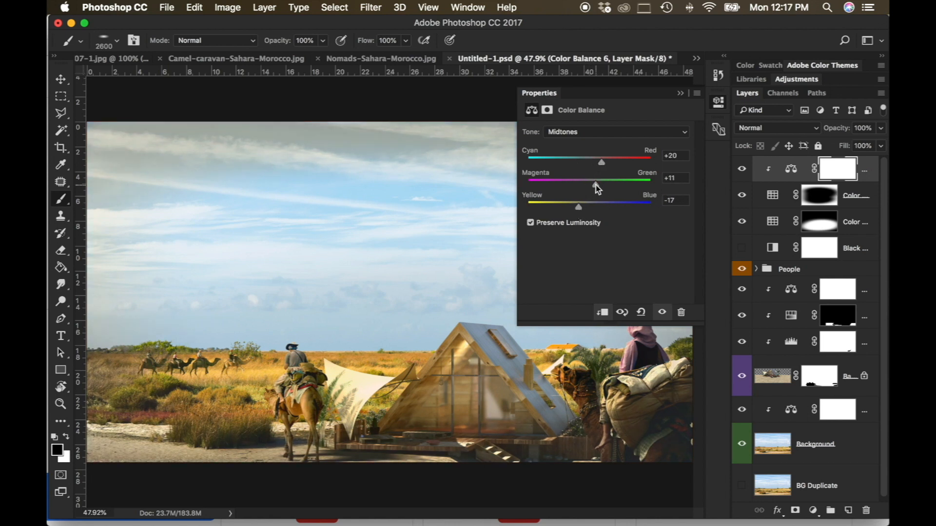
{"action": "left_click_drag", "start_coordinate": [595, 162], "coordinate": [587, 163]}
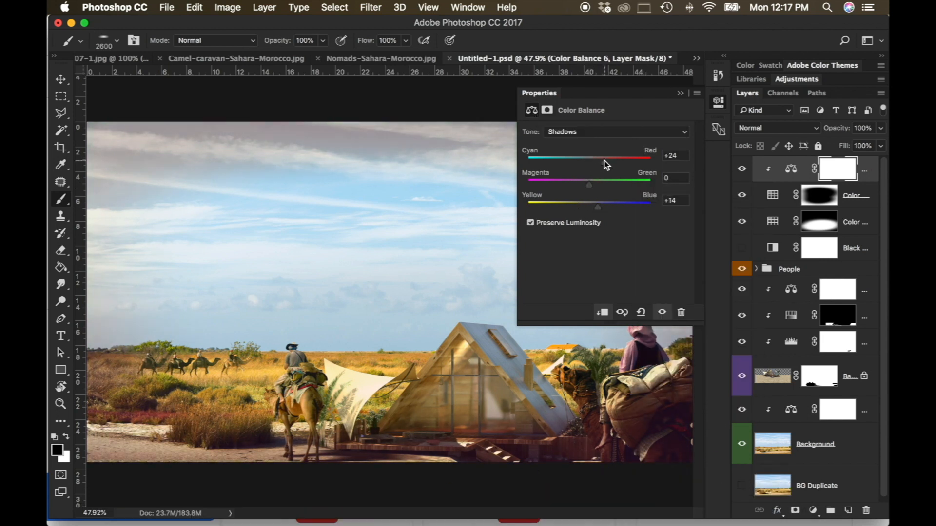
Step: Paint white across the sky on the FoggyNight Color Lookup mask
{"action": "key", "text": "x"}
{"action": "key", "text": "alt+bracketleft"}
{"action": "mouse_move", "coordinate": [397, 167]}
{"action": "left_mouse_down"}
{"action": "mouse_move", "coordinate": [544, 214]}
{"action": "mouse_move", "coordinate": [539, 266]}
{"action": "mouse_move", "coordinate": [328, 265]}
{"action": "left_mouse_up"}
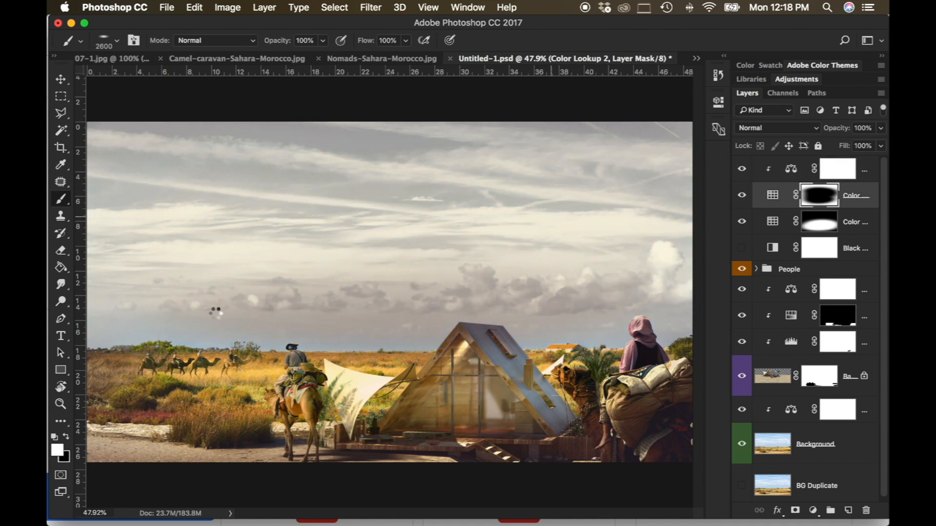
{"action": "right_click", "coordinate": [433, 234]}
{"action": "left_click", "coordinate": [487, 106]}
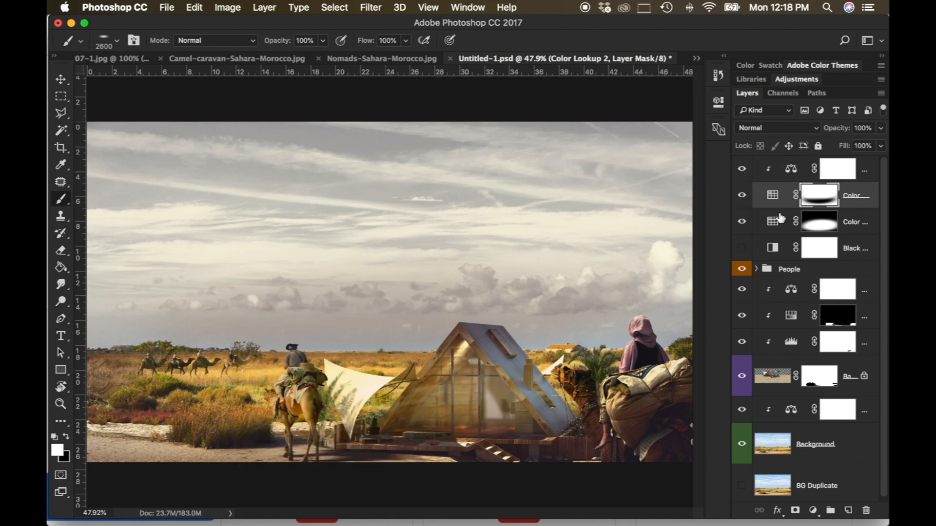
Step: Paint black across the whole sky on the FoggyNight Color Lookup mask
{"action": "left_click", "coordinate": [813, 510]}
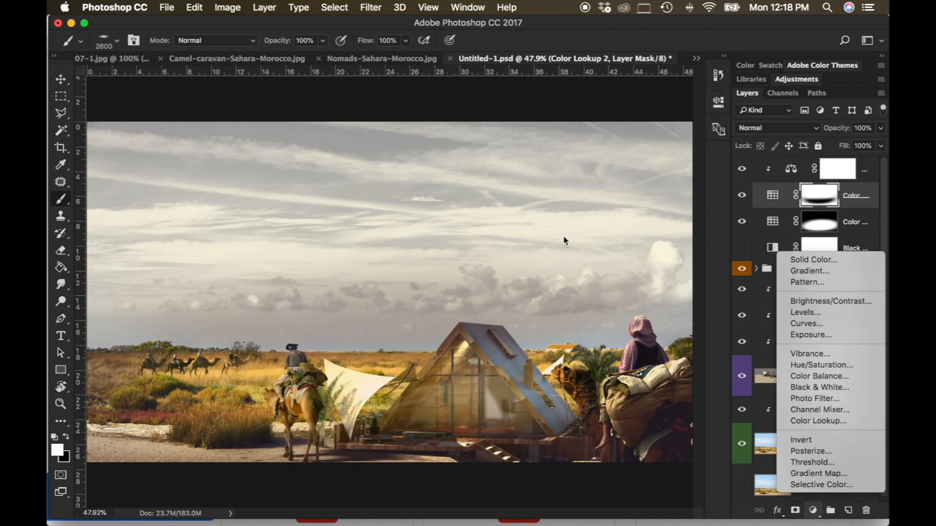
{"action": "left_click", "coordinate": [591, 271]}
{"action": "key", "text": "x"}
{"action": "mouse_move", "coordinate": [192, 231]}
{"action": "left_mouse_down"}
{"action": "mouse_move", "coordinate": [187, 268]}
{"action": "mouse_move", "coordinate": [581, 105]}
{"action": "mouse_move", "coordinate": [502, 122]}
{"action": "mouse_move", "coordinate": [397, 204]}
{"action": "mouse_move", "coordinate": [579, 191]}
{"action": "left_mouse_up"}
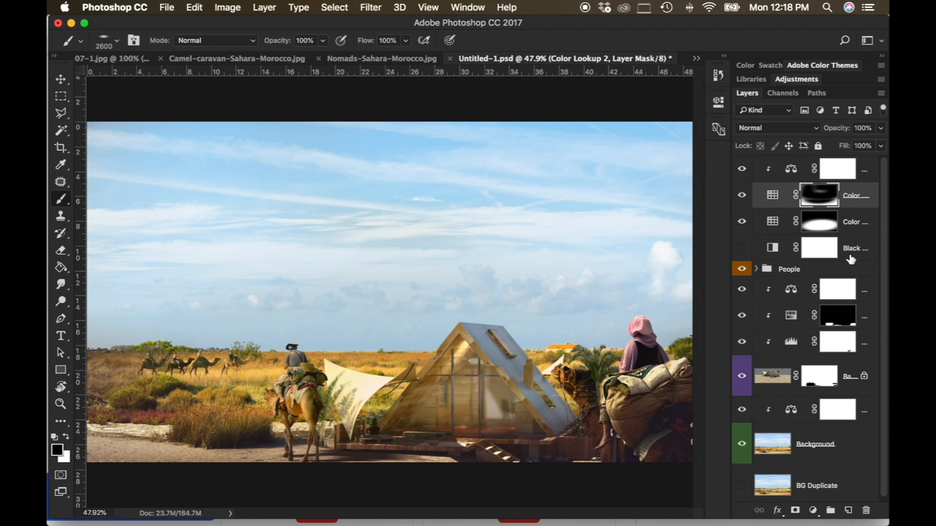
Step: Paint white along the foreground on the FoggyNight Color Lookup mask and black around the base of the tent
{"action": "left_click", "coordinate": [813, 511]}
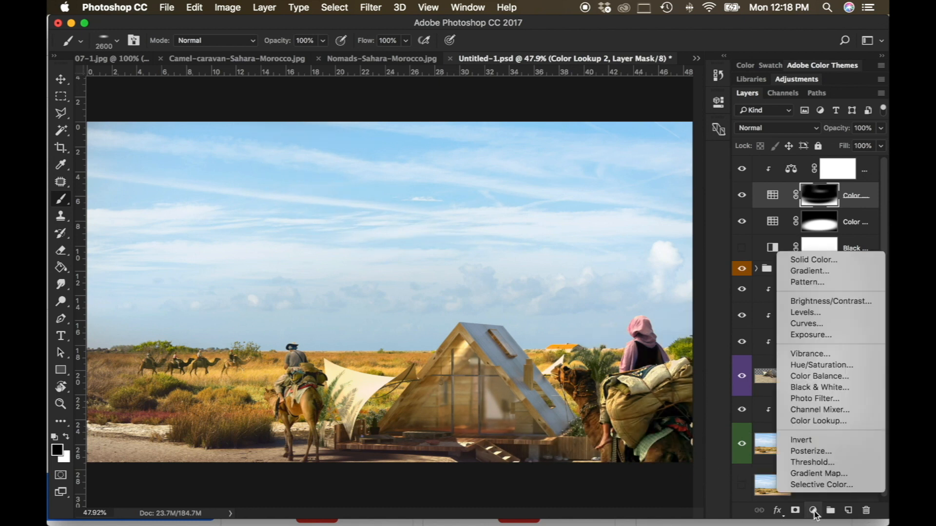
{"action": "left_click", "coordinate": [623, 441]}
{"action": "left_click_drag", "start_coordinate": [634, 441], "coordinate": [659, 408]}
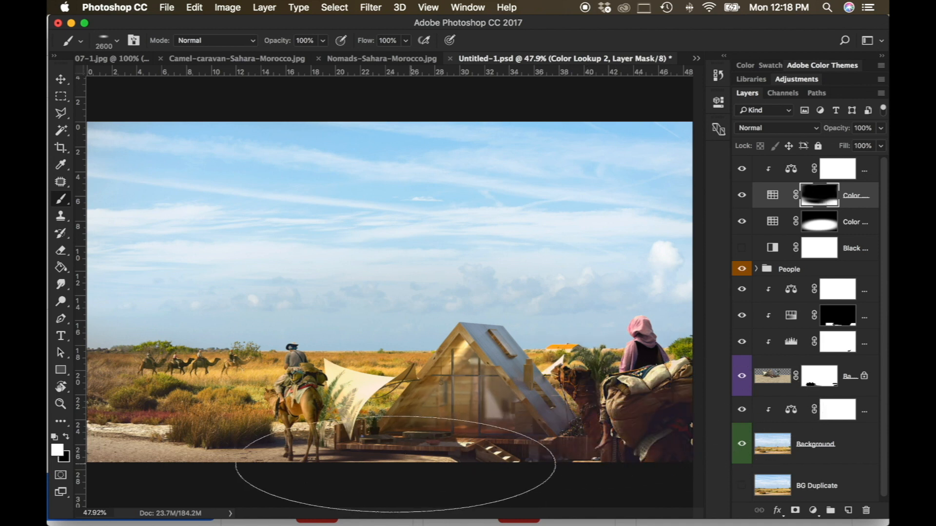
{"action": "left_click", "coordinate": [134, 413], "text": "shift"}
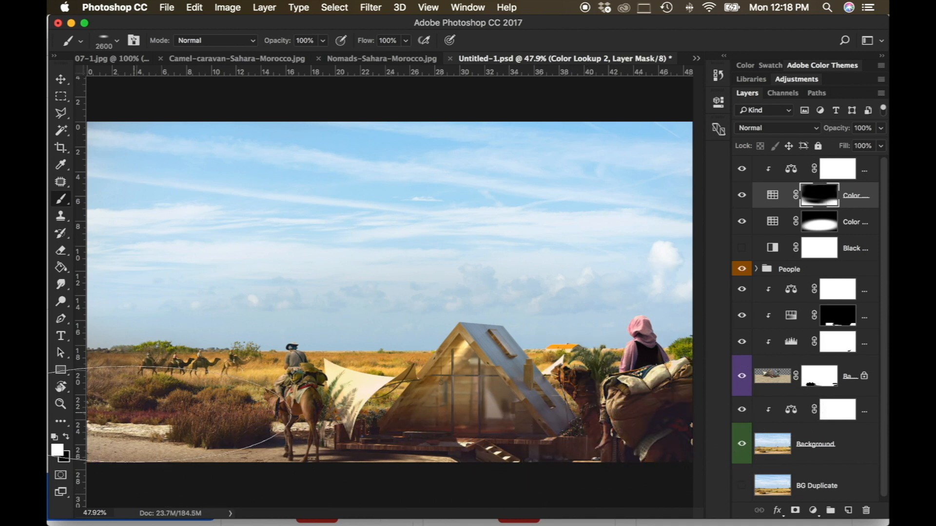
{"action": "key", "text": "x"}
{"action": "mouse_move", "coordinate": [471, 428]}
{"action": "left_mouse_down"}
{"action": "mouse_move", "coordinate": [482, 419]}
{"action": "mouse_move", "coordinate": [480, 436]}
{"action": "mouse_move", "coordinate": [429, 431]}
{"action": "mouse_move", "coordinate": [500, 436]}
{"action": "left_mouse_up"}
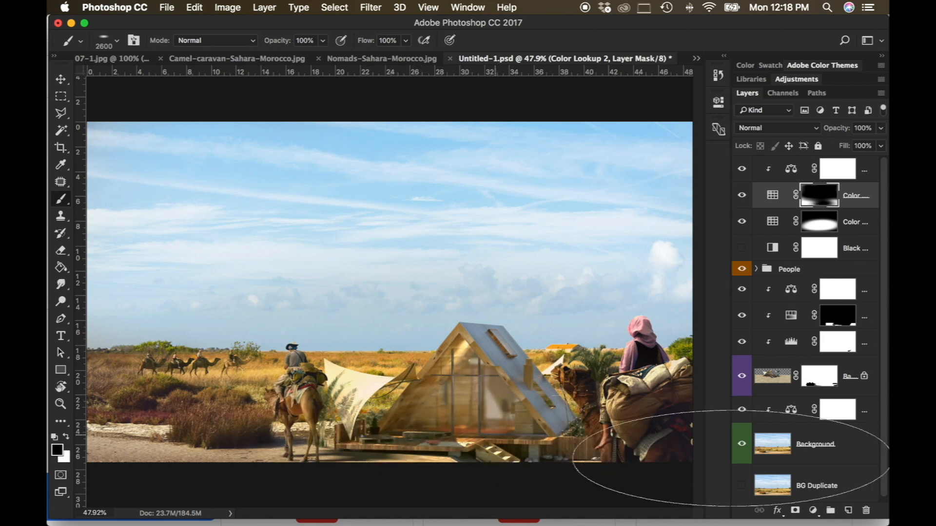
Step: Reduce the red in the shadows of the clipped Color Balance and set their magenta-green value to -4
{"action": "double_click", "coordinate": [809, 169]}
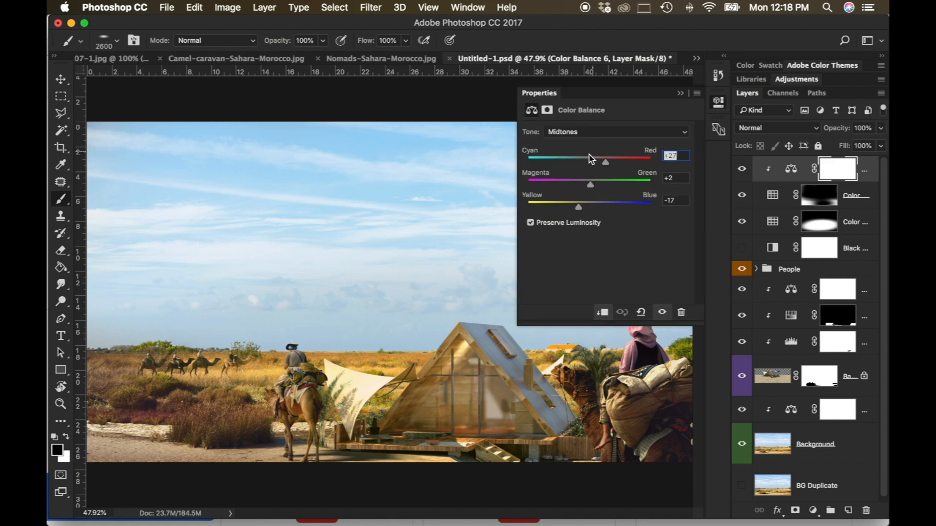
{"action": "left_click", "coordinate": [601, 132]}
{"action": "left_click", "coordinate": [602, 122]}
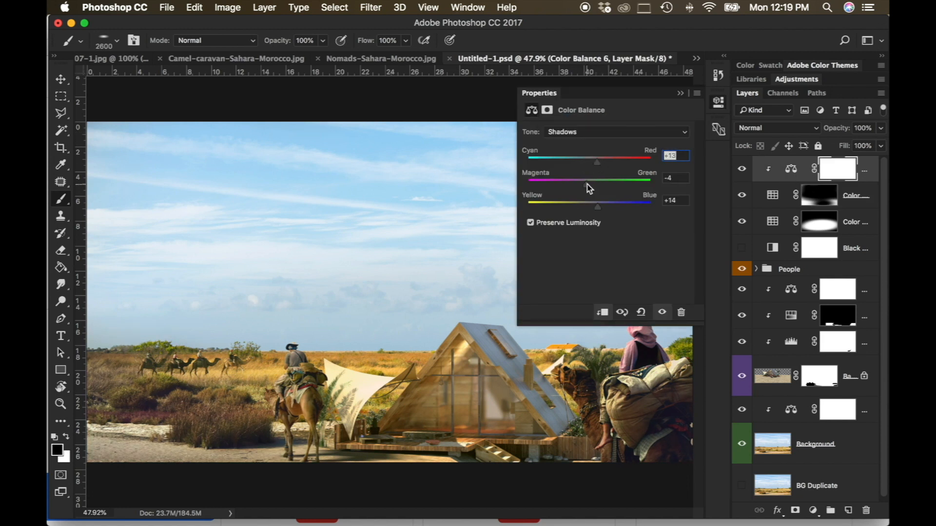
{"action": "left_click_drag", "start_coordinate": [597, 162], "coordinate": [590, 163]}
{"action": "left_click", "coordinate": [680, 93]}
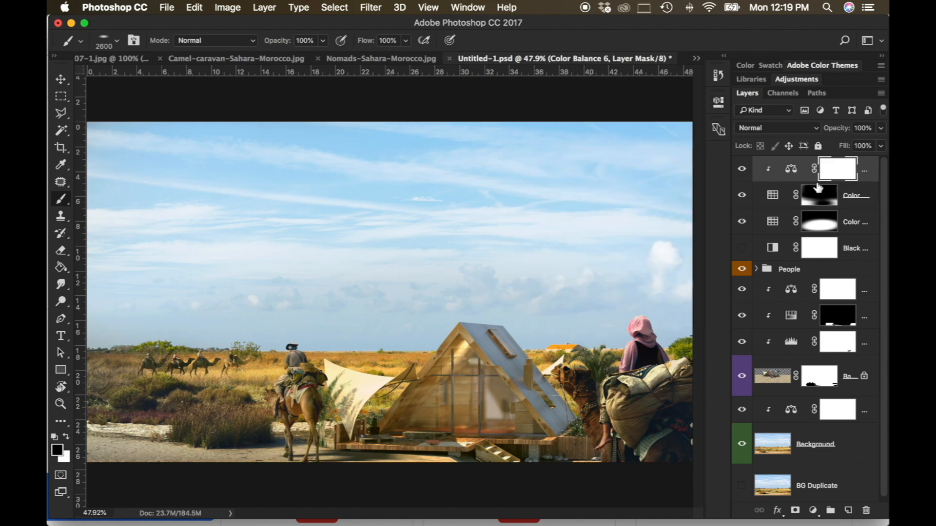
Step: Add a third Color Lookup adjustment layer above the FoggyNight one using the Crisp_Warm.look LUT
{"action": "left_click", "coordinate": [817, 189]}
{"action": "left_click", "coordinate": [813, 510]}
{"action": "left_click", "coordinate": [811, 422]}
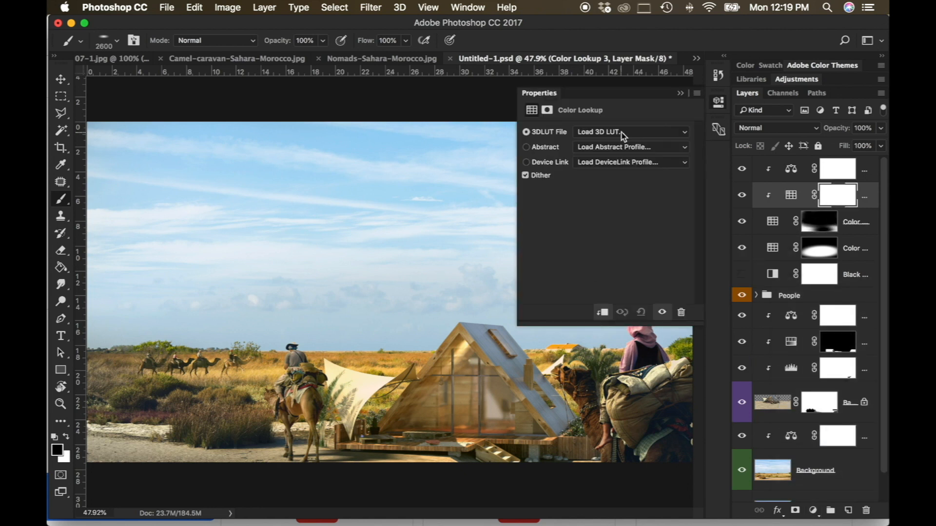
{"action": "left_click", "coordinate": [625, 132]}
{"action": "left_click", "coordinate": [638, 214]}
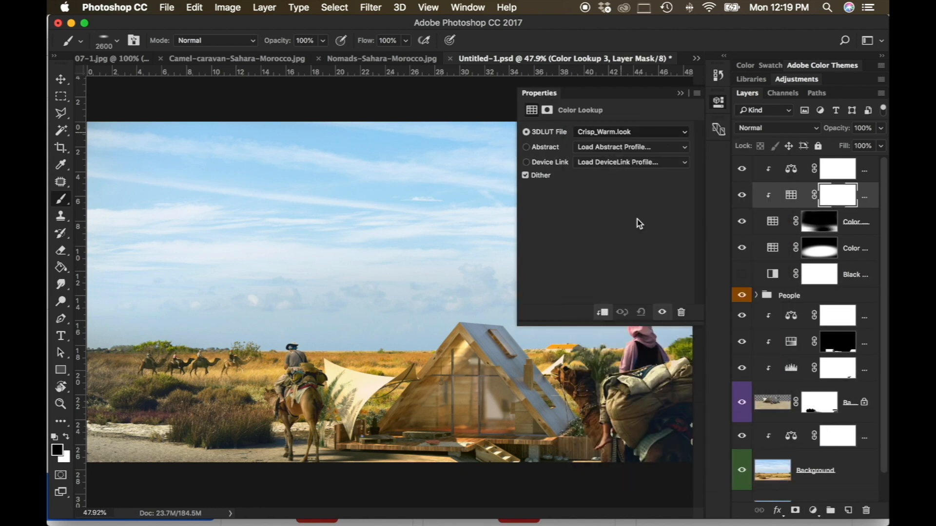
Step: Reorder the Crisp_Warm Color Lookup above the Color Balance layer, leaving it unclipped and the Color Balance clipped below
{"action": "left_click", "coordinate": [680, 94]}
{"action": "left_click", "coordinate": [771, 208], "text": "alt"}
{"action": "left_click_drag", "start_coordinate": [775, 169], "coordinate": [775, 209]}
{"action": "left_click", "coordinate": [774, 209], "text": "alt"}
{"action": "left_click", "coordinate": [774, 171]}
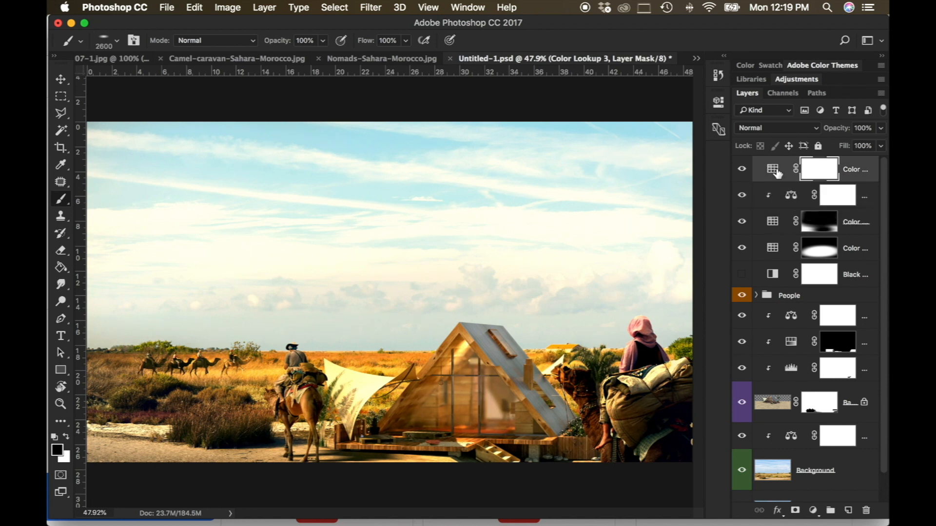
{"action": "left_click", "coordinate": [66, 98]}
{"action": "mouse_move", "coordinate": [85, 123]}
{"action": "left_mouse_down"}
{"action": "mouse_move", "coordinate": [217, 161]}
{"action": "mouse_move", "coordinate": [88, 128]}
{"action": "left_mouse_up"}
{"action": "left_click_drag", "start_coordinate": [677, 121], "coordinate": [627, 180]}
{"action": "key", "text": "super+d"}
Step: Make a rectangular selection covering the full width of the sky down to the horizon
{"action": "key", "text": "z"}
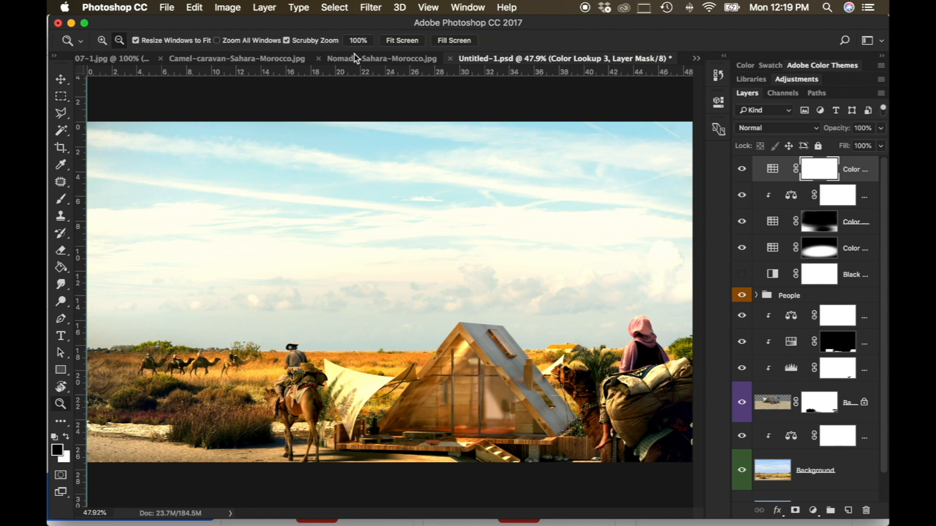
{"action": "left_click", "coordinate": [340, 217], "text": "alt"}
{"action": "left_click", "coordinate": [63, 100]}
{"action": "left_click_drag", "start_coordinate": [170, 149], "coordinate": [609, 332]}
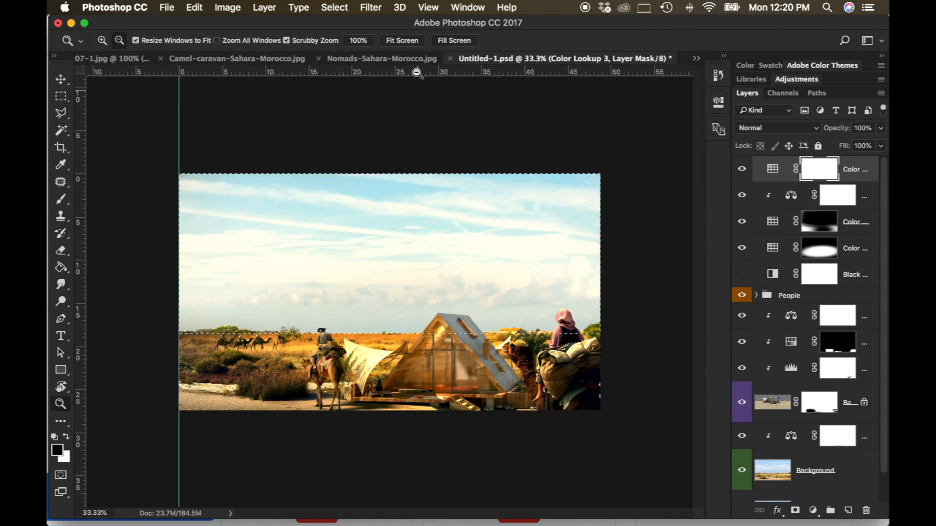
{"action": "key", "text": "z"}
{"action": "key", "text": "super+0"}
Step: Invert the selection to the ground and fill it with black on the top Color Lookup mask
{"action": "key", "text": "super+i"}
{"action": "key", "text": "super+i"}
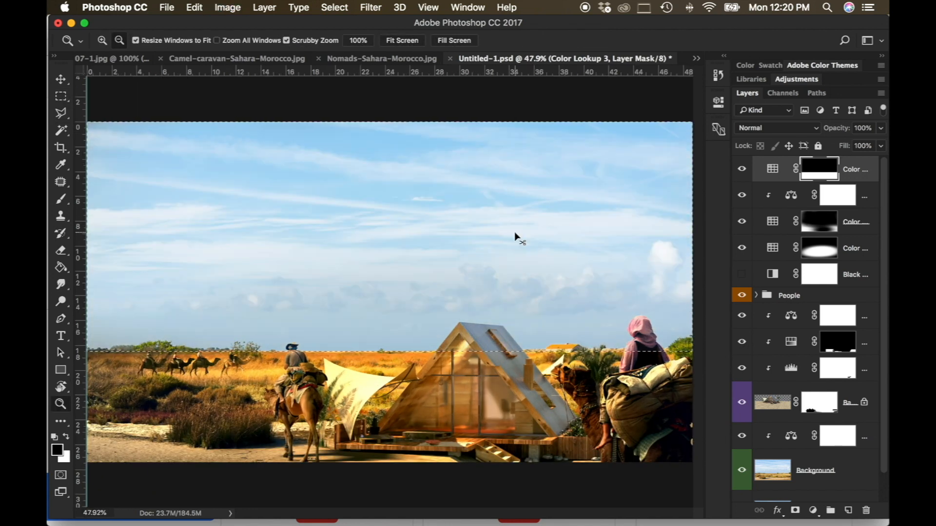
{"action": "key", "text": "l"}
{"action": "right_click", "coordinate": [252, 211]}
{"action": "left_click", "coordinate": [268, 232]}
{"action": "key", "text": "alt+BackSpace"}
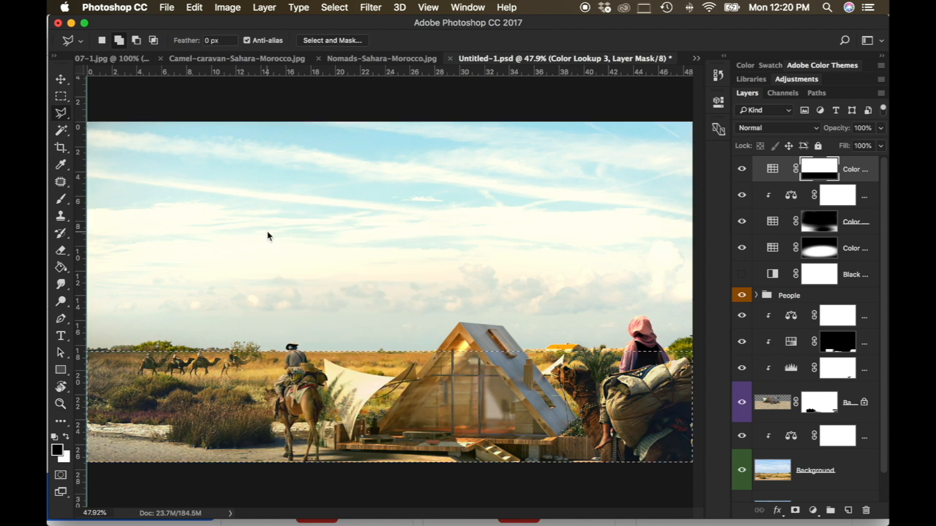
Step: Try other 3D LUTs on the top Color Lookup layer and choose one that tints the sky orange
{"action": "double_click", "coordinate": [773, 168]}
{"action": "left_click", "coordinate": [631, 131]}
{"action": "left_click", "coordinate": [628, 369]}
{"action": "left_click", "coordinate": [607, 136]}
{"action": "left_click", "coordinate": [610, 131]}
{"action": "left_click", "coordinate": [612, 130]}
{"action": "left_click", "coordinate": [615, 133]}
{"action": "left_click", "coordinate": [616, 131]}
{"action": "left_click", "coordinate": [617, 128]}
{"action": "left_click", "coordinate": [680, 93]}
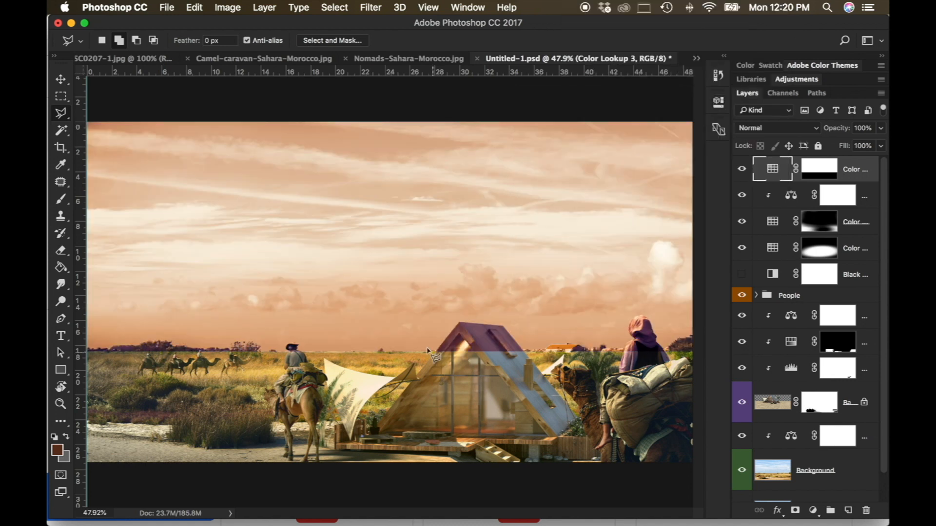
Step: Select the tent's roof with the Polygonal Lasso and paint it black on the top Color Lookup mask
{"action": "left_click", "coordinate": [138, 42]}
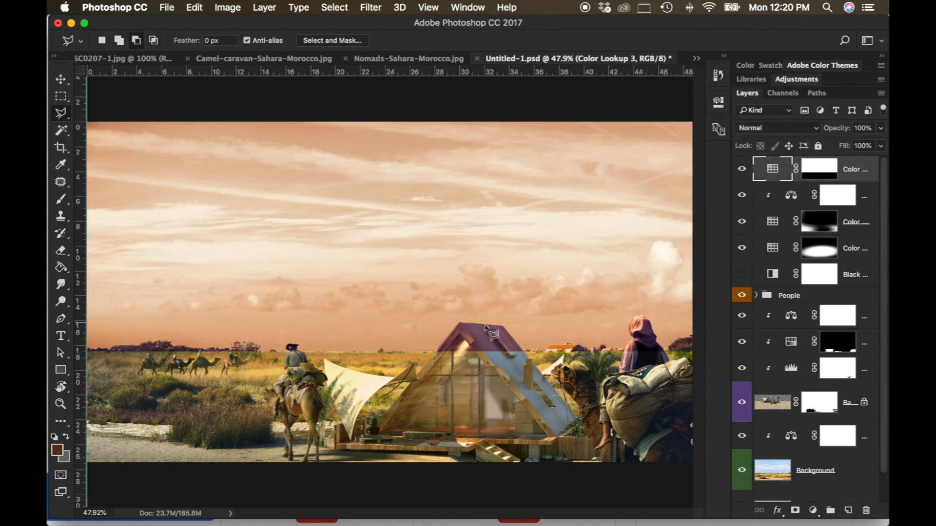
{"action": "double_click", "coordinate": [436, 353]}
{"action": "left_click", "coordinate": [61, 200]}
{"action": "left_click", "coordinate": [818, 177]}
{"action": "left_click", "coordinate": [454, 356]}
{"action": "right_click", "coordinate": [473, 355]}
{"action": "left_click", "coordinate": [567, 358]}
{"action": "left_click", "coordinate": [517, 413]}
{"action": "left_click", "coordinate": [293, 351]}
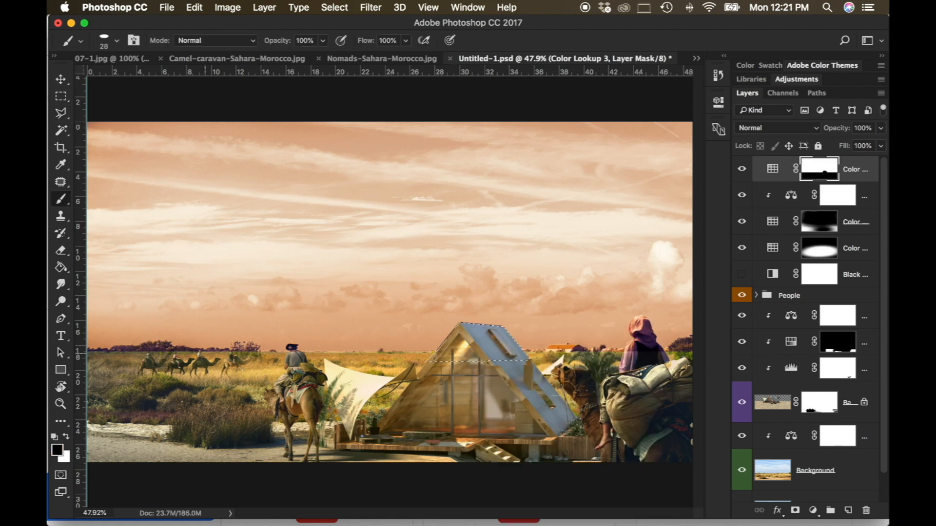
Step: Paint the Color Lookup mask along the horizon, shrubs and camel riders with an 87 px brush at 52% opacity
{"action": "right_click", "coordinate": [168, 354]}
{"action": "left_click_drag", "start_coordinate": [323, 52], "coordinate": [295, 54]}
{"action": "right_click", "coordinate": [168, 326]}
{"action": "type", "text": "87"}
{"action": "key", "text": "Return"}
{"action": "key", "text": "x"}
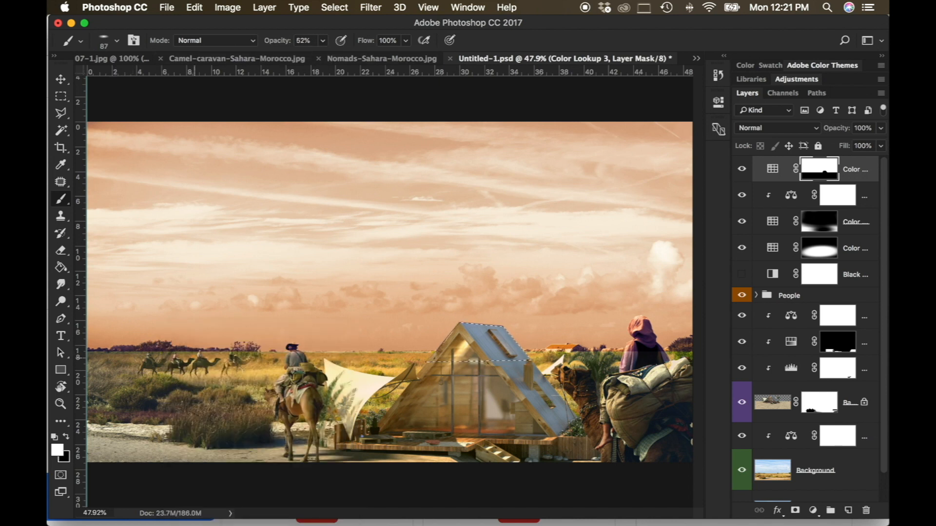
{"action": "key", "text": "x"}
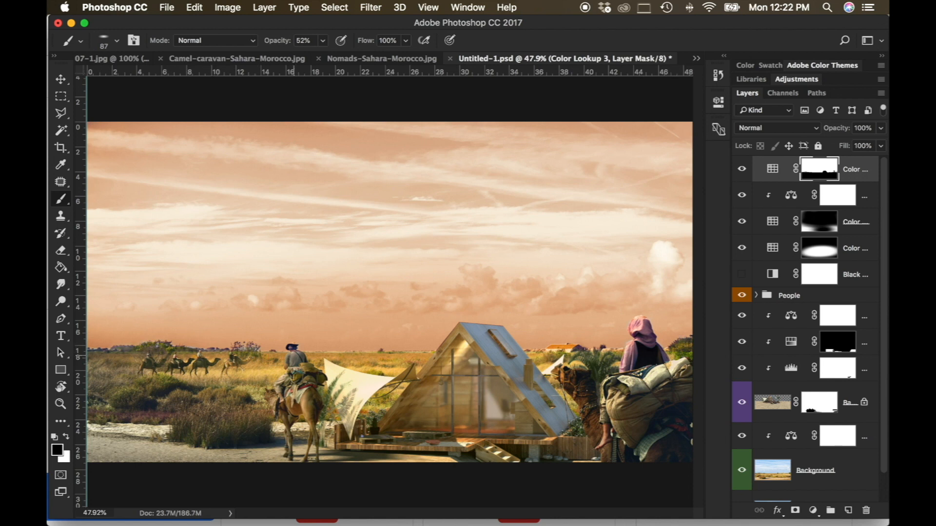
{"action": "key", "text": "x"}
Step: Add a Color Balance layer clipped to the sky's Color Lookup and adjust its midtones and shadows to a yellower tone
{"action": "left_click_drag", "start_coordinate": [883, 128], "coordinate": [866, 148]}
{"action": "left_click", "coordinate": [812, 511]}
{"action": "left_click", "coordinate": [814, 376]}
{"action": "left_click_drag", "start_coordinate": [589, 161], "coordinate": [580, 207]}
{"action": "left_click", "coordinate": [587, 132]}
{"action": "left_click", "coordinate": [587, 123]}
{"action": "left_click_drag", "start_coordinate": [588, 160], "coordinate": [612, 166]}
{"action": "left_click_drag", "start_coordinate": [577, 209], "coordinate": [620, 210]}
{"action": "left_click", "coordinate": [679, 92]}
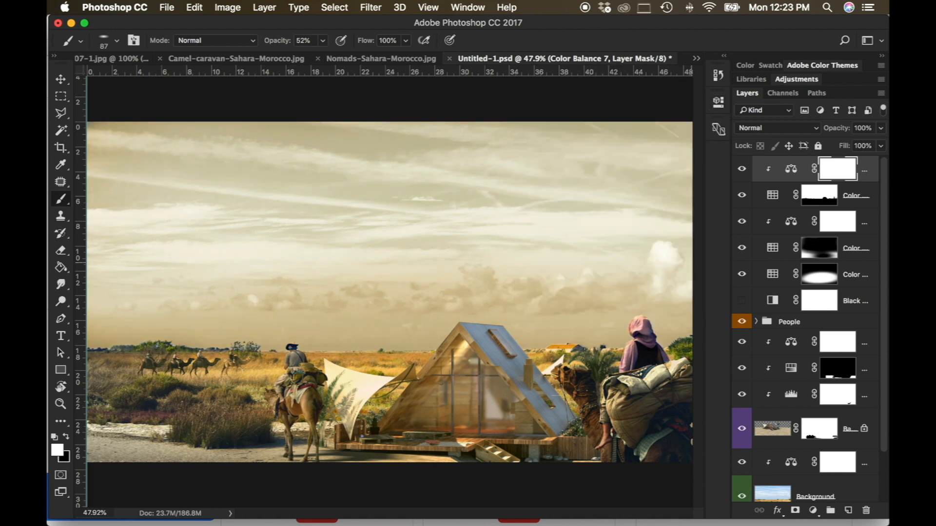
Step: Adjust the highlights of the top Color Balance layer to warm the sky's bright areas
{"action": "double_click", "coordinate": [789, 170]}
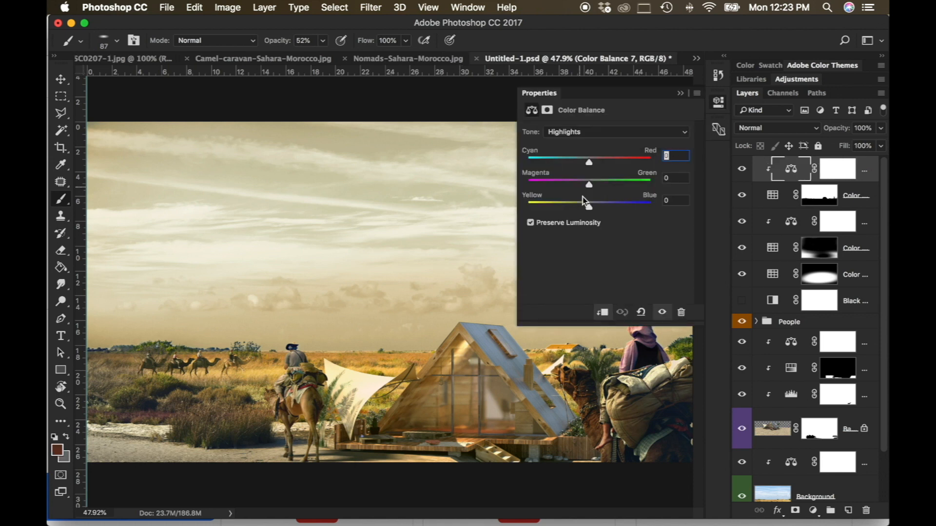
{"action": "left_click_drag", "start_coordinate": [634, 208], "coordinate": [583, 209]}
{"action": "left_click_drag", "start_coordinate": [589, 186], "coordinate": [591, 164]}
{"action": "key", "text": "r"}
{"action": "left_click_drag", "start_coordinate": [535, 228], "coordinate": [374, 202]}
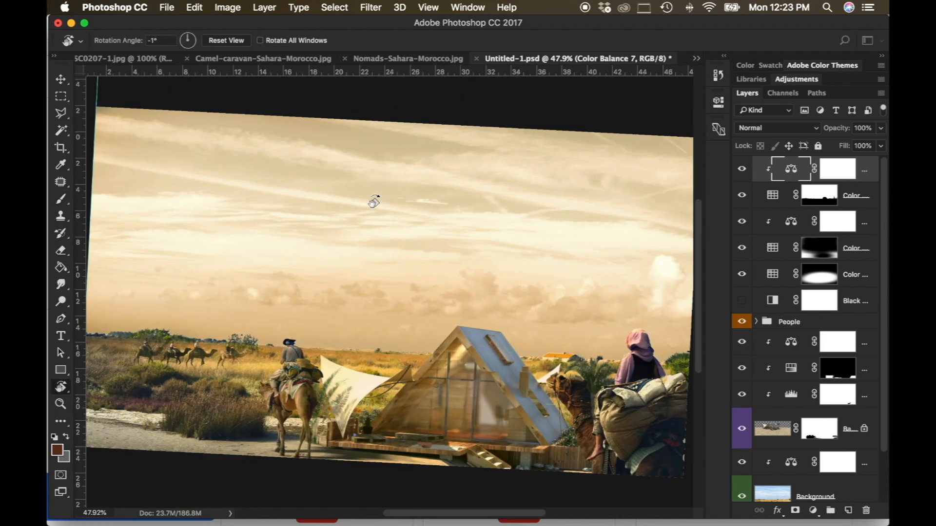
{"action": "double_click", "coordinate": [163, 40]}
{"action": "type", "text": "0"}
Step: Flip the canvas horizontally and back again to check the composition
{"action": "key", "text": "super+shift+h"}
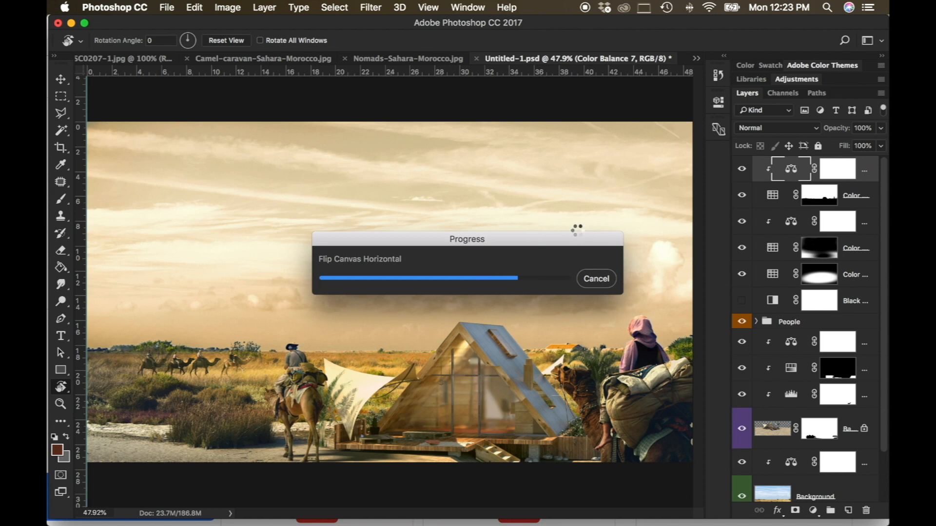
{"action": "key", "text": "super+shift+h"}
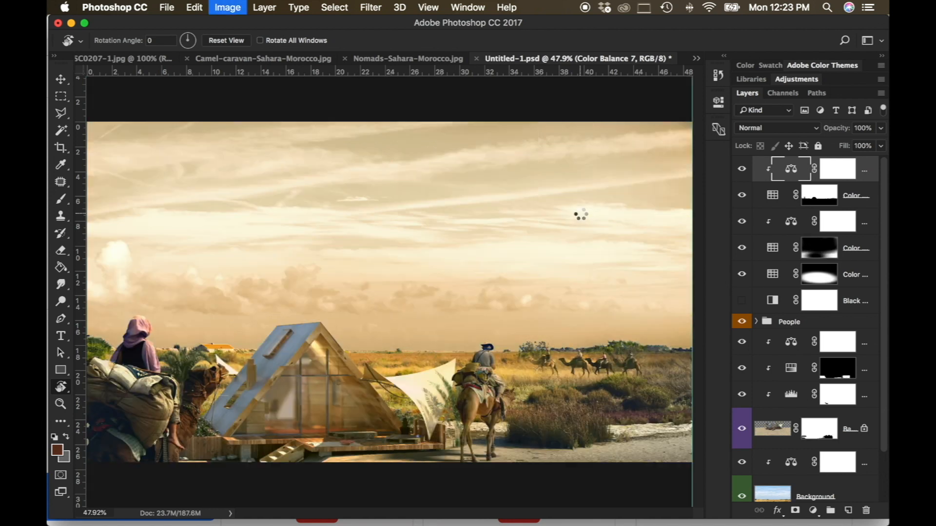